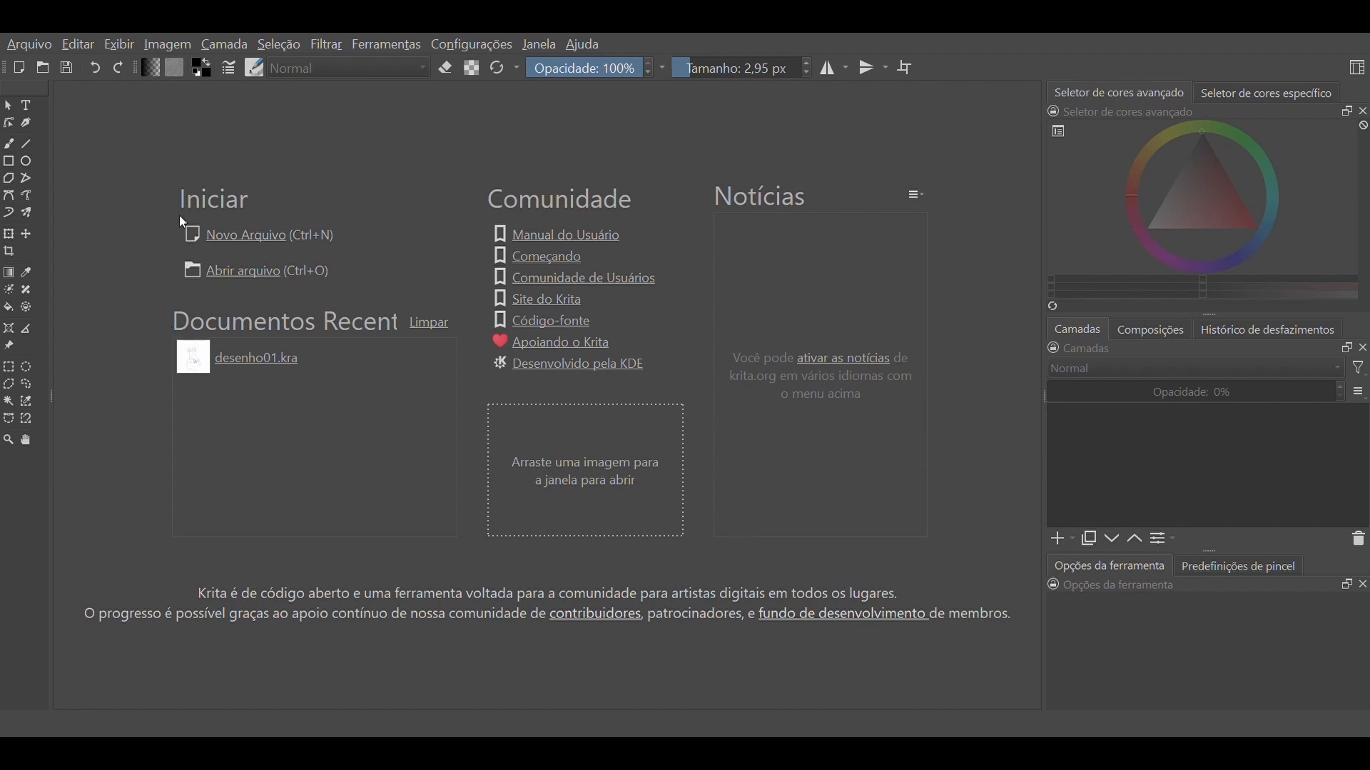
# Open the existing desenho01 Krita drawing from the desktop folder
pyautogui.click(276, 274)
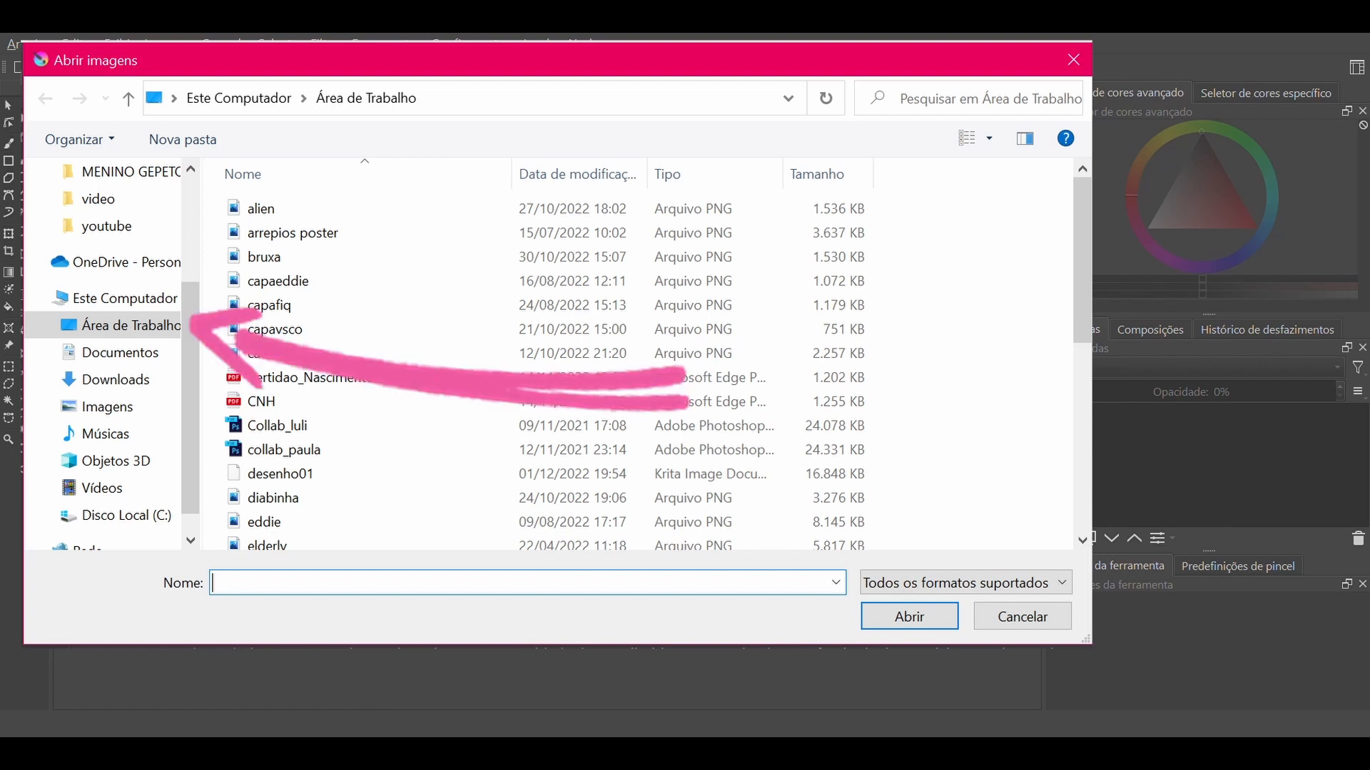
pyautogui.click(280, 473)
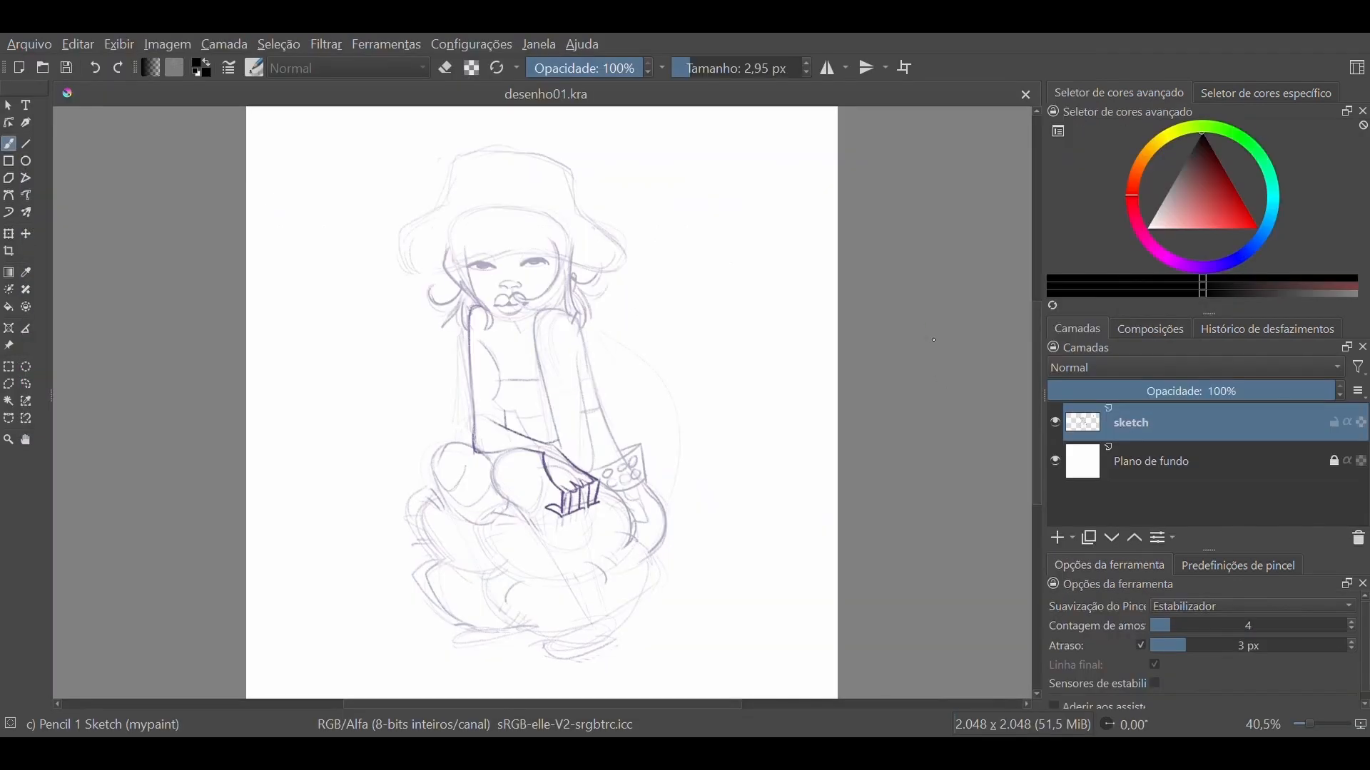
pyautogui.hotkey('ctrl', '-')
pyautogui.hotkey('ctrl', '-')
pyautogui.hotkey('ctrl', '-')
pyautogui.hotkey('ctrl', '+')
pyautogui.hotkey('ctrl', '+')
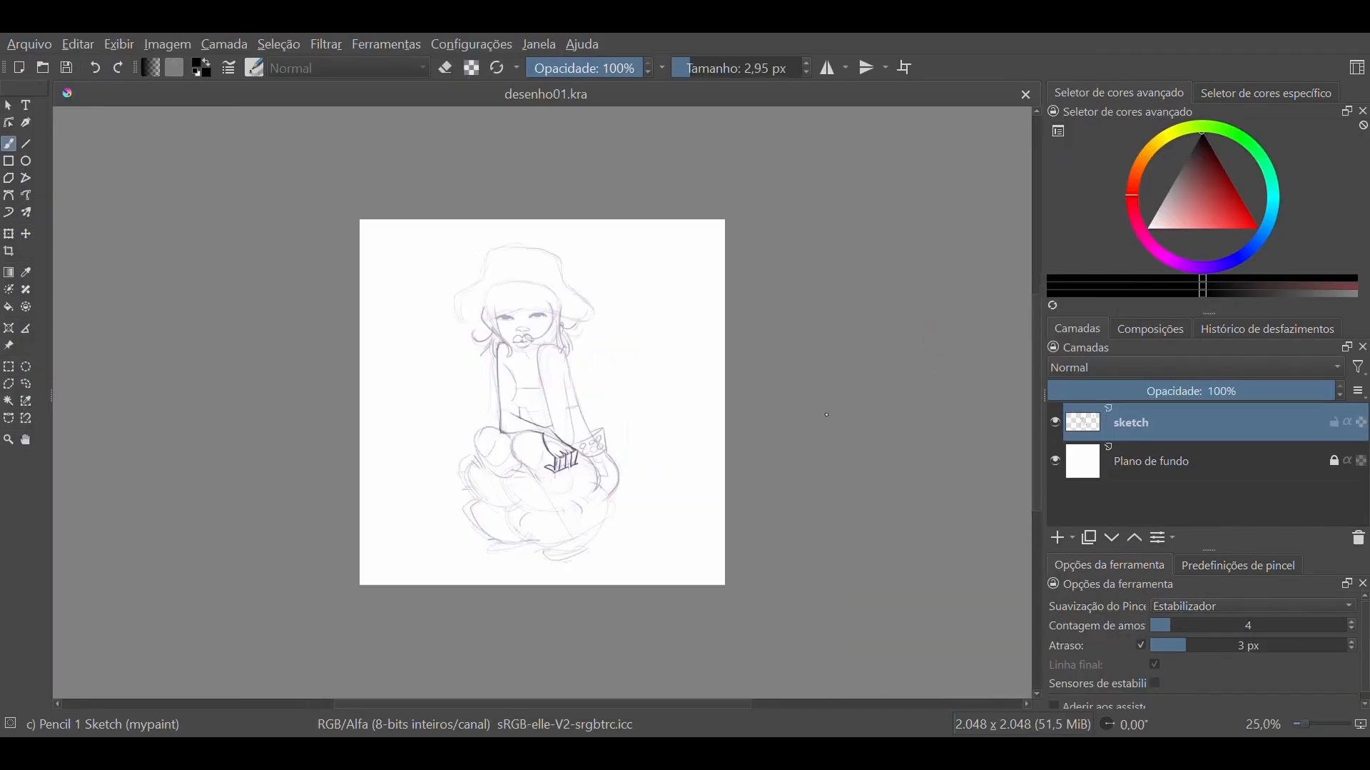
pyautogui.hotkey('ctrl', '+')
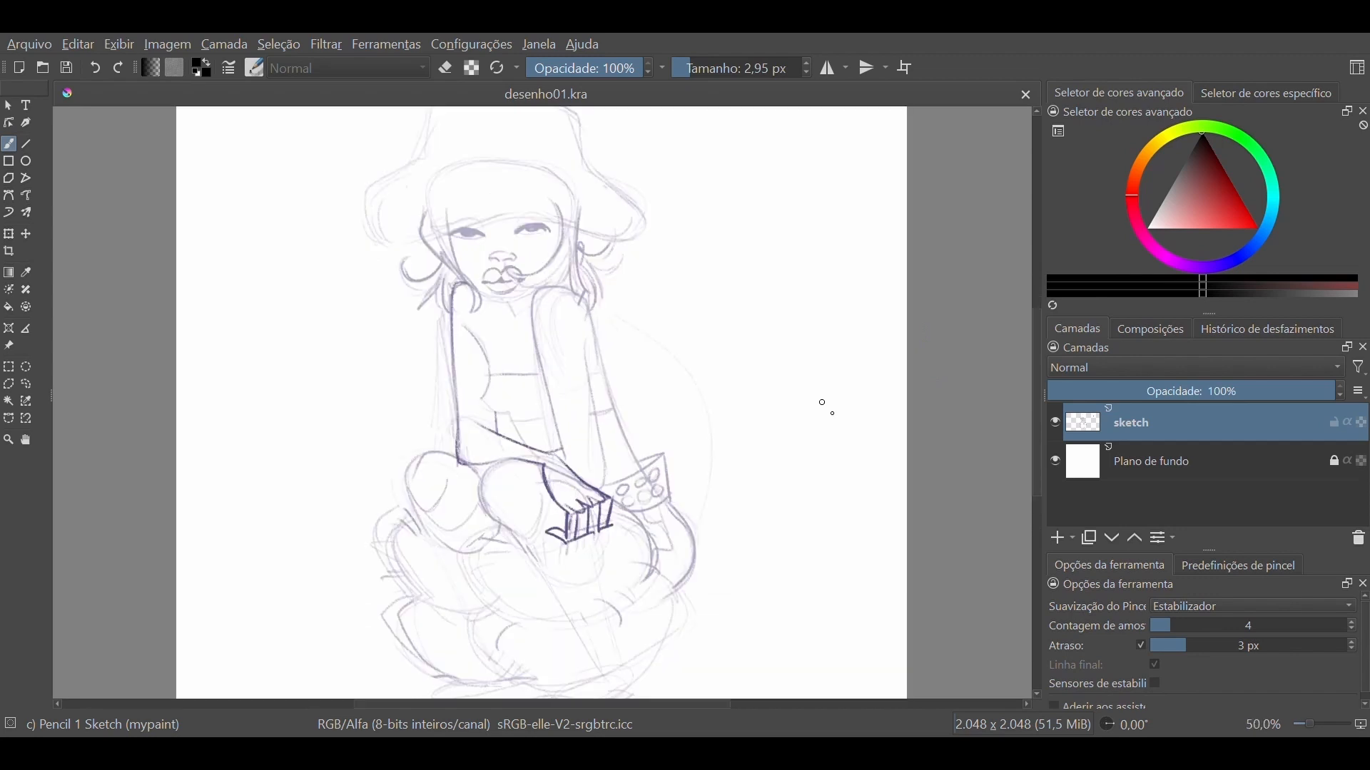
pyautogui.hotkey('ctrl', '-')
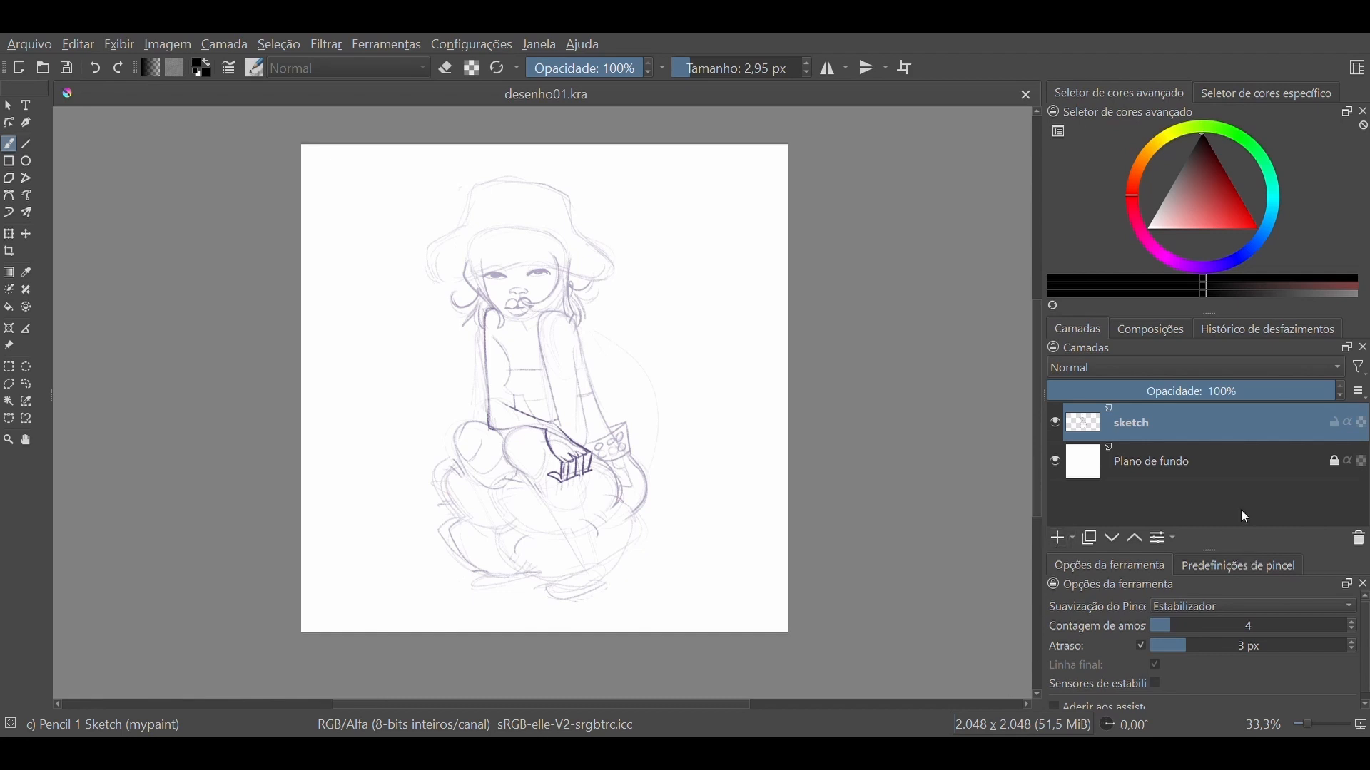
# Add a new paint layer above the sketch layer and name it lineart
pyautogui.click(1061, 540)
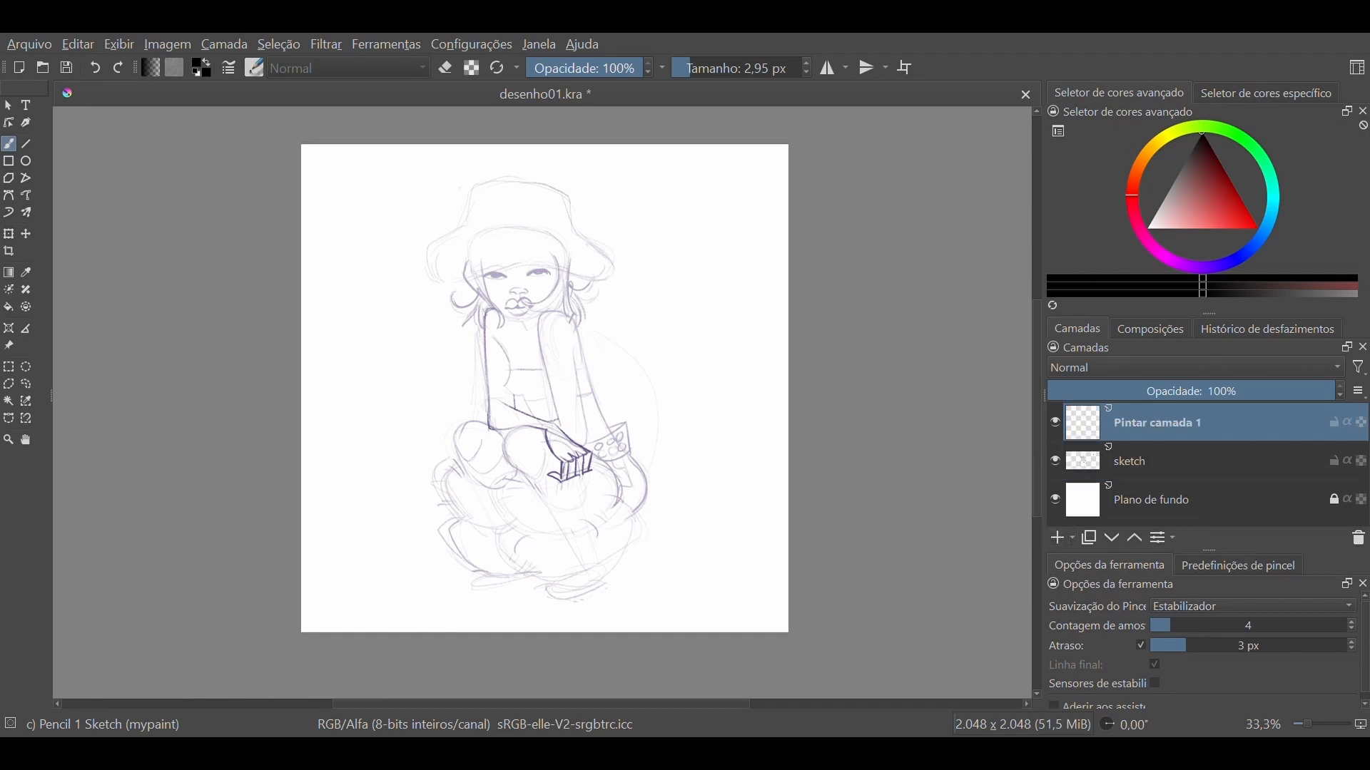
pyautogui.doubleClick(1205, 431)
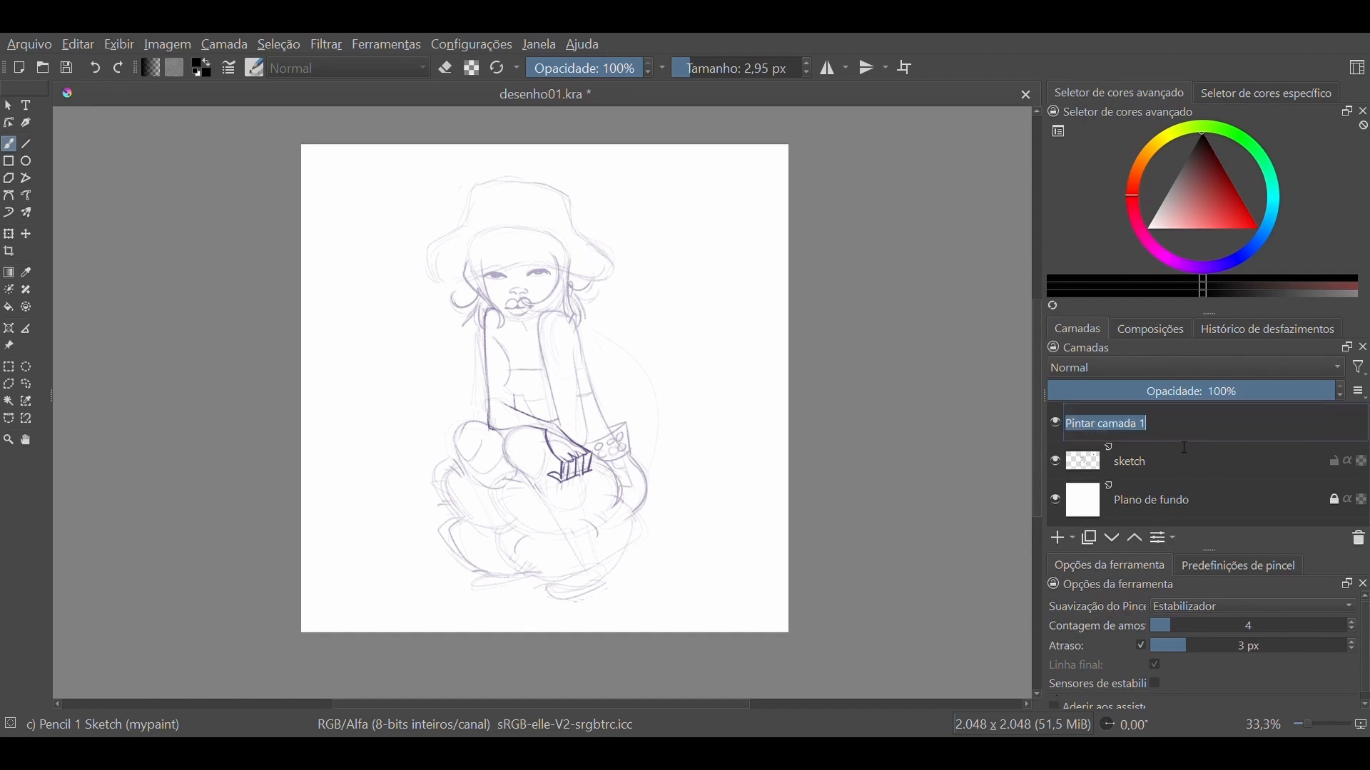
pyautogui.write('lineart')
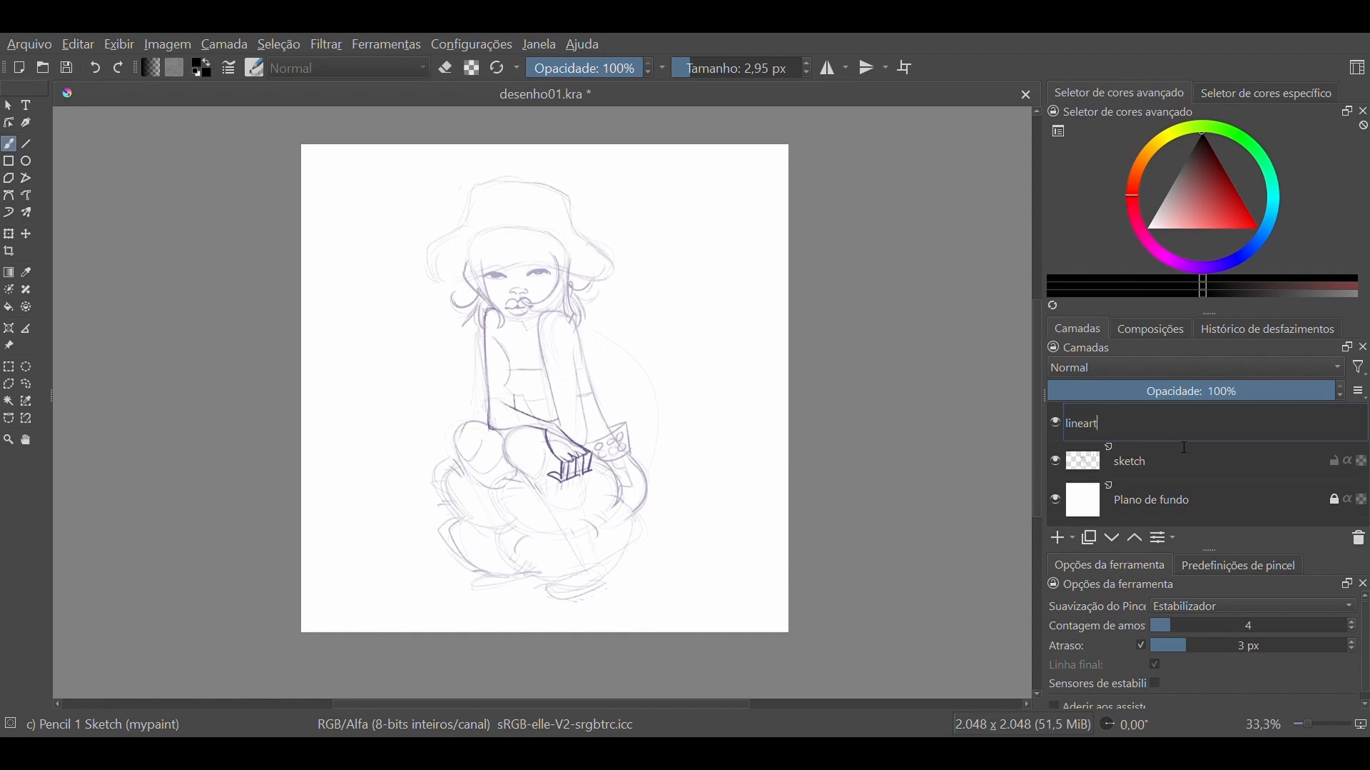
pyautogui.press('Return')
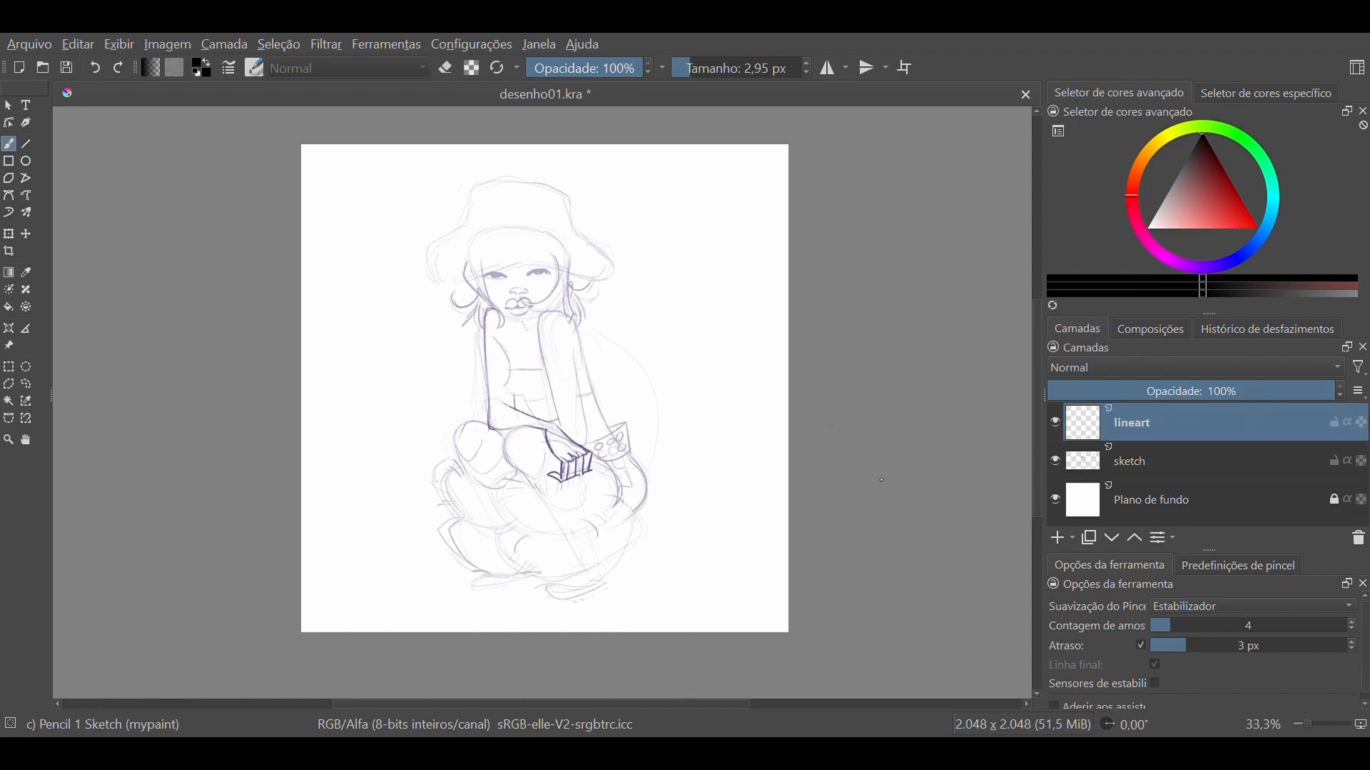
# Lock the sketch layer with its opacity lowered to 58%, and make the lineart layer active
pyautogui.click(1333, 461)
pyautogui.click(1186, 478)
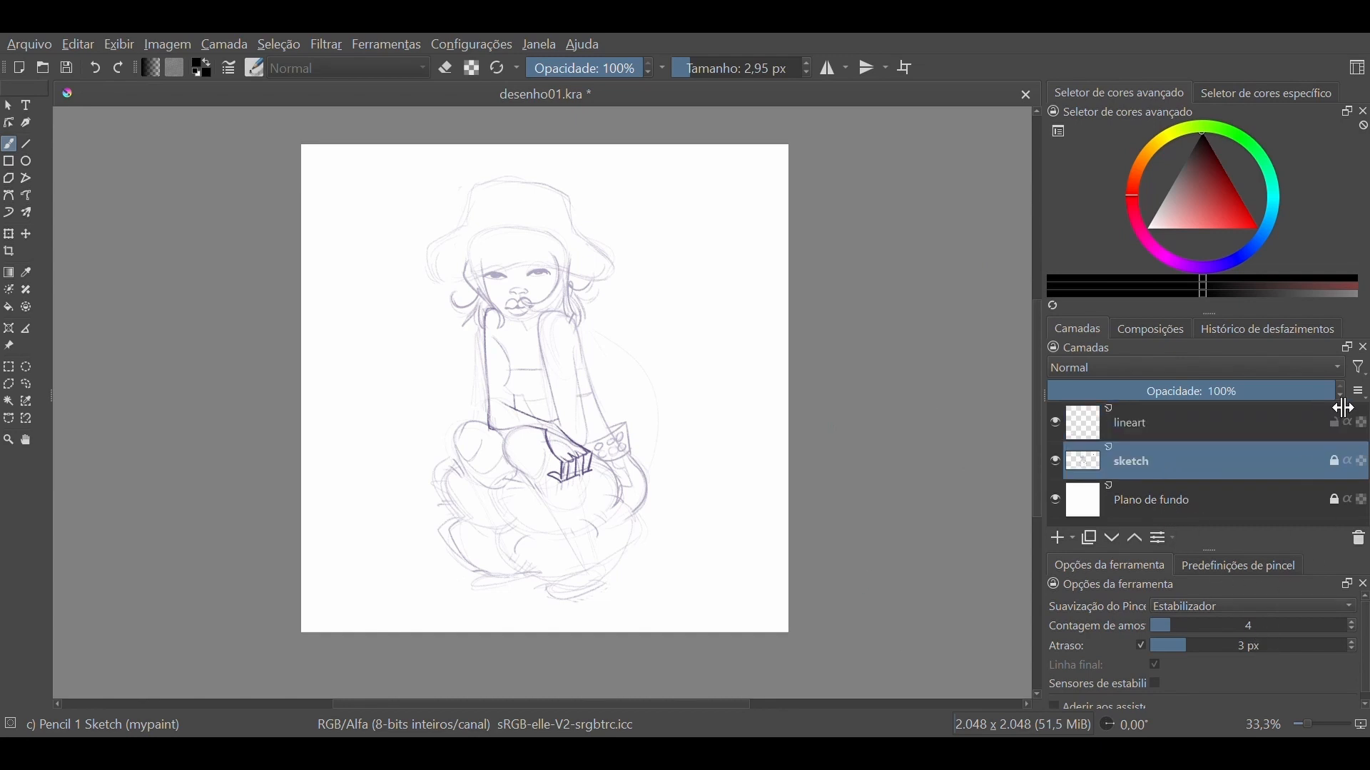
pyautogui.moveTo(1344, 406)
pyautogui.mouseDown()
pyautogui.moveTo(1261, 430)
pyautogui.moveTo(1221, 394)
pyautogui.moveTo(1241, 407)
pyautogui.moveTo(1205, 434)
pyautogui.moveTo(1206, 550)
pyautogui.mouseUp()
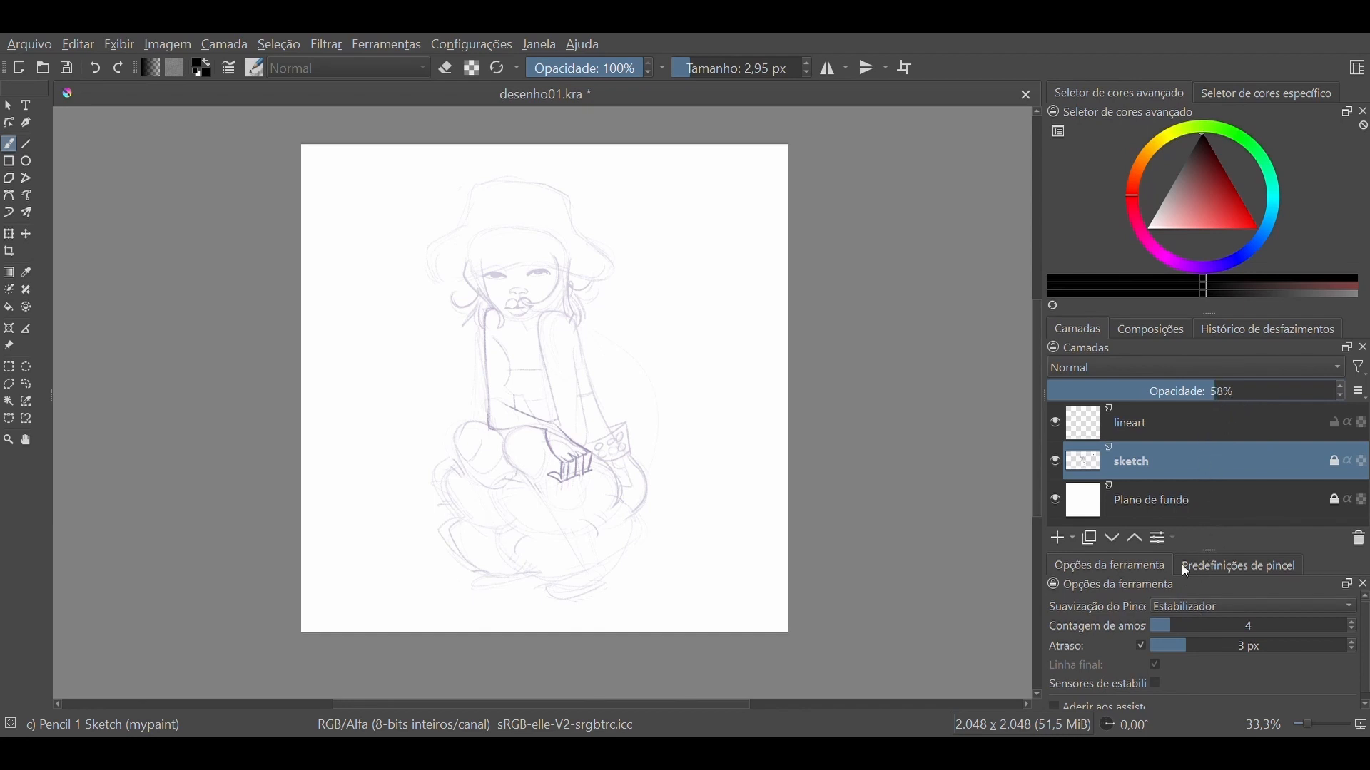
pyautogui.press('pageup')
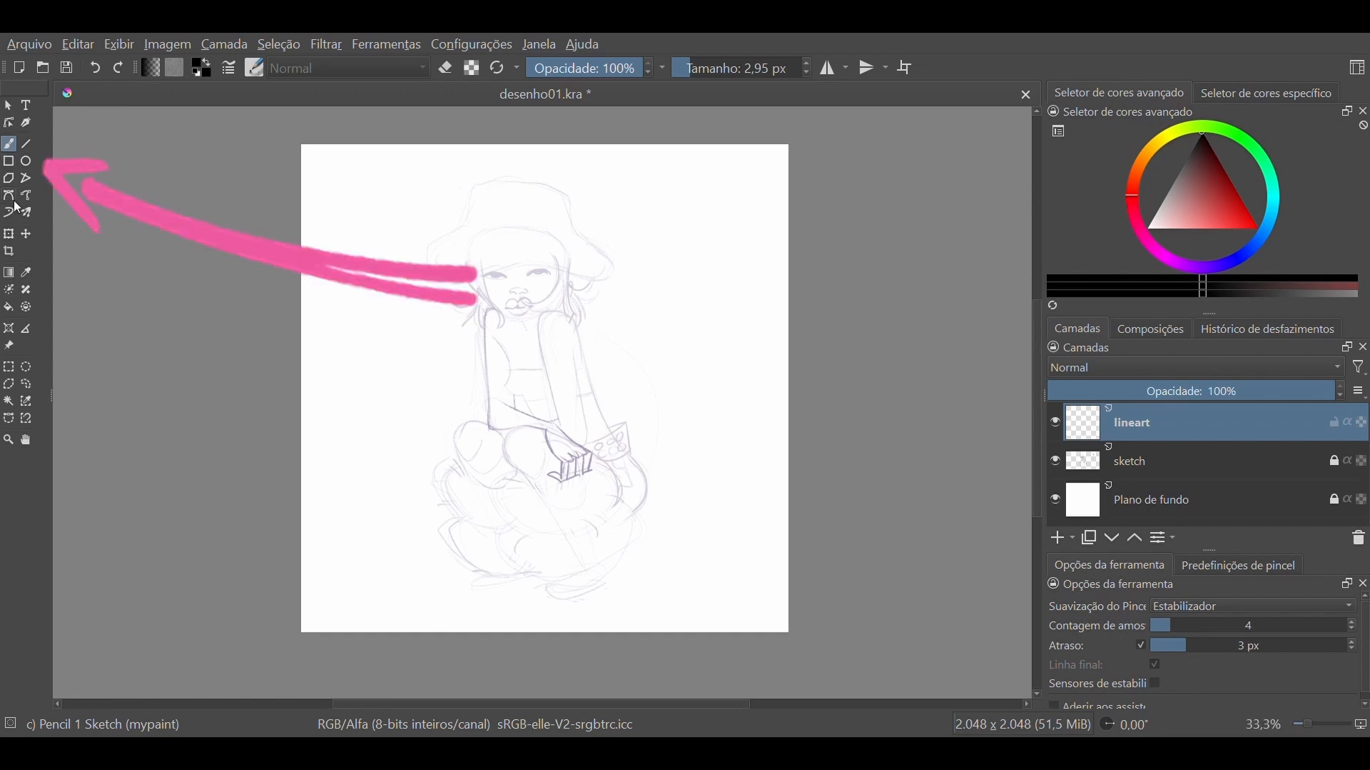
# Try the Line tool by drawing six straight lines at different angles across the canvas on the lineart layer
pyautogui.click(29, 145)
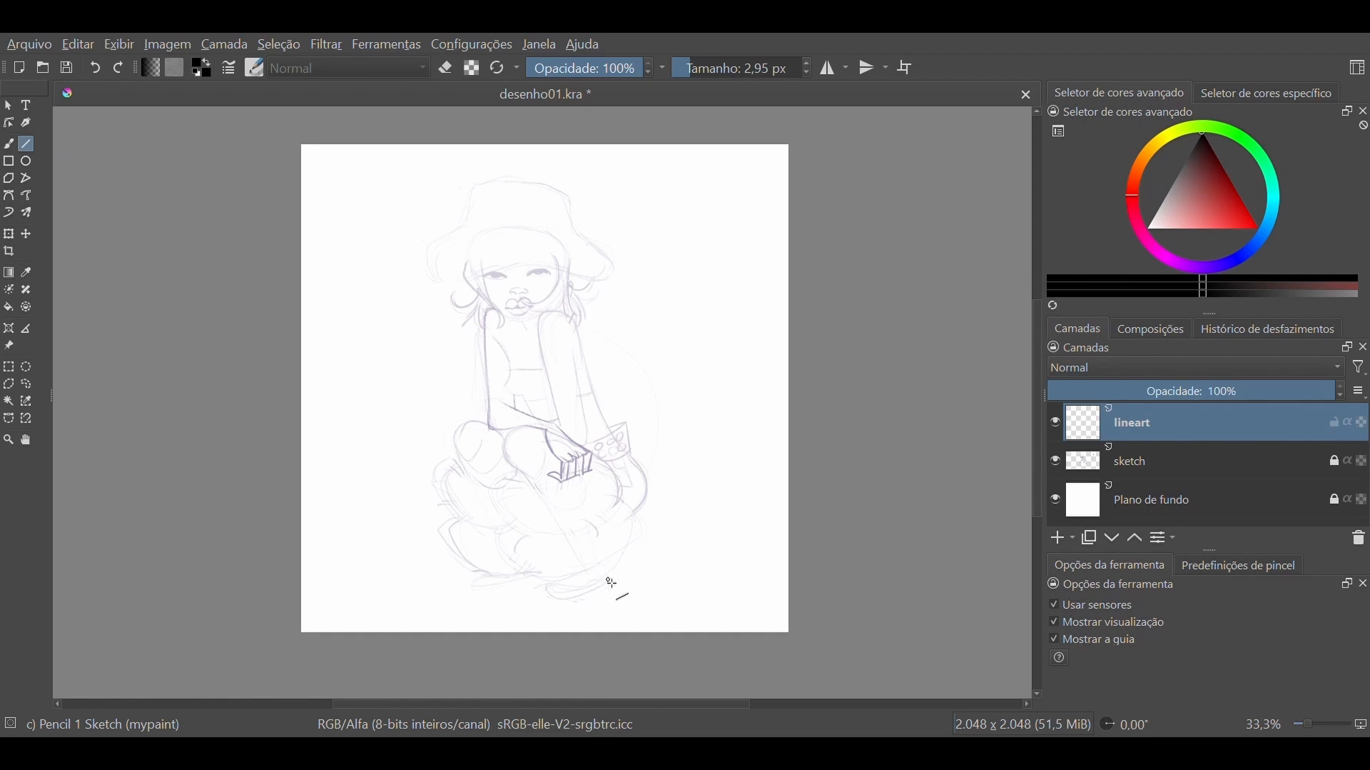
pyautogui.moveTo(343, 193)
pyautogui.mouseDown()
pyautogui.moveTo(731, 223)
pyautogui.moveTo(743, 190)
pyautogui.mouseUp()
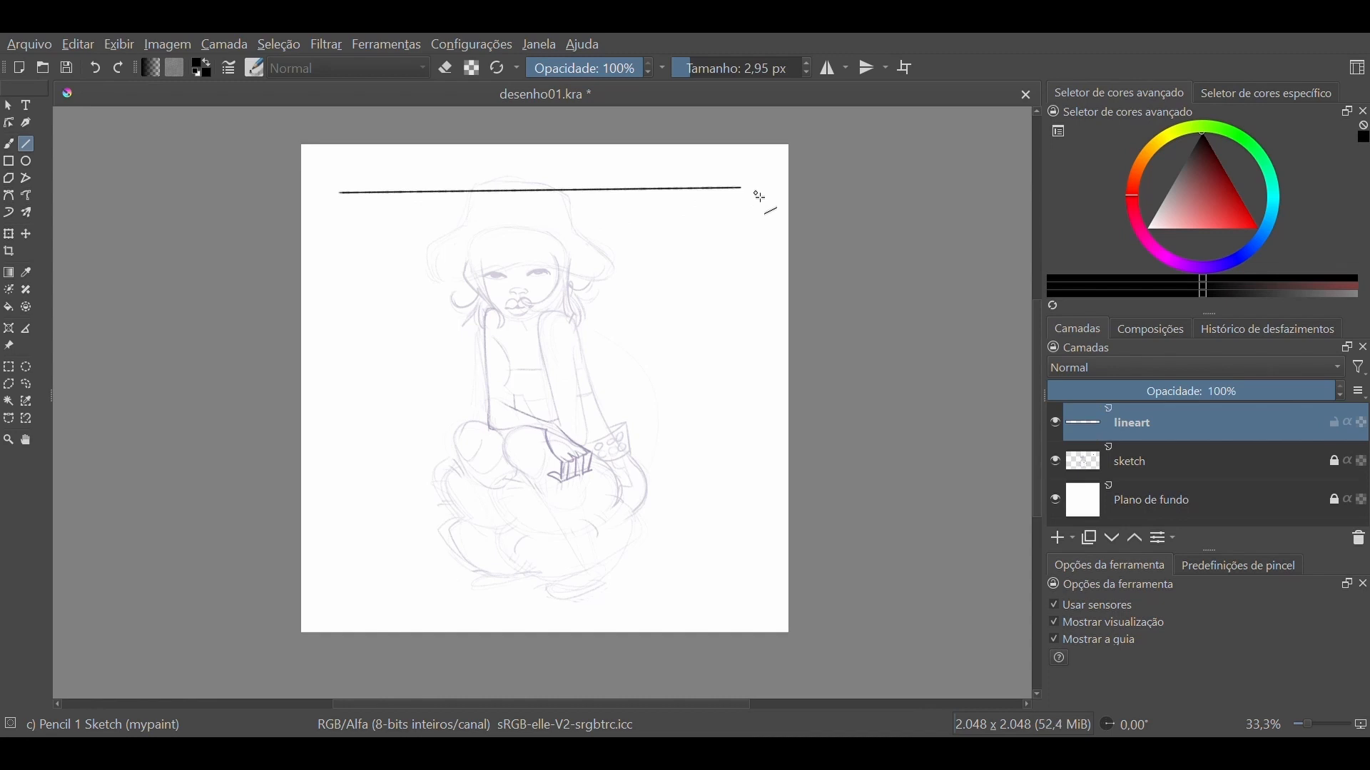
pyautogui.moveTo(706, 212); pyautogui.dragTo(706, 554)
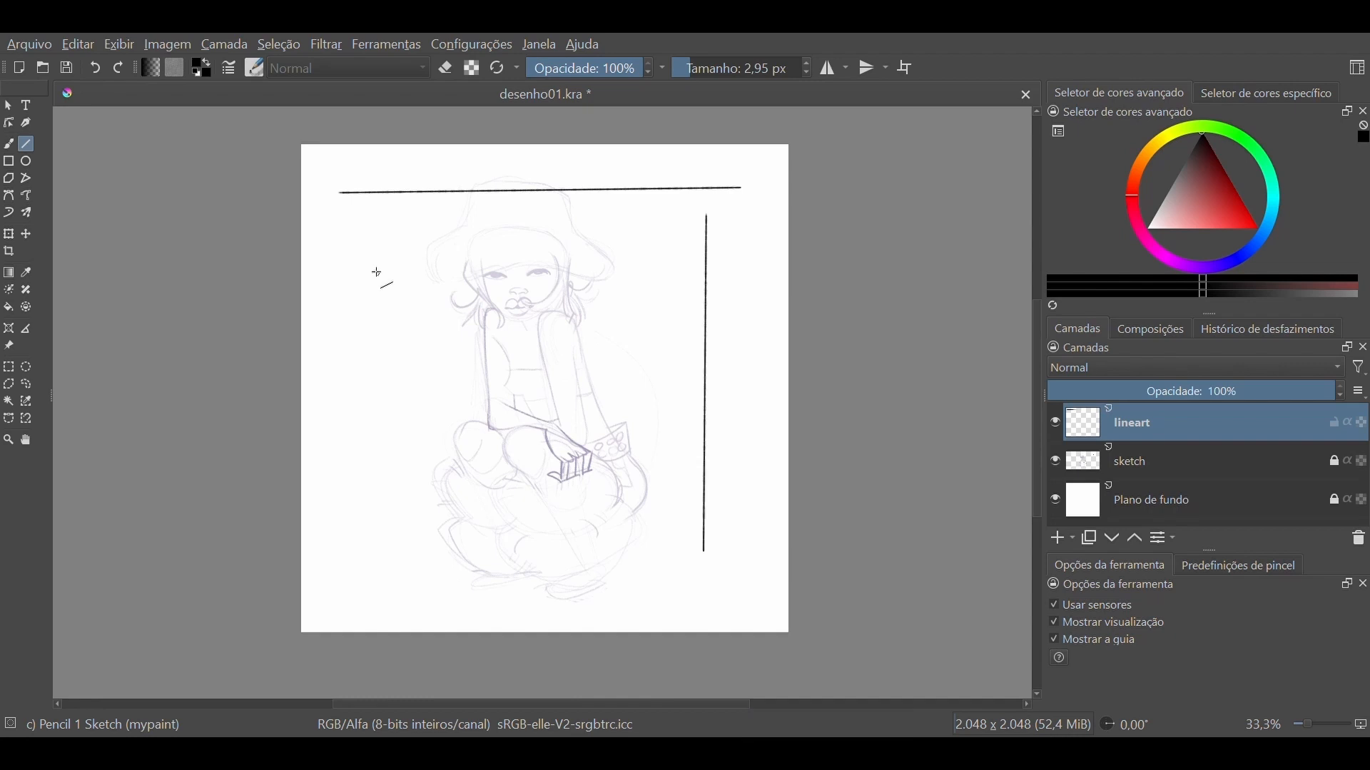
pyautogui.moveTo(349, 237)
pyautogui.mouseDown()
pyautogui.moveTo(407, 336)
pyautogui.moveTo(647, 587)
pyautogui.mouseUp()
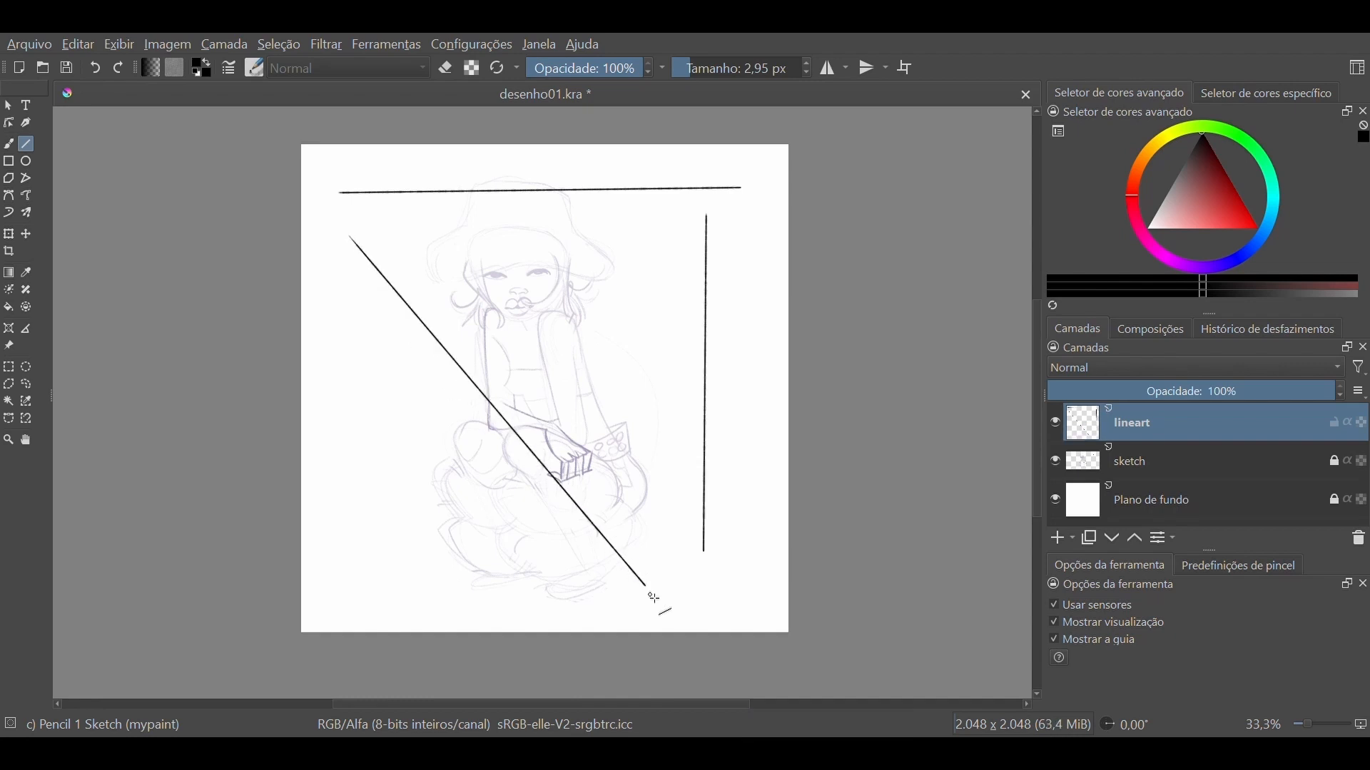
pyautogui.moveTo(398, 516); pyautogui.dragTo(622, 296)
pyautogui.moveTo(336, 268); pyautogui.dragTo(376, 597)
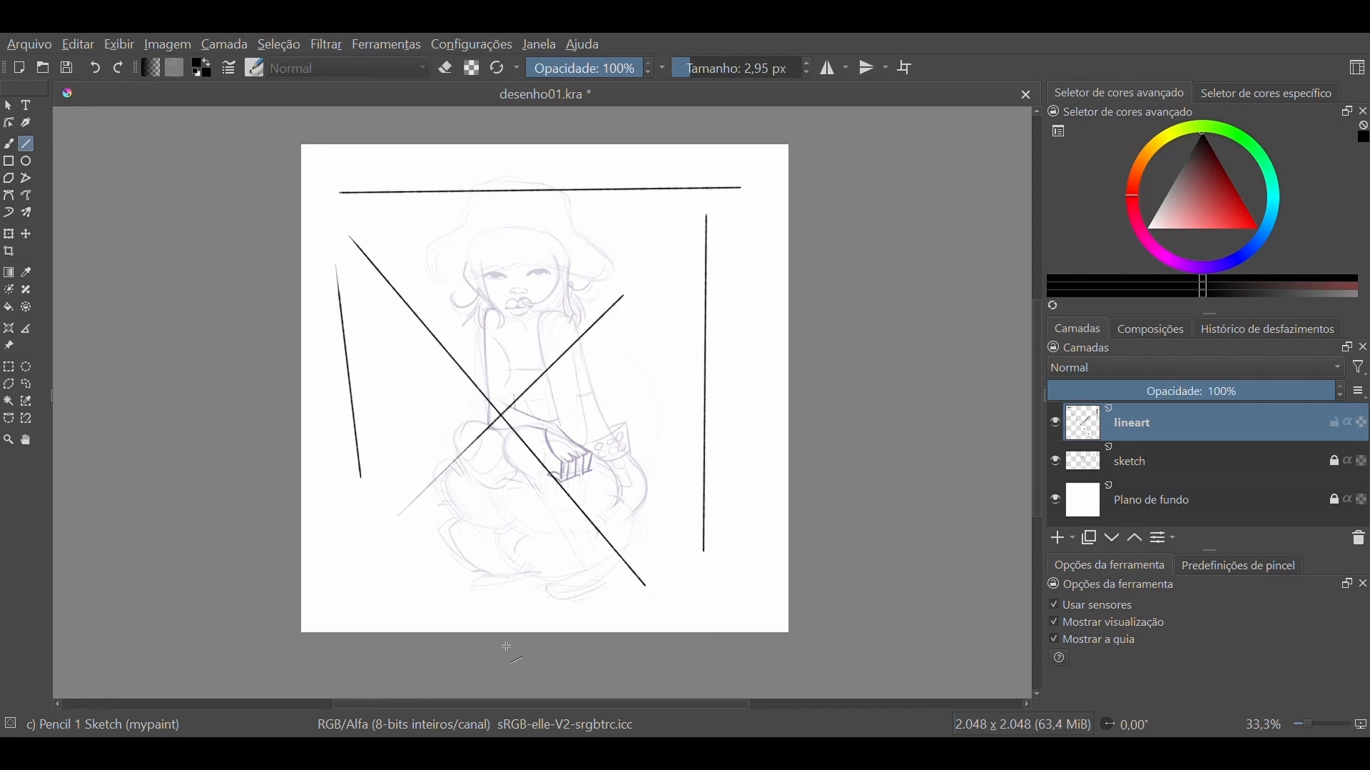
pyautogui.moveTo(505, 600); pyautogui.dragTo(776, 547)
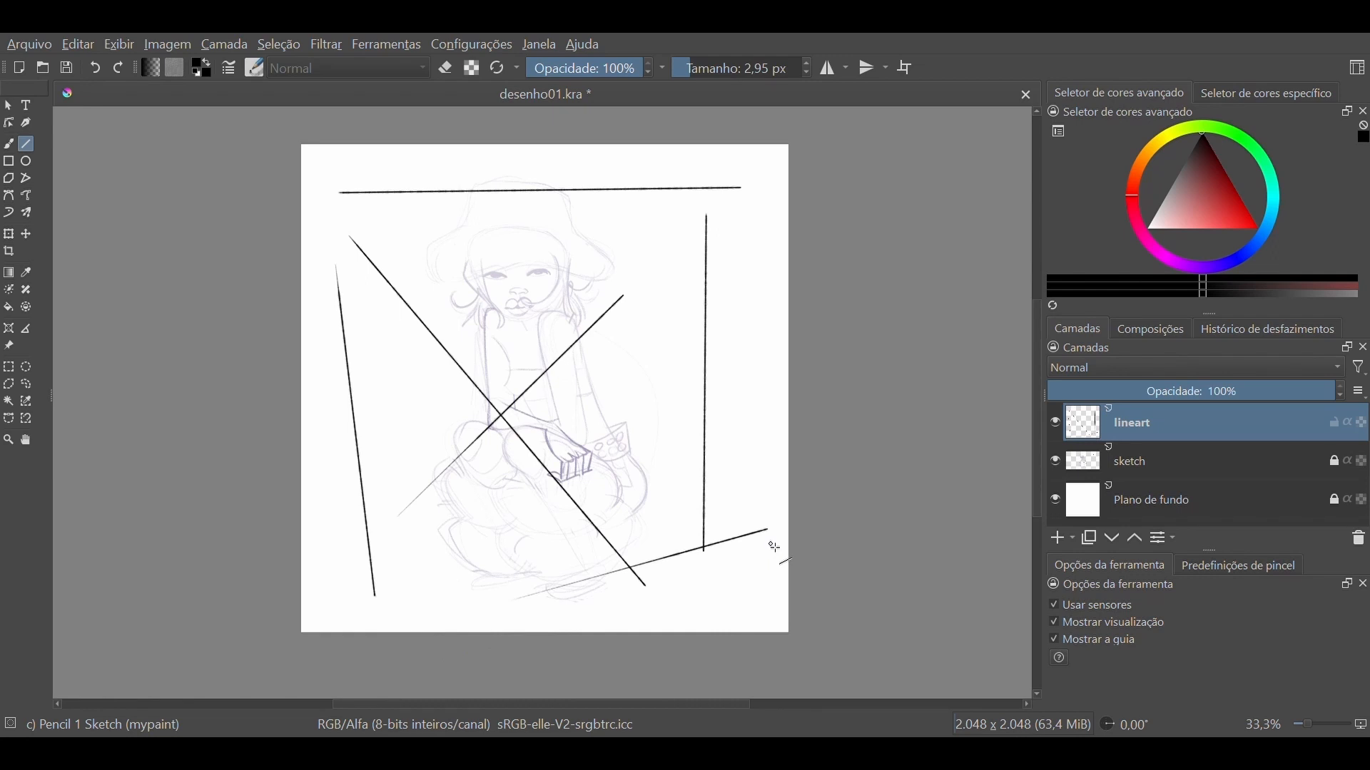
# Undo all the straight test lines on the lineart layer
pyautogui.hotkey('ctrl', 'z')
pyautogui.hotkey('ctrl', 'z')
pyautogui.hotkey('ctrl', 'z')
pyautogui.hotkey('ctrl', 'z')
pyautogui.hotkey('ctrl', 'z')
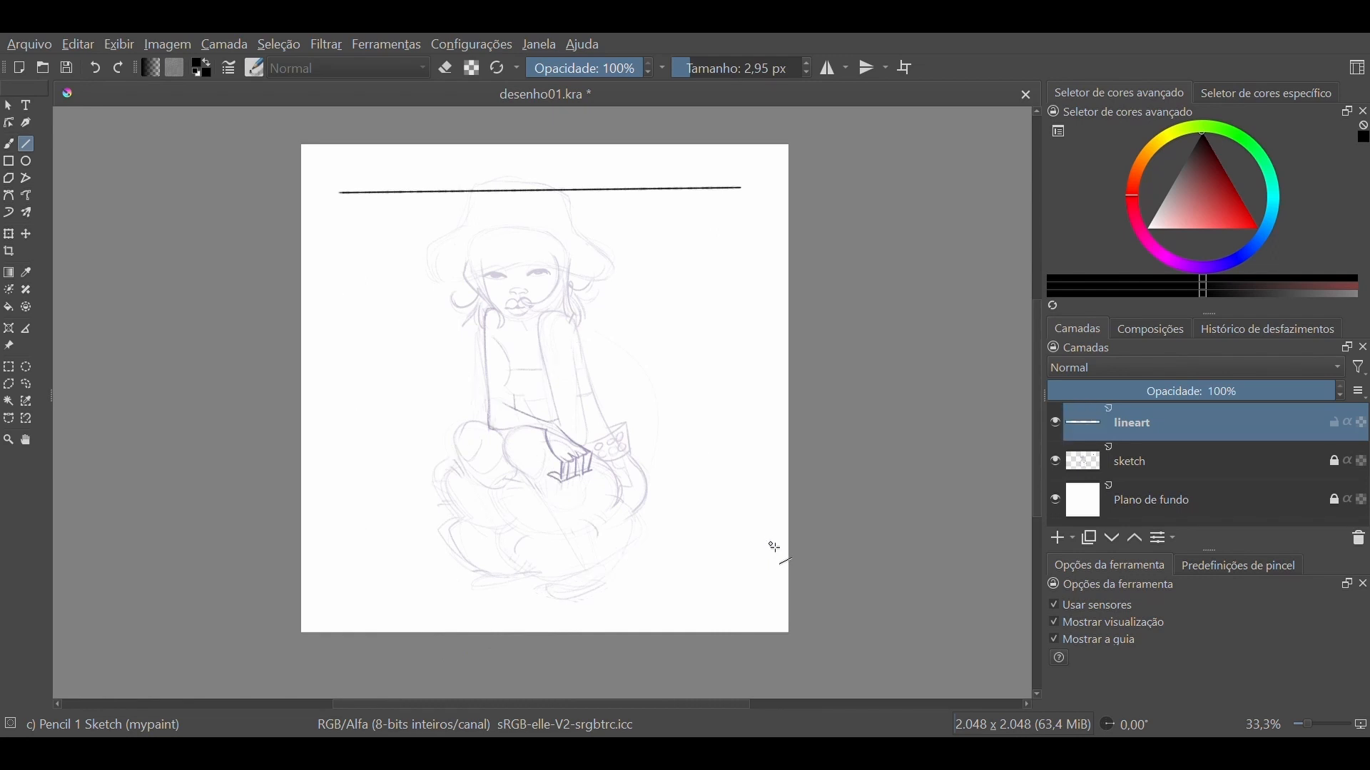
pyautogui.hotkey('ctrl', 'z')
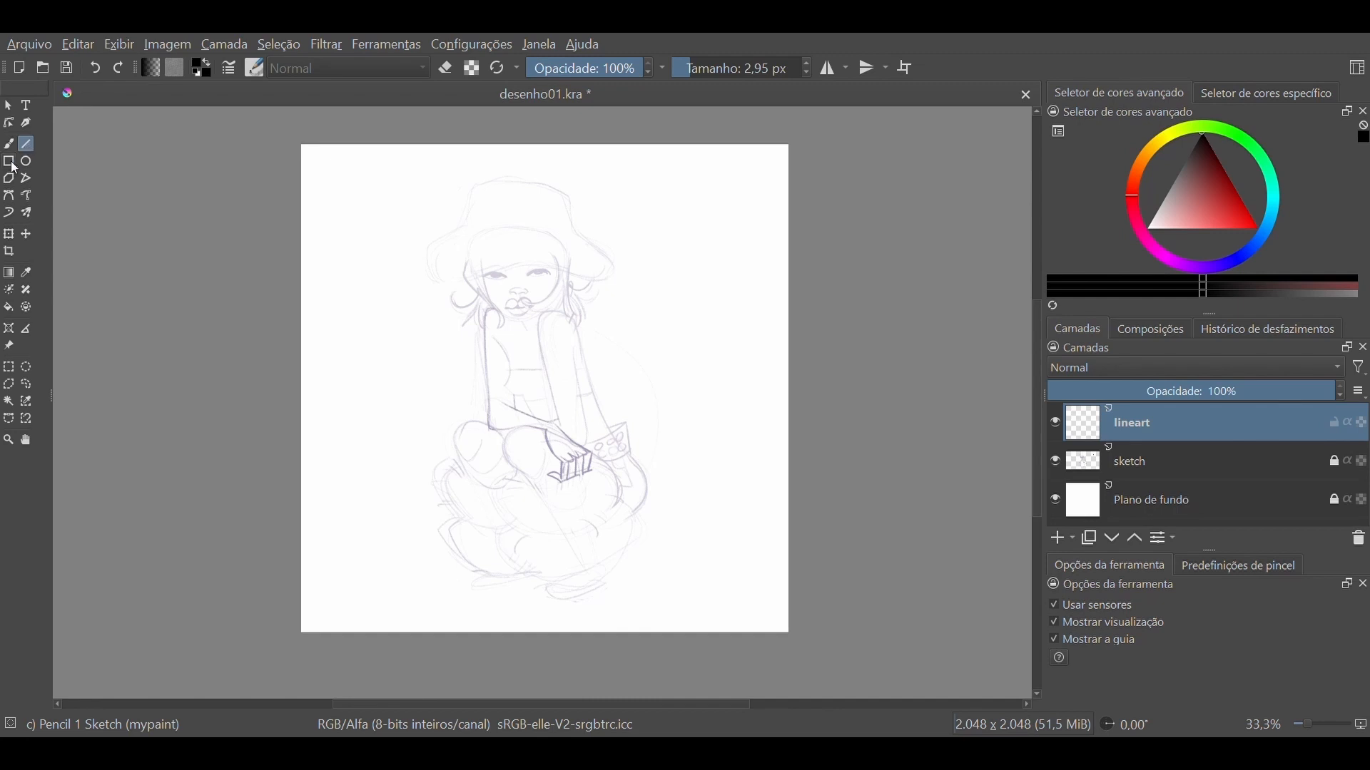
# Try the Rectangle tool with a large and a smaller nested rectangle over the sketch, and undo them
pyautogui.click(13, 166)
pyautogui.moveTo(349, 194); pyautogui.dragTo(724, 520)
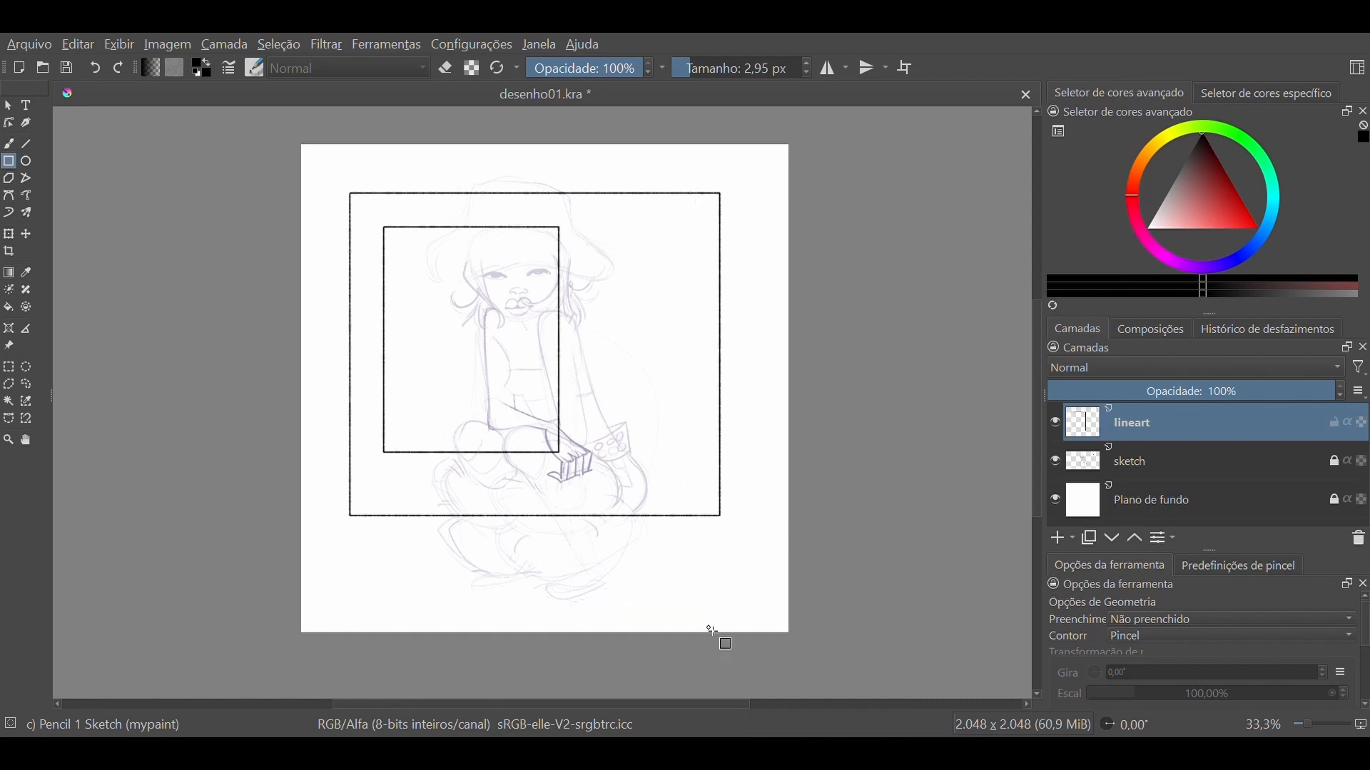
pyautogui.hotkey('ctrl', 'z')
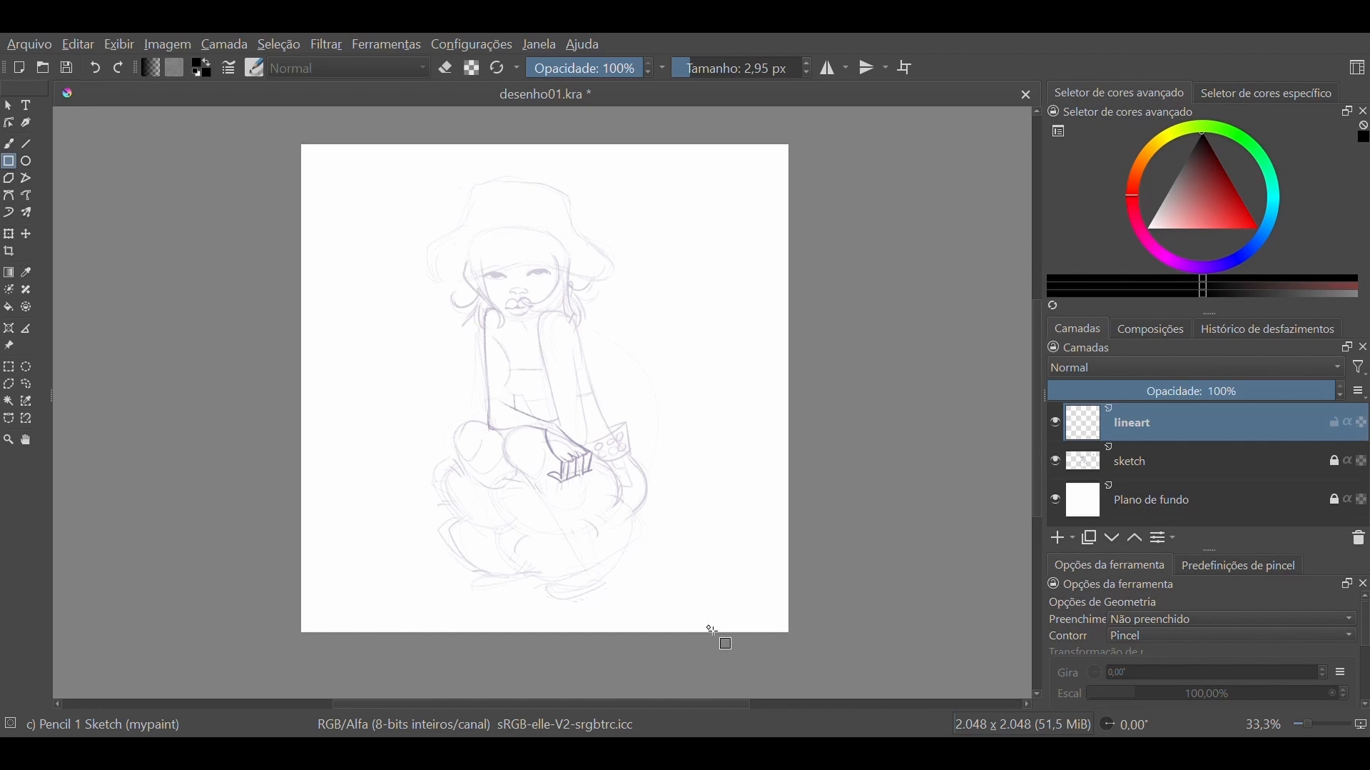
# Try the Ellipse tool with a large round ellipse and a narrow vertical one, and undo the most recent ellipses
pyautogui.moveTo(340, 177); pyautogui.dragTo(717, 582)
pyautogui.moveTo(380, 192); pyautogui.dragTo(695, 537)
pyautogui.moveTo(679, 181); pyautogui.dragTo(726, 448)
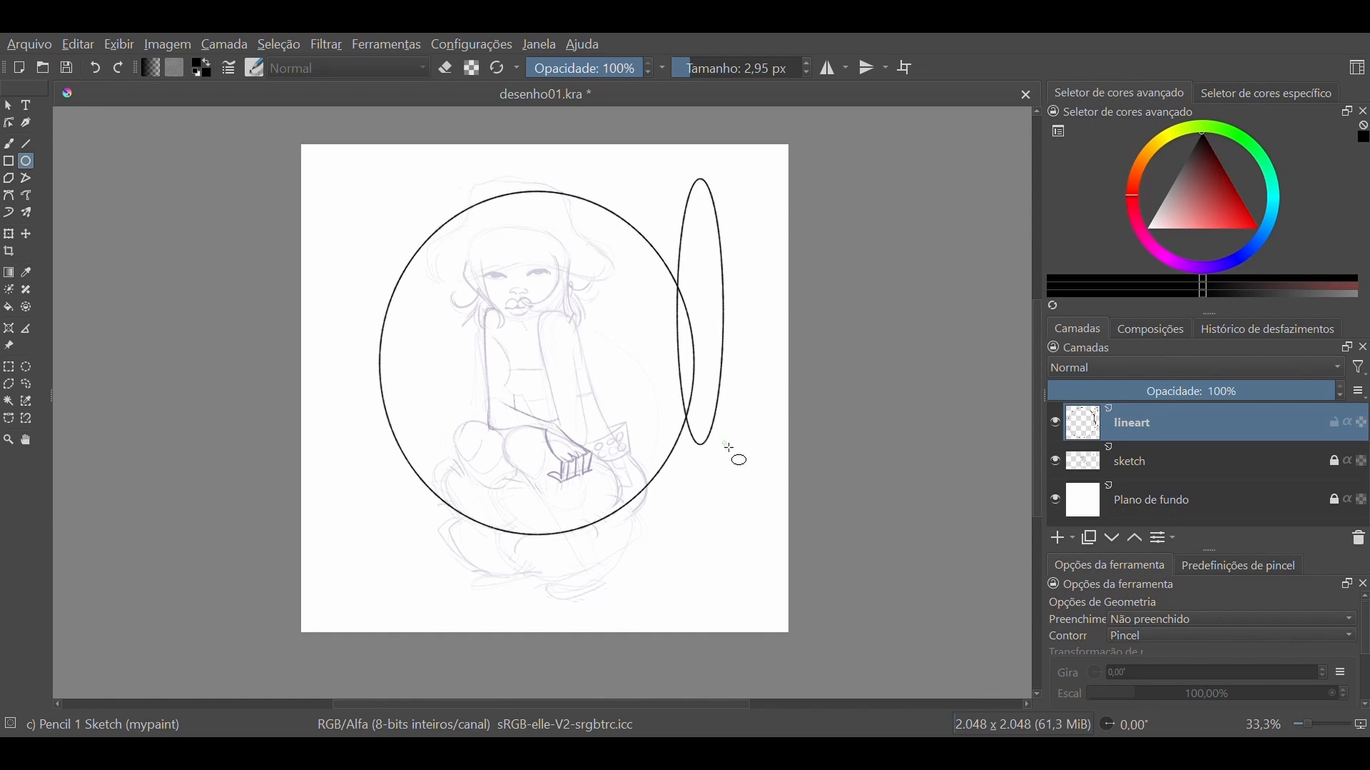
pyautogui.moveTo(334, 167); pyautogui.dragTo(759, 605)
pyautogui.press('shift')
pyautogui.moveTo(762, 606); pyautogui.dragTo(764, 611)
pyautogui.hotkey('ctrl', 'z')
pyautogui.hotkey('ctrl', 'z')
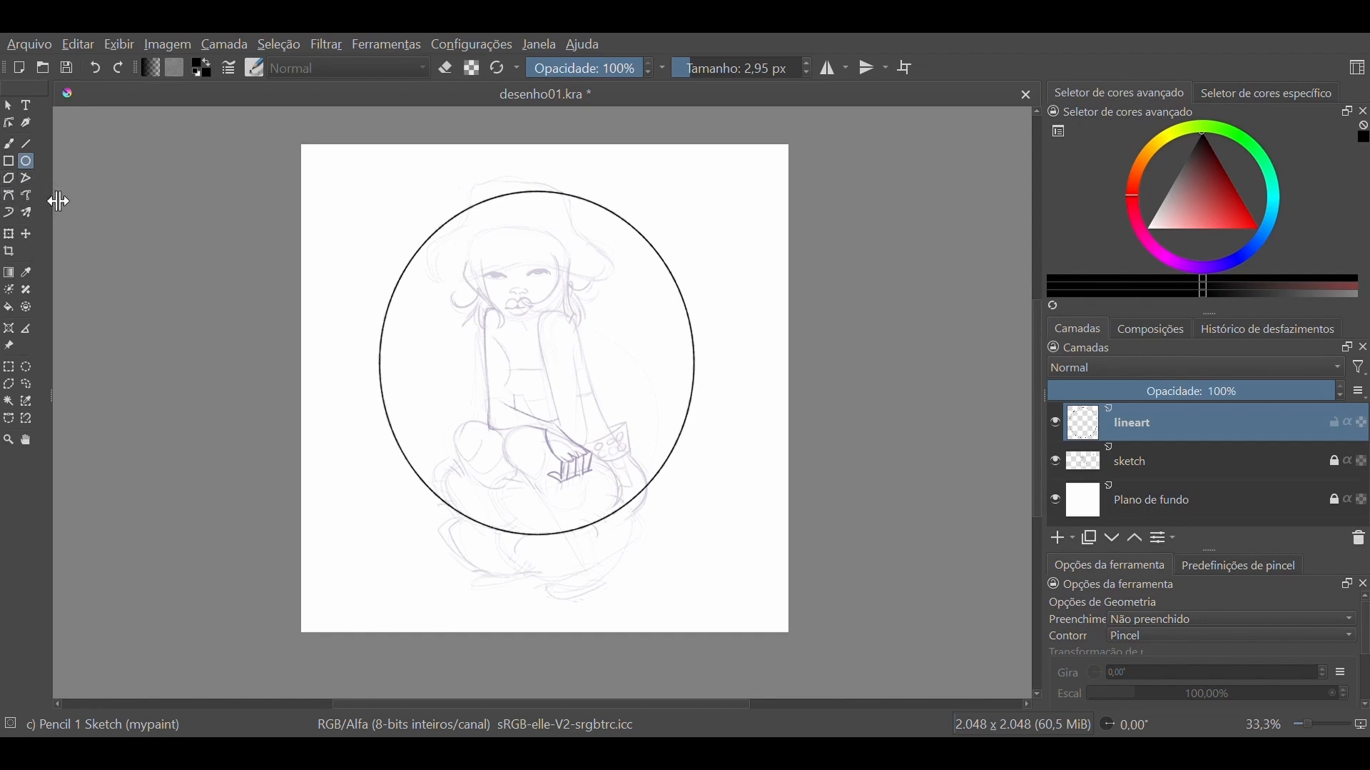
# Try the Polygon tool by drawing a closed, irregular eight-corner shape across the canvas
pyautogui.click(11, 180)
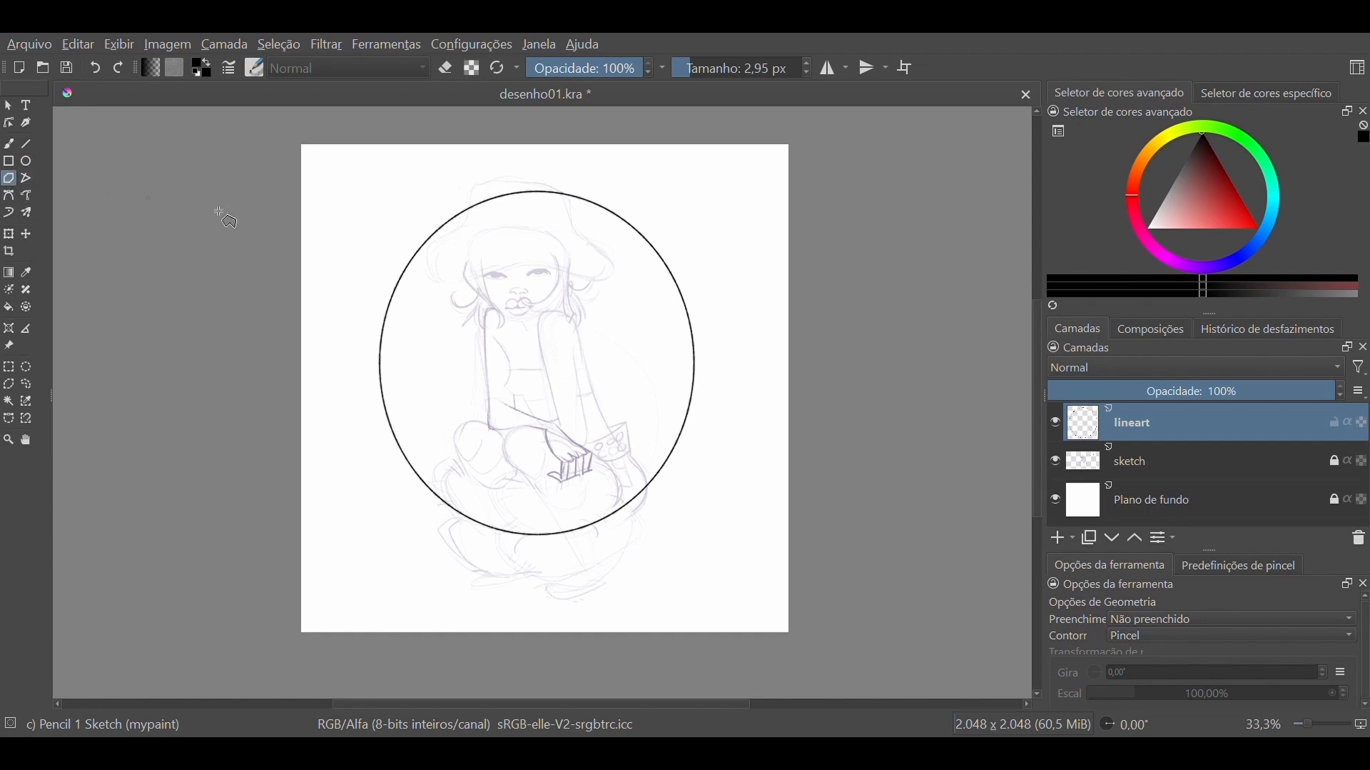
pyautogui.click(547, 347)
pyautogui.click(741, 460)
pyautogui.click(724, 229)
pyautogui.click(586, 178)
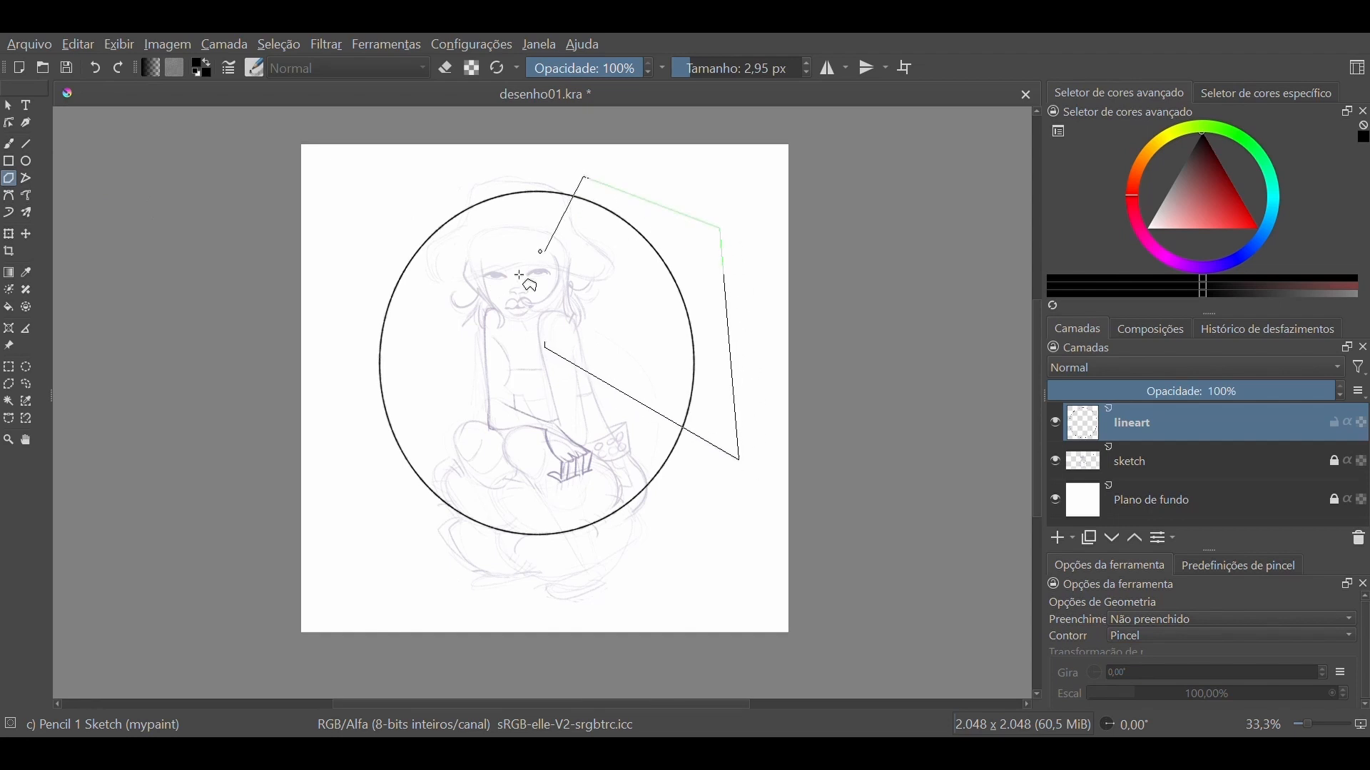
pyautogui.click(515, 277)
pyautogui.click(398, 396)
pyautogui.click(556, 619)
pyautogui.click(695, 553)
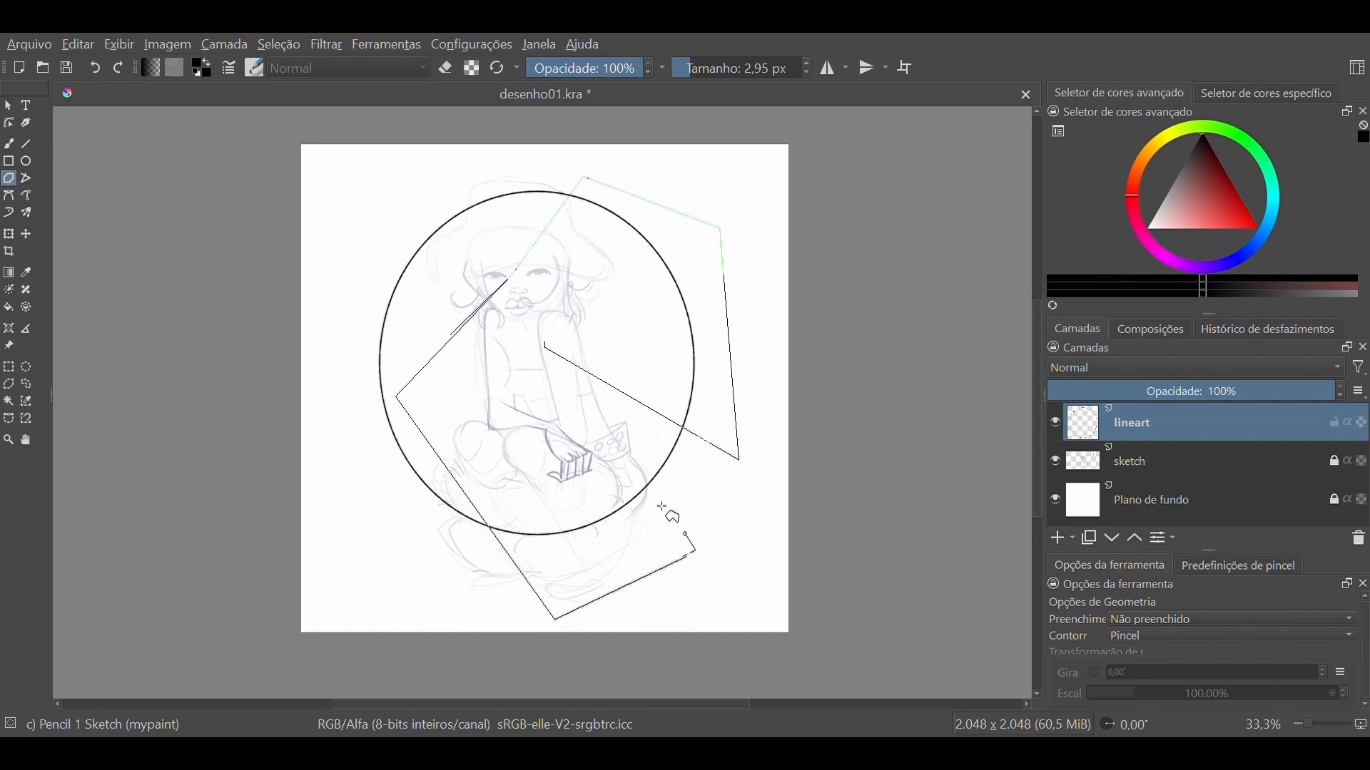
pyautogui.click(547, 347)
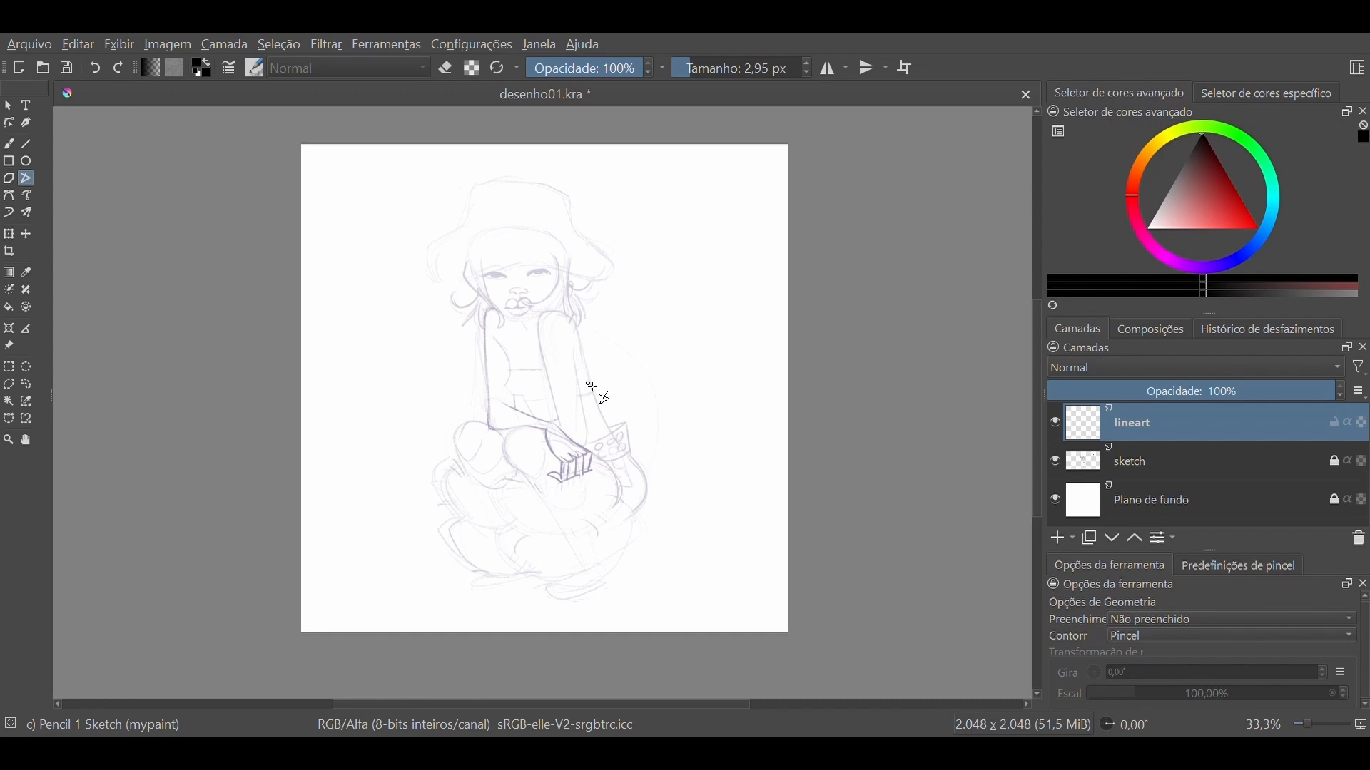
# Try the Multibrush tool with freehand flower-like loops, straight strokes and arcs repeated around the canvas centre
pyautogui.click(27, 213)
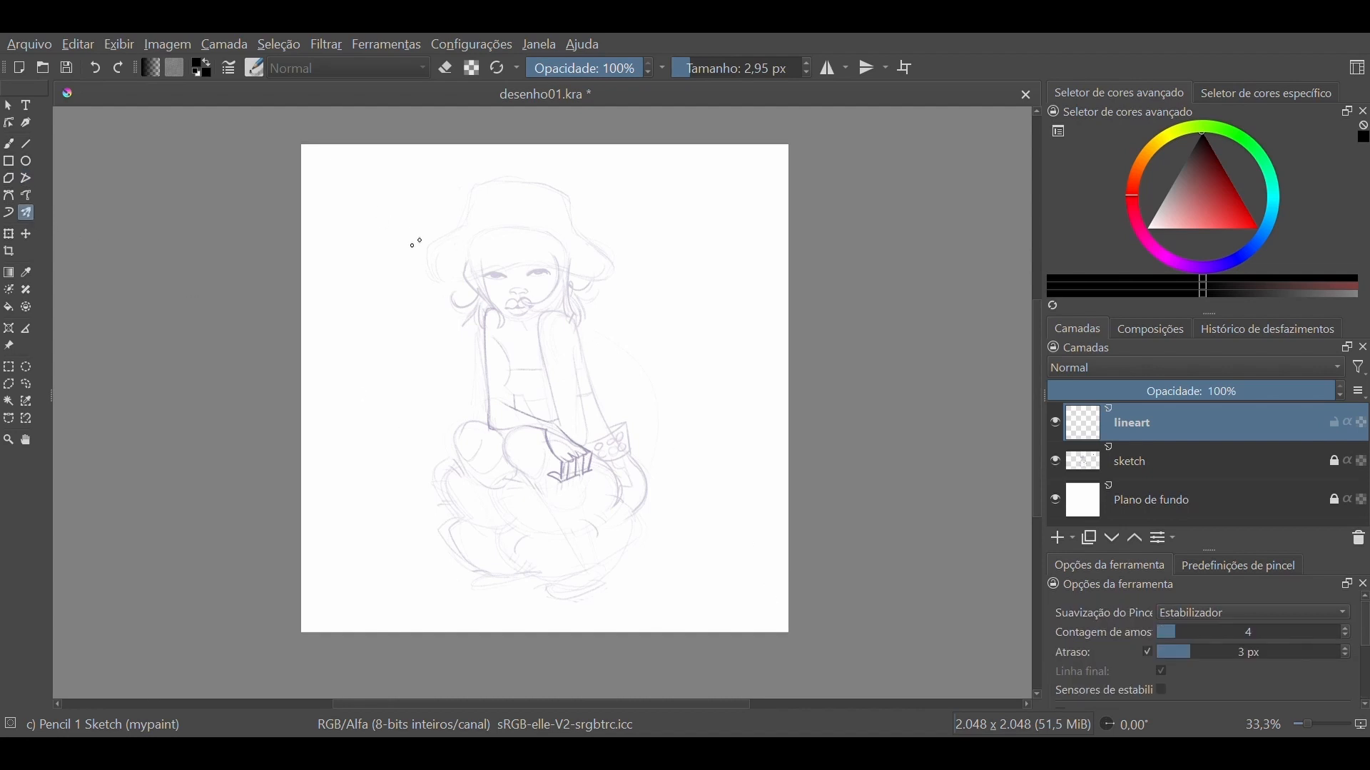
pyautogui.moveTo(388, 229)
pyautogui.mouseDown()
pyautogui.moveTo(399, 181)
pyautogui.moveTo(430, 213)
pyautogui.moveTo(389, 229)
pyautogui.mouseUp()
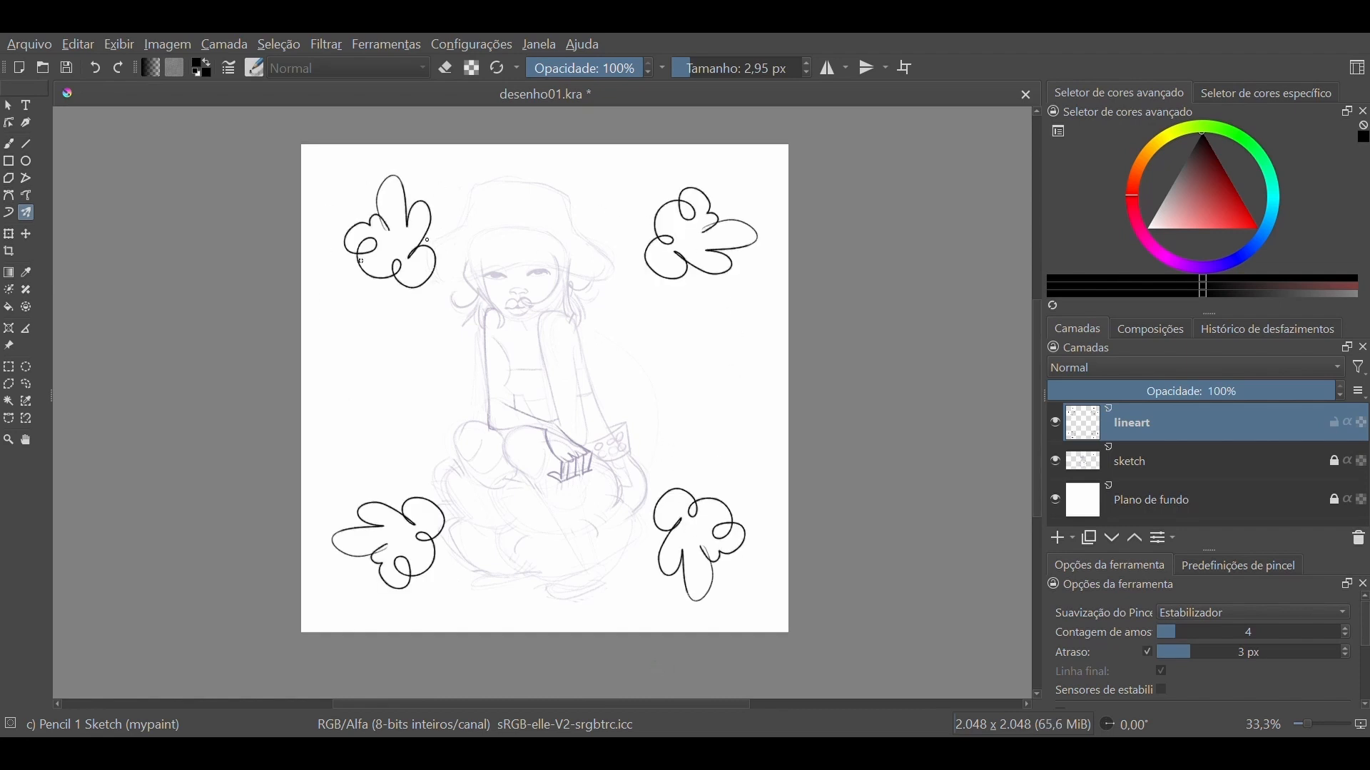
pyautogui.moveTo(503, 296)
pyautogui.mouseDown()
pyautogui.moveTo(479, 247)
pyautogui.moveTo(486, 288)
pyautogui.moveTo(449, 303)
pyautogui.moveTo(488, 317)
pyautogui.moveTo(423, 345)
pyautogui.moveTo(475, 366)
pyautogui.moveTo(501, 296)
pyautogui.moveTo(540, 353)
pyautogui.mouseUp()
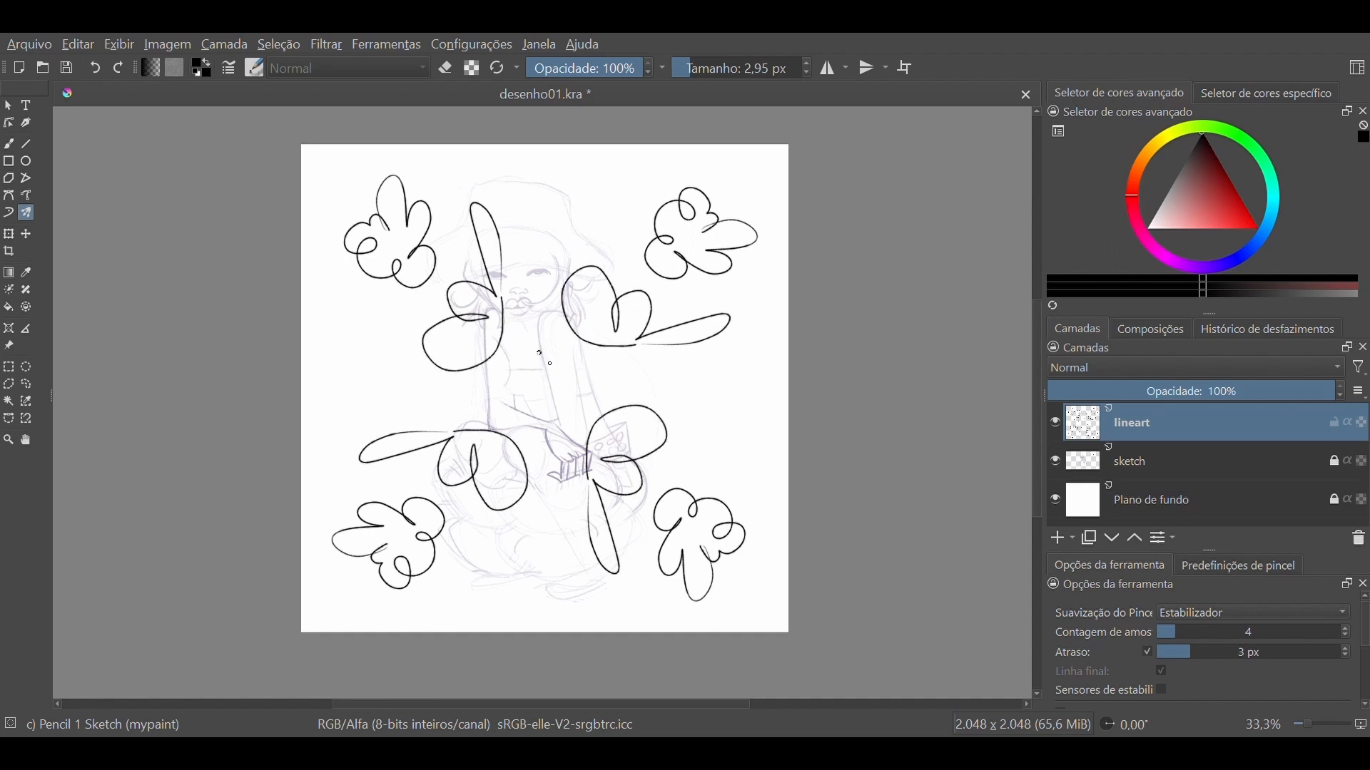
pyautogui.moveTo(723, 371)
pyautogui.mouseDown()
pyautogui.moveTo(622, 384)
pyautogui.moveTo(717, 399)
pyautogui.mouseUp()
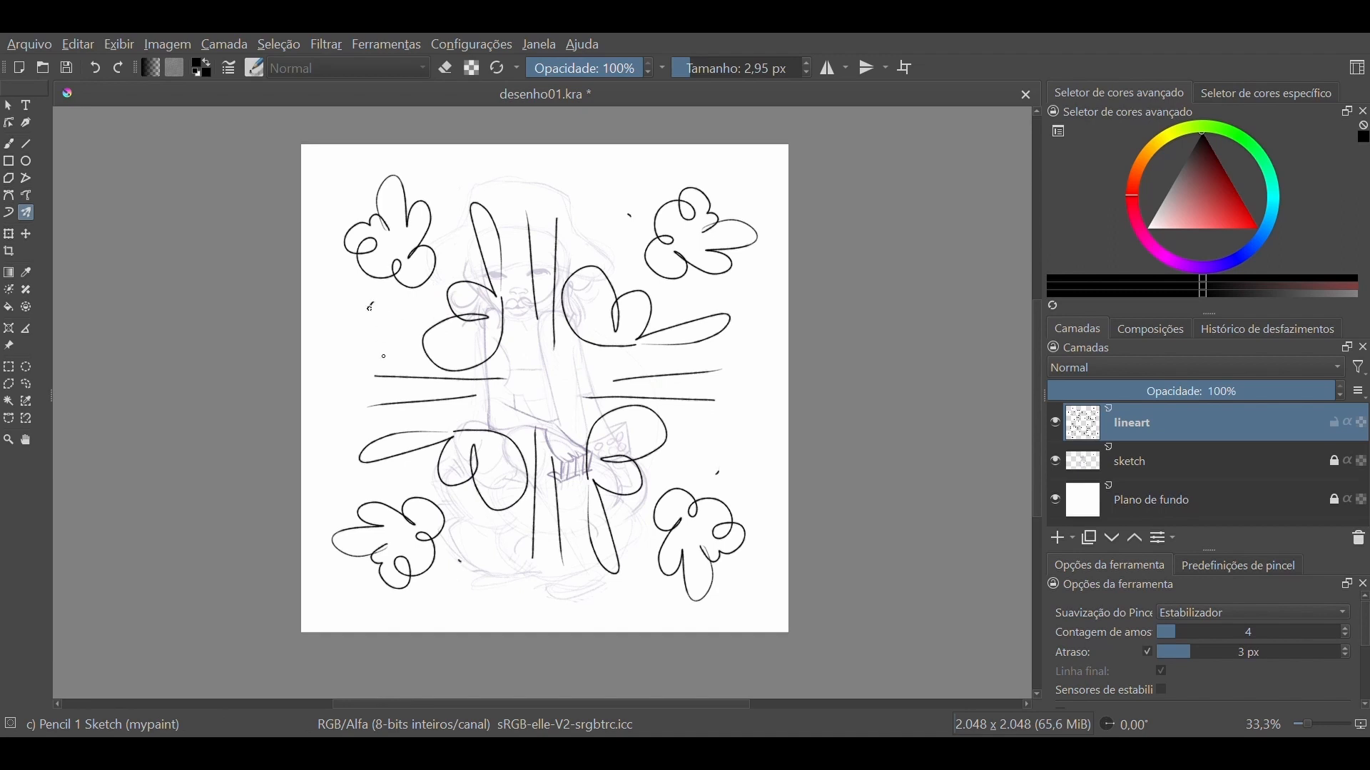
pyautogui.moveTo(371, 306); pyautogui.dragTo(428, 361)
pyautogui.moveTo(561, 182); pyautogui.dragTo(640, 200)
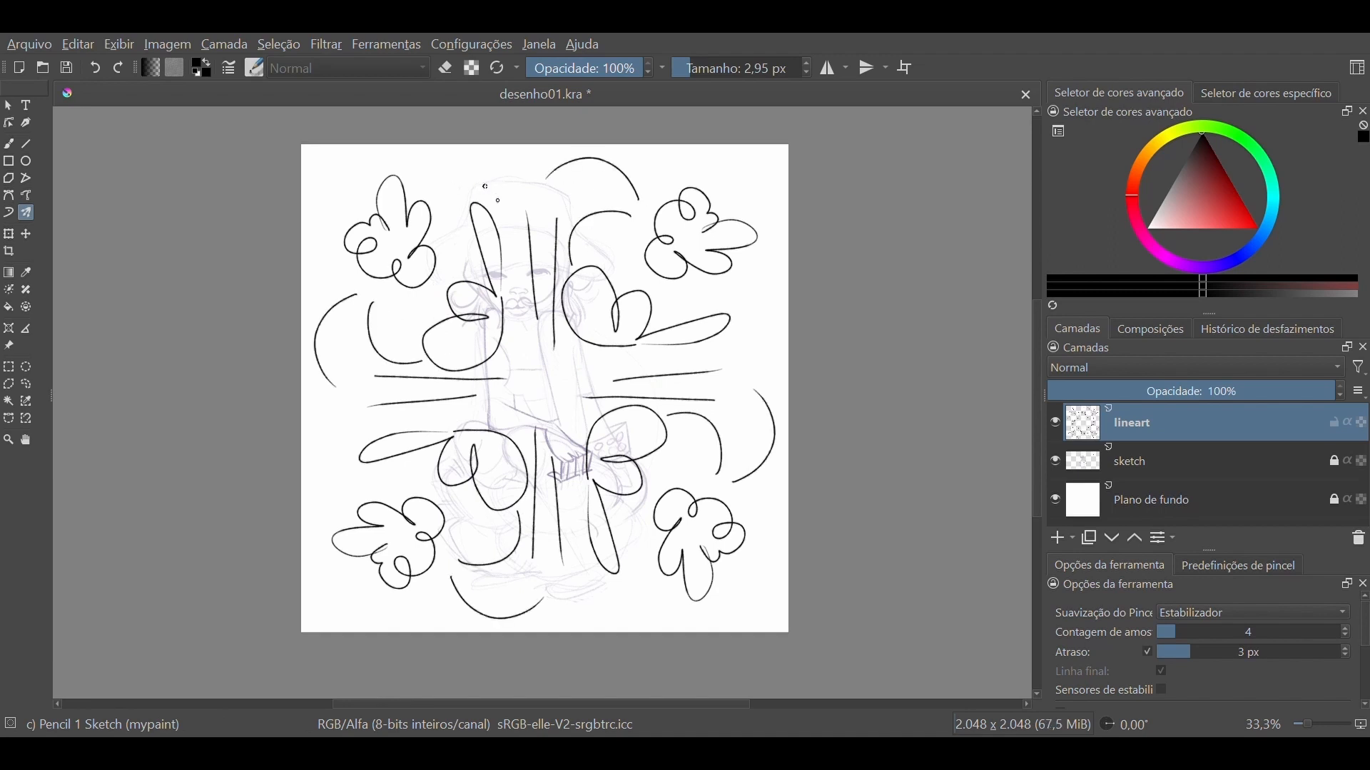
pyautogui.moveTo(492, 181)
pyautogui.mouseDown()
pyautogui.moveTo(452, 198)
pyautogui.moveTo(454, 223)
pyautogui.mouseUp()
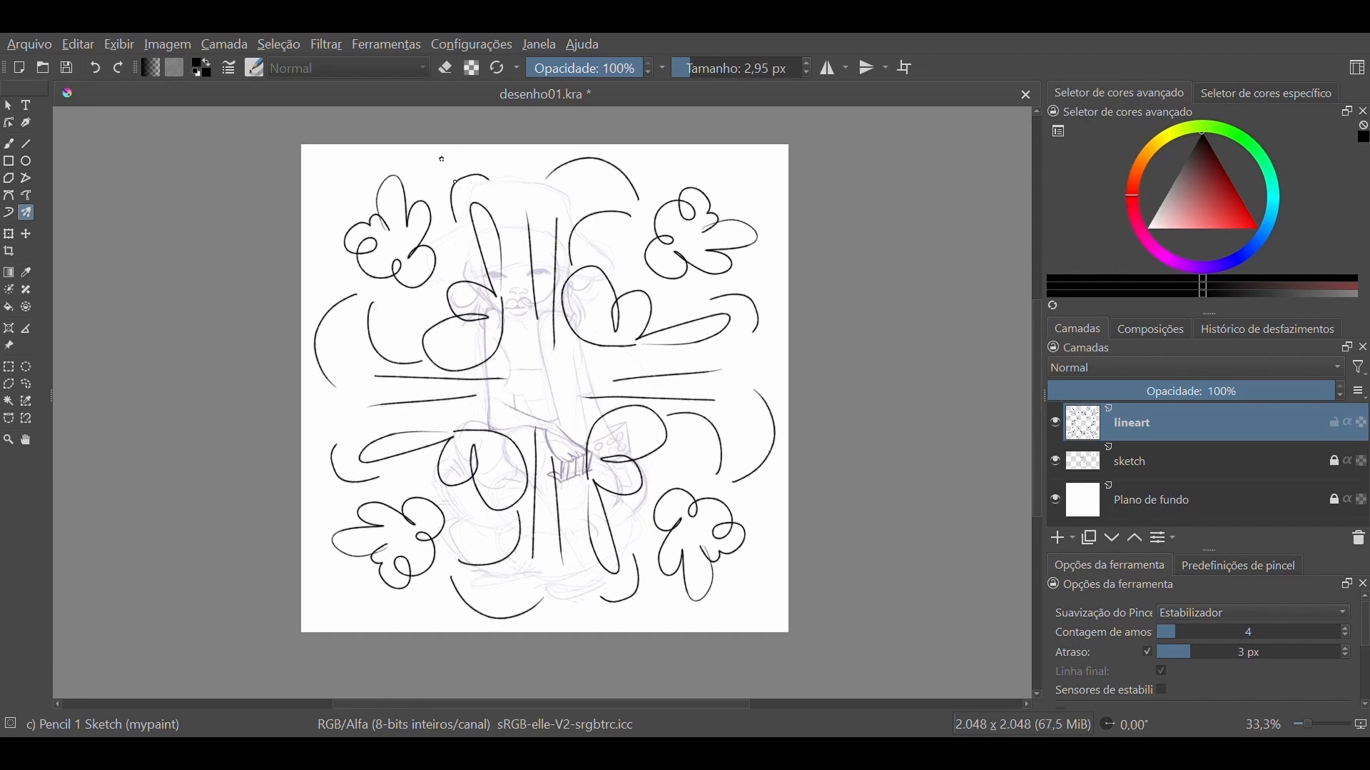
pyautogui.moveTo(441, 159)
pyautogui.mouseDown()
pyautogui.moveTo(469, 155)
pyautogui.moveTo(500, 184)
pyautogui.mouseUp()
# Undo all the Multibrush test strokes on the lineart layer
pyautogui.hotkey('ctrl', 'z')
pyautogui.hotkey('ctrl', 'z')
pyautogui.hotkey('ctrl', 'z')
pyautogui.hotkey('ctrl', 'z')
pyautogui.hotkey('ctrl', 'z')
pyautogui.hotkey('ctrl', 'z')
pyautogui.hotkey('ctrl', 'z')
pyautogui.hotkey('ctrl', 'z')
pyautogui.hotkey('ctrl', 'z')
pyautogui.hotkey('ctrl', 'z')
pyautogui.hotkey('ctrl', 'z')
pyautogui.hotkey('ctrl', 'z')
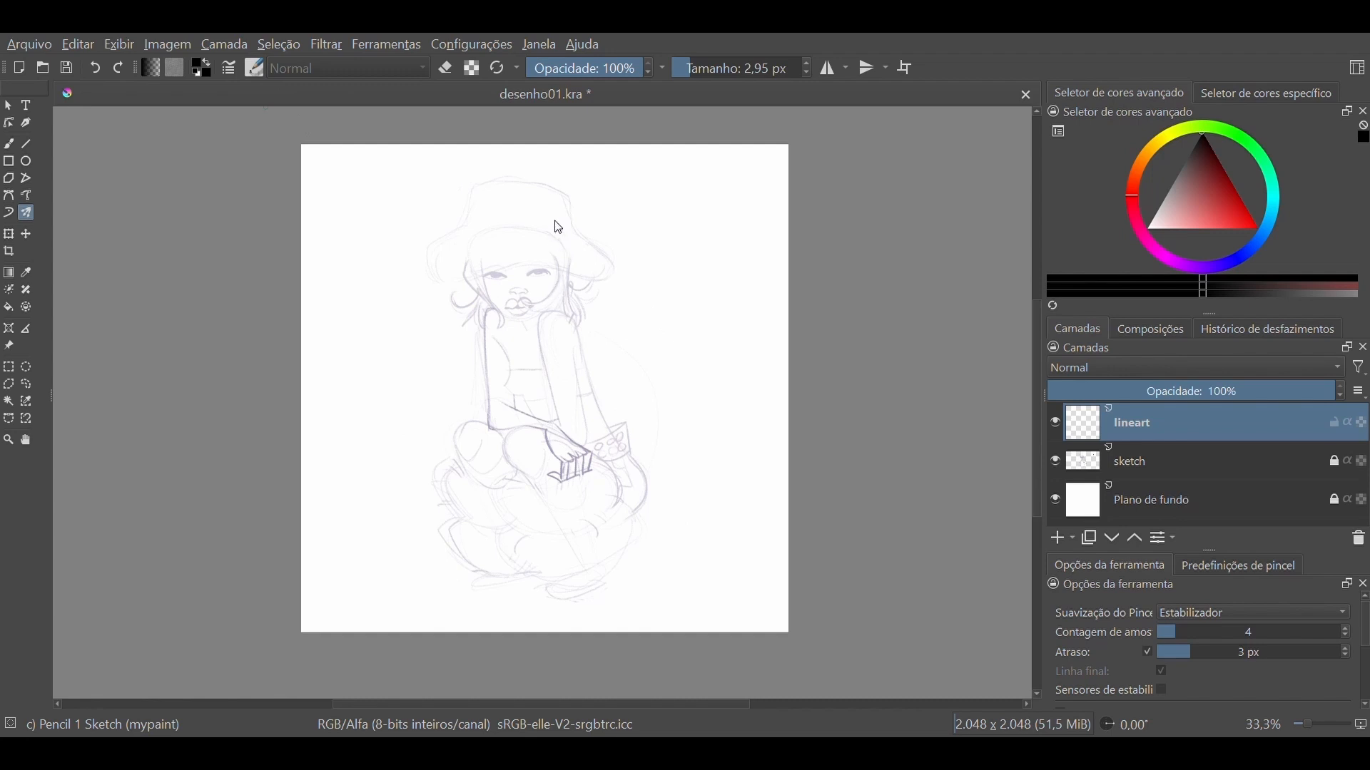
# Try the Multibrush tool with the Chalk Grainy brush at 90 px, painting thick arcs, loops and bars around the canvas centre
pyautogui.press('/')
pyautogui.moveTo(649, 217)
pyautogui.mouseDown()
pyautogui.moveTo(728, 286)
pyautogui.moveTo(685, 339)
pyautogui.mouseUp()
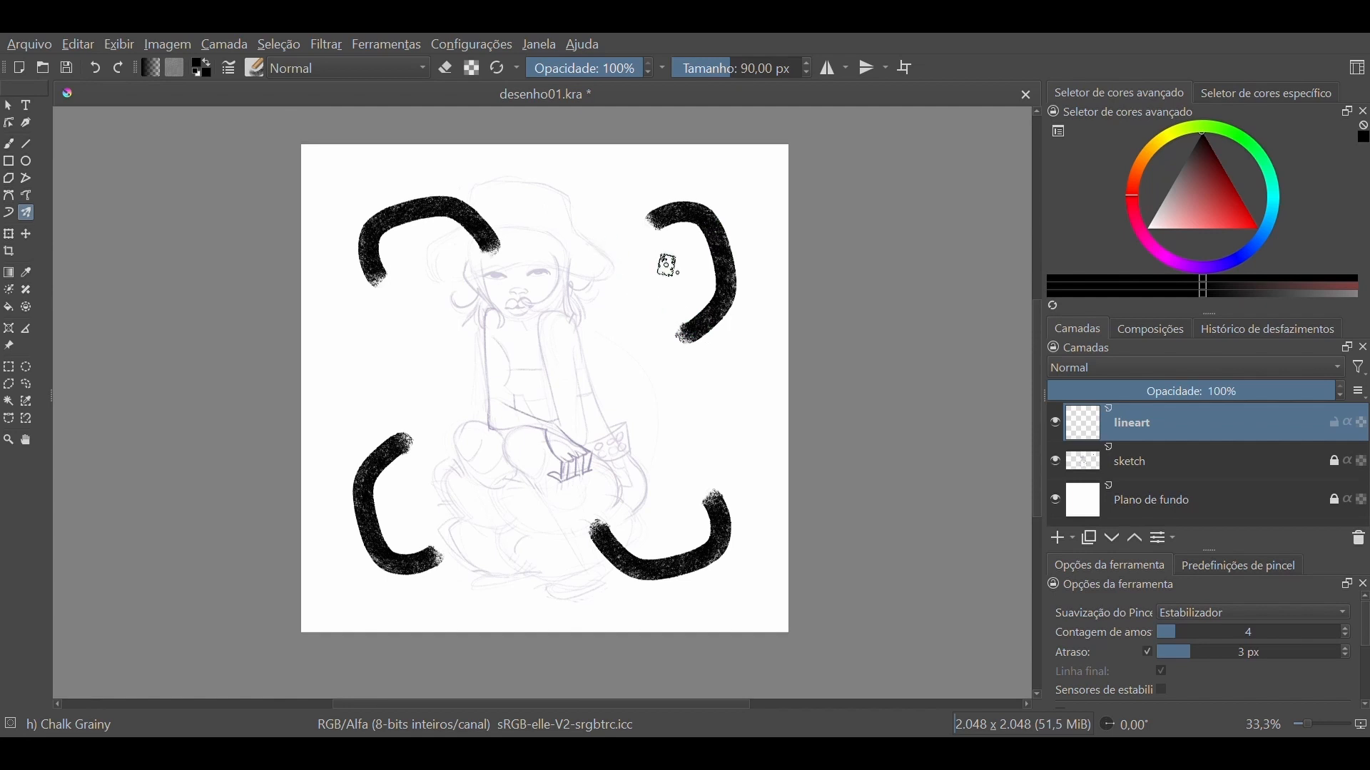
pyautogui.moveTo(671, 266)
pyautogui.mouseDown()
pyautogui.moveTo(614, 377)
pyautogui.moveTo(749, 307)
pyautogui.mouseUp()
pyautogui.moveTo(599, 163); pyautogui.dragTo(592, 246)
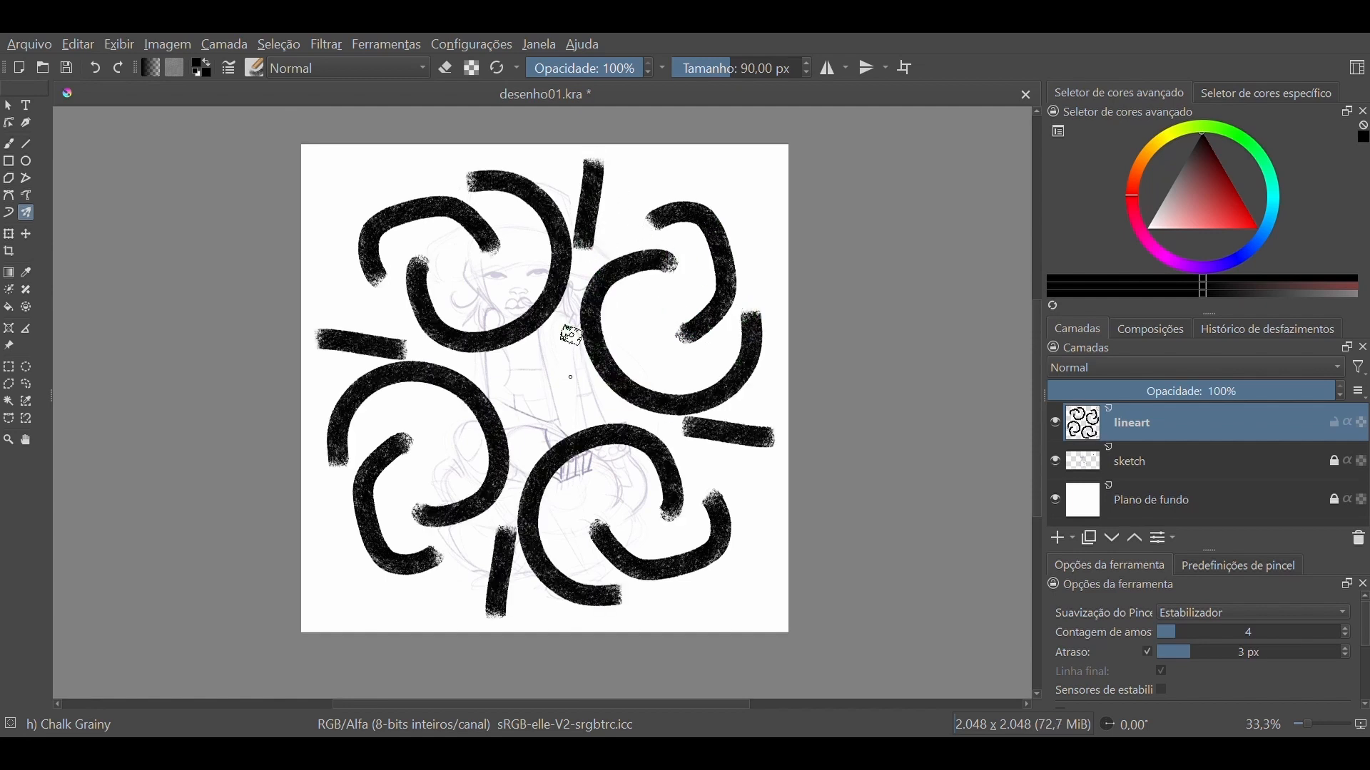
pyautogui.moveTo(532, 392)
pyautogui.mouseDown()
pyautogui.moveTo(549, 385)
pyautogui.moveTo(592, 430)
pyautogui.mouseUp()
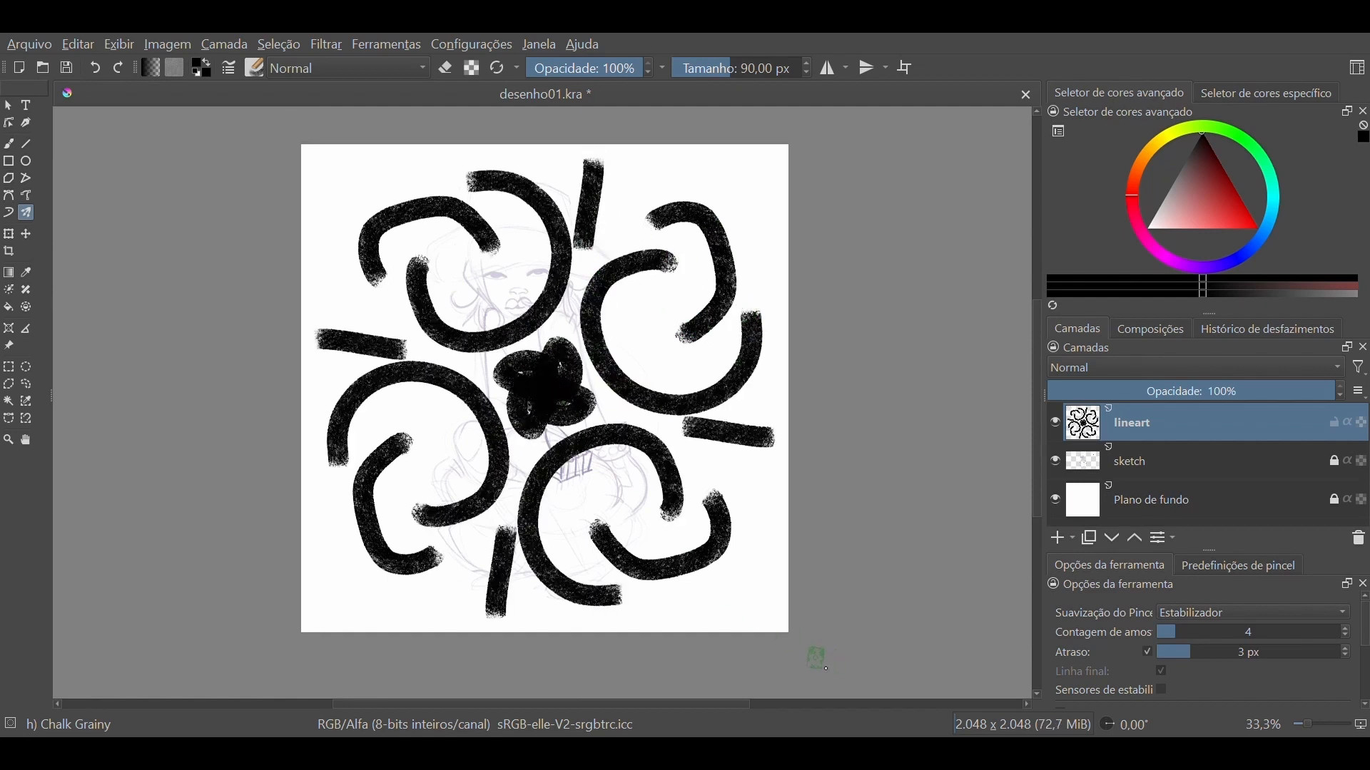
# Clear the chalk test strokes from the lineart layer and return to the Pencil 1 Sketch brush with the Freehand Brush tool
pyautogui.press('Delete')
pyautogui.press('/')
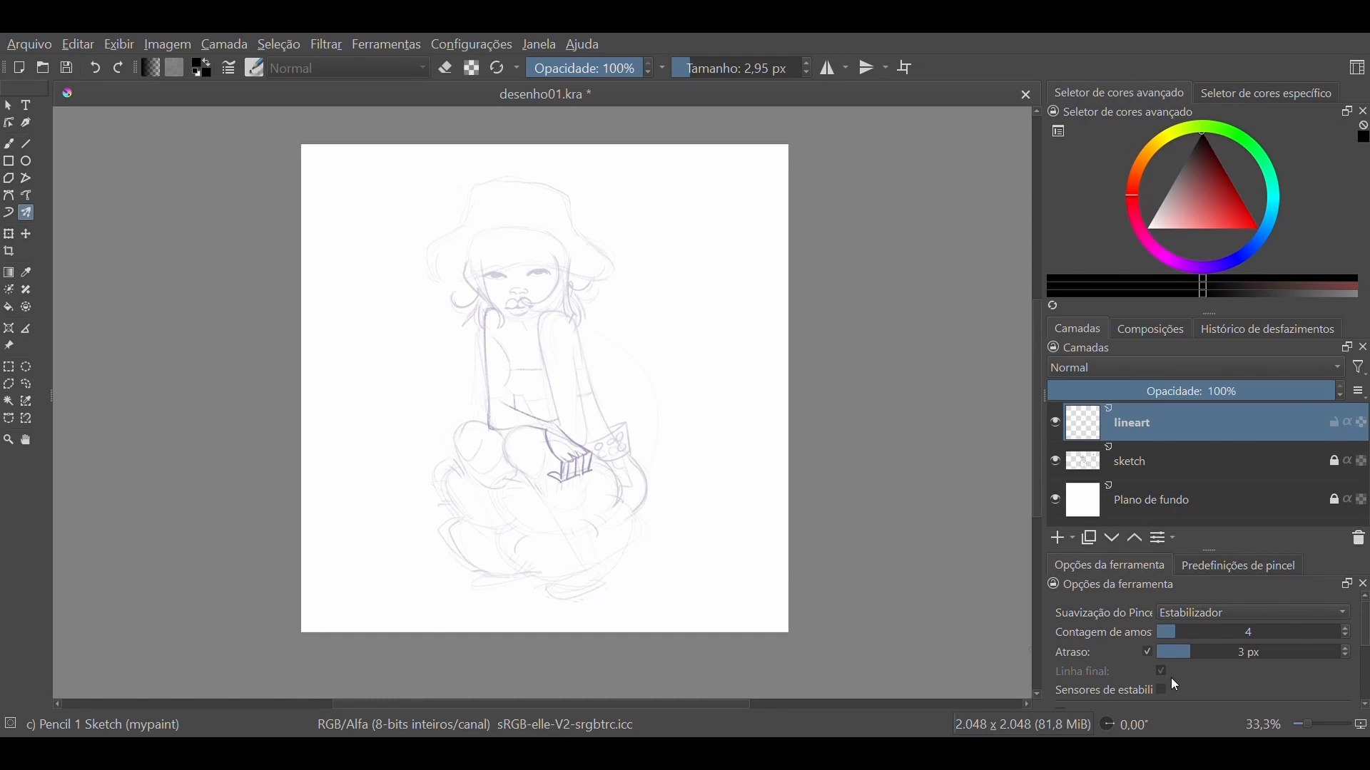
pyautogui.click(10, 146)
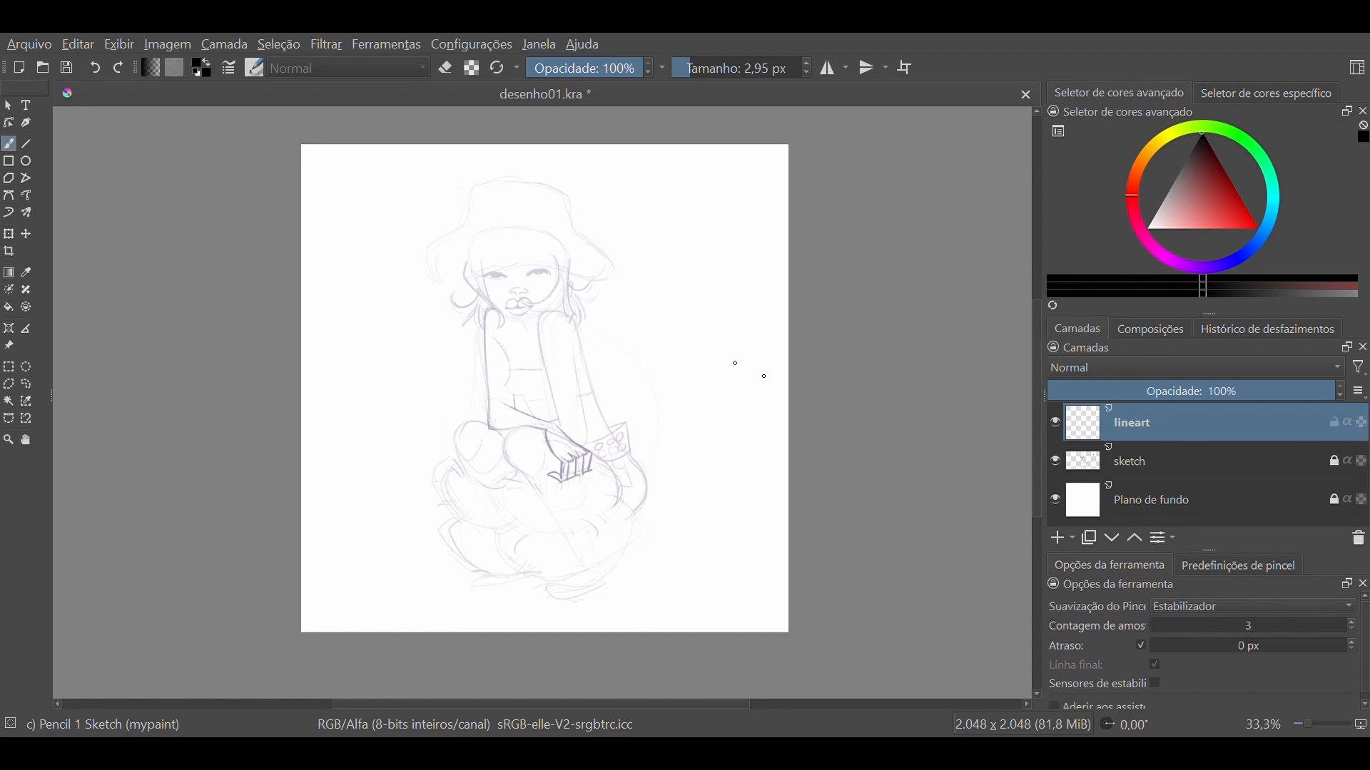
# Ink the inner and outer contours of the arm on the figure's right side, following the sketch from shoulder to wrist
pyautogui.moveTo(755, 388)
pyautogui.mouseDown()
pyautogui.moveTo(893, 328)
pyautogui.moveTo(804, 416)
pyautogui.mouseUp()
pyautogui.press('+')
pyautogui.press('+')
pyautogui.press('+')
pyautogui.moveTo(727, 224)
pyautogui.mouseDown()
pyautogui.moveTo(689, 323)
pyautogui.moveTo(739, 568)
pyautogui.mouseUp()
pyautogui.hotkey('ctrl', 'z')
pyautogui.moveTo(681, 314); pyautogui.dragTo(742, 562)
pyautogui.moveTo(786, 331); pyautogui.dragTo(823, 615)
pyautogui.hotkey('ctrl', 'z')
pyautogui.moveTo(788, 358); pyautogui.dragTo(810, 628)
# Ink the torso contour on the left side of the figure, from the armpit over the chest to the waist
pyautogui.press('-')
pyautogui.press('-')
pyautogui.press('+')
pyautogui.press('+')
pyautogui.moveTo(652, 388); pyautogui.dragTo(657, 436)
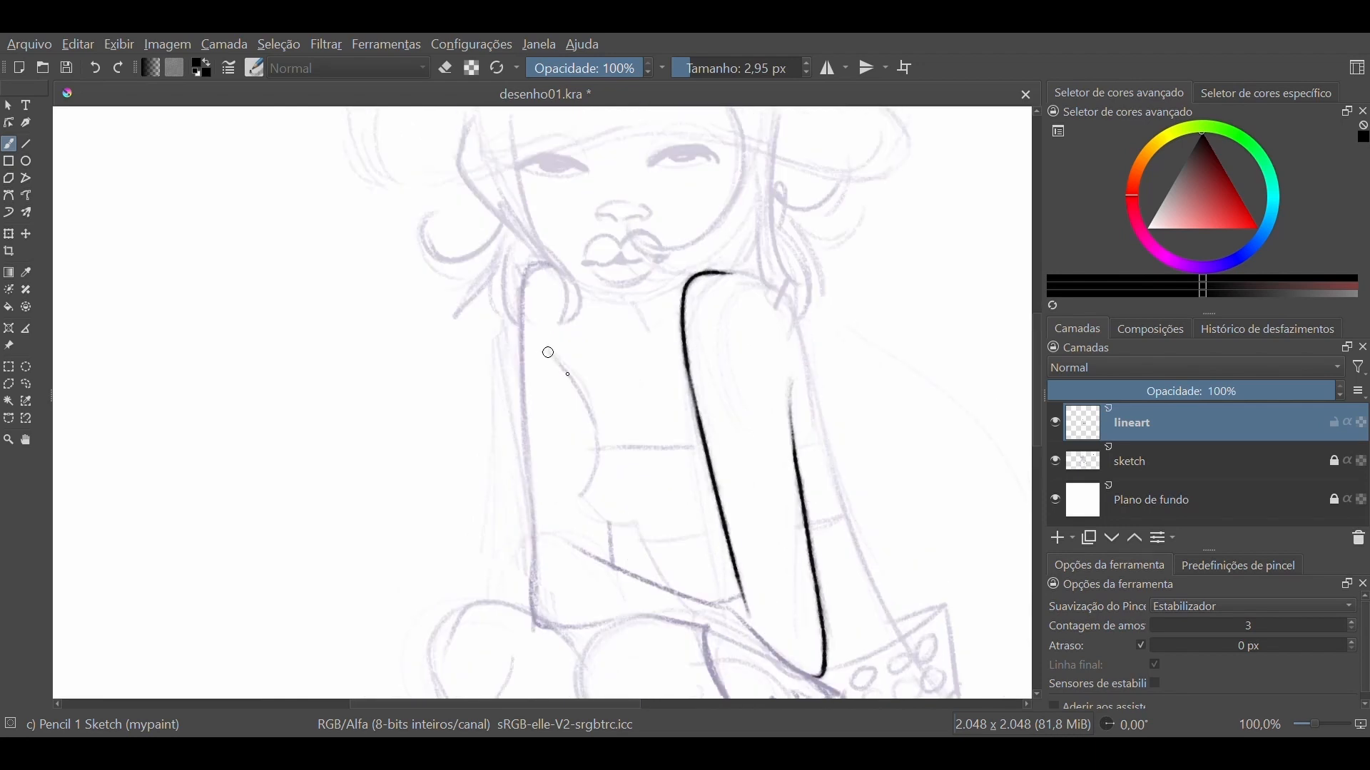
pyautogui.moveTo(547, 350); pyautogui.dragTo(571, 504)
pyautogui.hotkey('ctrl', 'z')
pyautogui.moveTo(596, 439)
pyautogui.mouseDown()
pyautogui.moveTo(573, 491)
pyautogui.moveTo(635, 524)
pyautogui.mouseUp()
pyautogui.moveTo(635, 523); pyautogui.dragTo(672, 586)
pyautogui.hotkey('ctrl', 'z')
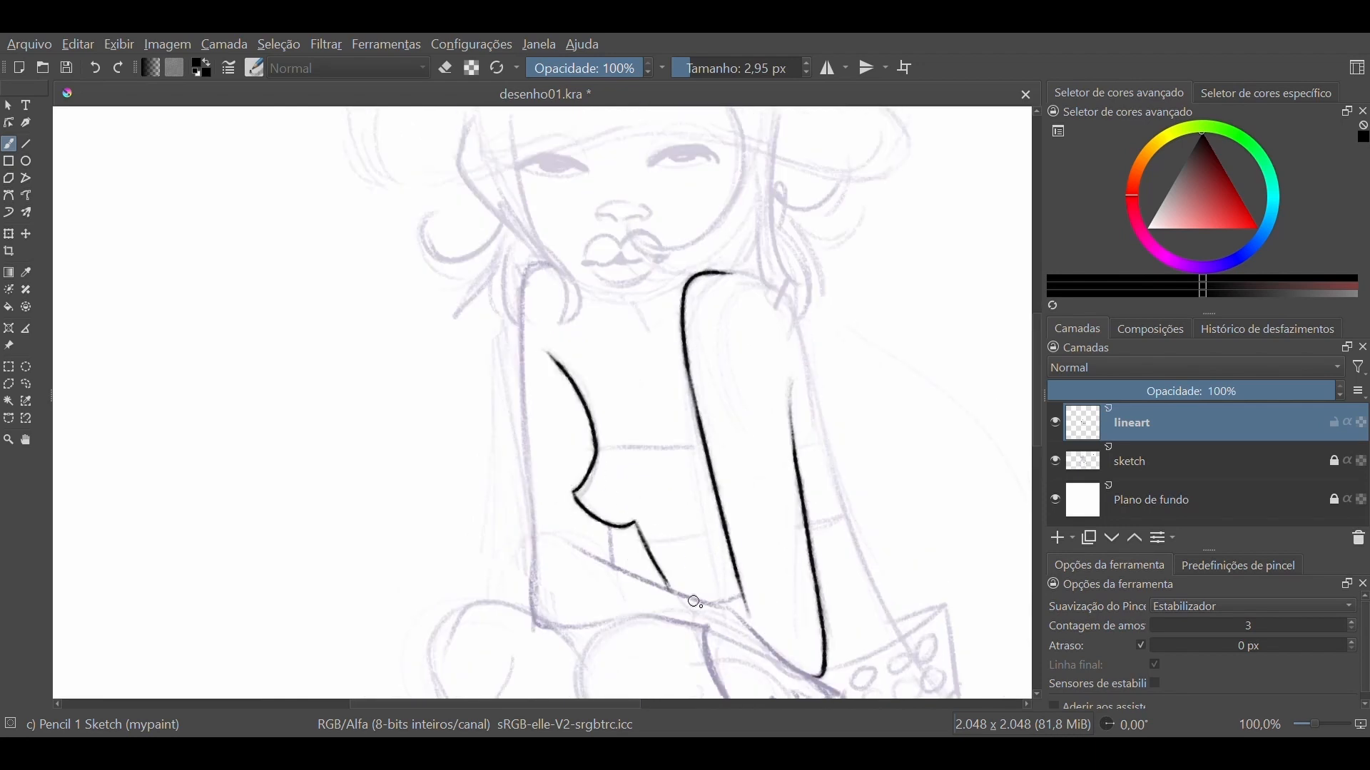
pyautogui.hotkey('ctrl', 'z')
# Ink the long outer contour of the arm on the figure's left side, from the shoulder down to the elbow
pyautogui.press('-')
pyautogui.press('-')
pyautogui.press('-')
pyautogui.press('+')
pyautogui.press('+')
pyautogui.moveTo(549, 311)
pyautogui.mouseDown()
pyautogui.moveTo(530, 383)
pyautogui.moveTo(538, 551)
pyautogui.mouseUp()
pyautogui.moveTo(588, 486)
pyautogui.mouseDown()
pyautogui.moveTo(569, 553)
pyautogui.moveTo(596, 555)
pyautogui.moveTo(533, 544)
pyautogui.moveTo(657, 555)
pyautogui.mouseUp()
pyautogui.hotkey('ctrl', 'z')
# Ink the lower edge of the bent elbow towards the front knee and save the drawing
pyautogui.press('e')
pyautogui.press('e')
pyautogui.hotkey('ctrl', 'z')
pyautogui.hotkey('ctrl', 'z')
pyautogui.moveTo(540, 546); pyautogui.dragTo(579, 554)
pyautogui.moveTo(838, 545); pyautogui.dragTo(902, 401)
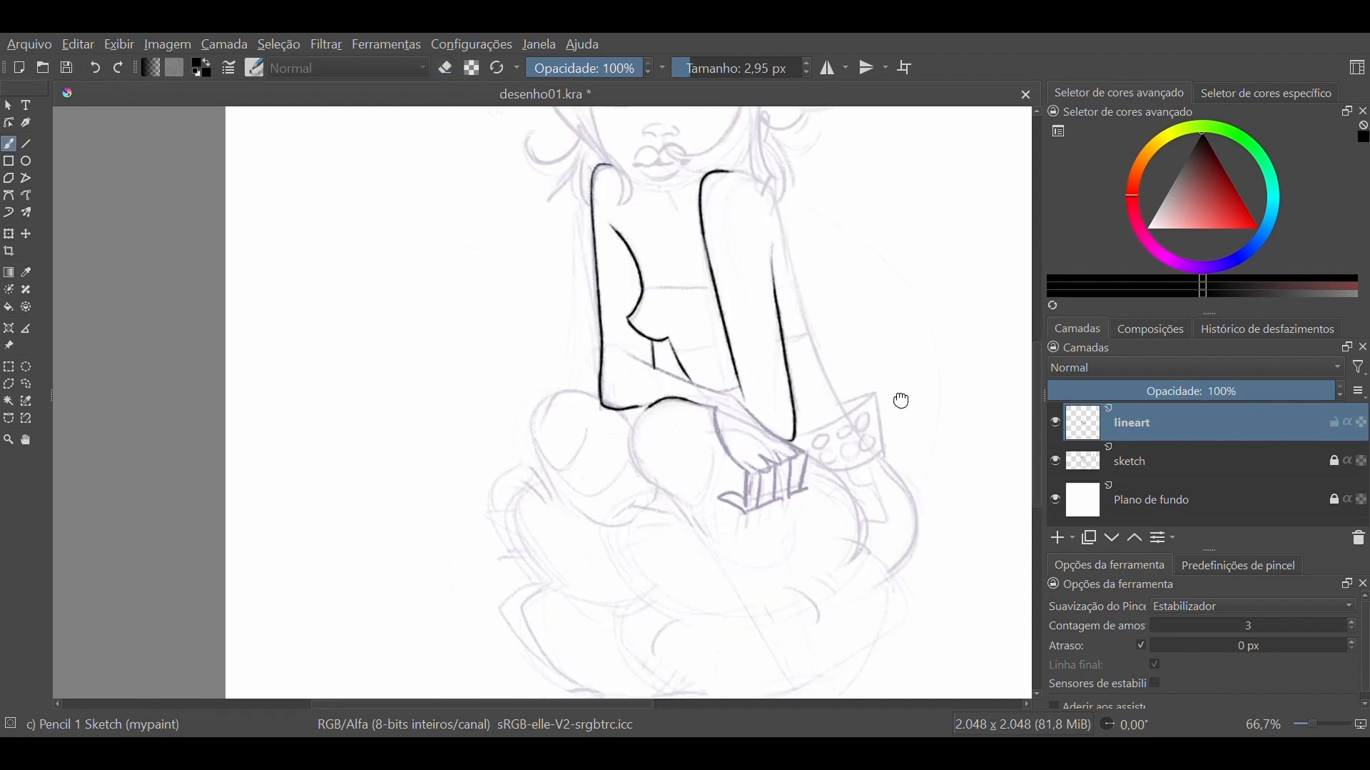
pyautogui.scroll(3, 834, 315)
pyautogui.hotkey('ctrl', 's')
# Ink the rounded contour of the front knee and the curved line on its inner side
pyautogui.scroll(-2, 874, 499)
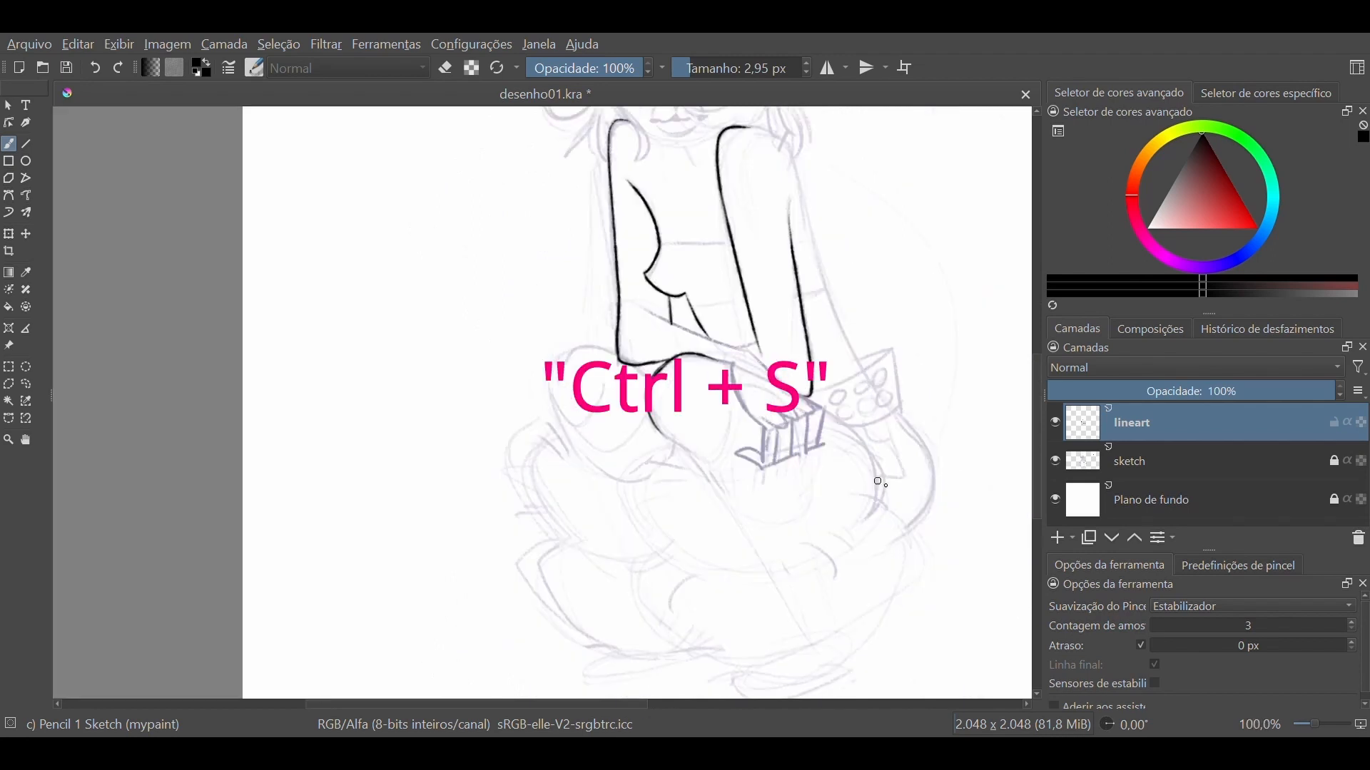
pyautogui.moveTo(828, 401); pyautogui.dragTo(792, 494)
pyautogui.hotkey('ctrl', 'z')
pyautogui.moveTo(826, 400); pyautogui.dragTo(806, 477)
pyautogui.hotkey('ctrl', 'z')
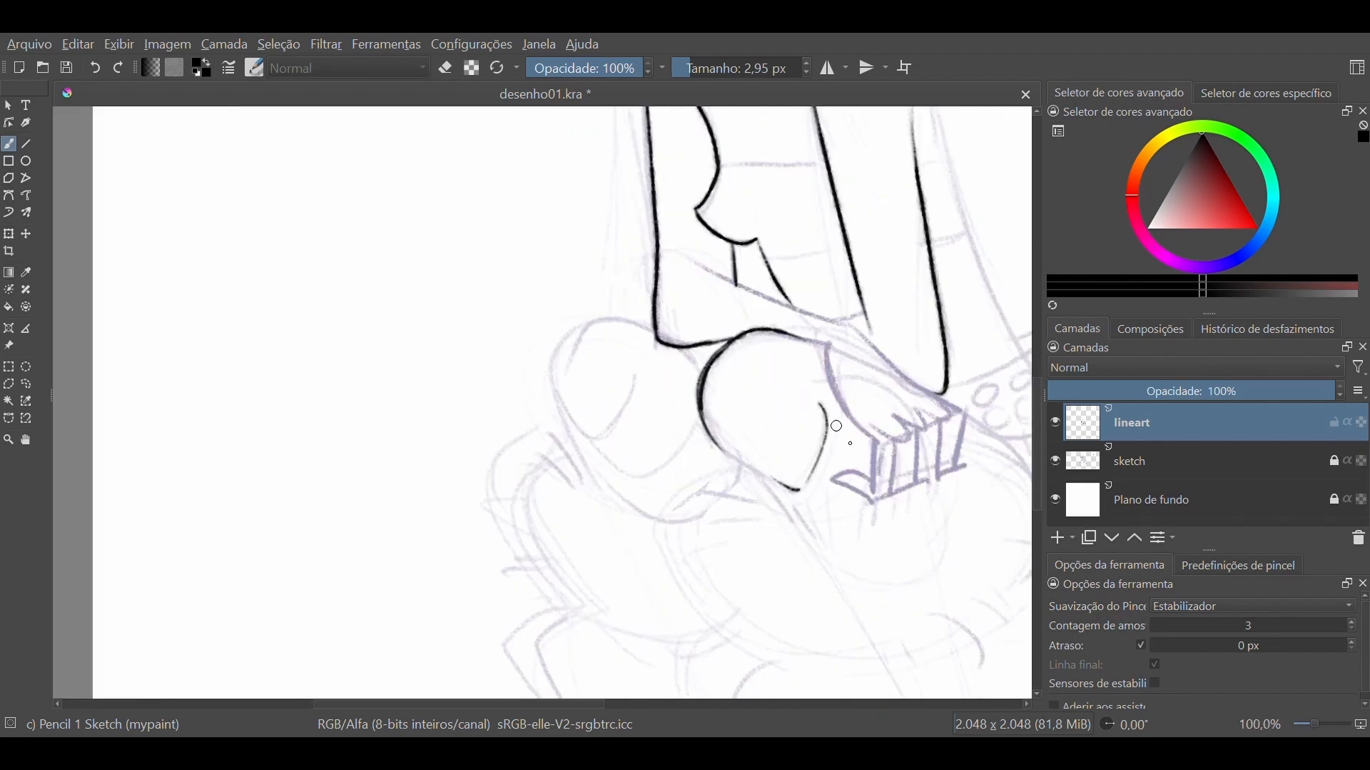
pyautogui.moveTo(722, 449); pyautogui.dragTo(779, 498)
# Ink the outline of the hand resting on the knee, including the thumb and the blocky fingertip edge
pyautogui.scroll(-5, 785, 428)
pyautogui.scroll(5, 840, 348)
pyautogui.scroll(-3, 839, 348)
pyautogui.hscroll(3, 840, 348)
pyautogui.moveTo(728, 417)
pyautogui.mouseDown()
pyautogui.moveTo(778, 437)
pyautogui.moveTo(863, 401)
pyautogui.moveTo(868, 348)
pyautogui.mouseUp()
pyautogui.moveTo(753, 264); pyautogui.dragTo(866, 348)
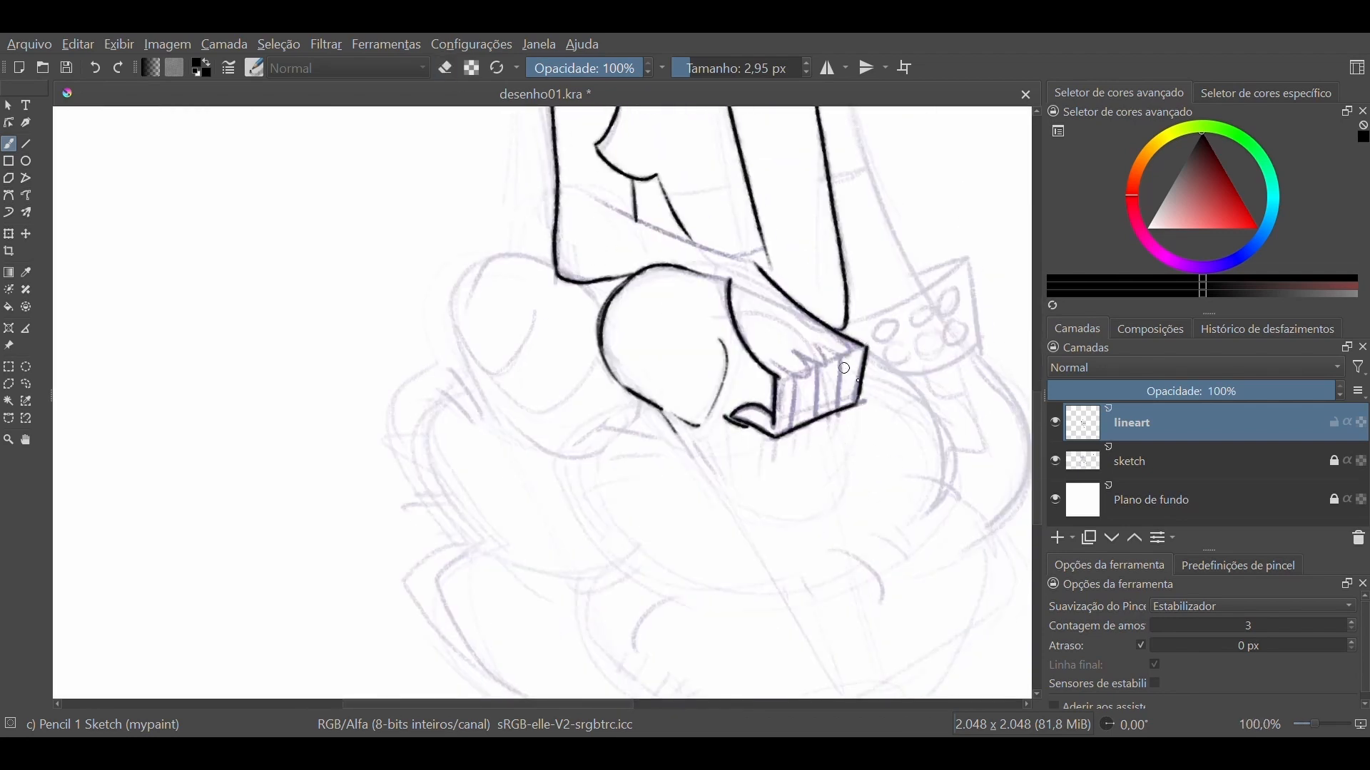
# Separate the fingers of the resting hand with short curves at the knuckles and lines down to the fingertips
pyautogui.moveTo(779, 361)
pyautogui.mouseDown()
pyautogui.moveTo(846, 342)
pyautogui.moveTo(830, 417)
pyautogui.mouseUp()
pyautogui.hotkey('ctrl', 'z')
pyautogui.moveTo(841, 359); pyautogui.dragTo(837, 411)
pyautogui.moveTo(820, 369); pyautogui.dragTo(816, 421)
pyautogui.moveTo(795, 380); pyautogui.dragTo(790, 433)
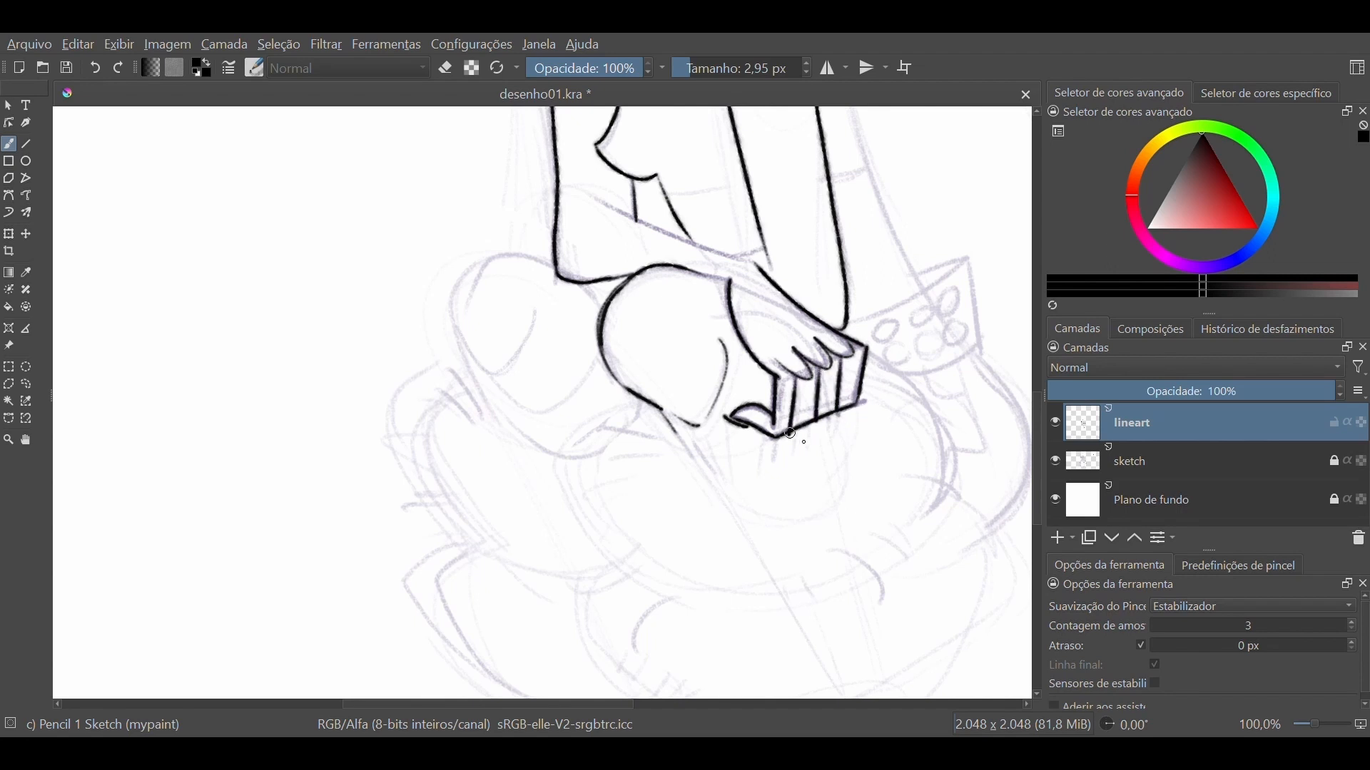
# Ink the upper edge of the resting forearm and the long contour from the shoulder down to the dotted band
pyautogui.moveTo(866, 386); pyautogui.dragTo(849, 608)
pyautogui.moveTo(669, 491)
pyautogui.mouseDown()
pyautogui.moveTo(696, 477)
pyautogui.moveTo(575, 420)
pyautogui.mouseUp()
pyautogui.moveTo(749, 475); pyautogui.dragTo(714, 484)
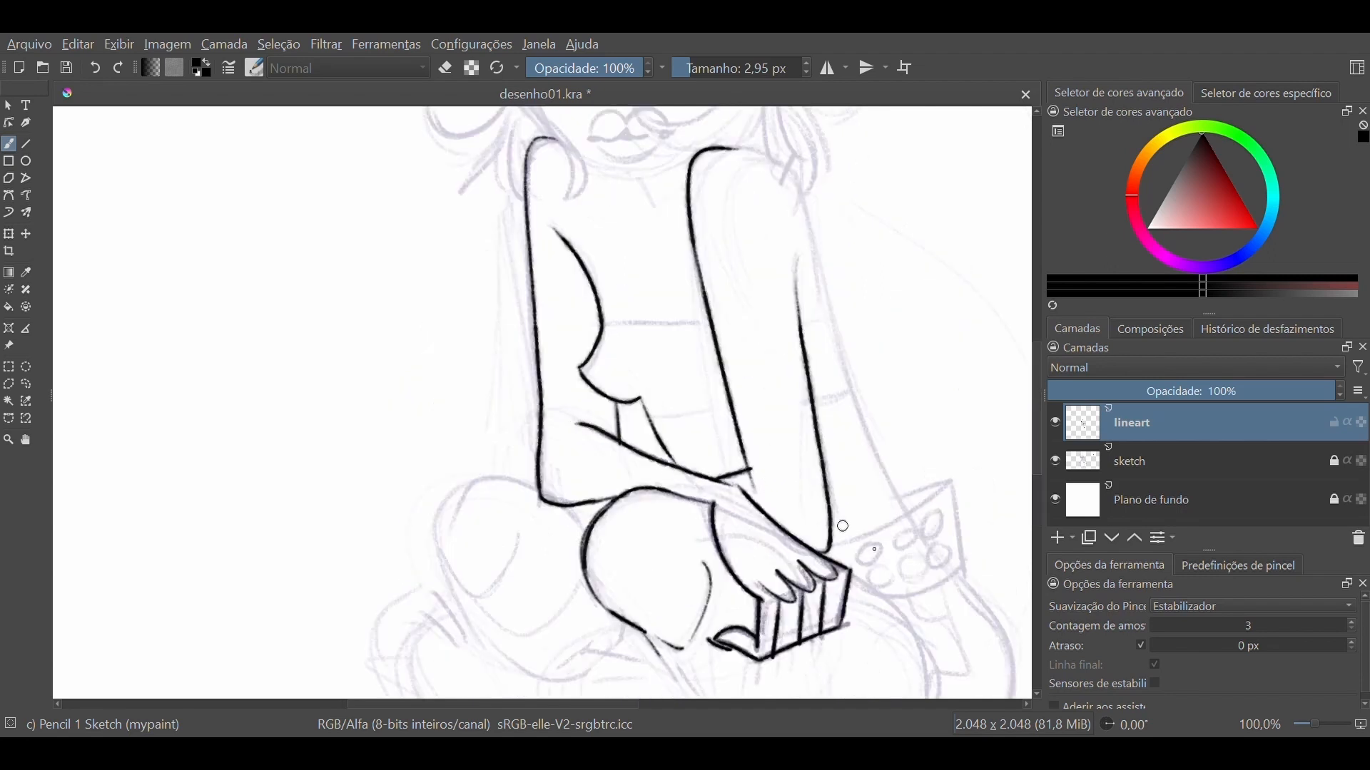
pyautogui.moveTo(735, 148)
pyautogui.mouseDown()
pyautogui.moveTo(787, 175)
pyautogui.moveTo(912, 518)
pyautogui.mouseUp()
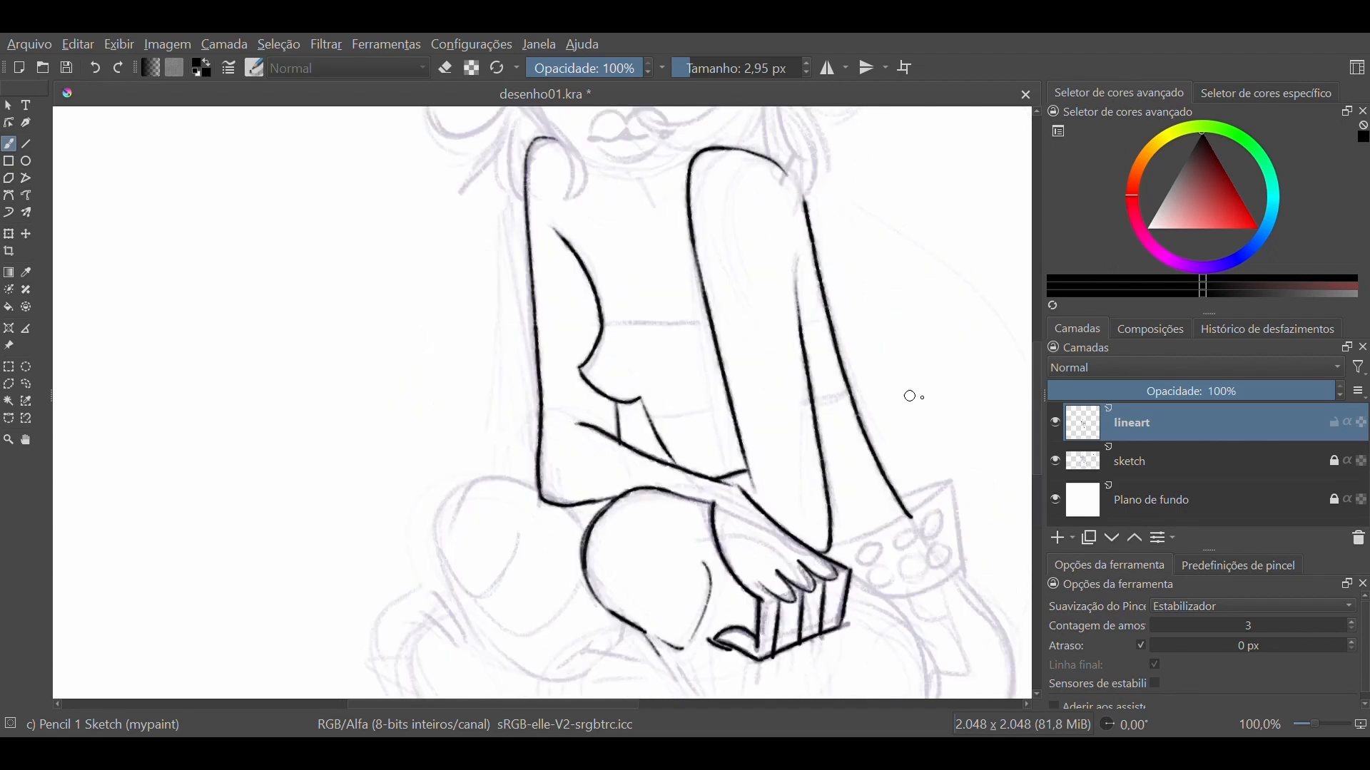
# Ink the short neck line and the horizontal clothing lines across the torso, continuing them behind the arm
pyautogui.hotkey('ctrl', '-')
pyautogui.hotkey('ctrl', '-')
pyautogui.hotkey('ctrl', '+')
pyautogui.hotkey('ctrl', '+')
pyautogui.moveTo(637, 173); pyautogui.dragTo(660, 210)
pyautogui.moveTo(608, 323); pyautogui.dragTo(709, 321)
pyautogui.moveTo(645, 414); pyautogui.dragTo(735, 411)
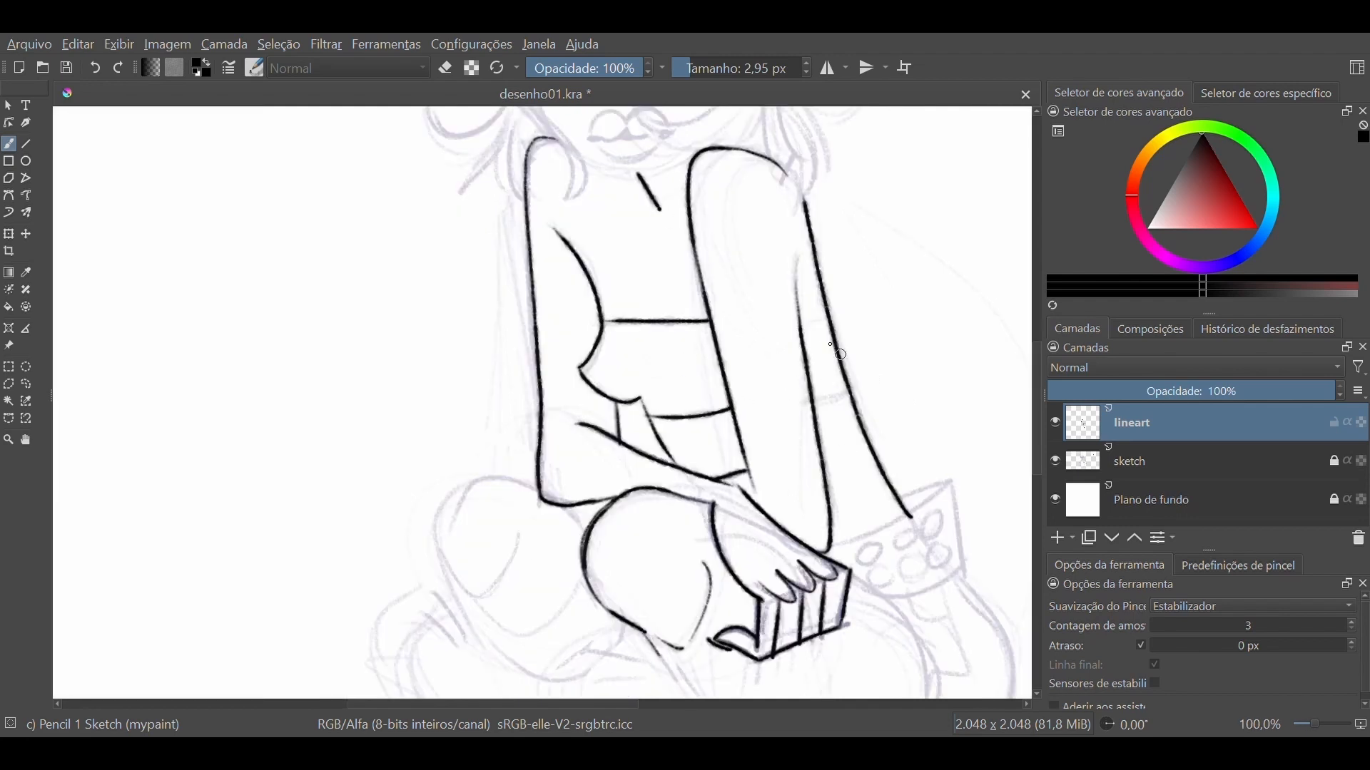
pyautogui.moveTo(798, 317); pyautogui.dragTo(827, 312)
pyautogui.moveTo(815, 403); pyautogui.dragTo(849, 385)
pyautogui.hotkey('ctrl', 'z')
# Ink the outline of the dotted band at the figure's right side, with its upper, side and lower edges
pyautogui.hotkey('ctrl', '-')
pyautogui.hotkey('ctrl', '-')
pyautogui.hotkey('ctrl', '+')
pyautogui.hotkey('ctrl', '+')
pyautogui.moveTo(944, 497); pyautogui.dragTo(802, 405)
pyautogui.moveTo(691, 457); pyautogui.dragTo(810, 388)
pyautogui.moveTo(810, 390); pyautogui.dragTo(820, 476)
pyautogui.hotkey('ctrl', 'z')
pyautogui.moveTo(773, 409); pyautogui.dragTo(808, 393)
pyautogui.hotkey('ctrl', 'z')
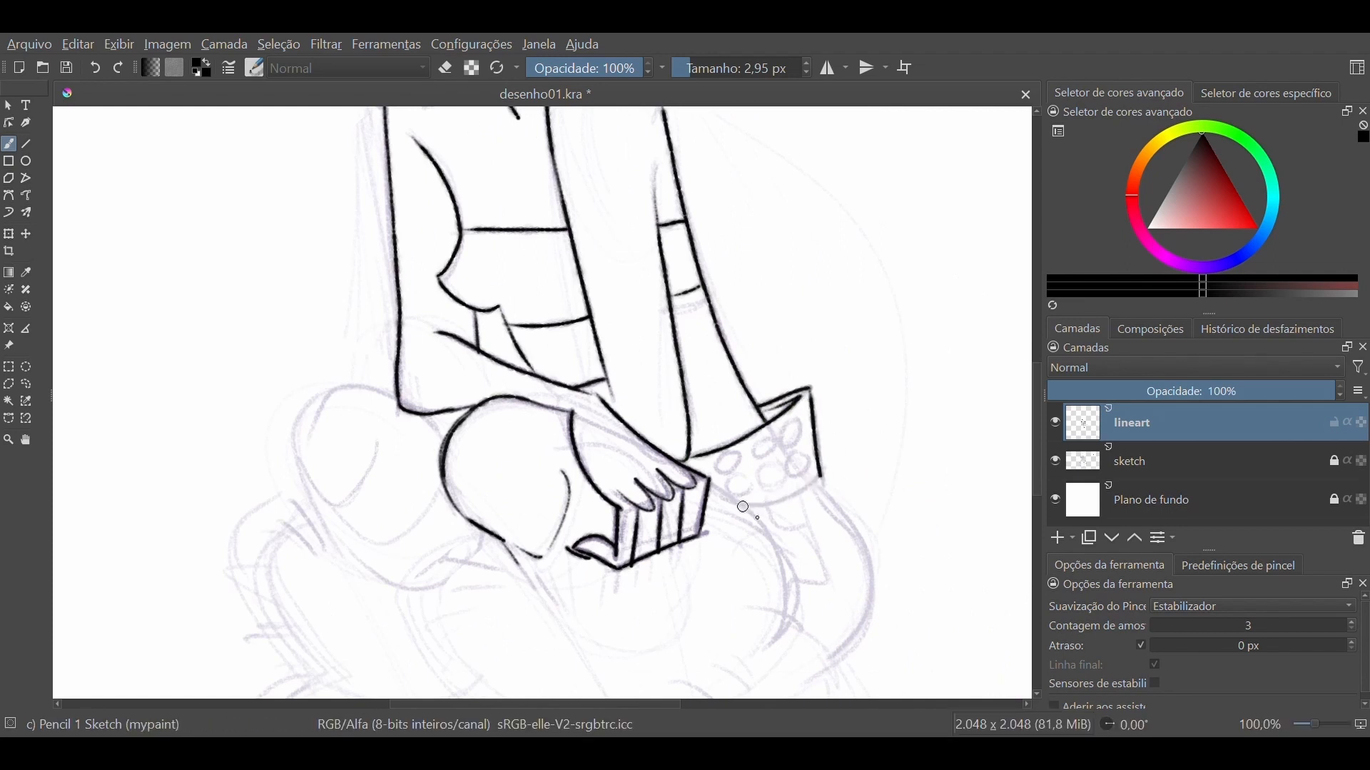
pyautogui.moveTo(821, 478)
pyautogui.mouseDown()
pyautogui.moveTo(743, 508)
pyautogui.moveTo(781, 544)
pyautogui.mouseUp()
# Ink the two curved contours running down below the dotted band
pyautogui.hotkey('ctrl', '-')
pyautogui.hotkey('ctrl', '-')
pyautogui.hotkey('ctrl', '+')
pyautogui.hotkey('ctrl', '+')
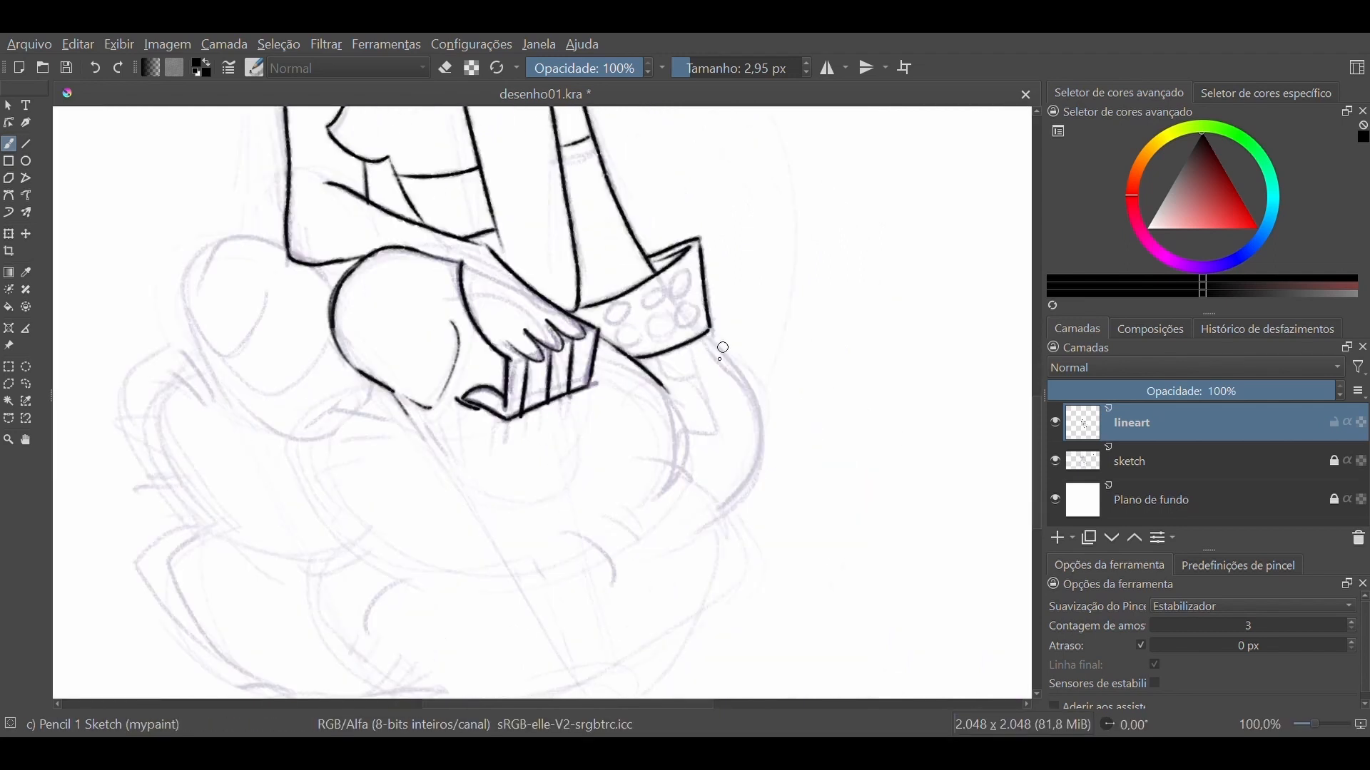
pyautogui.moveTo(703, 336)
pyautogui.mouseDown()
pyautogui.moveTo(742, 509)
pyautogui.moveTo(720, 510)
pyautogui.mouseUp()
pyautogui.hotkey('ctrl', 'z')
pyautogui.moveTo(662, 387); pyautogui.dragTo(681, 476)
pyautogui.hotkey('ctrl', 'z')
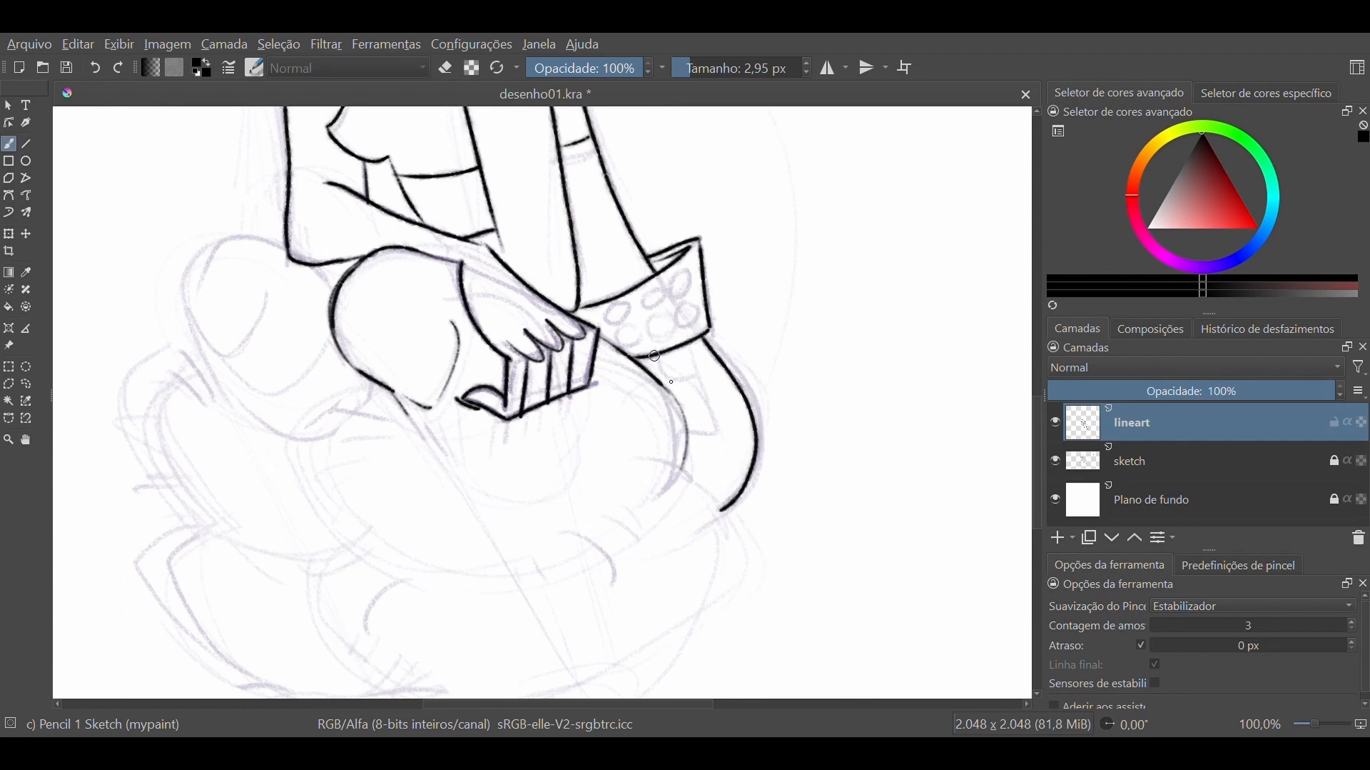
# Ink the small hanging tab beneath the dotted band
pyautogui.moveTo(656, 357); pyautogui.dragTo(692, 376)
pyautogui.moveTo(689, 347); pyautogui.dragTo(696, 375)
pyautogui.moveTo(699, 380)
pyautogui.mouseDown()
pyautogui.moveTo(714, 423)
pyautogui.moveTo(692, 433)
pyautogui.mouseUp()
pyautogui.moveTo(690, 422); pyautogui.dragTo(688, 470)
pyautogui.hotkey('ctrl', 'z')
pyautogui.hotkey('ctrl', '-')
pyautogui.hotkey('ctrl', '-')
# Ink the rounded contour and inner fold of the second knee on the figure's left side
pyautogui.moveTo(706, 391); pyautogui.dragTo(810, 491)
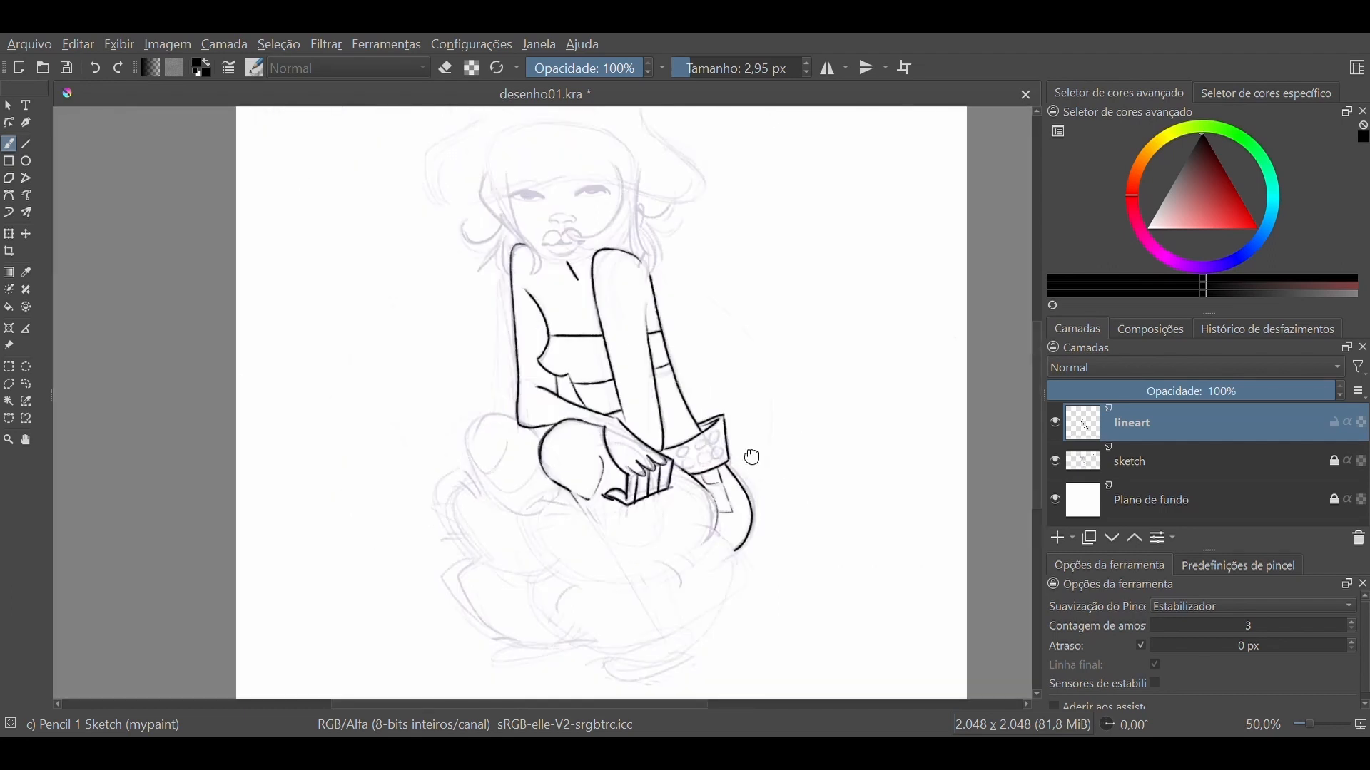
pyautogui.hotkey('ctrl', '+')
pyautogui.hotkey('ctrl', '+')
pyautogui.moveTo(738, 416); pyautogui.dragTo(755, 439)
pyautogui.moveTo(611, 462); pyautogui.dragTo(642, 505)
pyautogui.moveTo(641, 505)
pyautogui.mouseDown()
pyautogui.moveTo(674, 437)
pyautogui.moveTo(619, 504)
pyautogui.mouseUp()
pyautogui.hotkey('ctrl', '-')
pyautogui.hotkey('ctrl', '-')
pyautogui.hotkey('ctrl', '-')
pyautogui.moveTo(713, 428); pyautogui.dragTo(690, 414)
# Ink the flattened, rounded shapes of the feet at the bottom of the seated figure
pyautogui.hotkey('ctrl', '+')
pyautogui.hotkey('ctrl', '+')
pyautogui.hotkey('ctrl', '+')
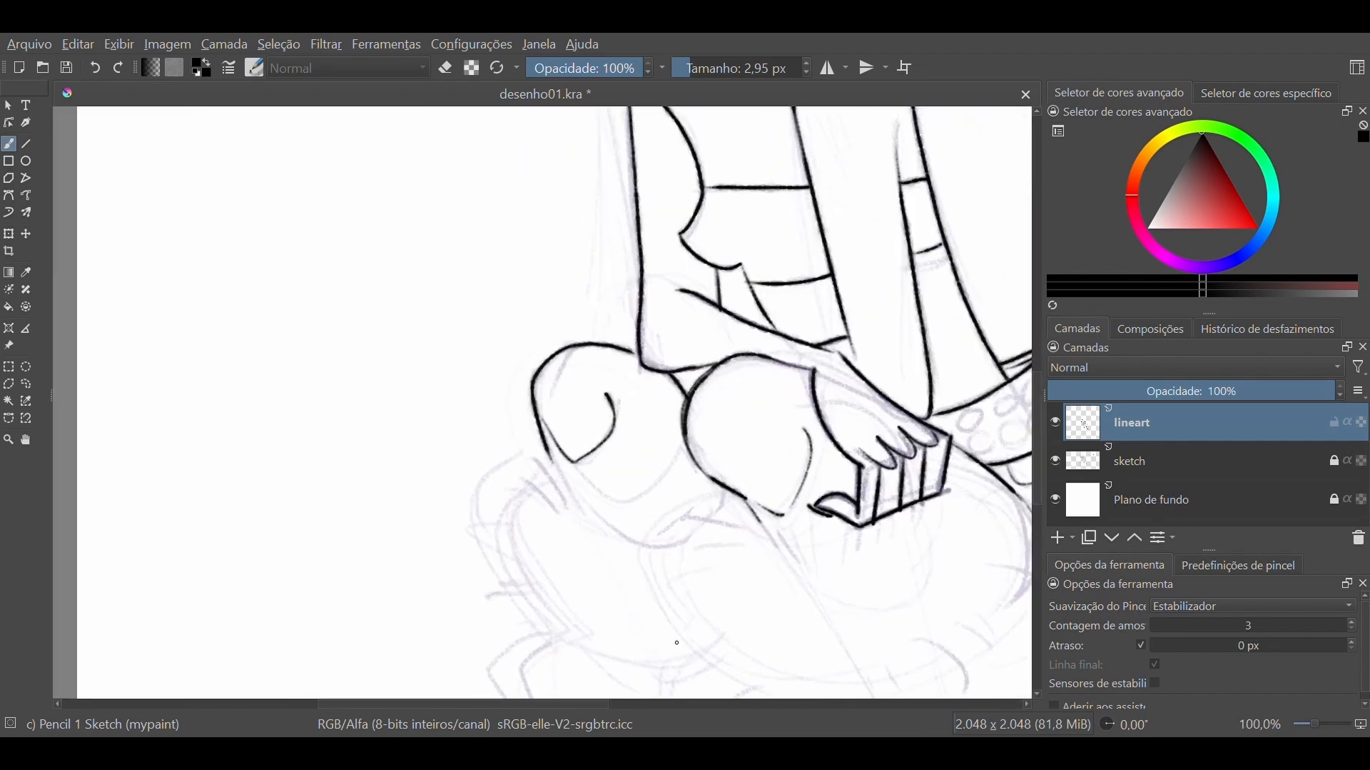
pyautogui.hotkey('ctrl', '-')
pyautogui.moveTo(733, 603); pyautogui.dragTo(785, 413)
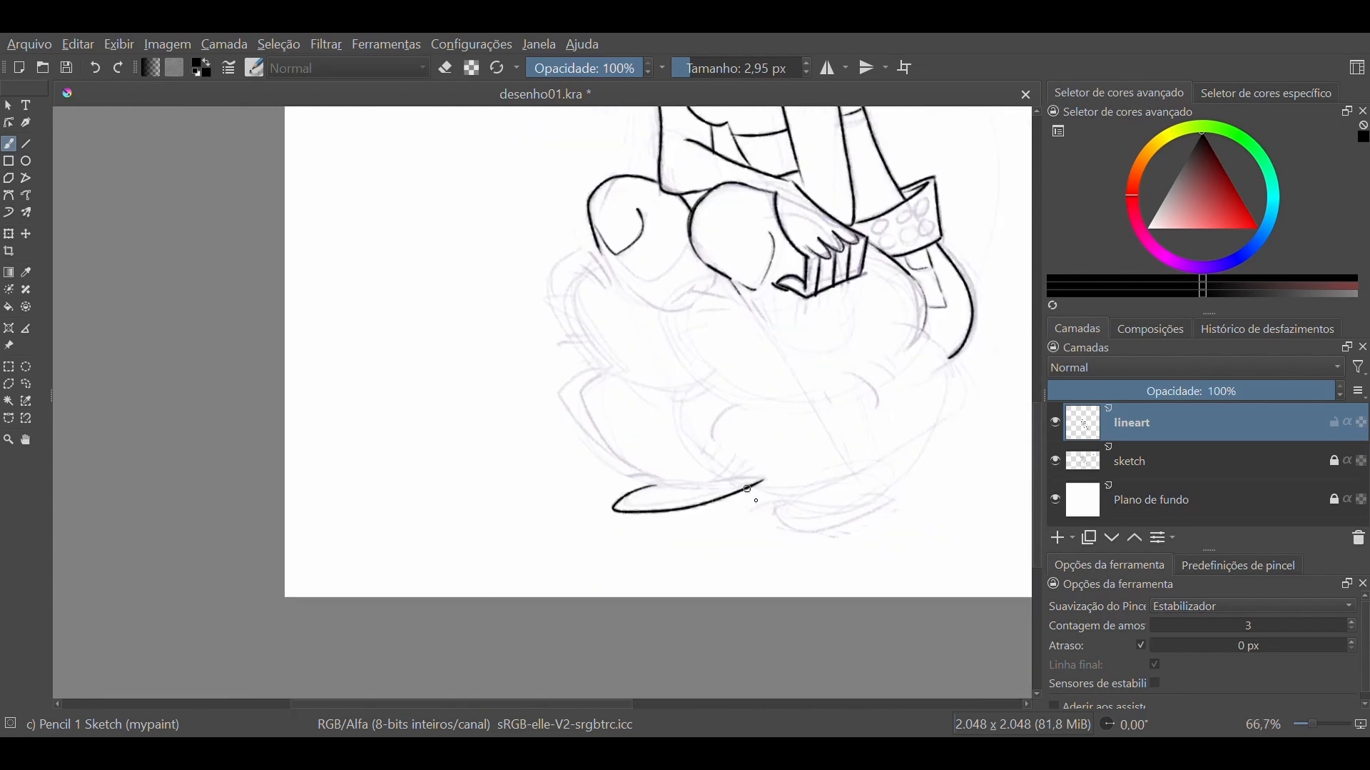
pyautogui.moveTo(793, 503); pyautogui.dragTo(876, 499)
pyautogui.moveTo(777, 510); pyautogui.dragTo(884, 502)
pyautogui.hotkey('ctrl', 'z')
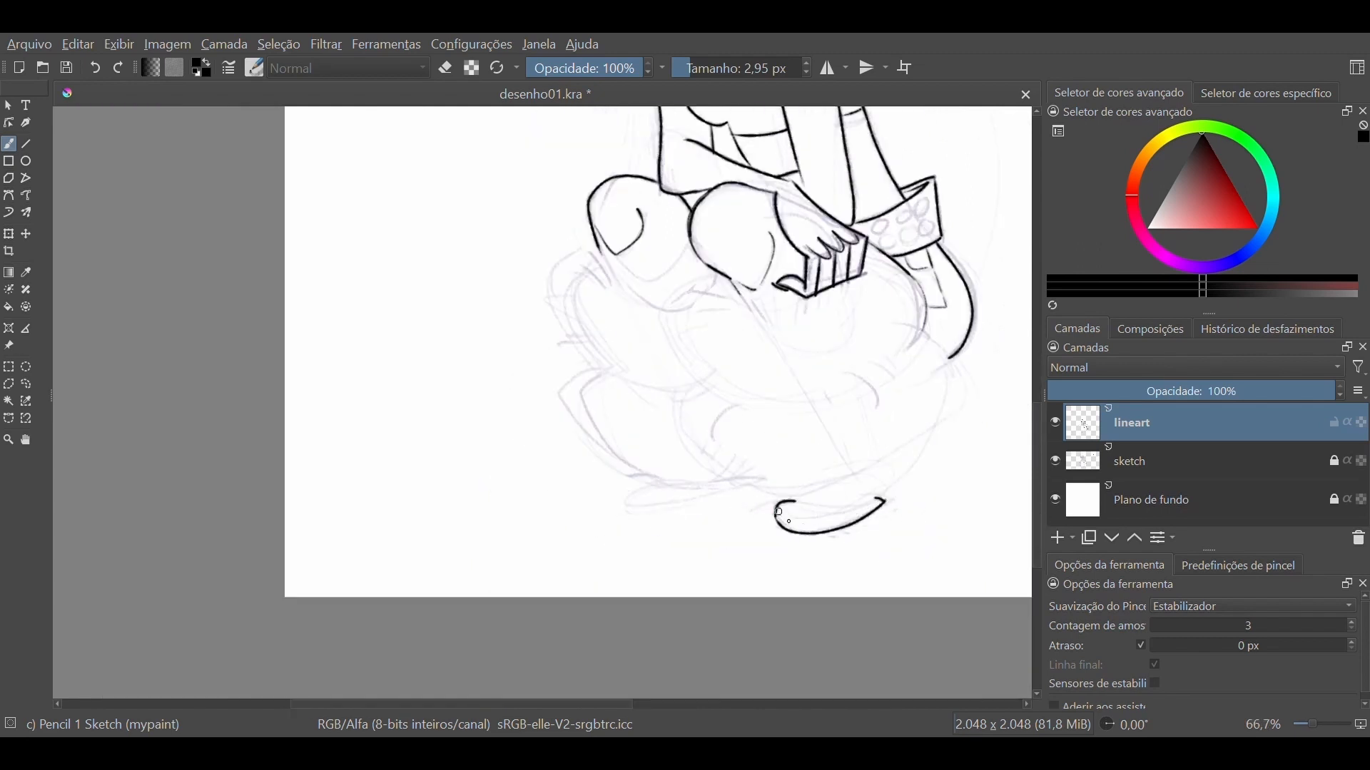
pyautogui.moveTo(778, 509); pyautogui.dragTo(880, 502)
pyautogui.moveTo(649, 486)
pyautogui.mouseDown()
pyautogui.moveTo(735, 488)
pyautogui.moveTo(706, 491)
pyautogui.mouseUp()
# Draw thick, curved upper eyelids on both eyes over the face sketch
pyautogui.hotkey('ctrl', '-')
pyautogui.moveTo(811, 378); pyautogui.dragTo(848, 677)
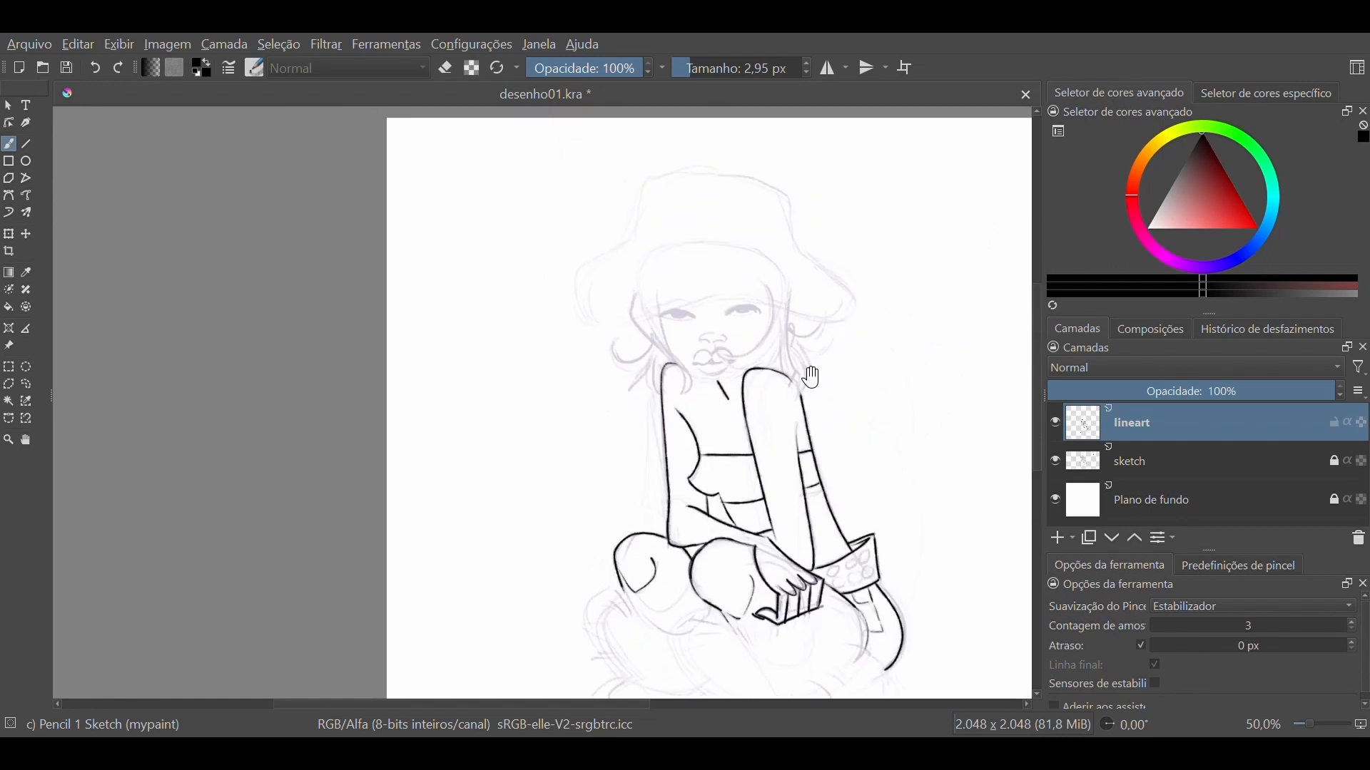
pyautogui.hotkey('ctrl', '+')
pyautogui.hotkey('ctrl', '+')
pyautogui.hotkey('ctrl', '+')
pyautogui.moveTo(813, 342); pyautogui.dragTo(396, 592)
pyautogui.moveTo(476, 428); pyautogui.dragTo(571, 432)
pyautogui.moveTo(476, 427); pyautogui.dragTo(571, 432)
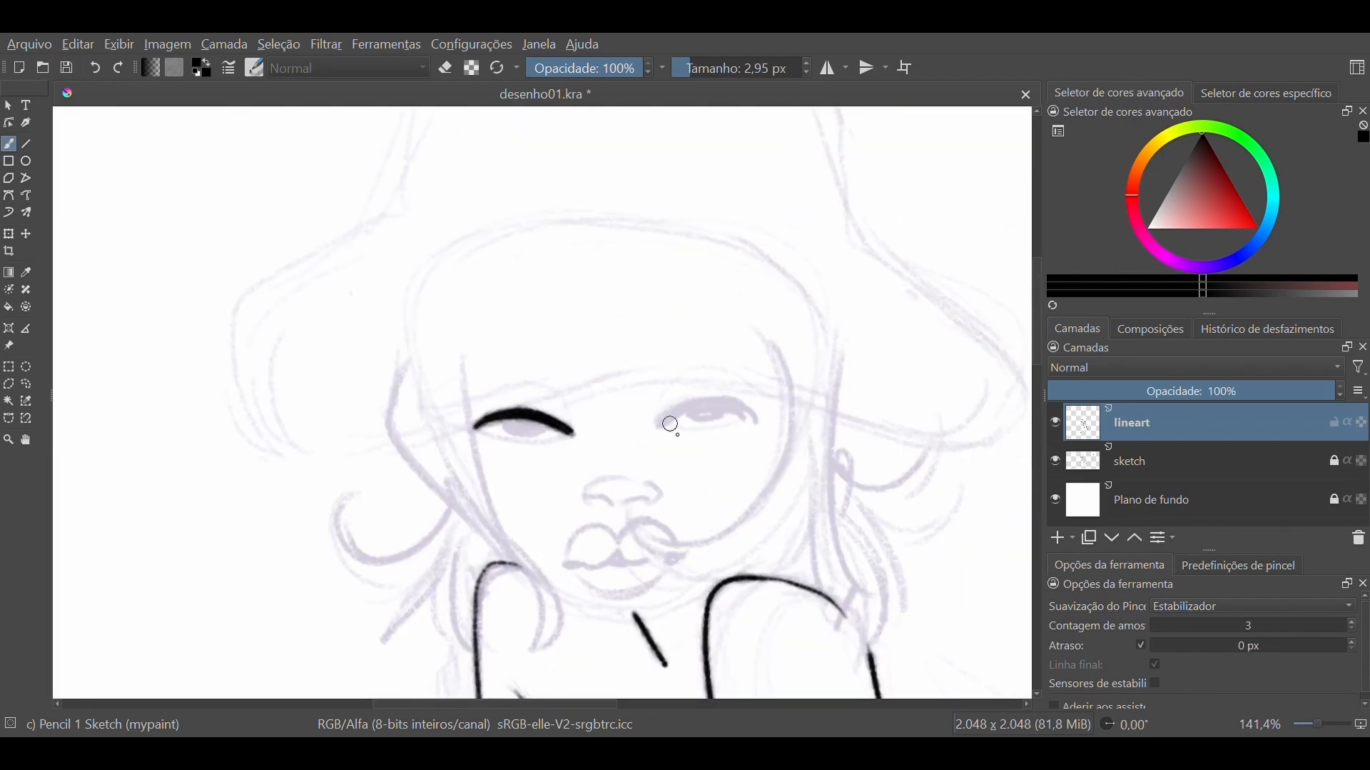
pyautogui.hotkey('ctrl', 'z')
pyautogui.moveTo(659, 427); pyautogui.dragTo(752, 413)
pyautogui.moveTo(659, 428)
pyautogui.mouseDown()
pyautogui.moveTo(709, 402)
pyautogui.moveTo(753, 414)
pyautogui.mouseUp()
# Draw thin lower eyelid lines beneath both eyes
pyautogui.moveTo(481, 432); pyautogui.dragTo(570, 435)
pyautogui.hotkey('ctrl', 'z')
pyautogui.moveTo(665, 431); pyautogui.dragTo(740, 419)
# Check the eyes in mirrored view with the sketch layer hidden, touch up one upper eyelid, and restore the sketch and view
pyautogui.hotkey('ctrl', '-')
pyautogui.hotkey('ctrl', '-')
pyautogui.hotkey('ctrl', '-')
pyautogui.press('m')
pyautogui.hotkey('ctrl', '+')
pyautogui.hotkey('ctrl', '+')
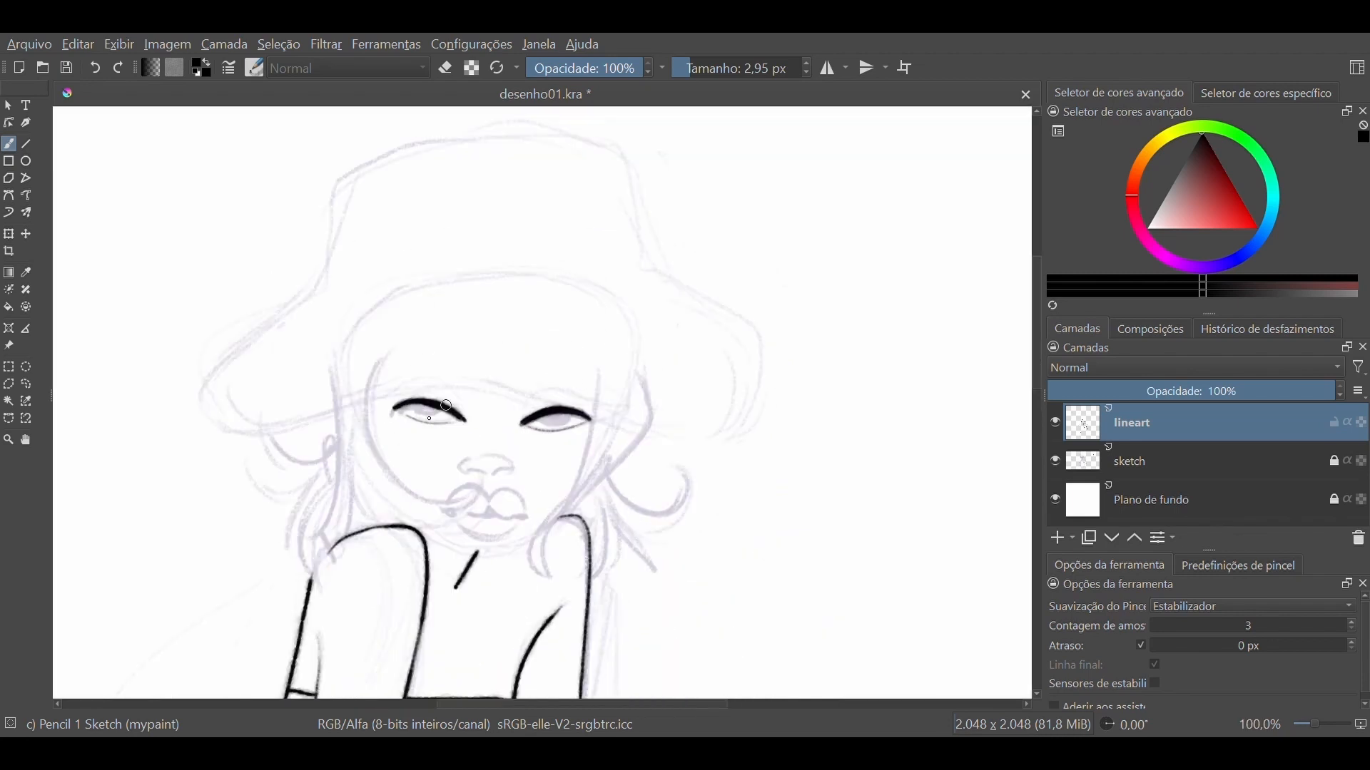
pyautogui.click(1055, 461)
pyautogui.moveTo(413, 403); pyautogui.dragTo(465, 421)
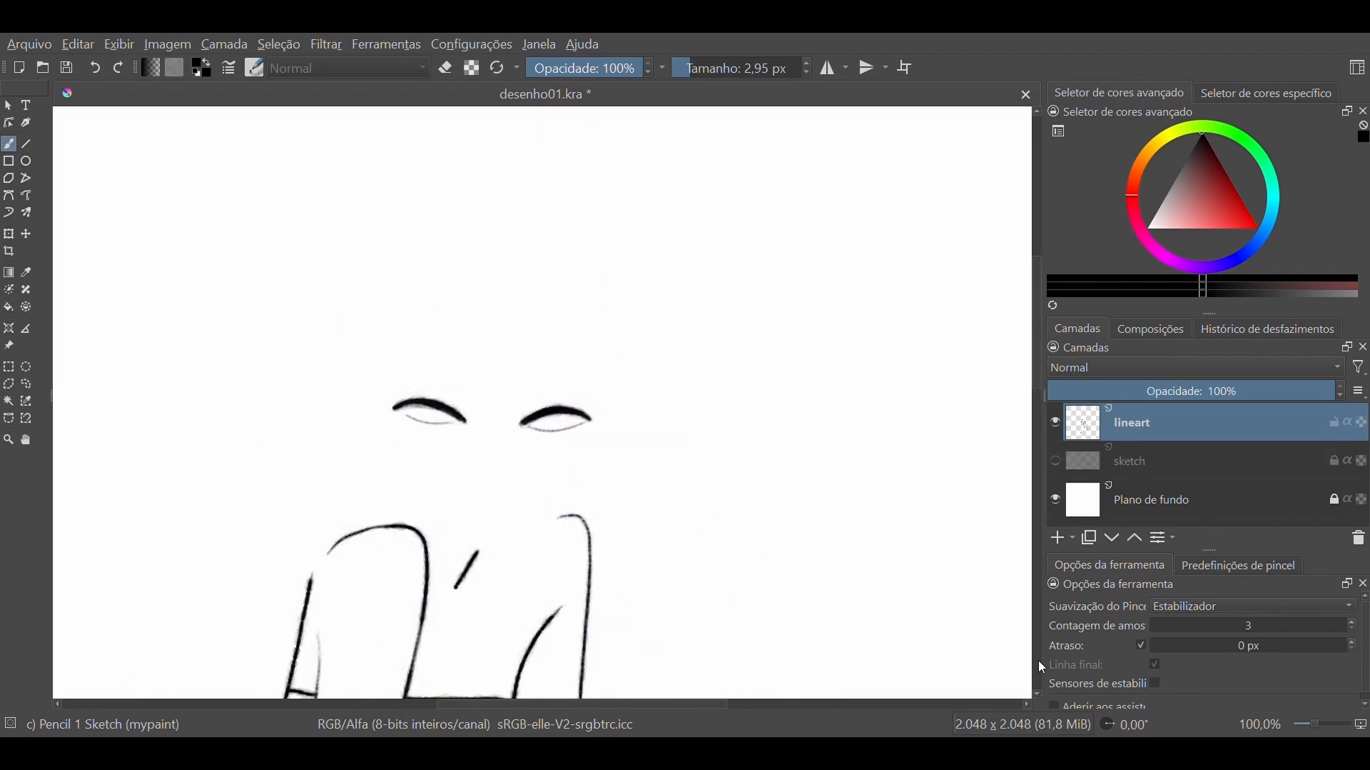
pyautogui.click(1055, 461)
pyautogui.press('m')
# Ink the nose with its lower curves and both nostrils, following the face sketch
pyautogui.hotkey('ctrl', '+')
pyautogui.moveTo(591, 496); pyautogui.dragTo(616, 508)
pyautogui.moveTo(620, 508)
pyautogui.mouseDown()
pyautogui.moveTo(648, 497)
pyautogui.moveTo(586, 502)
pyautogui.mouseUp()
pyautogui.hotkey('ctrl', 'z')
pyautogui.moveTo(649, 503); pyautogui.dragTo(644, 480)
pyautogui.hotkey('ctrl', '-')
pyautogui.hotkey('ctrl', '-')
pyautogui.hotkey('ctrl', '-')
pyautogui.hotkey('ctrl', '+')
pyautogui.hotkey('ctrl', '+')
pyautogui.hotkey('ctrl', '+')
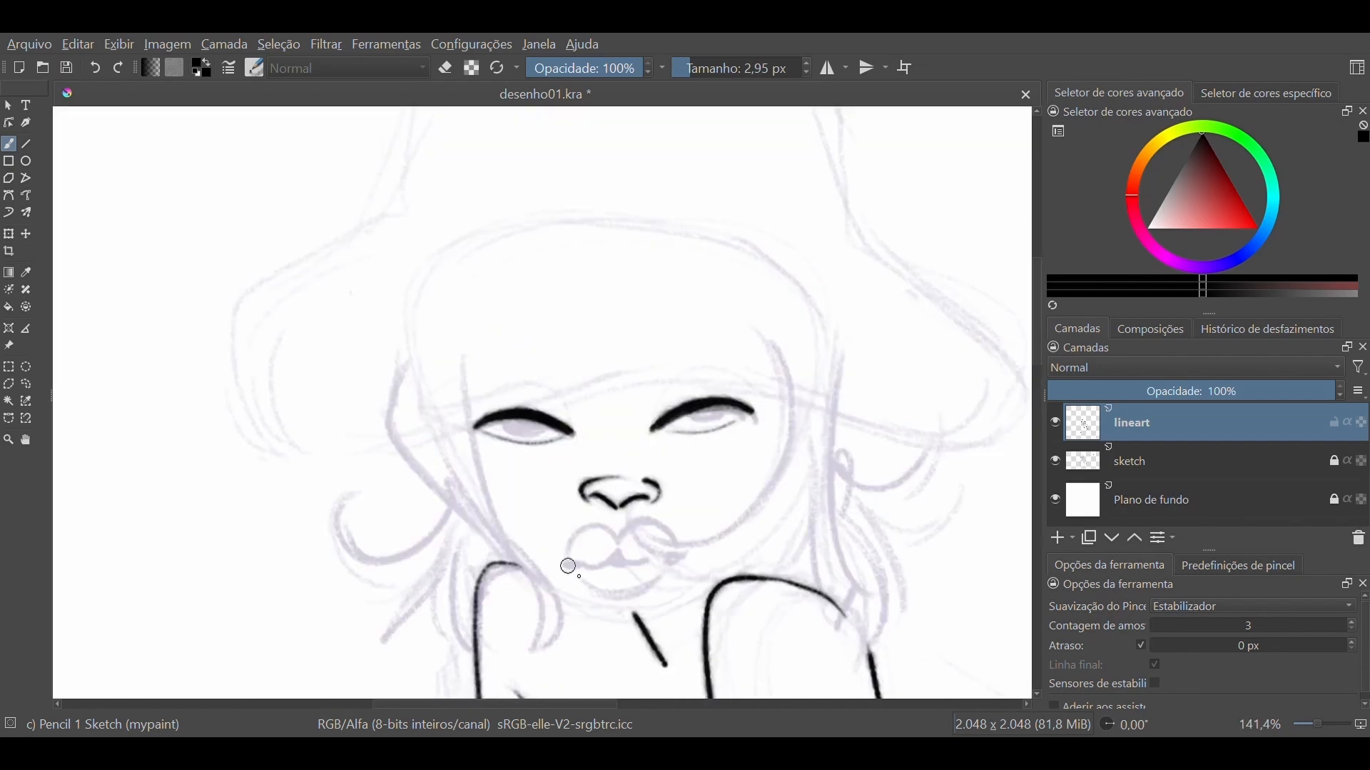
# Ink the mouth over the face sketch with a dot at each corner and a curved line between the lips
pyautogui.click(569, 566)
pyautogui.click(677, 557)
pyautogui.moveTo(579, 565); pyautogui.dragTo(618, 557)
pyautogui.moveTo(620, 556)
pyautogui.mouseDown()
pyautogui.moveTo(656, 556)
pyautogui.moveTo(625, 564)
pyautogui.mouseUp()
pyautogui.hotkey('ctrl', '-')
pyautogui.hotkey('ctrl', '-')
pyautogui.hotkey('ctrl', '-')
pyautogui.hotkey('ctrl', '+')
pyautogui.hotkey('ctrl', '+')
pyautogui.hotkey('ctrl', '+')
pyautogui.moveTo(732, 580); pyautogui.dragTo(716, 393)
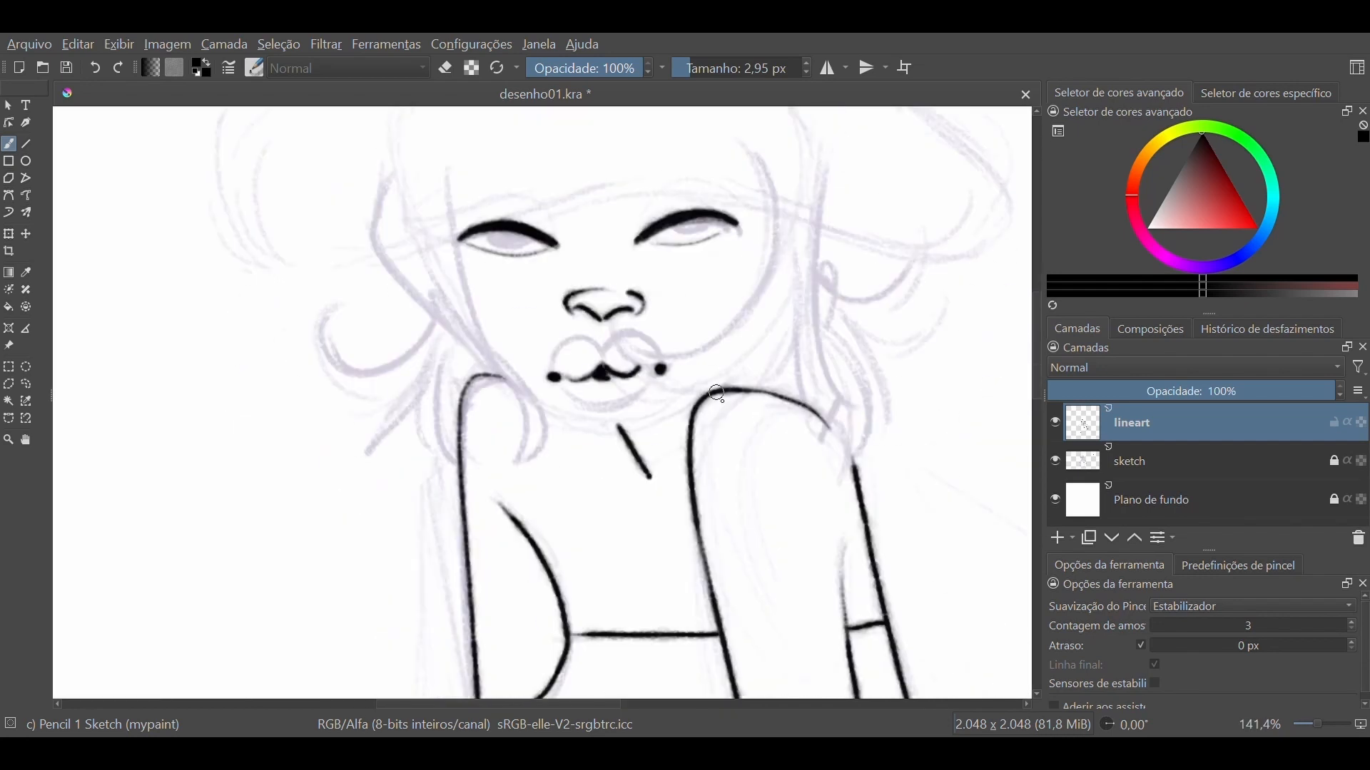
# Ink a short line beneath the lower lip and the curved chin line below it
pyautogui.hotkey('ctrl', '+')
pyautogui.hotkey('ctrl', '+')
pyautogui.moveTo(633, 411); pyautogui.dragTo(720, 395)
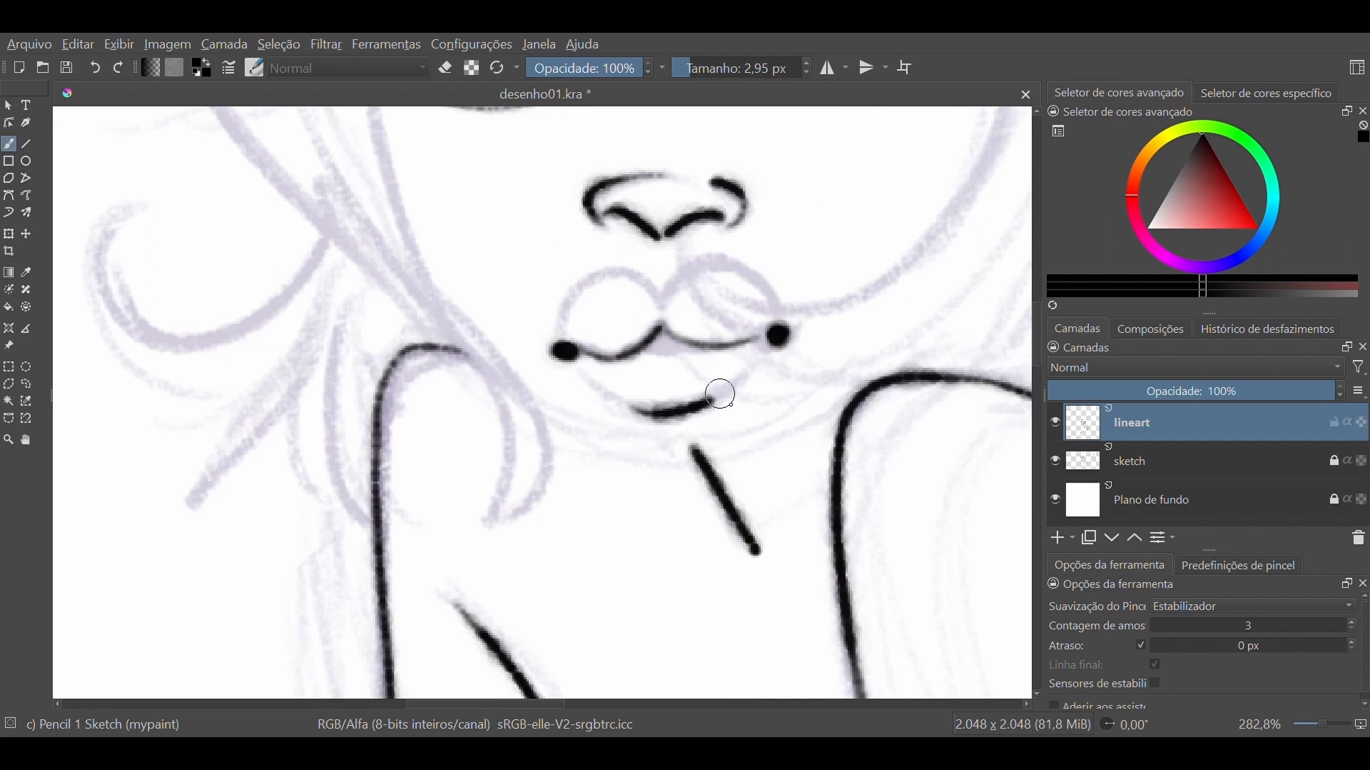
pyautogui.moveTo(538, 406); pyautogui.dragTo(815, 397)
# Check the inked figure with the sketch layer hidden, restore the sketch, and save the document
pyautogui.hotkey('ctrl', '-')
pyautogui.hotkey('ctrl', '-')
pyautogui.hotkey('ctrl', '-')
pyautogui.hotkey('ctrl', '-')
pyautogui.hotkey('ctrl', '-')
pyautogui.moveTo(739, 542)
pyautogui.mouseDown()
pyautogui.moveTo(770, 360)
pyautogui.moveTo(794, 425)
pyautogui.mouseUp()
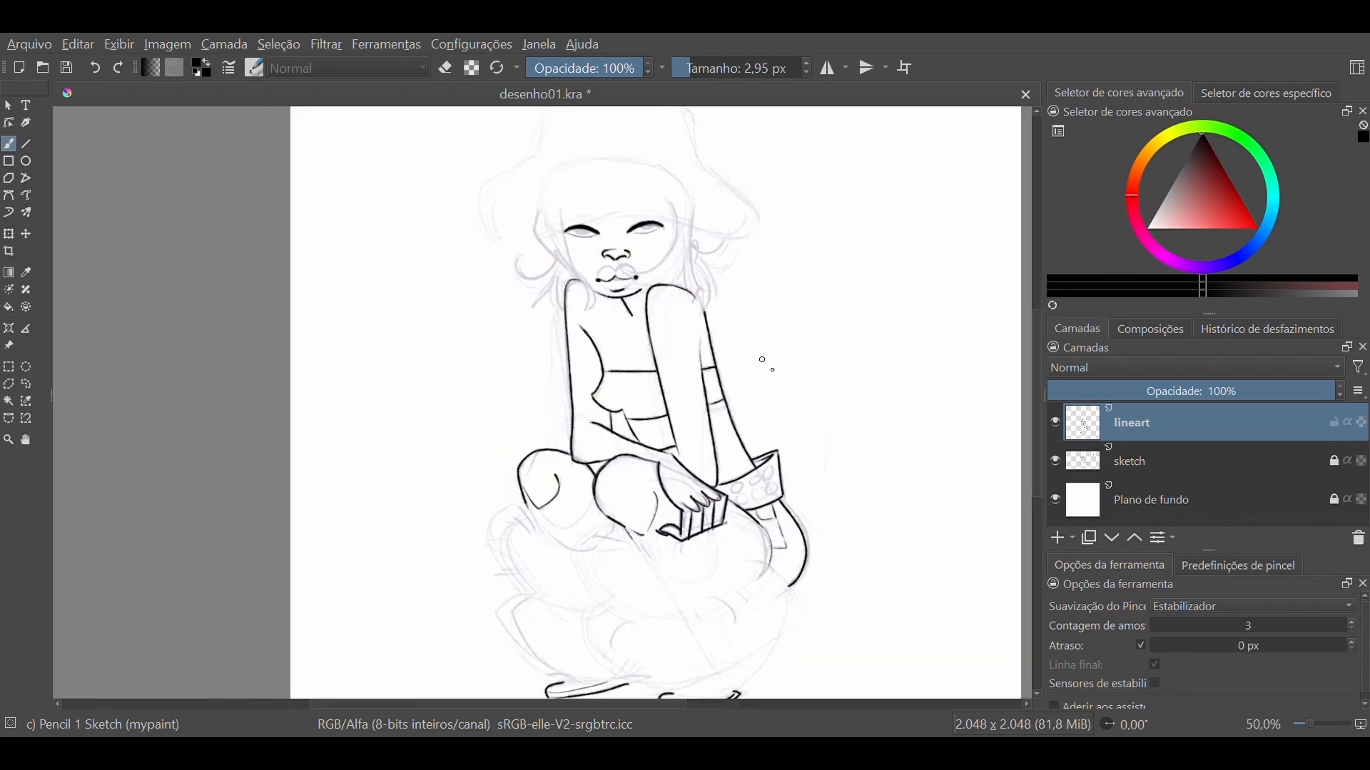
pyautogui.moveTo(767, 364); pyautogui.dragTo(723, 336)
pyautogui.click(1055, 461)
pyautogui.click(1055, 462)
pyautogui.hotkey('ctrl', 's')
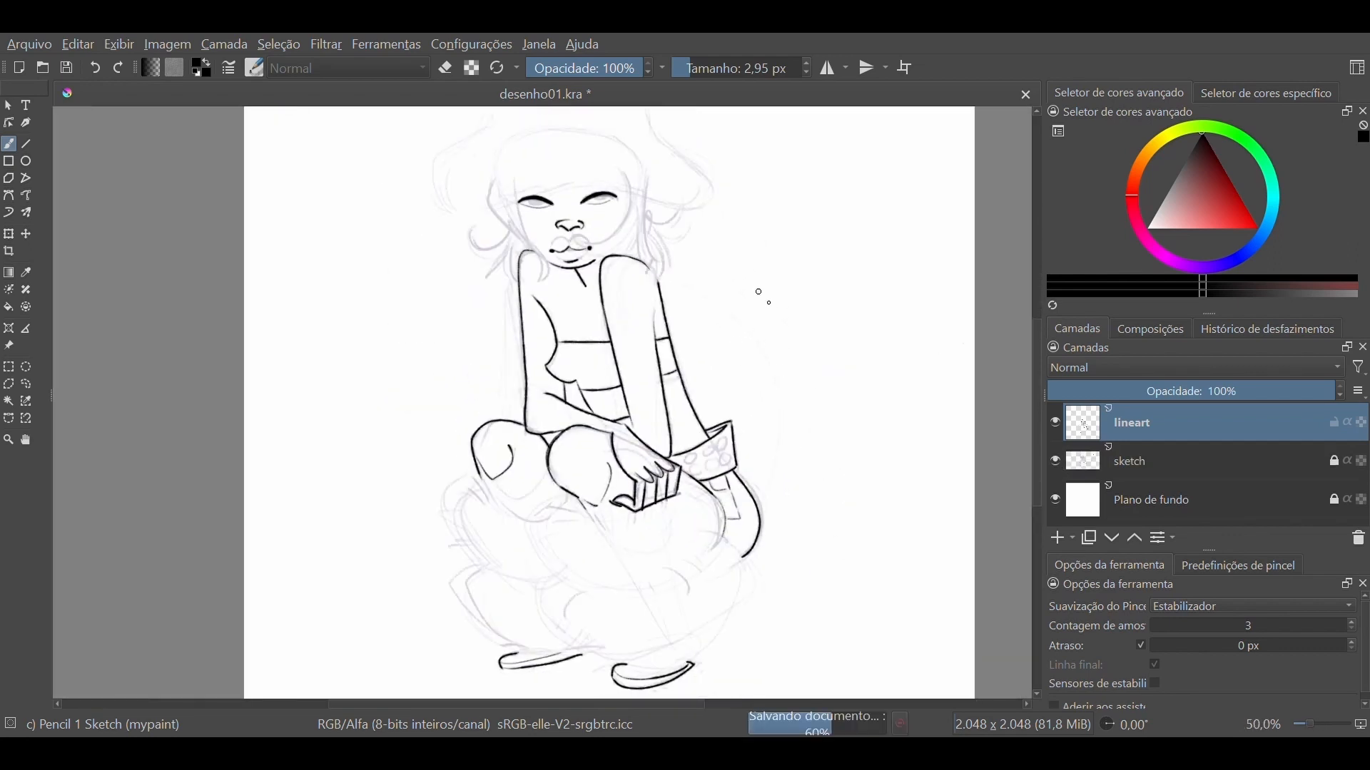
pyautogui.moveTo(758, 293); pyautogui.dragTo(754, 479)
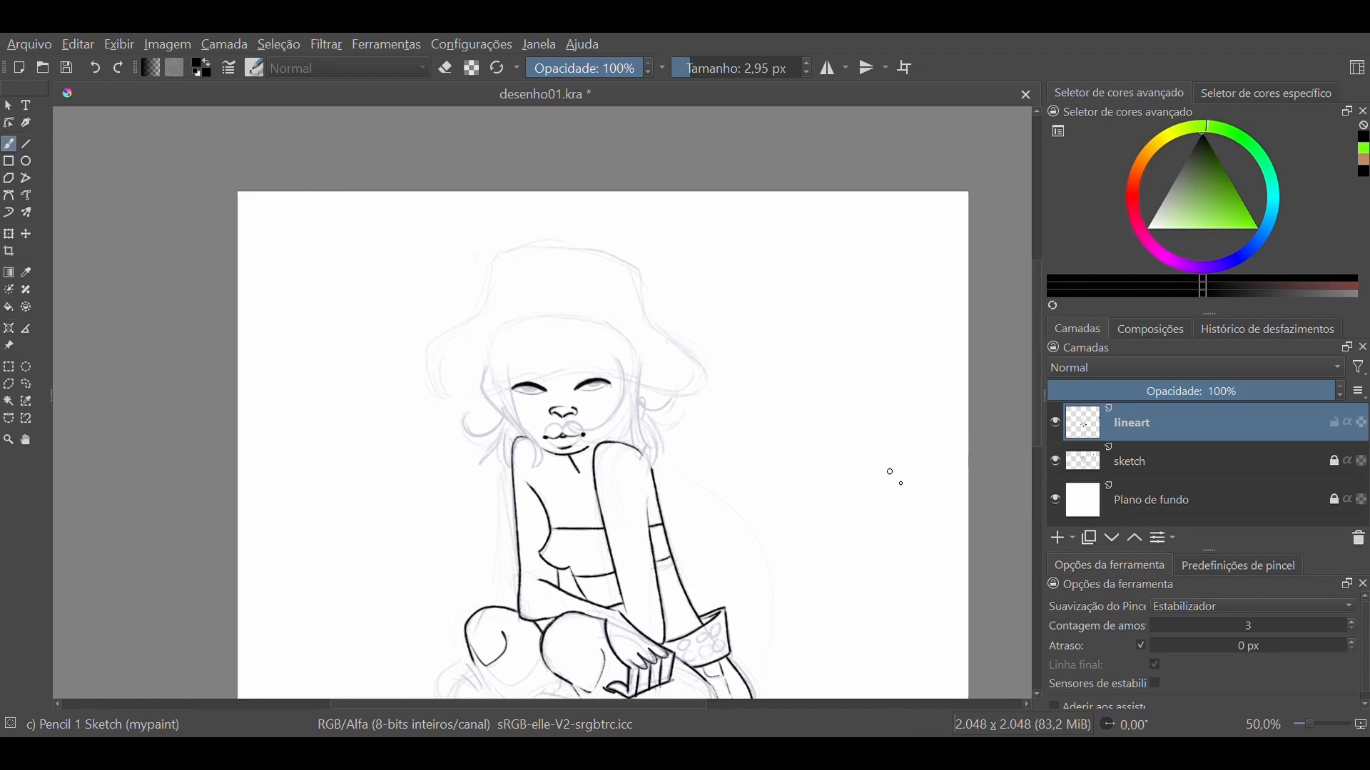
pyautogui.moveTo(899, 511)
pyautogui.mouseDown()
pyautogui.moveTo(853, 367)
pyautogui.moveTo(920, 449)
pyautogui.mouseUp()
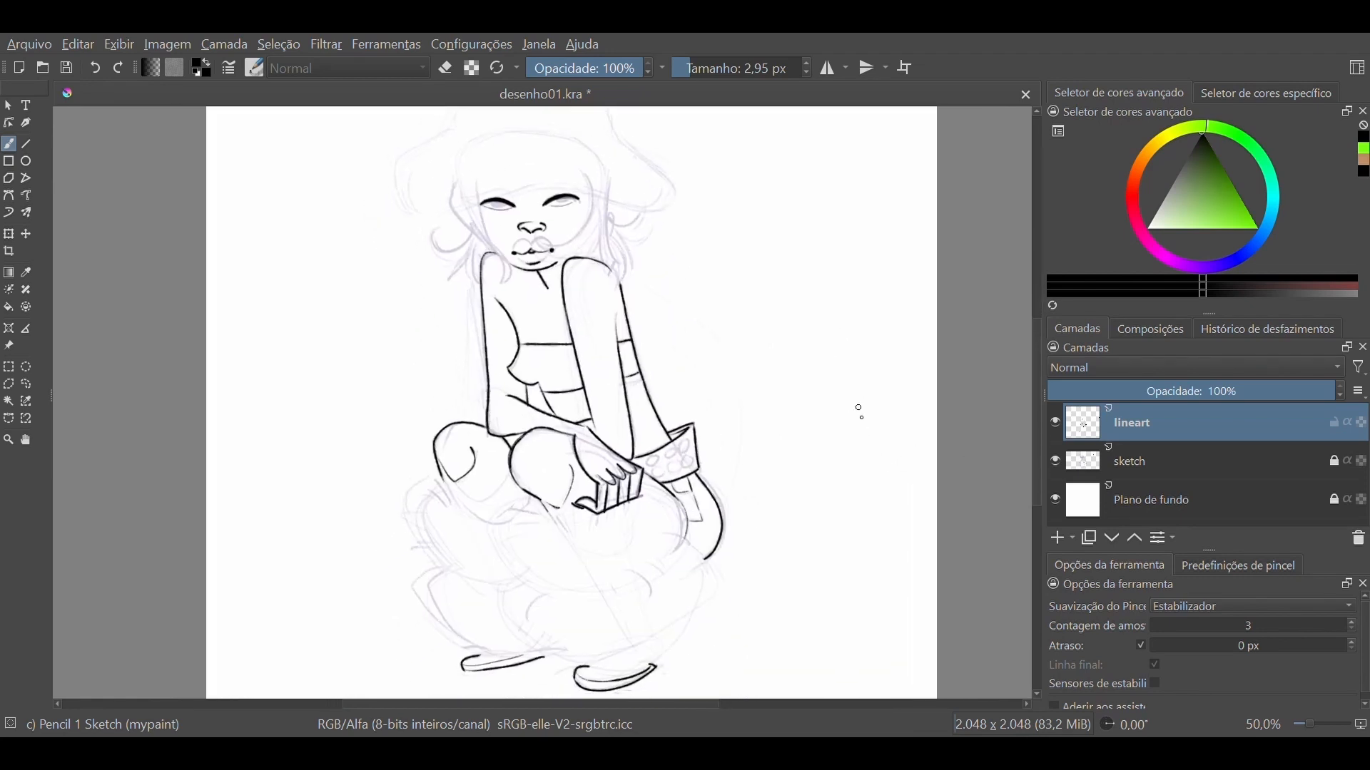
pyautogui.press('-')
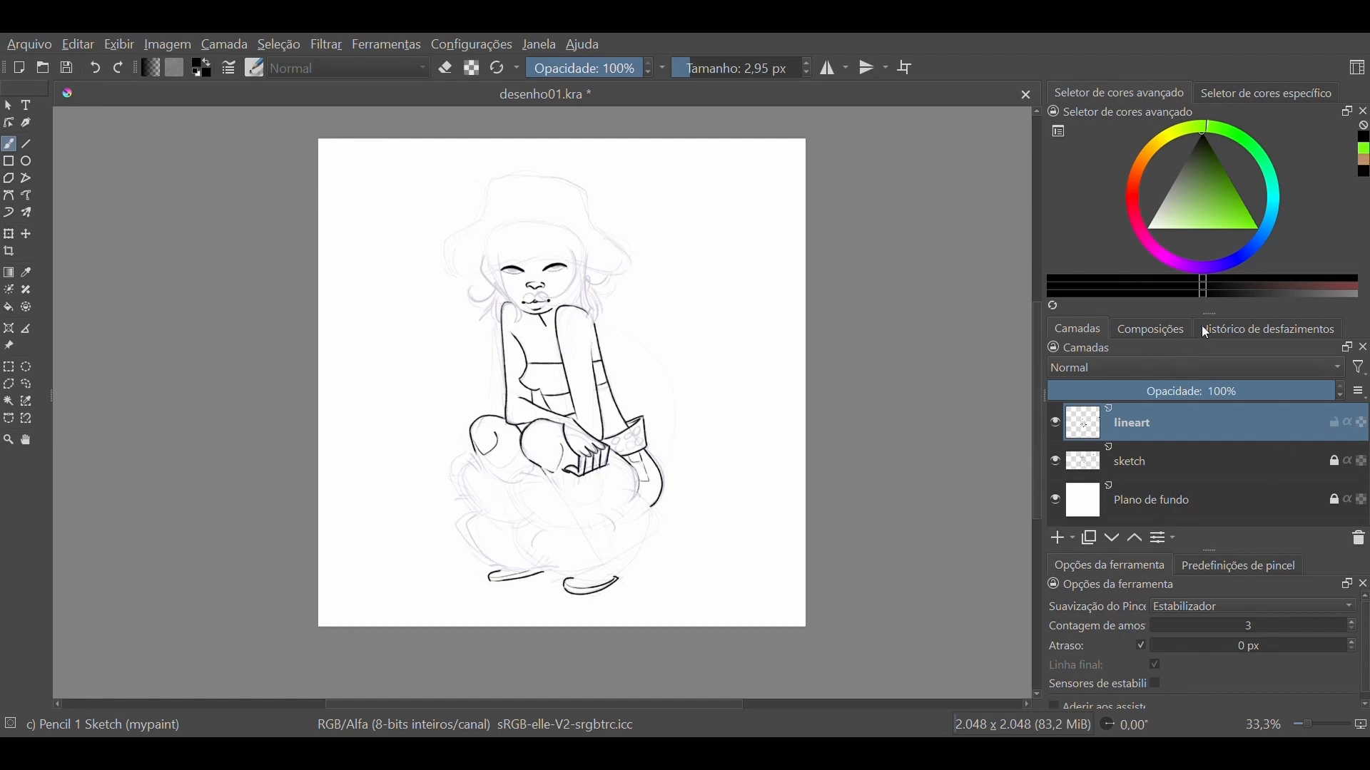
# Enlarge the layer list and add a layer group above lineart with a new paint layer inside it
pyautogui.moveTo(1210, 314); pyautogui.dragTo(1212, 277)
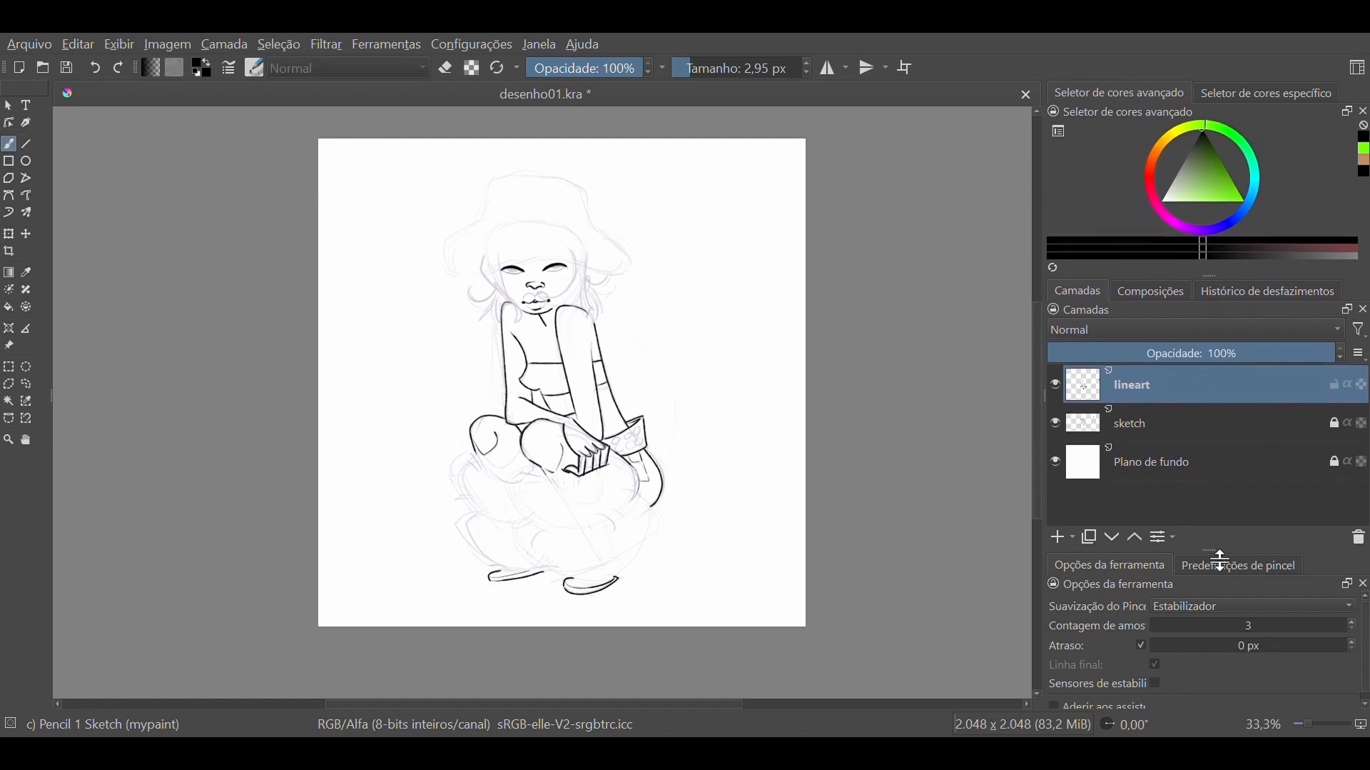
pyautogui.moveTo(1221, 561); pyautogui.dragTo(1220, 582)
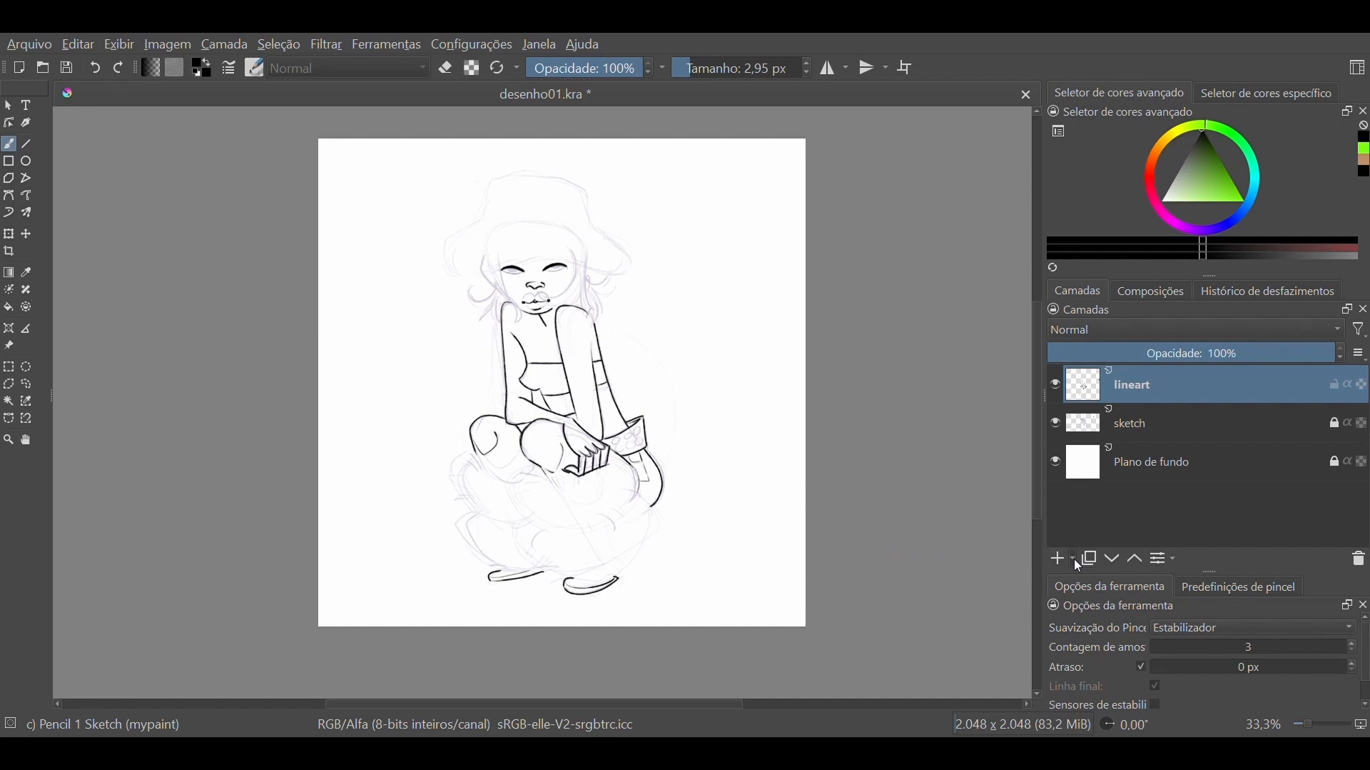
pyautogui.click(1074, 560)
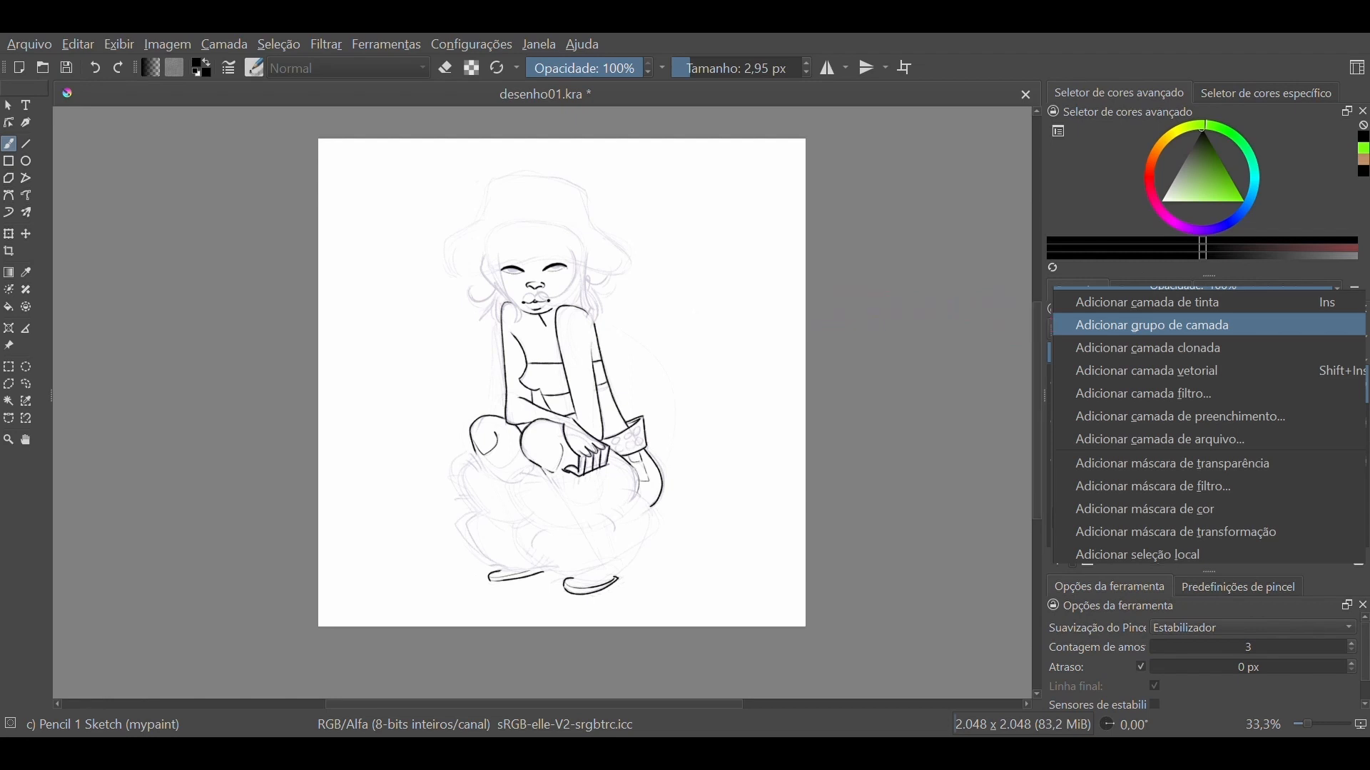
pyautogui.click(1170, 326)
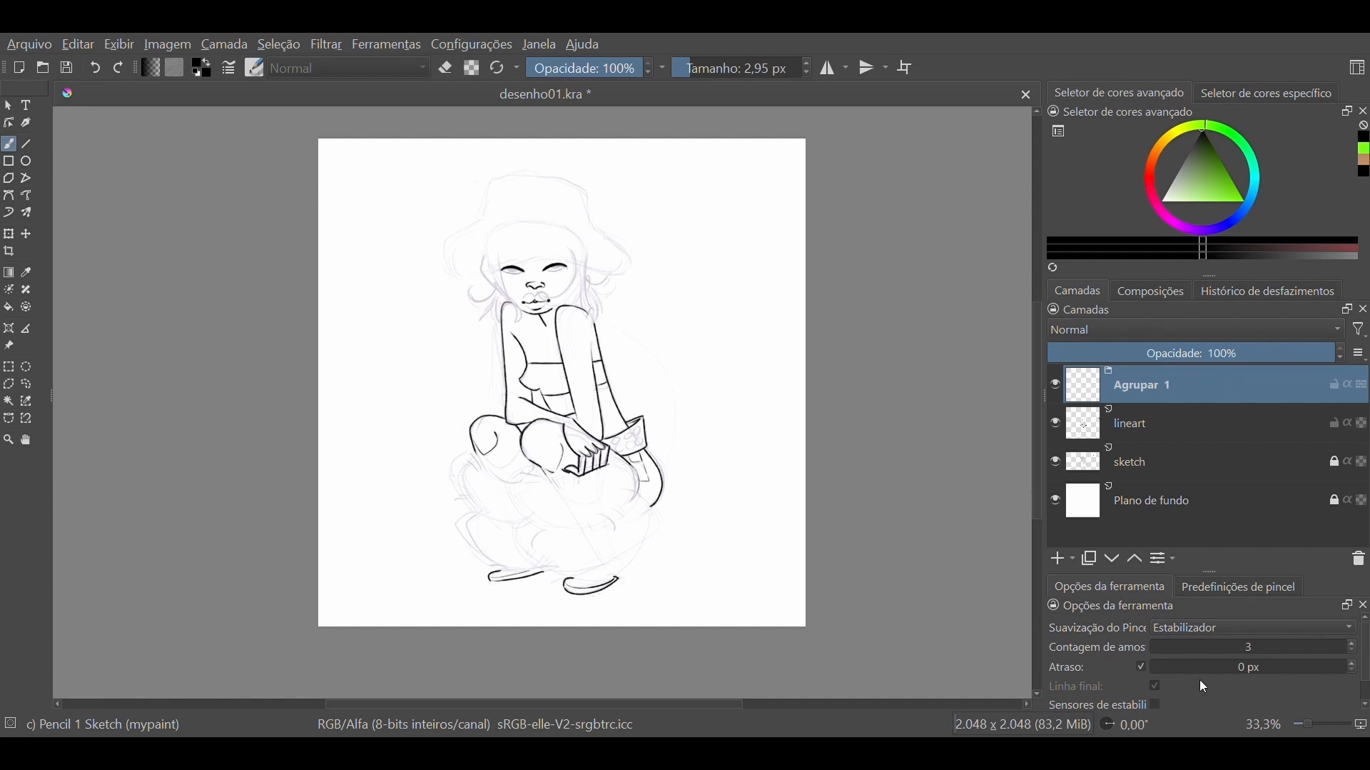
pyautogui.click(1062, 561)
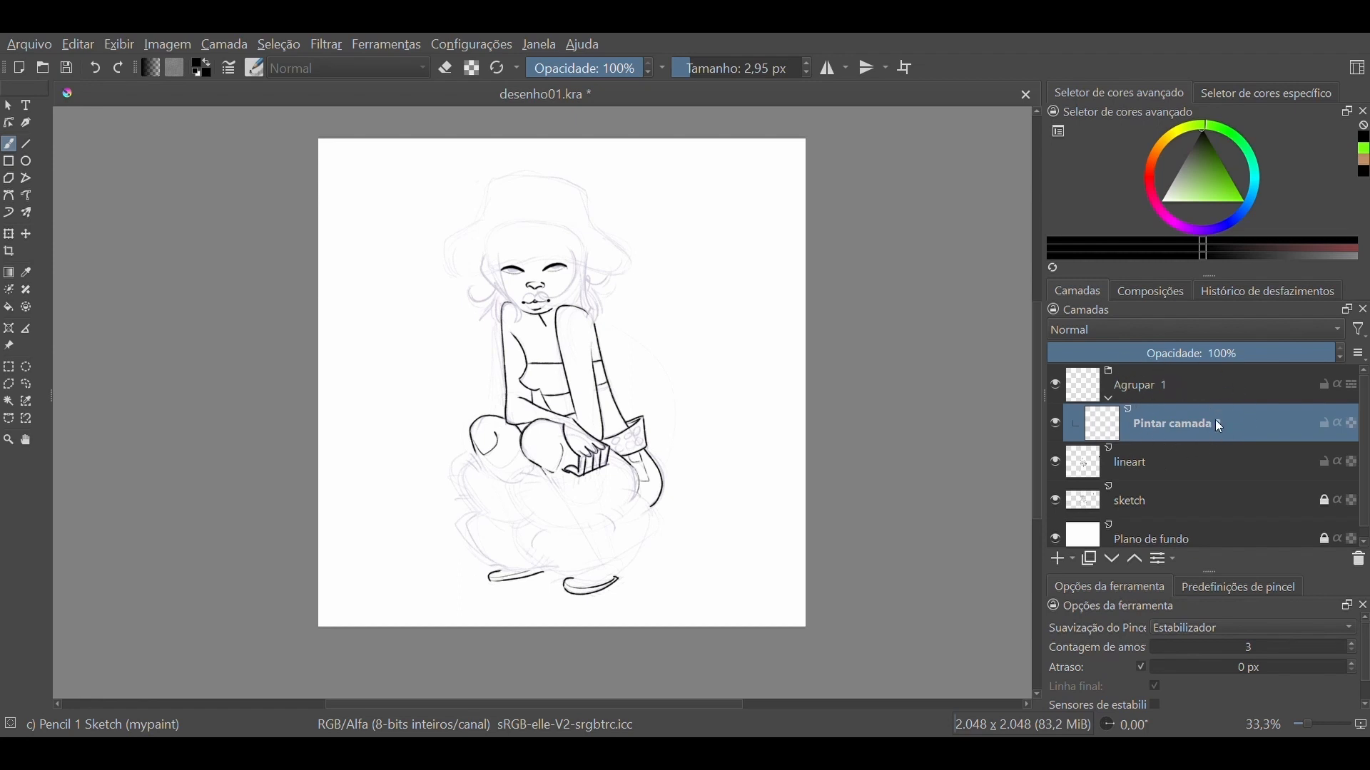
# Rename the layer group as cores and the paint layer inside it as base
pyautogui.doubleClick(1147, 385)
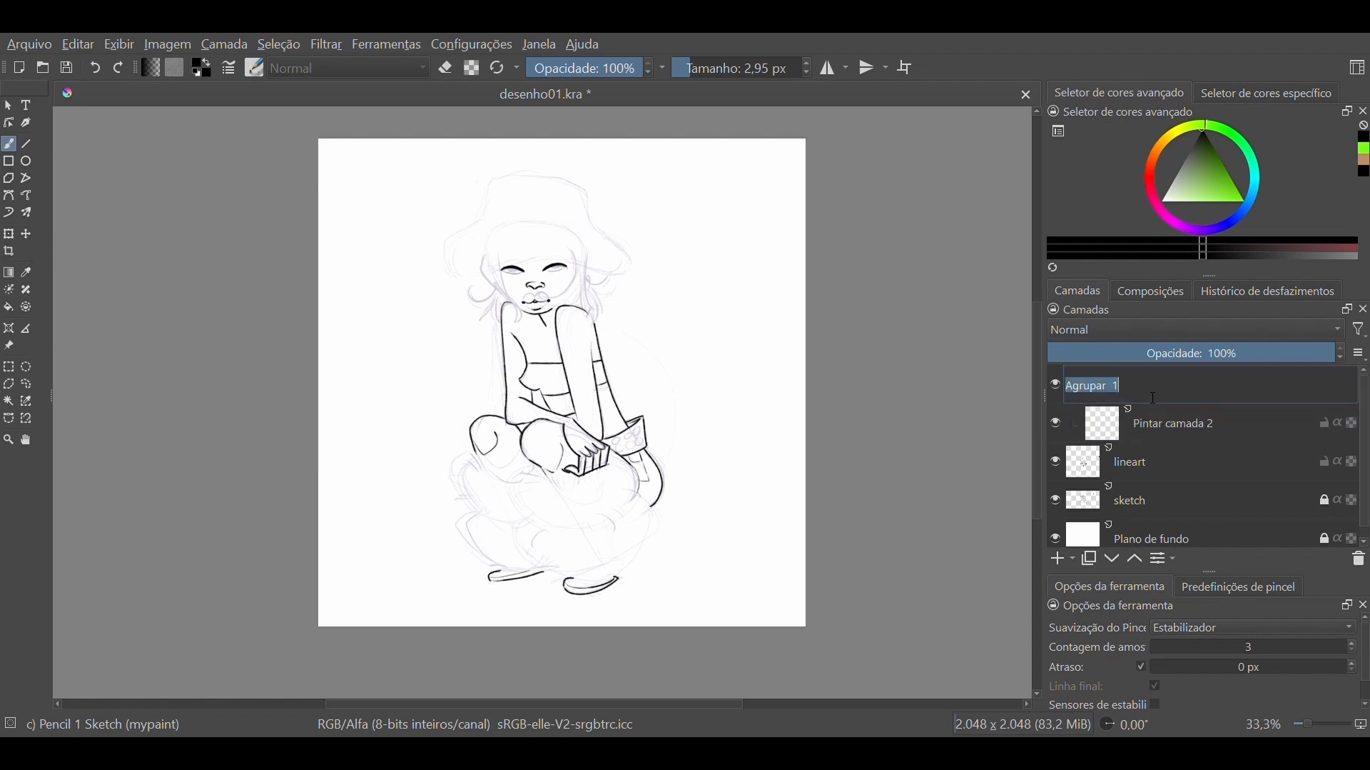
pyautogui.press('BackSpace')
pyautogui.write('cores')
pyautogui.press('Return')
pyautogui.click(1214, 434)
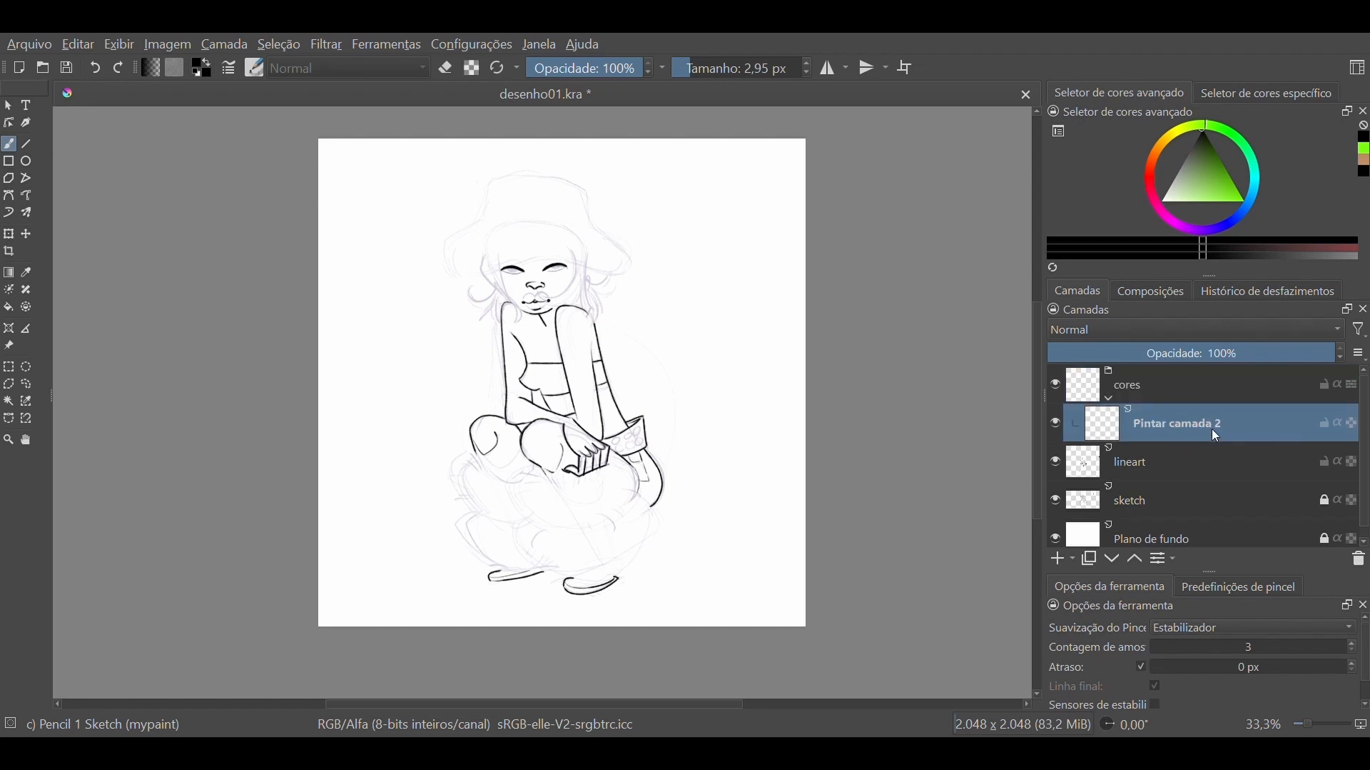
pyautogui.doubleClick(1224, 424)
pyautogui.press('BackSpace')
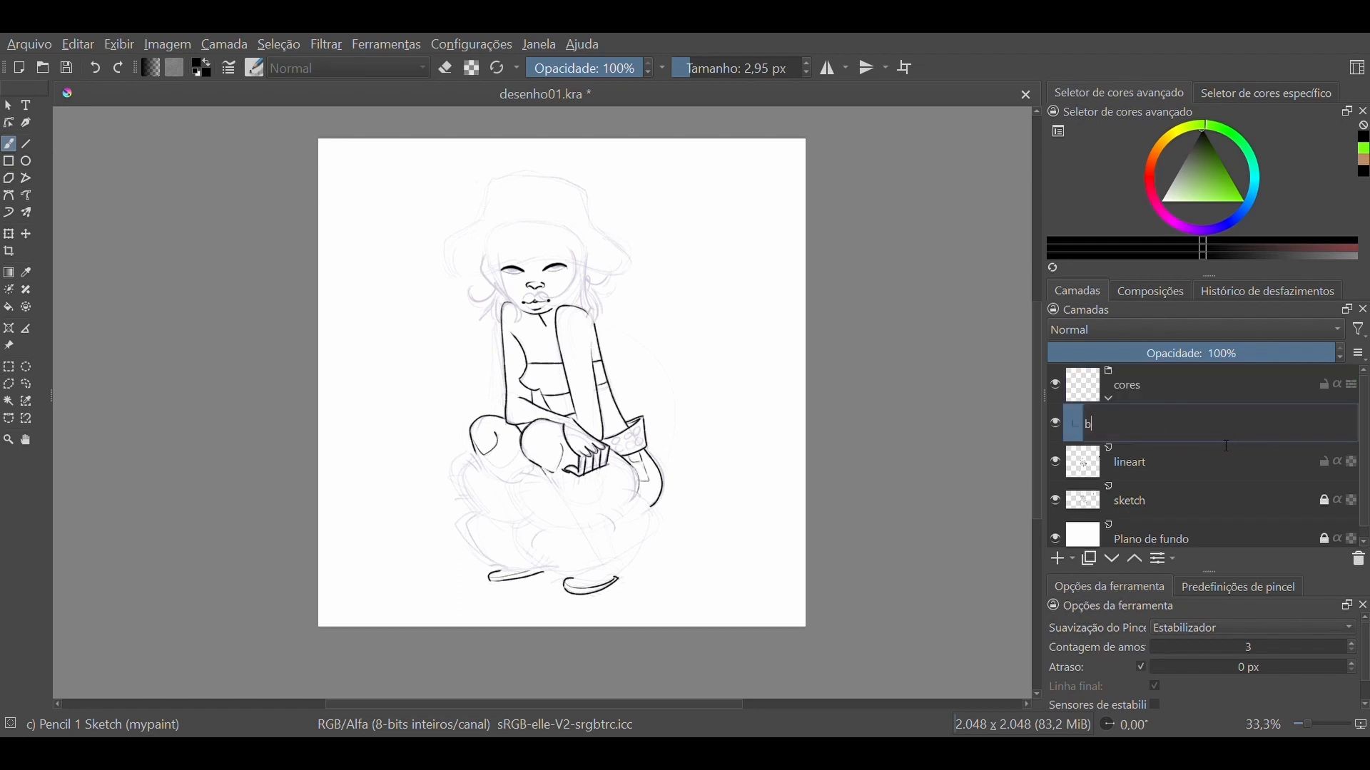
pyautogui.write('base')
pyautogui.press('Return')
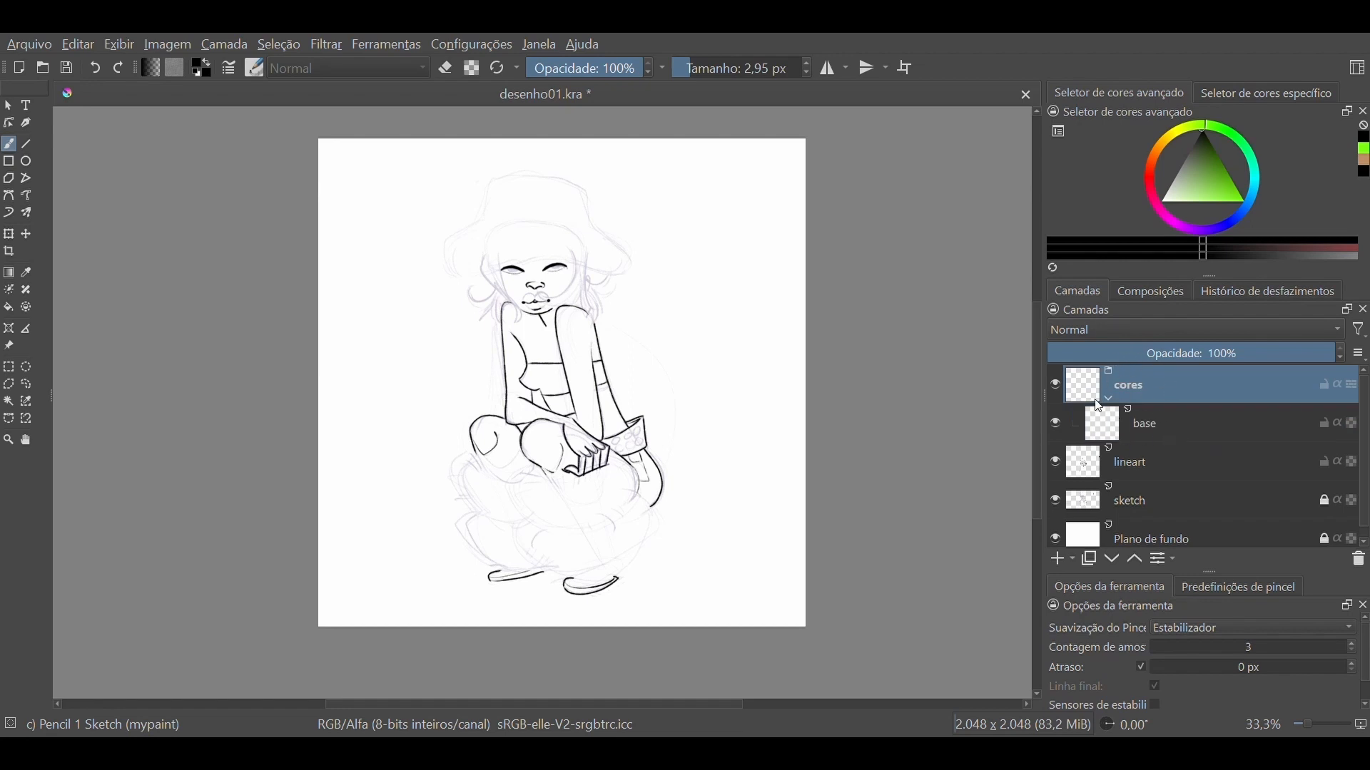
# Draw a large test scribble on the base layer and toggle the visibility of the cores group
pyautogui.click(1187, 422)
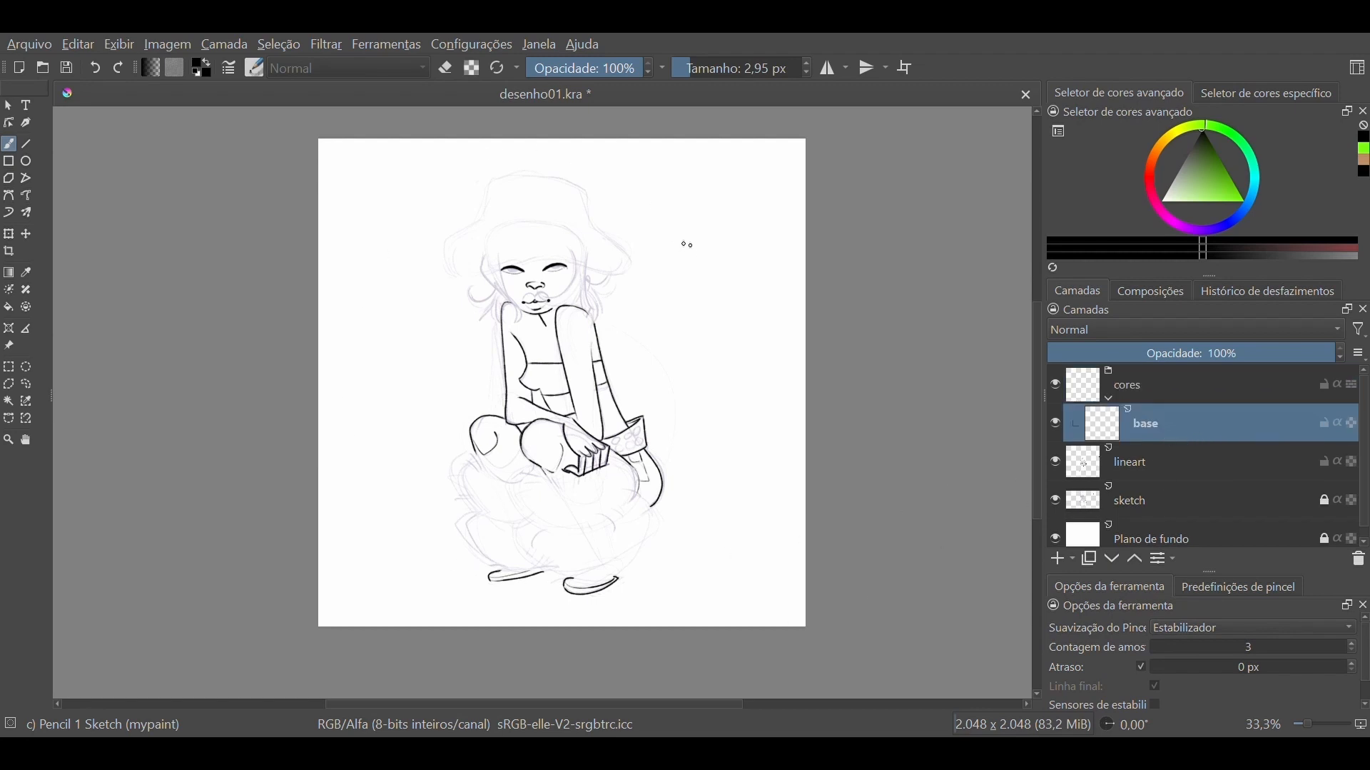
pyautogui.moveTo(672, 227)
pyautogui.mouseDown()
pyautogui.moveTo(505, 221)
pyautogui.moveTo(610, 404)
pyautogui.moveTo(582, 434)
pyautogui.moveTo(691, 286)
pyautogui.moveTo(657, 329)
pyautogui.mouseUp()
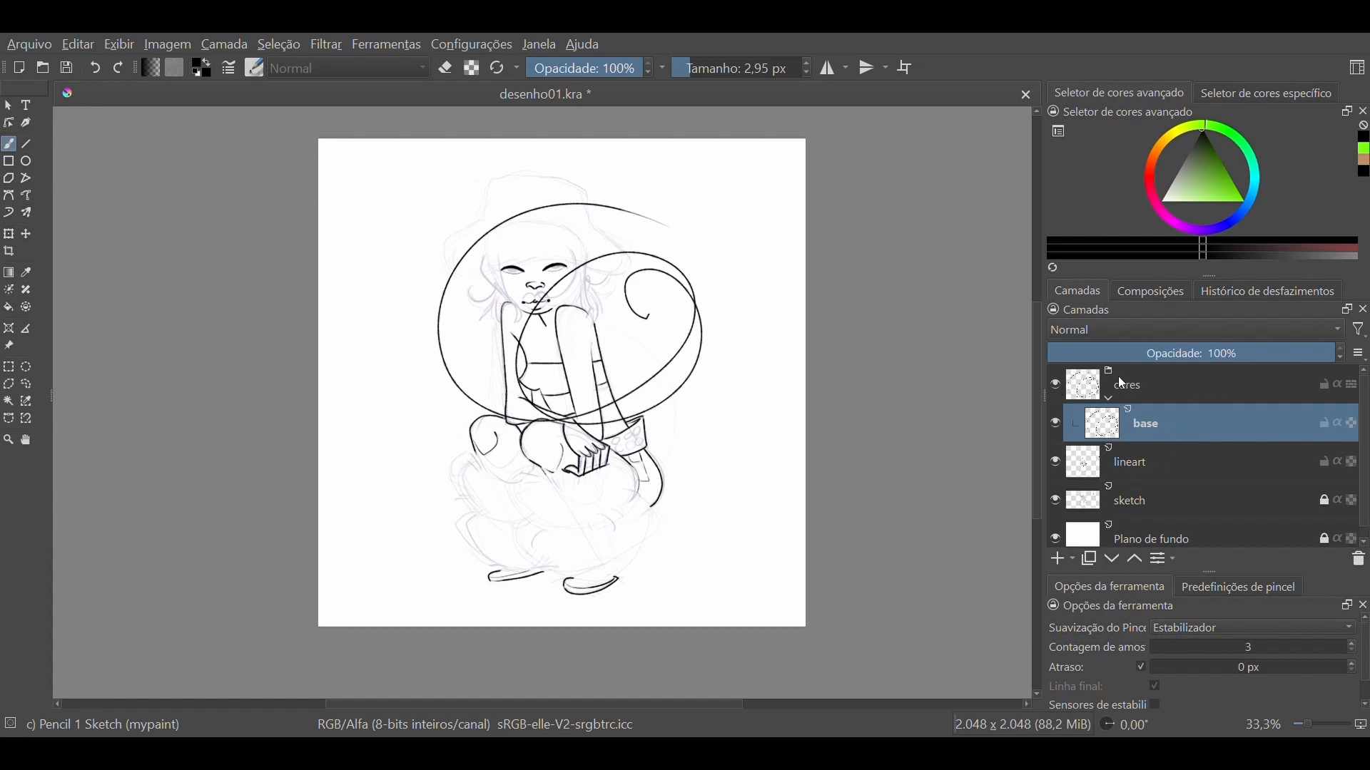
pyautogui.click(1056, 385)
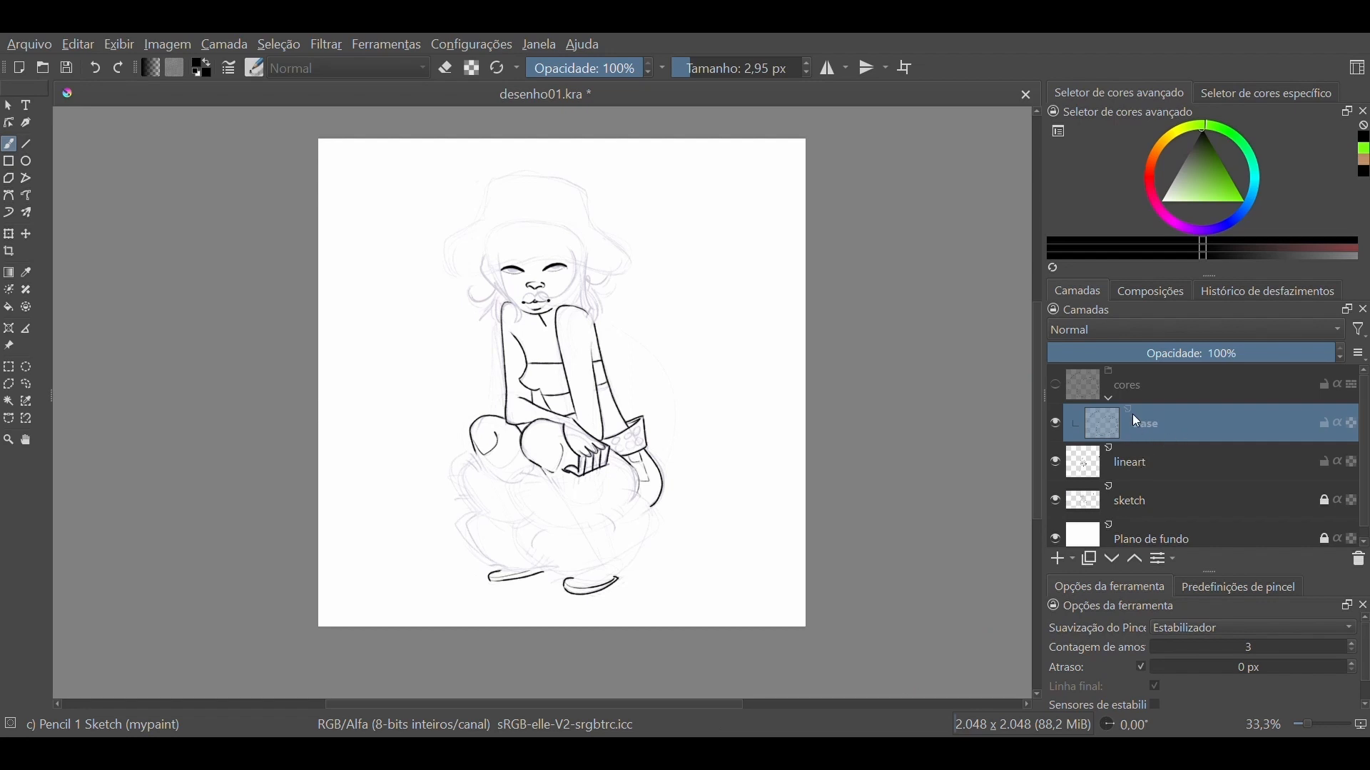
pyautogui.click(1058, 383)
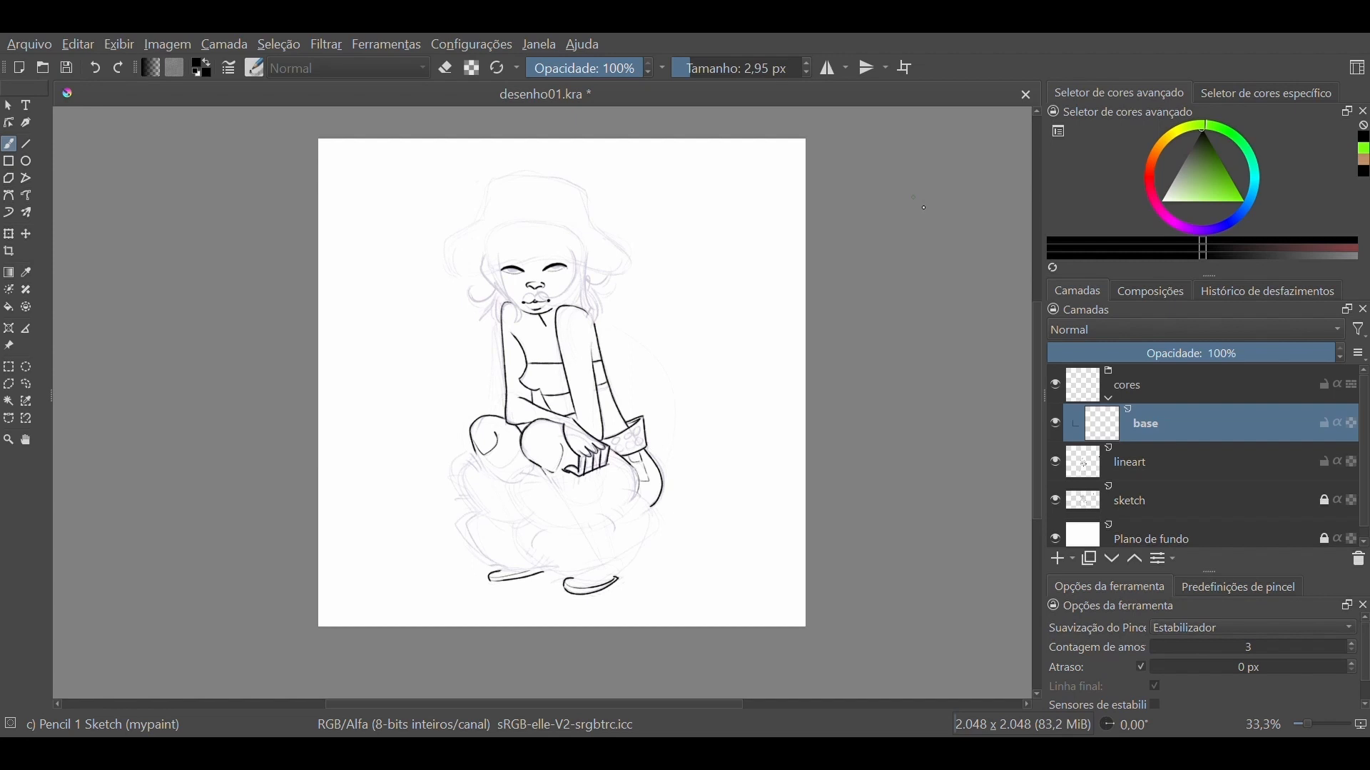
# Collapse the cores group and move it between the lineart and sketch layers
pyautogui.click(1156, 386)
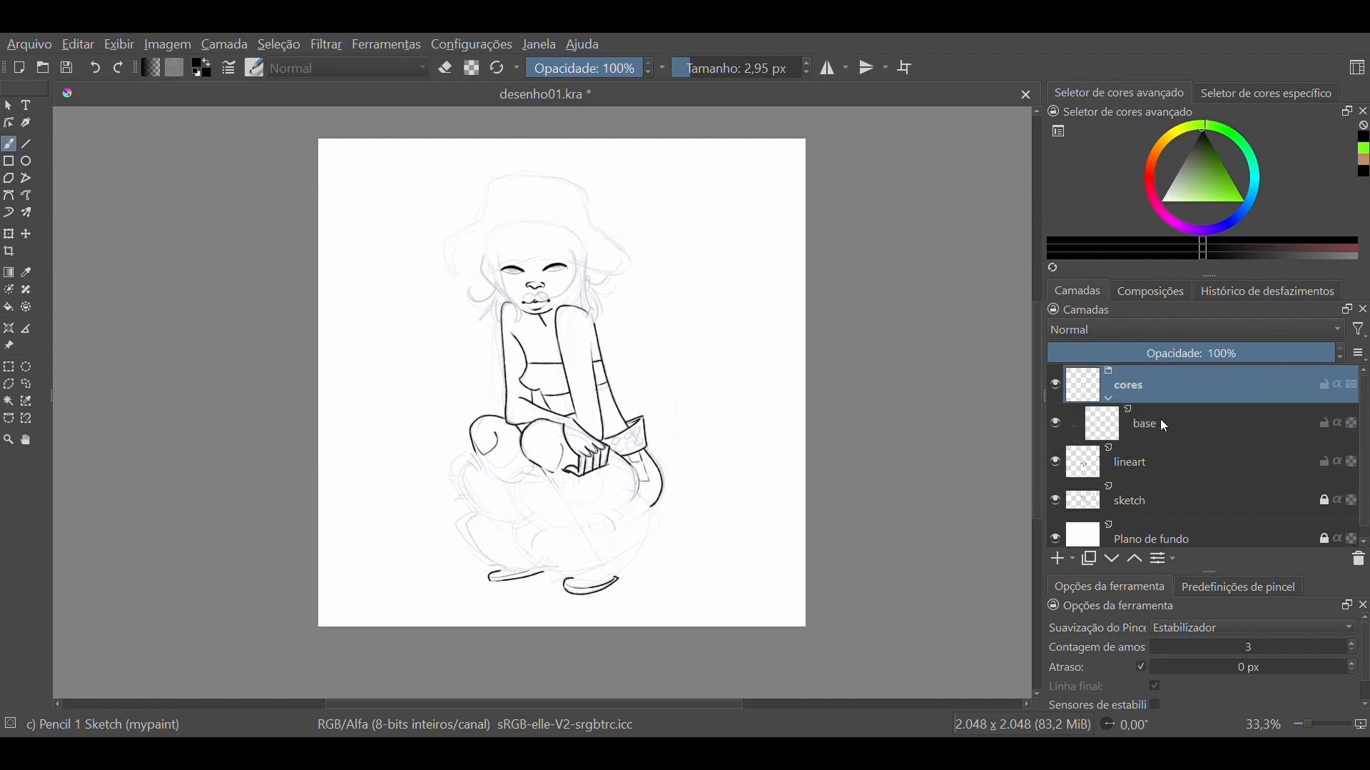
pyautogui.click(1108, 398)
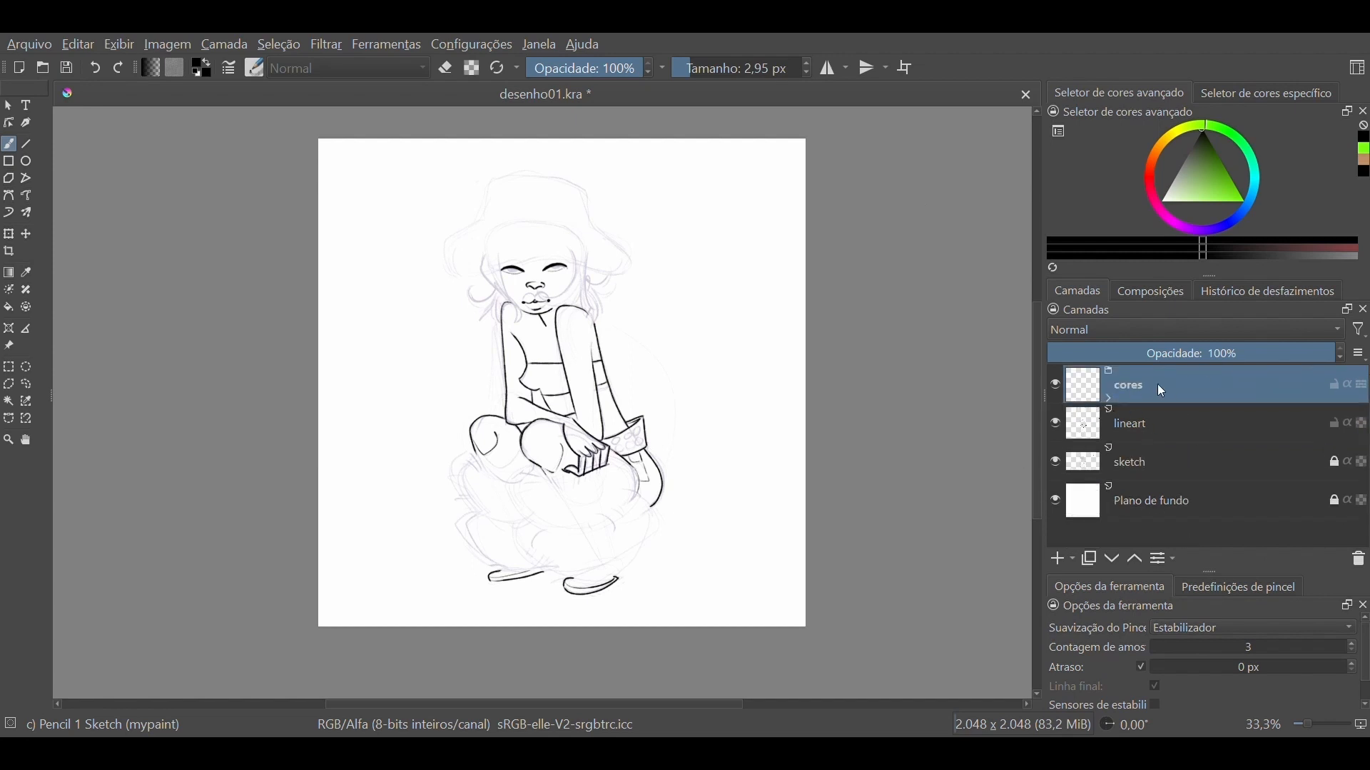
pyautogui.moveTo(1162, 385)
pyautogui.mouseDown()
pyautogui.moveTo(1262, 448)
pyautogui.moveTo(1181, 451)
pyautogui.mouseUp()
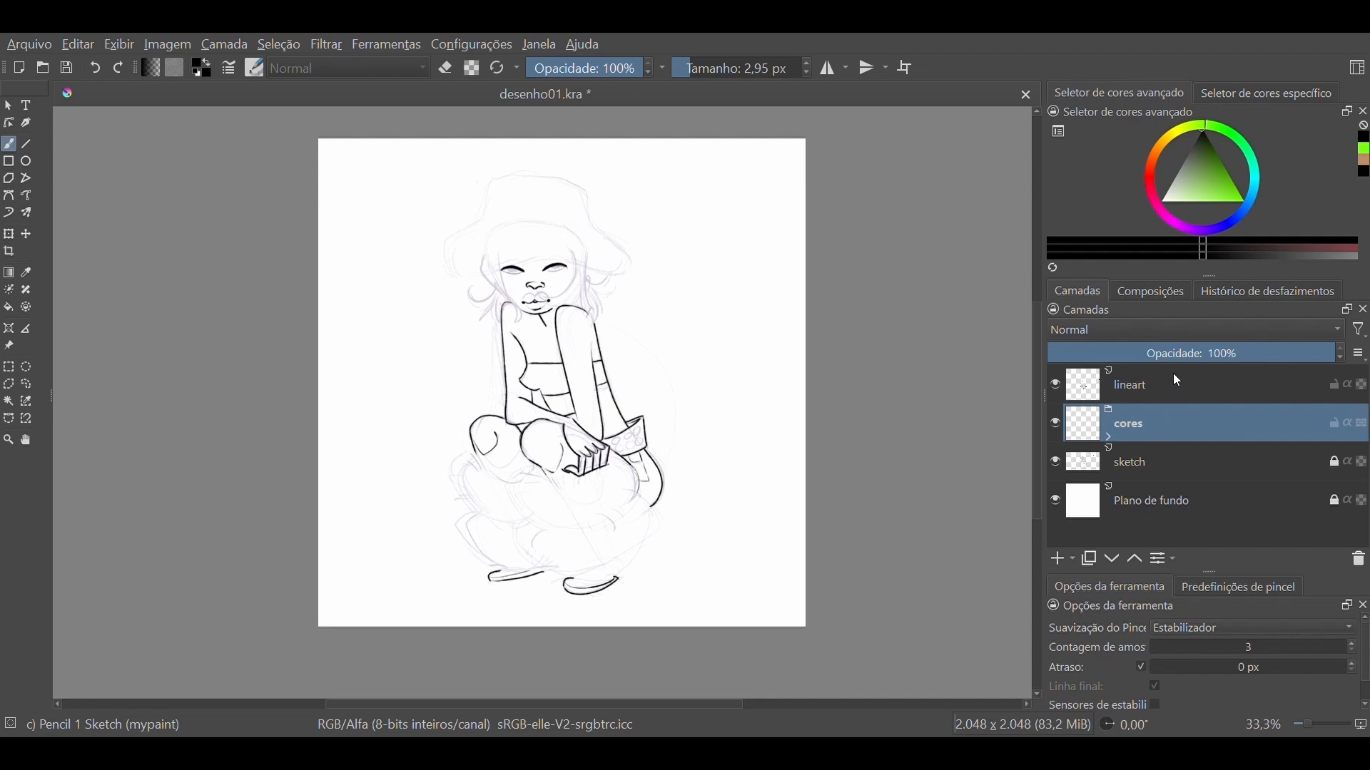
# Prepare to paint on the base layer with the recent brown colour and the Basic-2 Opacity brush
pyautogui.click(1149, 463)
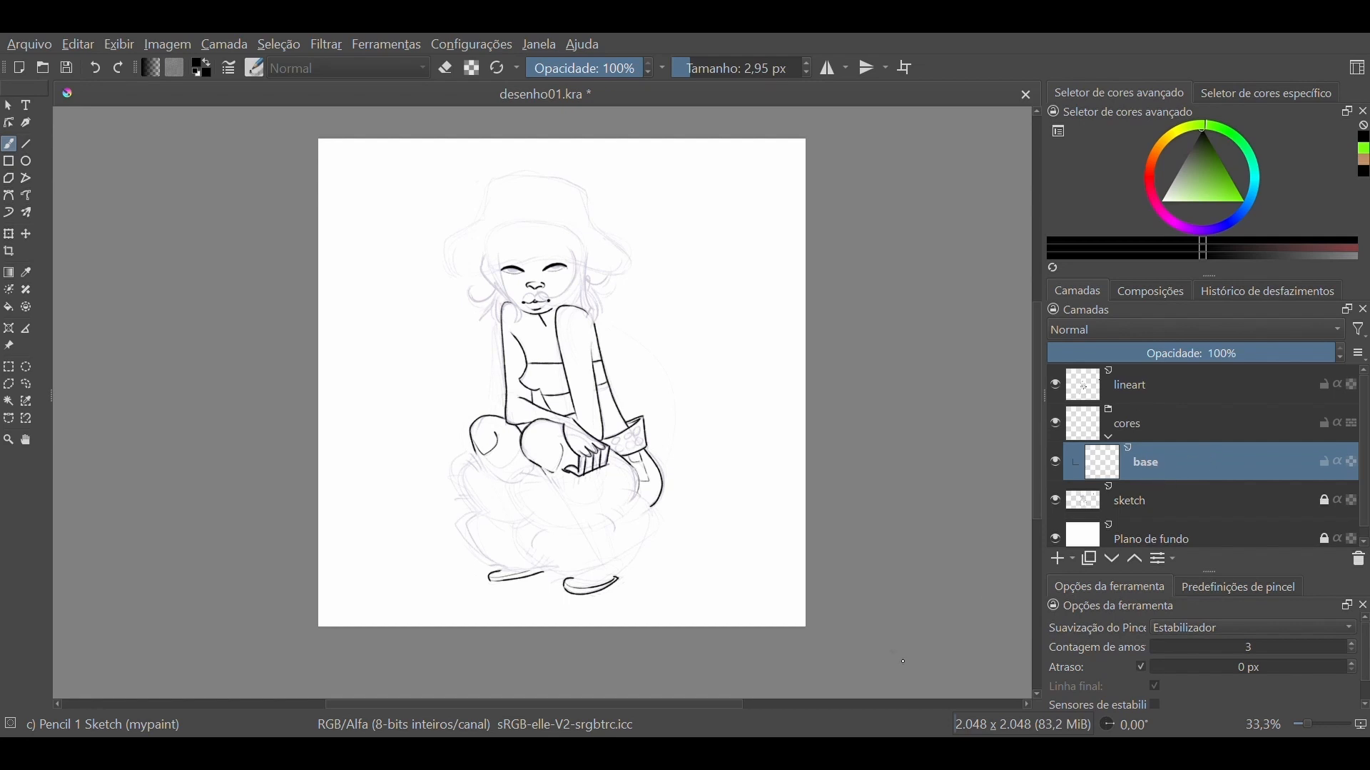
pyautogui.click(1364, 159)
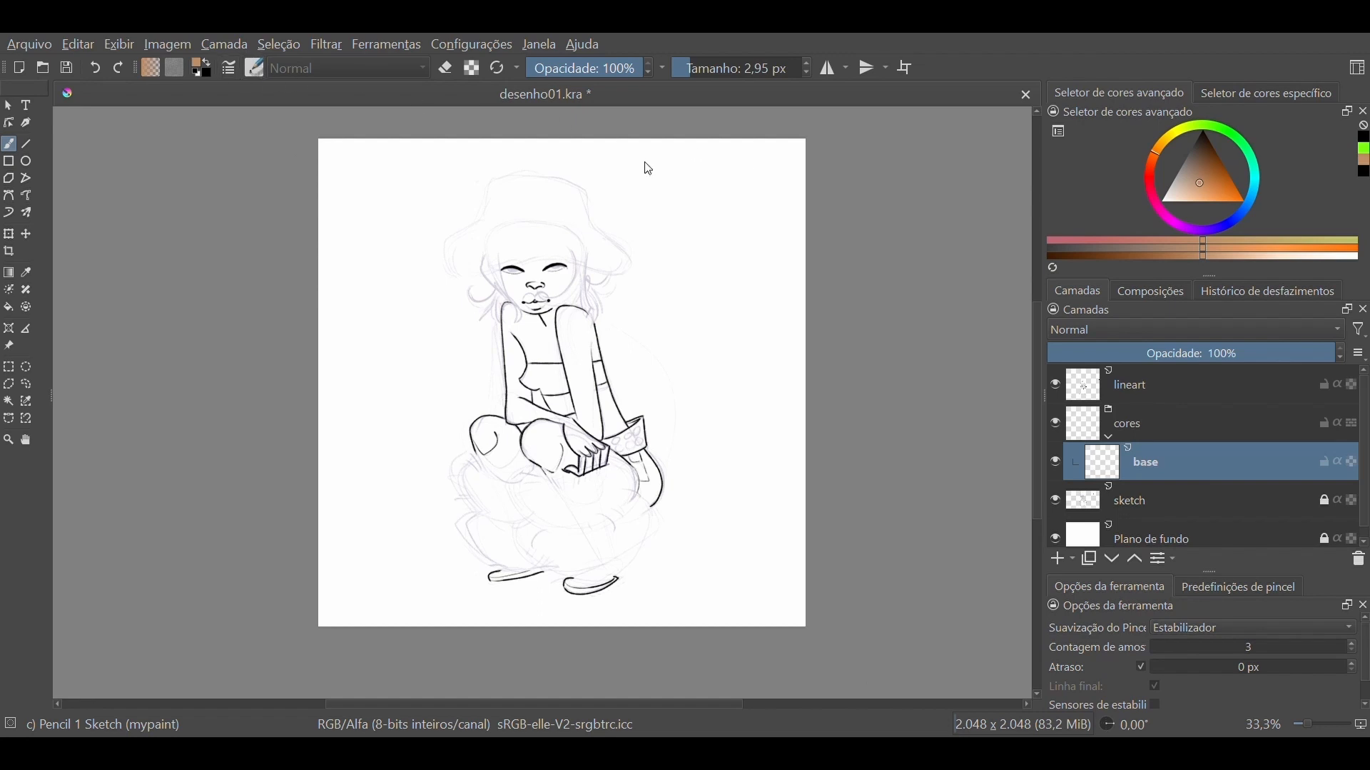
pyautogui.press('/')
# Try painting brown skin tone over the torso and lower face on the base layer, and undo all the strokes
pyautogui.moveTo(575, 380)
pyautogui.mouseDown()
pyautogui.moveTo(549, 319)
pyautogui.moveTo(570, 382)
pyautogui.moveTo(592, 328)
pyautogui.moveTo(595, 396)
pyautogui.moveTo(541, 347)
pyautogui.moveTo(528, 371)
pyautogui.moveTo(512, 309)
pyautogui.moveTo(510, 388)
pyautogui.mouseUp()
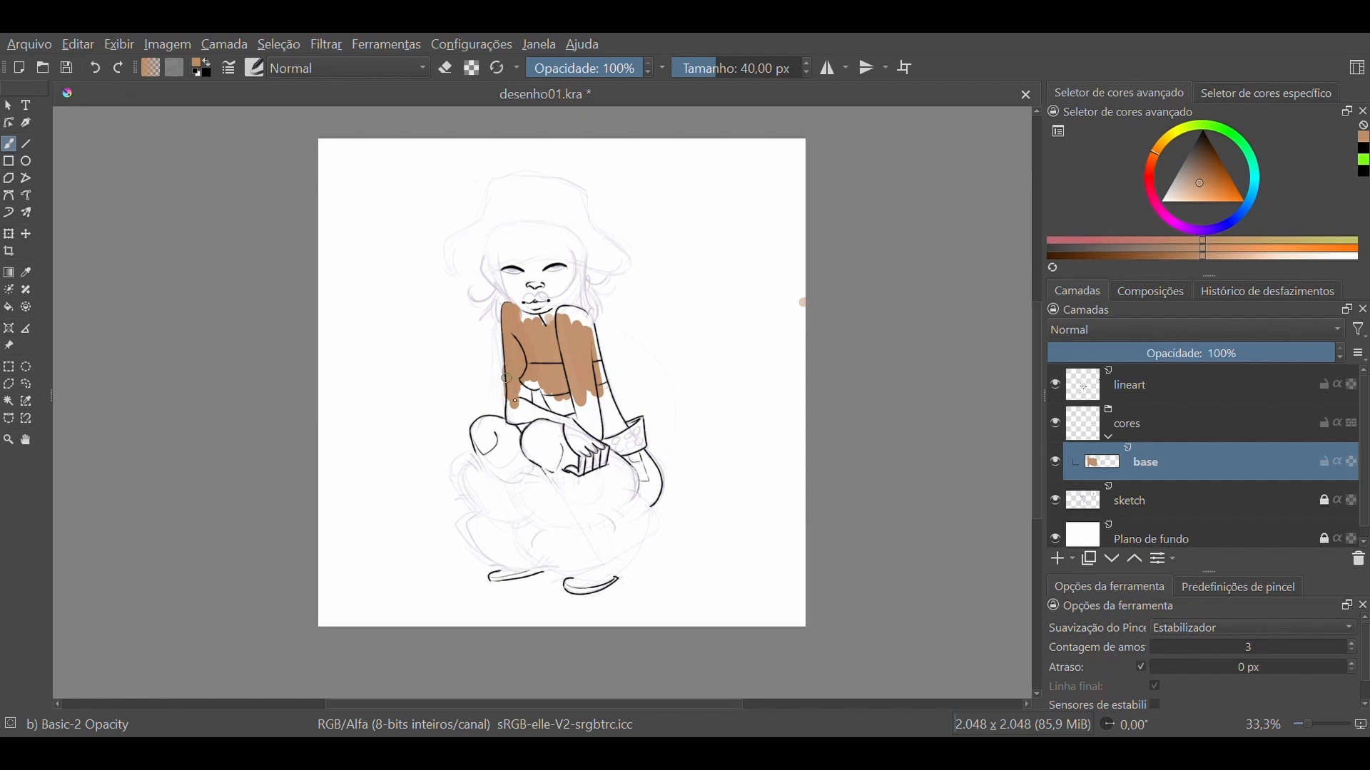
pyautogui.click(446, 67)
pyautogui.press('e')
pyautogui.moveTo(515, 278)
pyautogui.mouseDown()
pyautogui.moveTo(543, 339)
pyautogui.moveTo(544, 325)
pyautogui.moveTo(525, 287)
pyautogui.moveTo(535, 339)
pyautogui.moveTo(576, 331)
pyautogui.mouseUp()
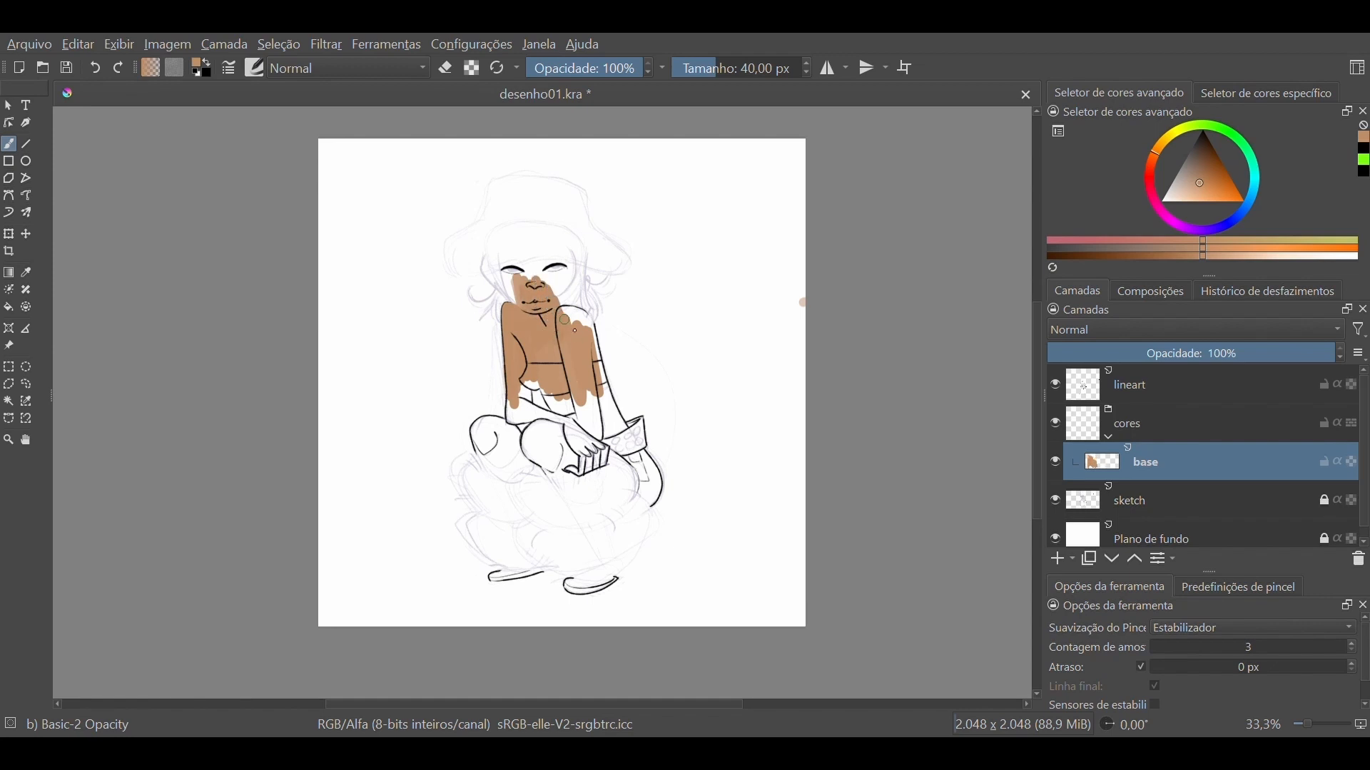
pyautogui.hotkey('ctrl', 'z')
pyautogui.hotkey('ctrl', 'z')
pyautogui.hotkey('ctrl', 'z')
pyautogui.hotkey('ctrl', 'z')
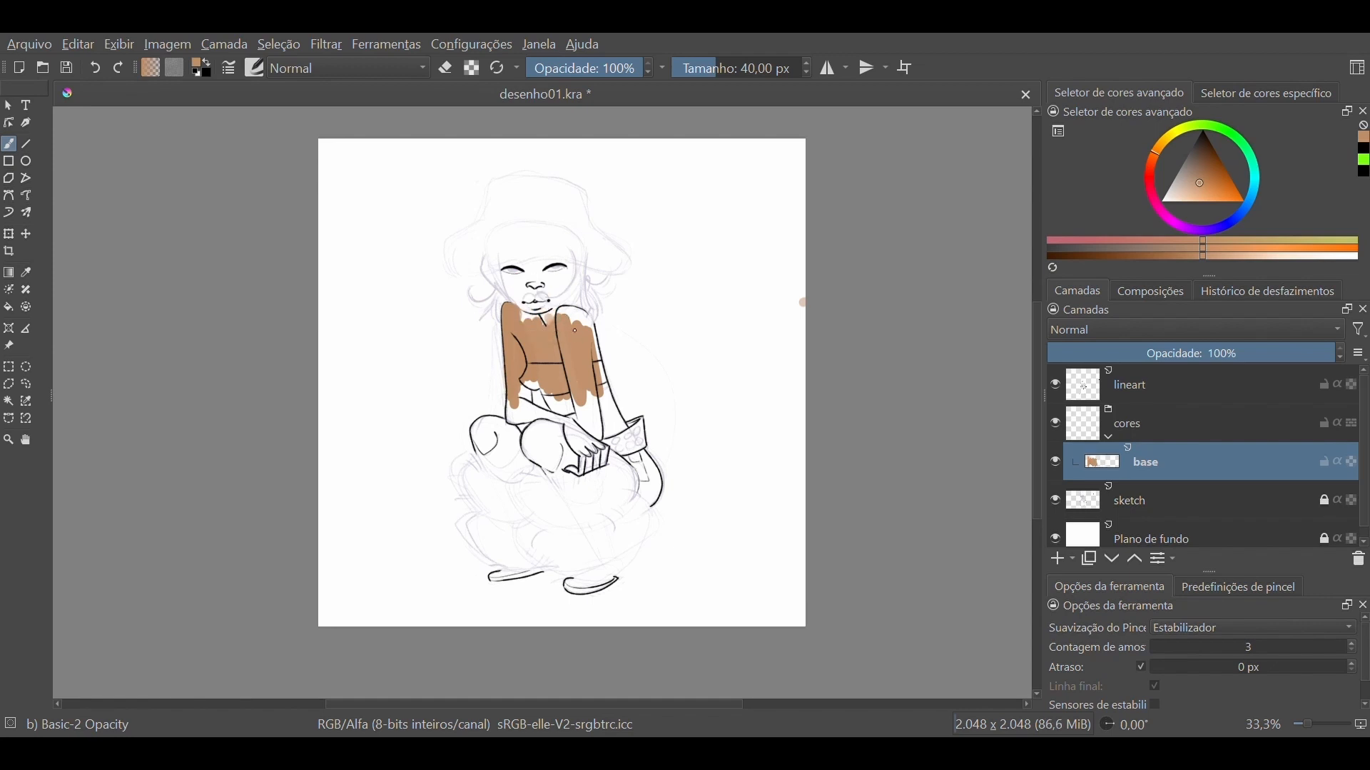
pyautogui.hotkey('ctrl', 'z')
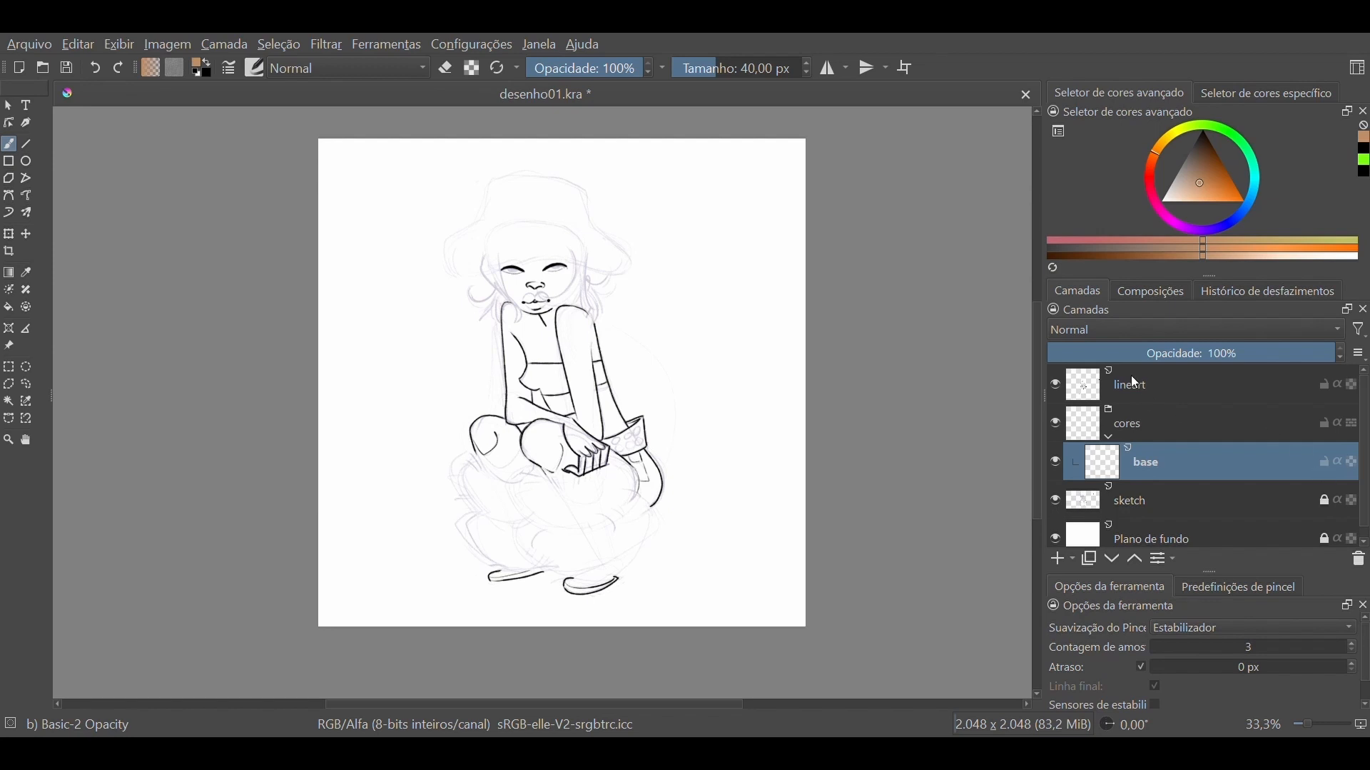
# Select both visible parts of the chest band on the lineart layer with the Contiguous Selection tool
pyautogui.click(1183, 386)
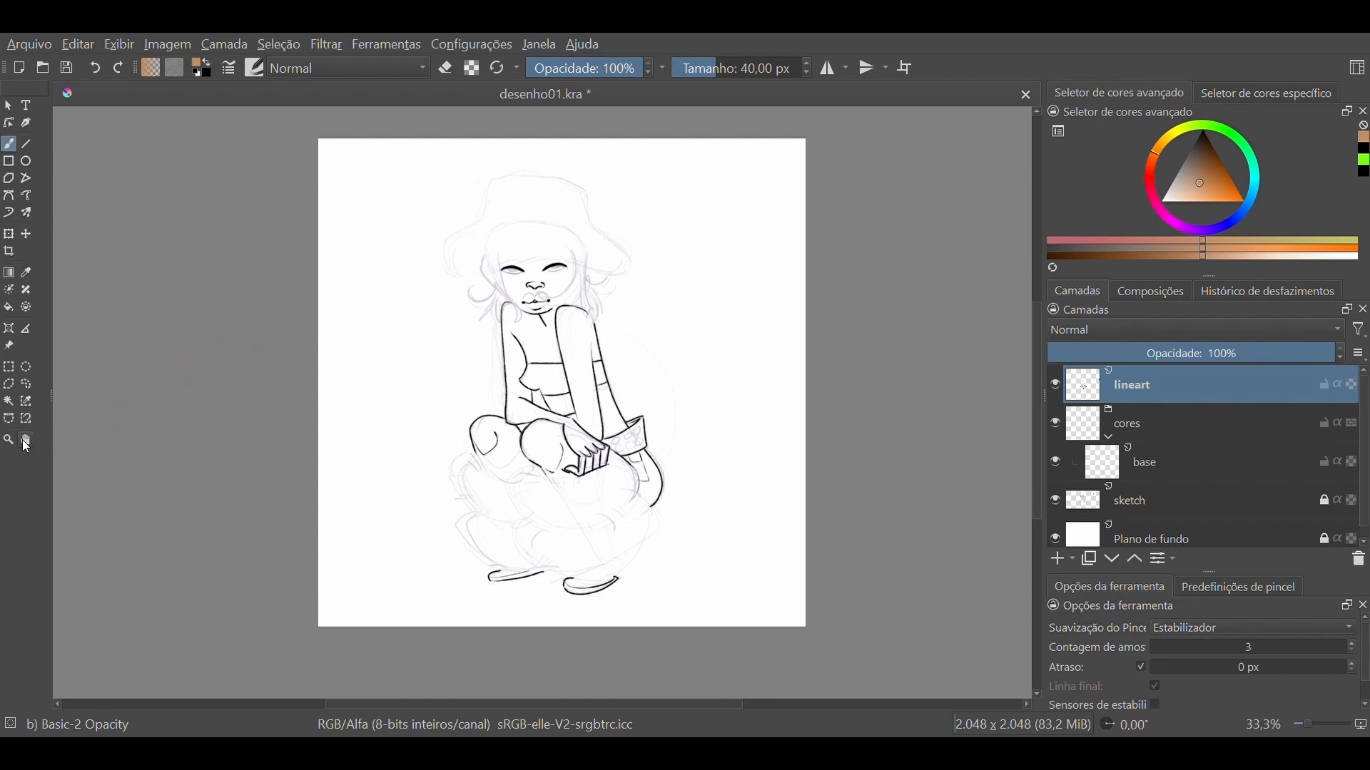
pyautogui.click(9, 404)
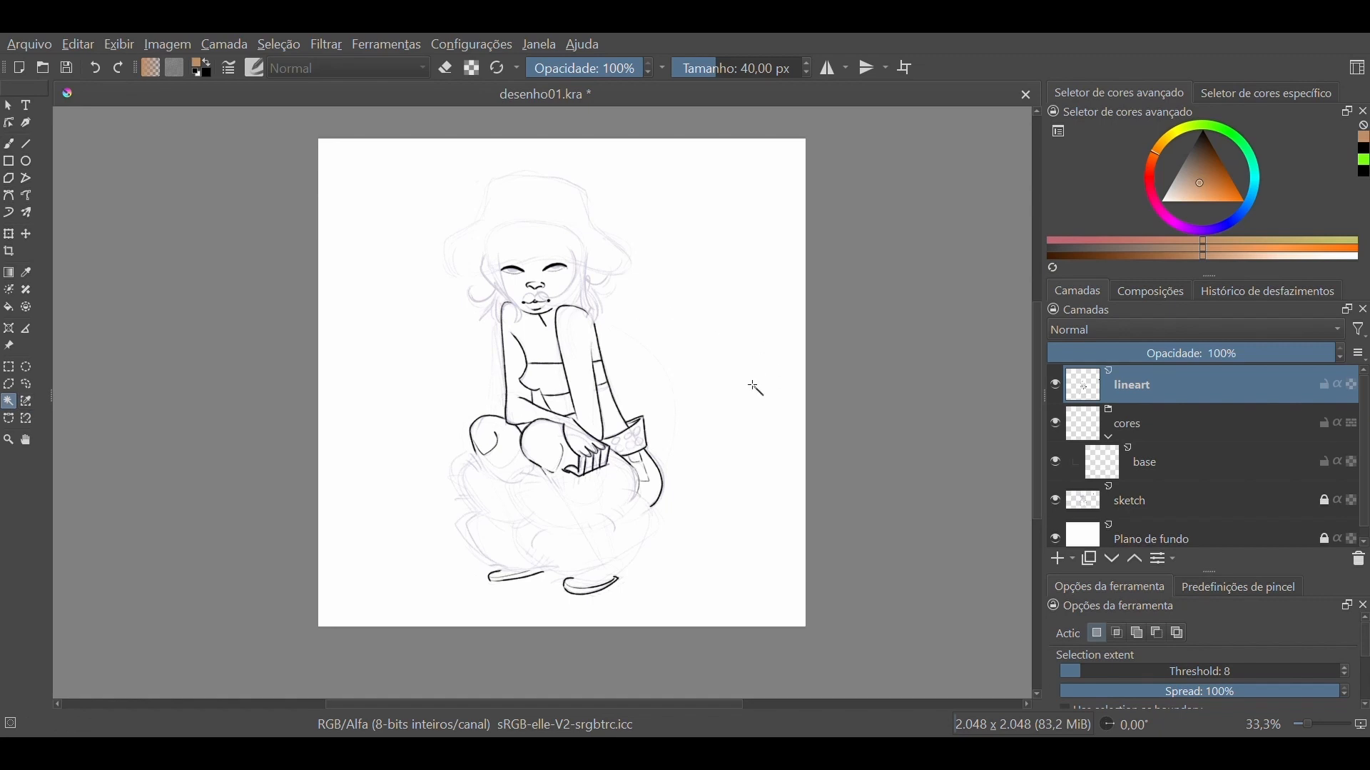
pyautogui.press('1')
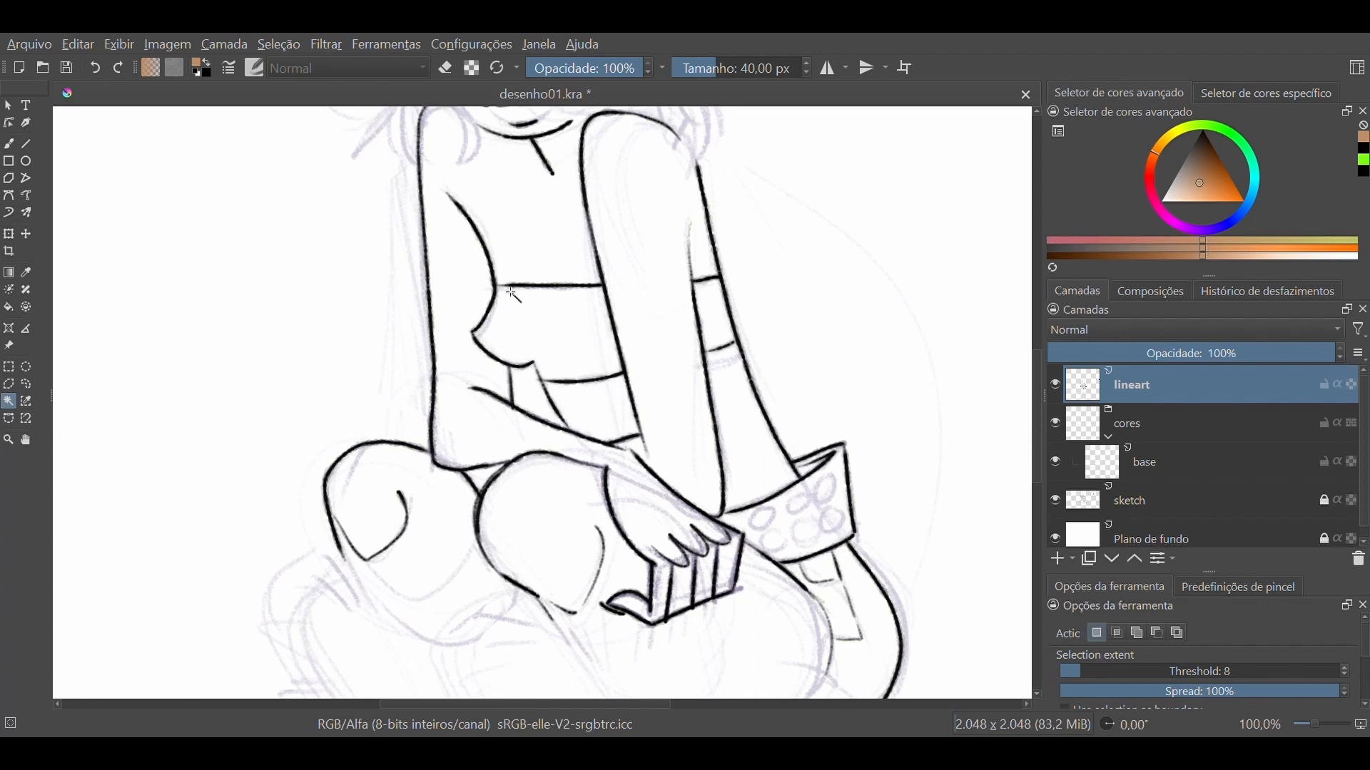
pyautogui.click(558, 330)
pyautogui.press('-')
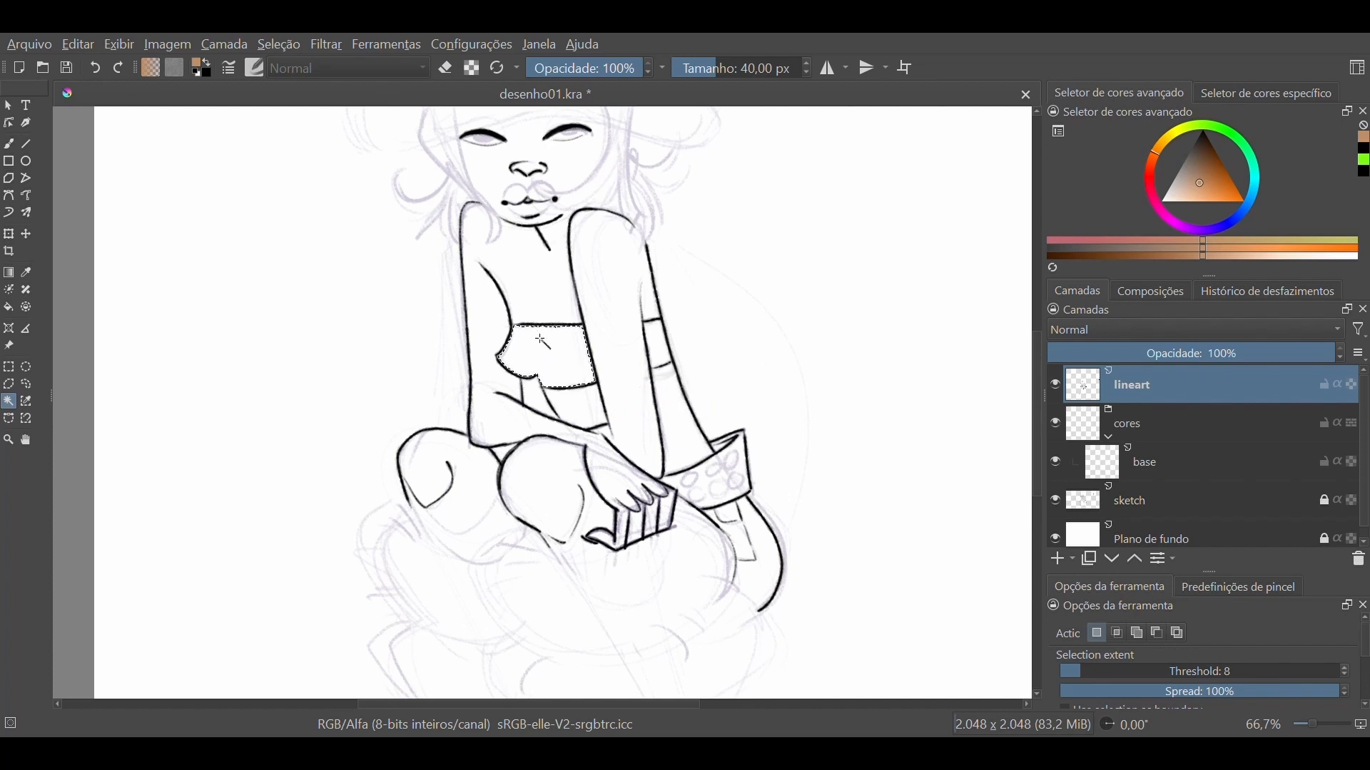
pyautogui.keyDown('shift'); pyautogui.click(658, 336); pyautogui.keyUp('shift')
# Outline the head with the Freehand Selection tool and add it to the chest band selection
pyautogui.click(27, 386)
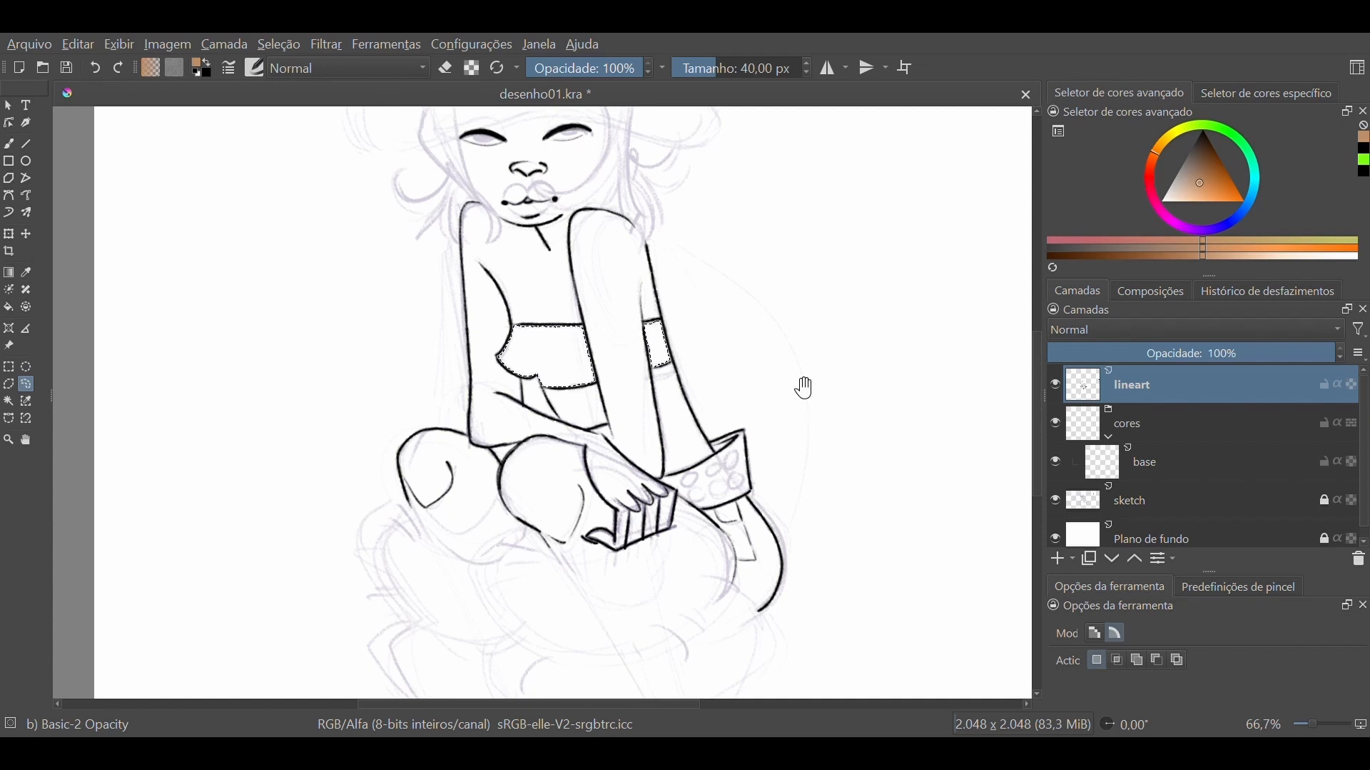
pyautogui.scroll(3, 642, 435)
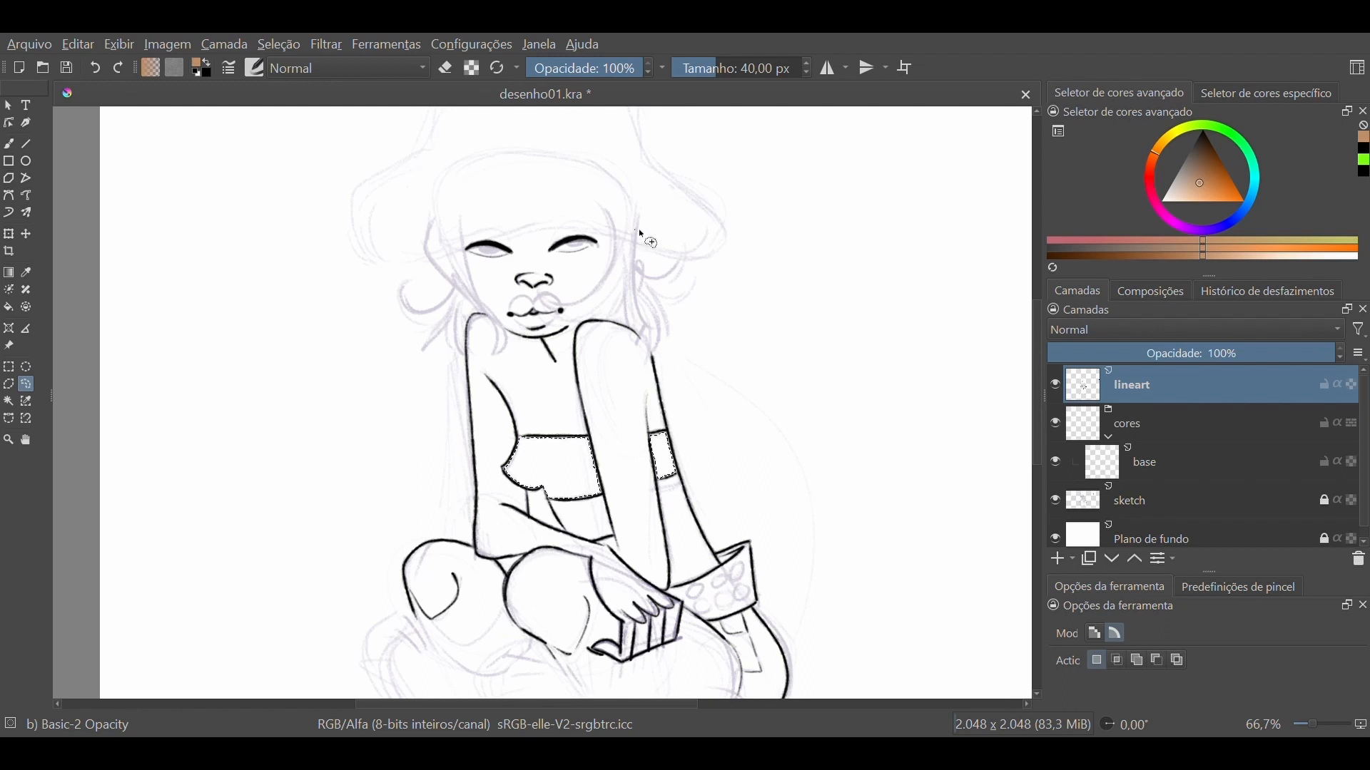
pyautogui.moveTo(638, 228)
pyautogui.mouseDown()
pyautogui.moveTo(624, 184)
pyautogui.moveTo(446, 191)
pyautogui.moveTo(452, 245)
pyautogui.moveTo(488, 317)
pyautogui.moveTo(472, 339)
pyautogui.moveTo(481, 355)
pyautogui.moveTo(624, 388)
pyautogui.moveTo(657, 382)
pyautogui.moveTo(640, 332)
pyautogui.mouseUp()
pyautogui.press('-')
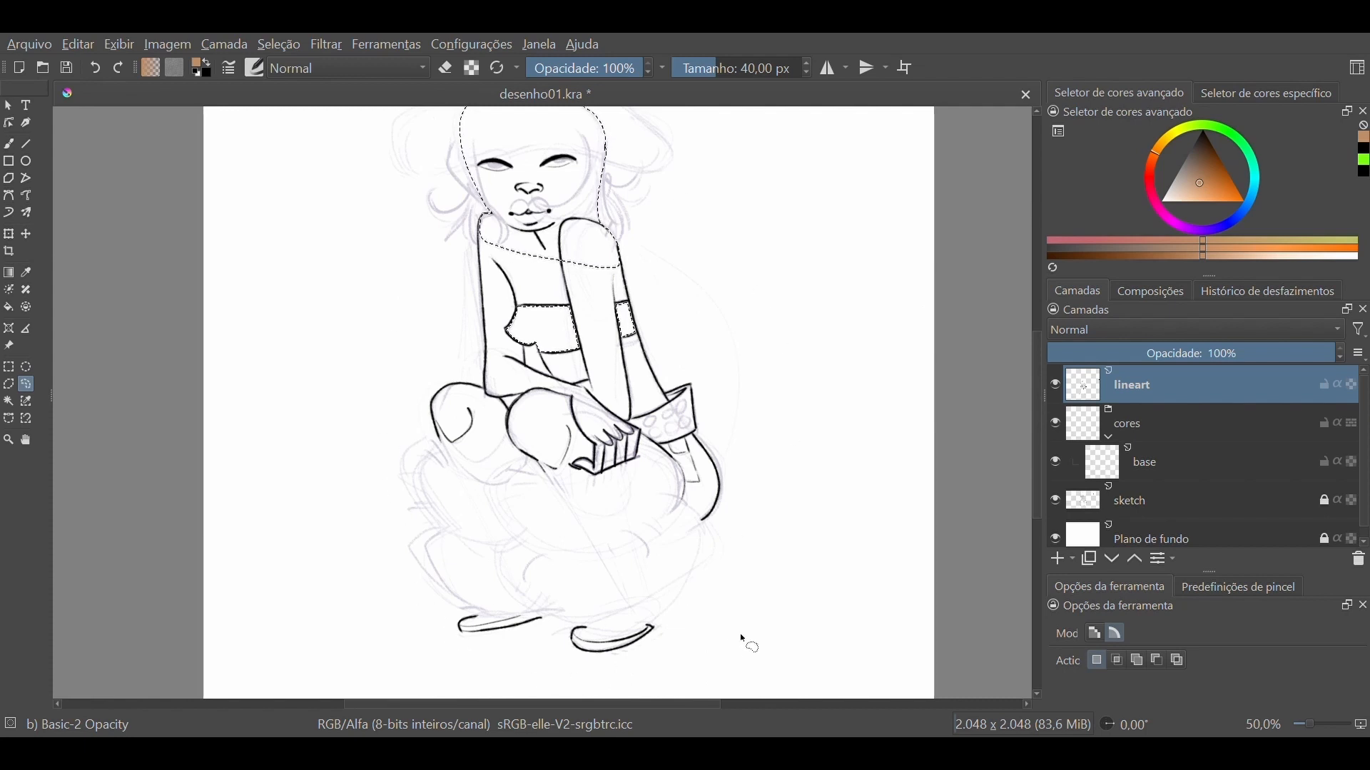
# Add the torso and arms to the selection, following the inked outline and leaving out the gap beside the waist
pyautogui.scroll(2, 429, 218)
pyautogui.moveTo(531, 248)
pyautogui.mouseDown()
pyautogui.moveTo(545, 464)
pyautogui.moveTo(600, 503)
pyautogui.moveTo(624, 473)
pyautogui.moveTo(685, 539)
pyautogui.moveTo(553, 495)
pyautogui.moveTo(591, 577)
pyautogui.moveTo(716, 576)
pyautogui.moveTo(792, 669)
pyautogui.moveTo(798, 611)
pyautogui.moveTo(744, 521)
pyautogui.mouseUp()
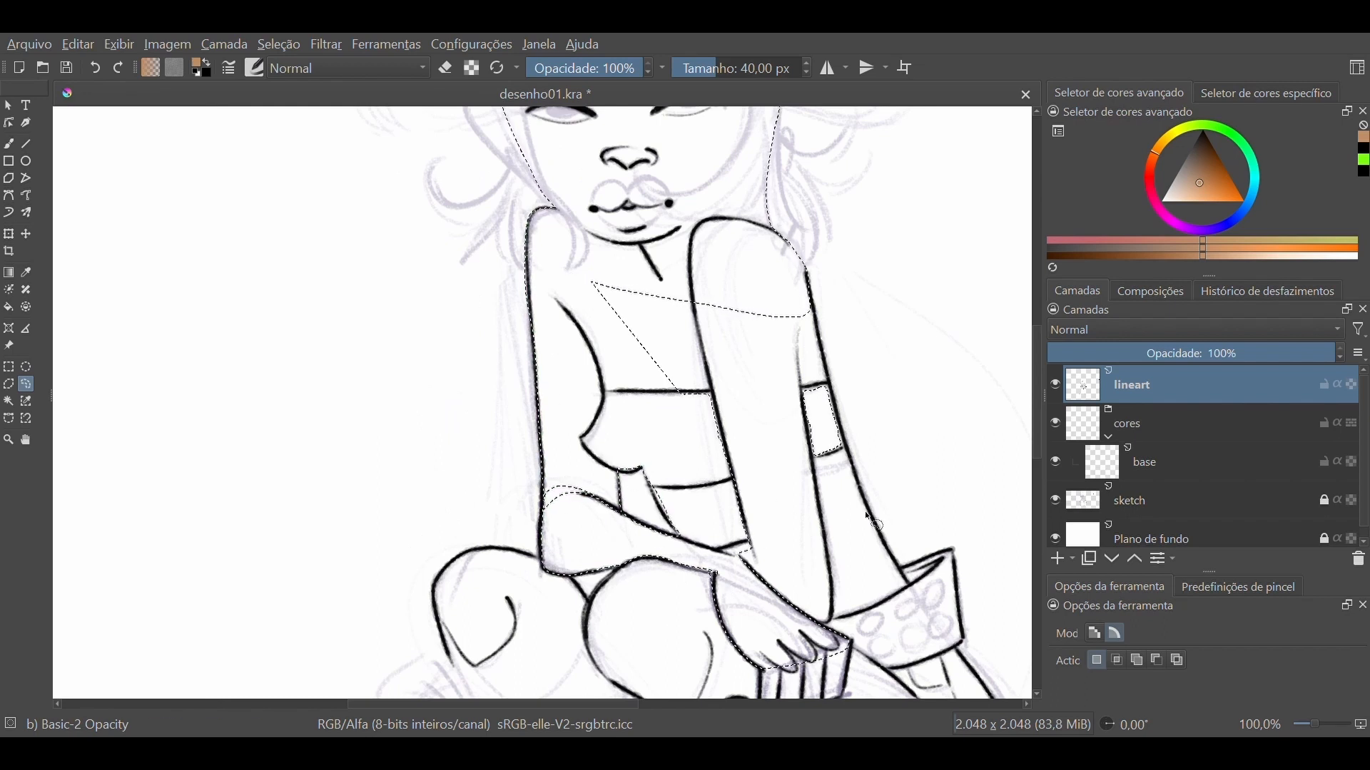
pyautogui.hotkey('ctrl', 'z')
pyautogui.hotkey('ctrl', 'shift', 'z')
pyautogui.scroll(-2, 600, 593)
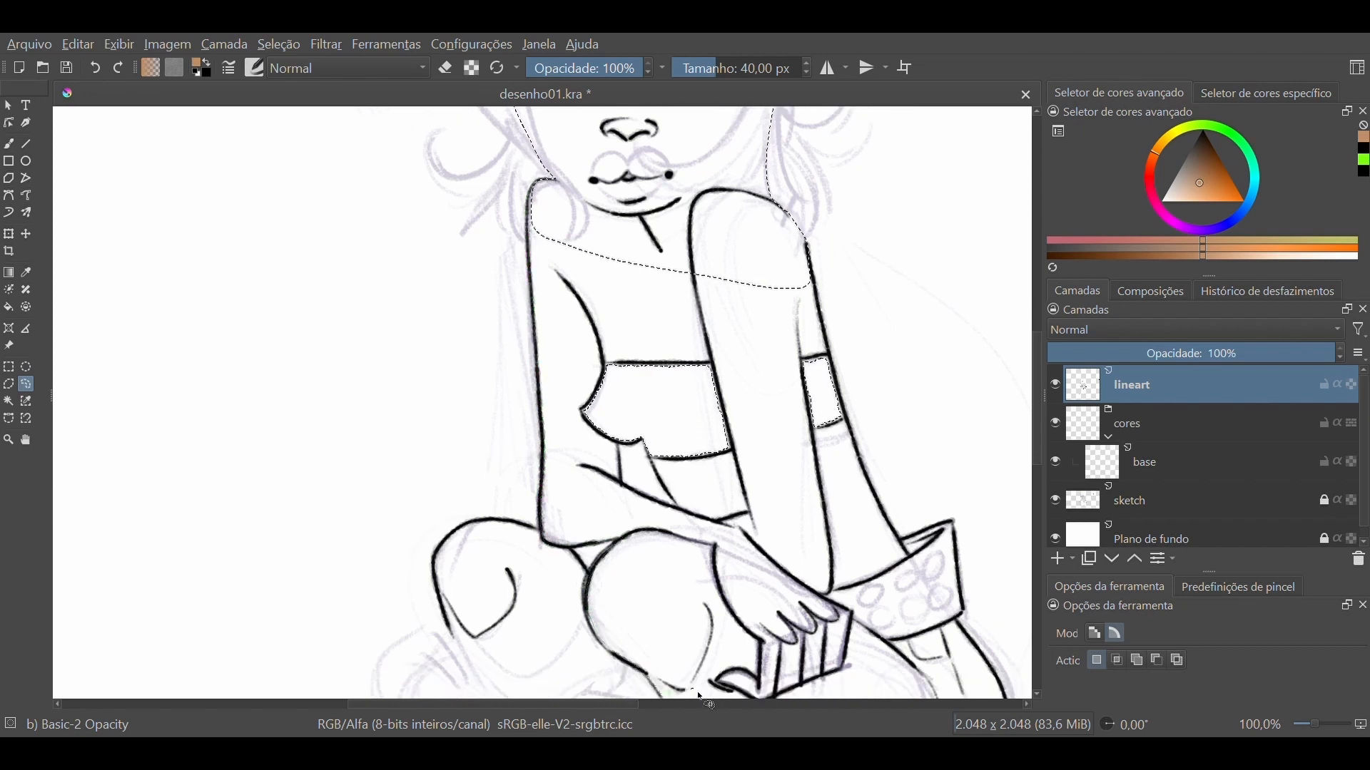
pyautogui.moveTo(905, 584); pyautogui.dragTo(802, 594)
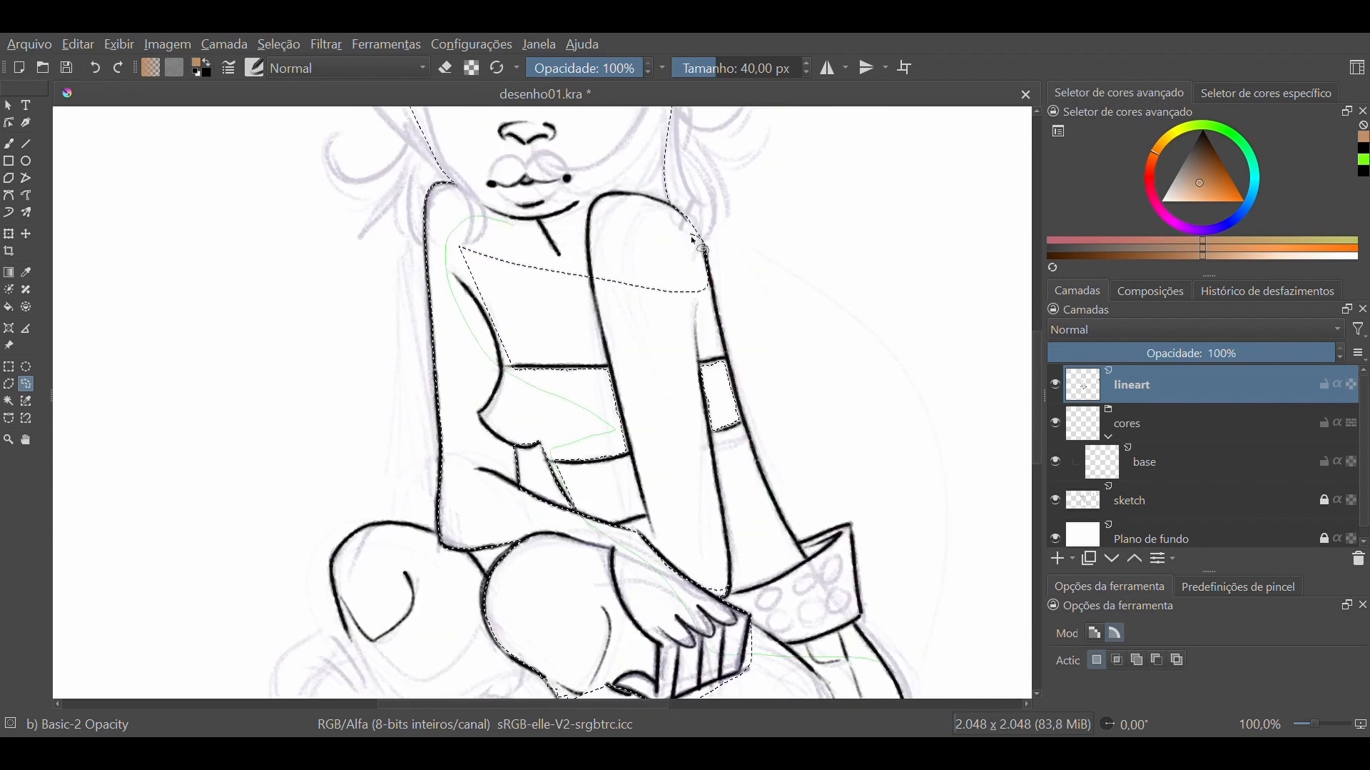
# Extend the freehand selection to cover the knees, bent legs and both feet
pyautogui.scroll(-10, 840, 581)
pyautogui.moveTo(582, 397); pyautogui.dragTo(899, 503)
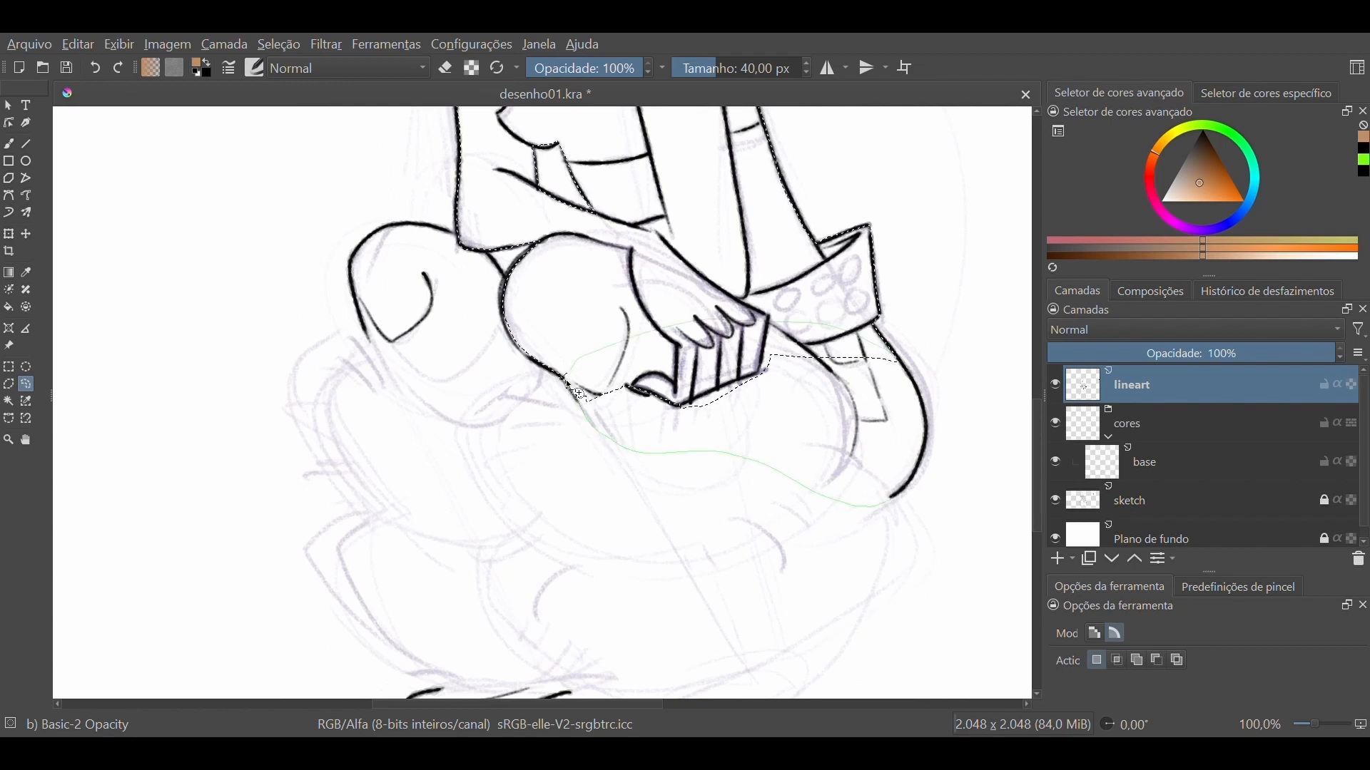
pyautogui.moveTo(756, 529); pyautogui.dragTo(799, 296)
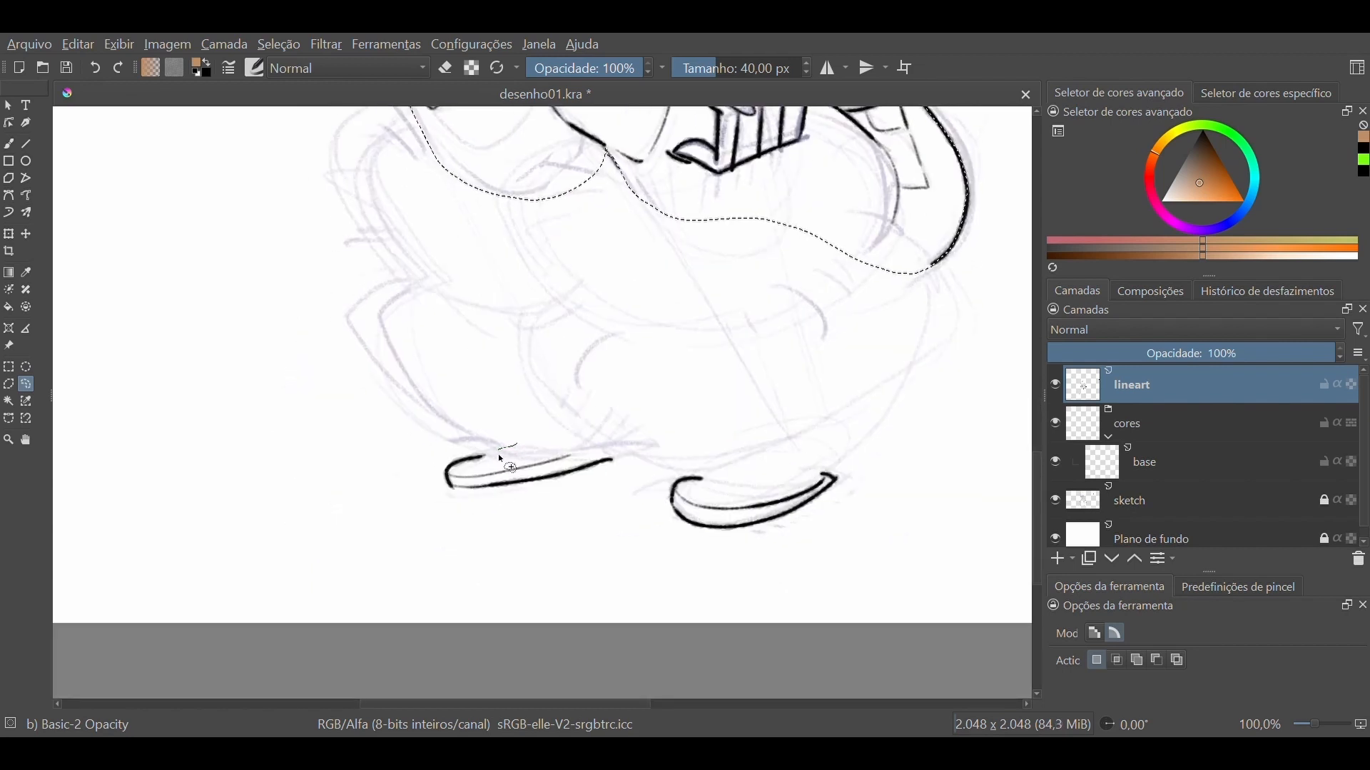
pyautogui.scroll(-2, 835, 493)
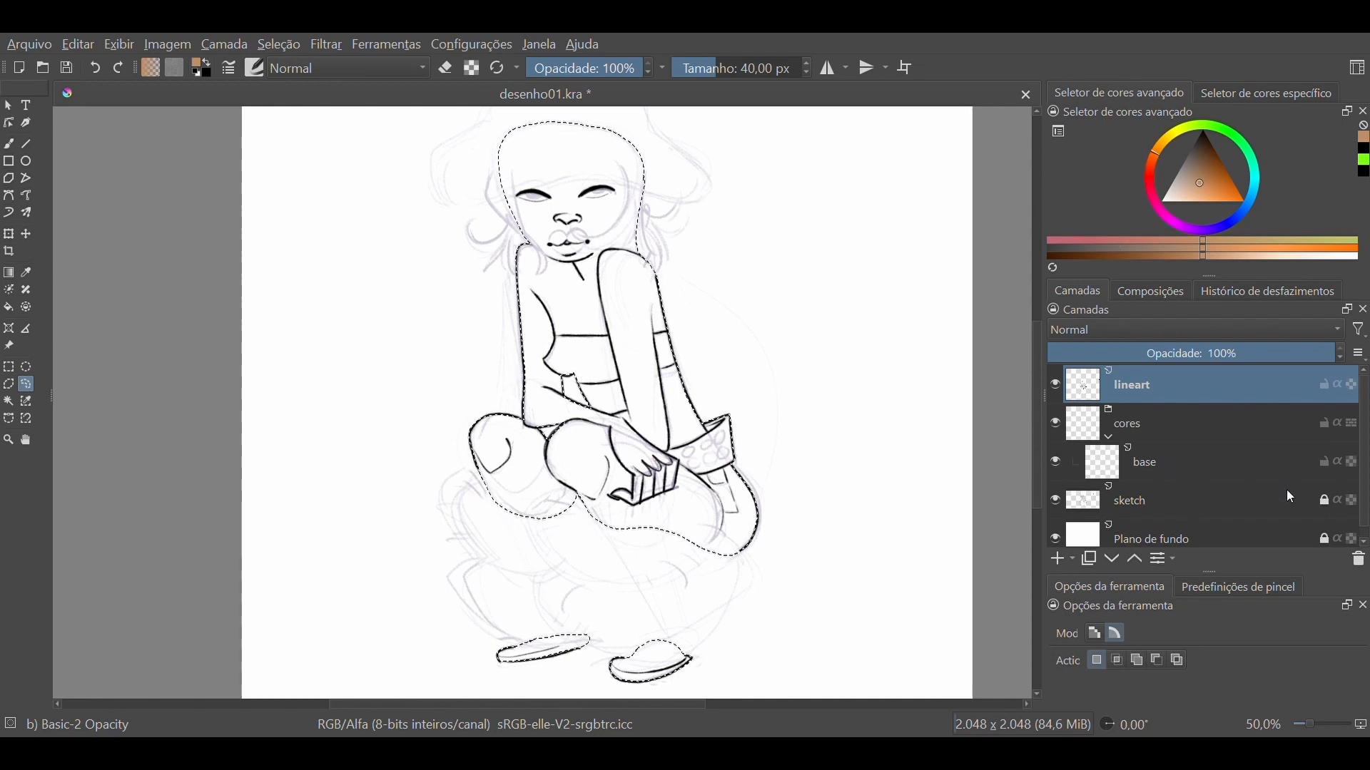
# Fill the selected body and feet with the brown skin tone on the base layer using the Fill tool
pyautogui.click(1234, 460)
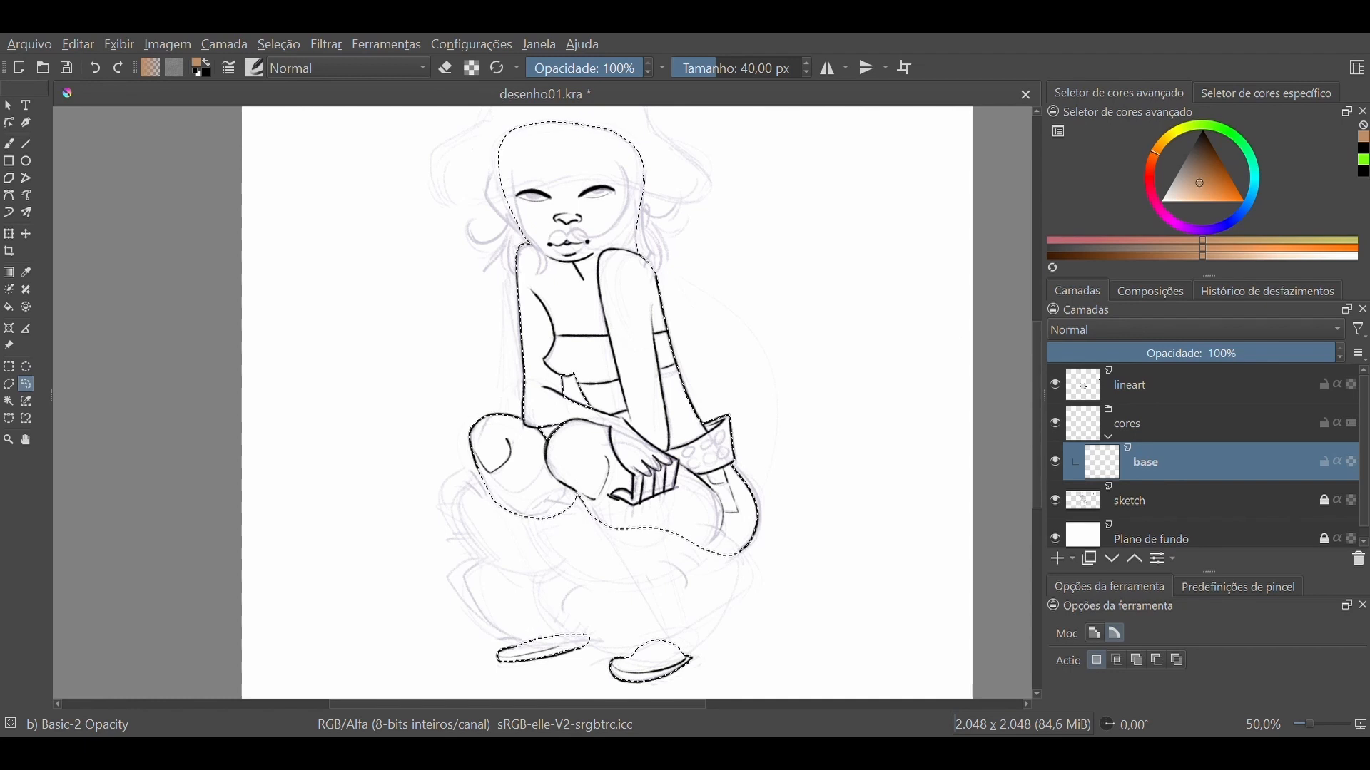
pyautogui.click(15, 315)
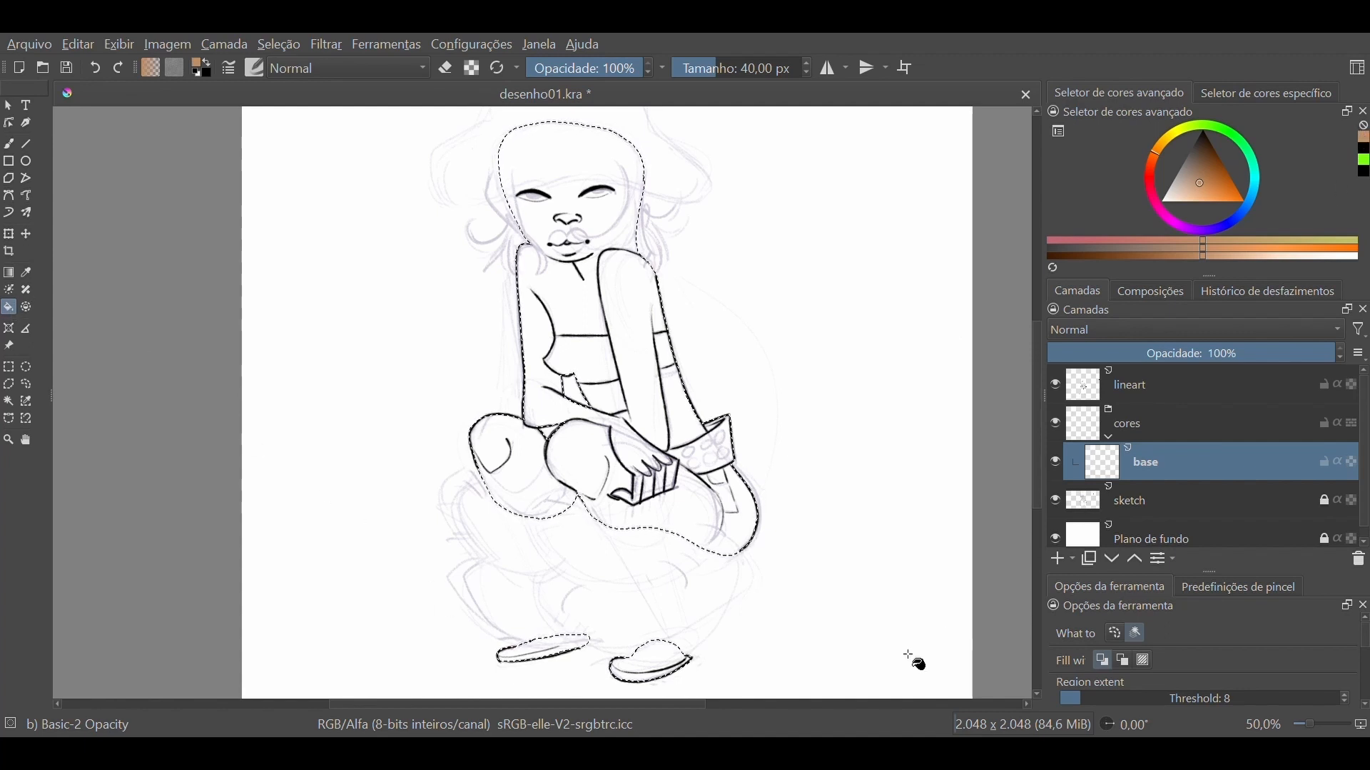
pyautogui.click(571, 284)
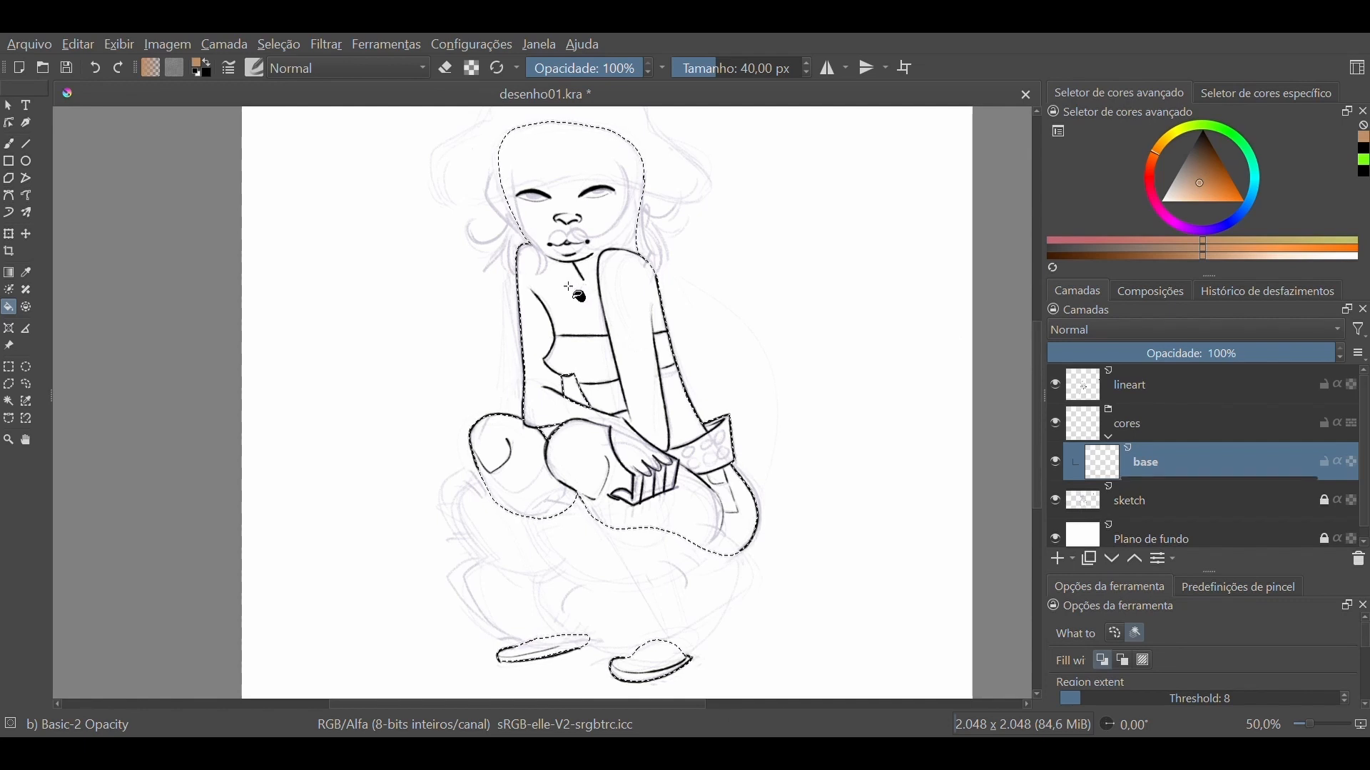
pyautogui.click(647, 662)
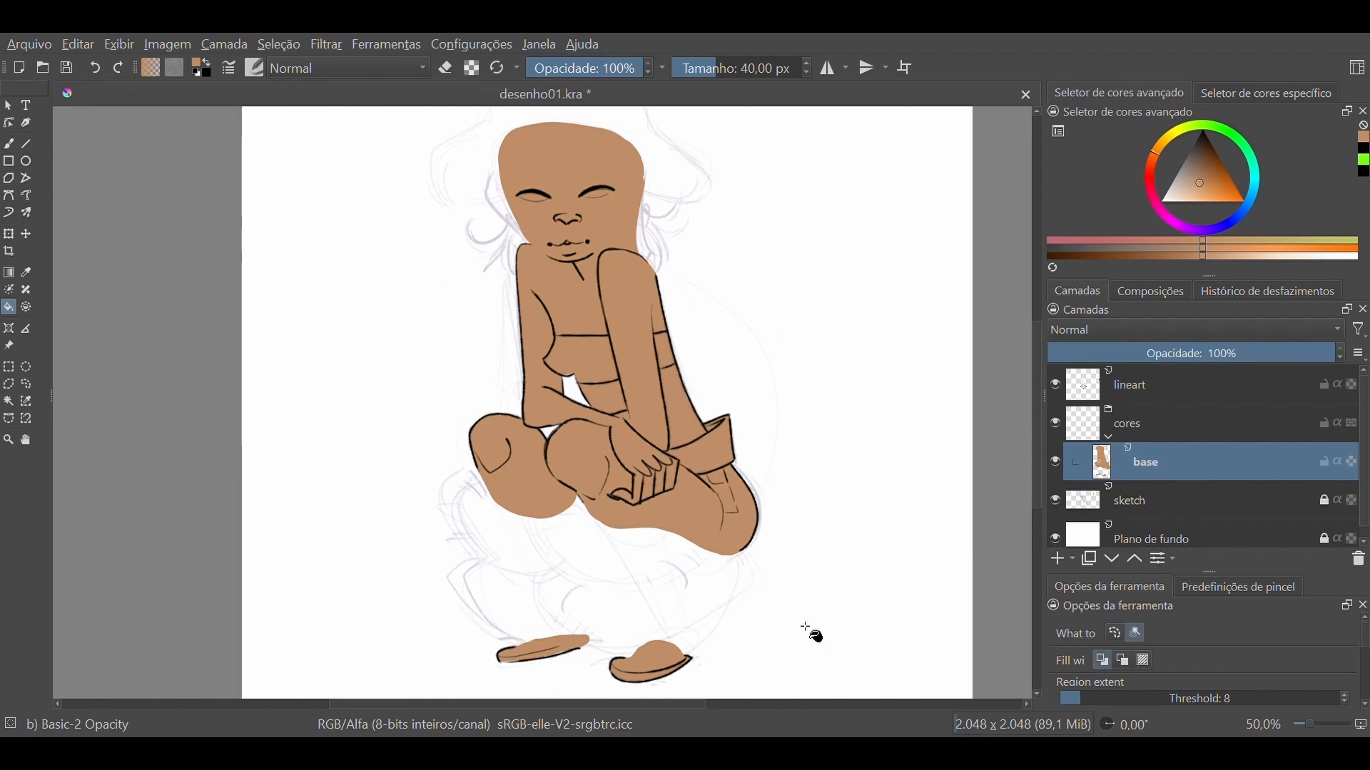
# Switch to the Freehand Brush tool, reduce its size to 26 px and check the brown fill around the arms and legs
pyautogui.press('+')
pyautogui.press('+')
pyautogui.press('+')
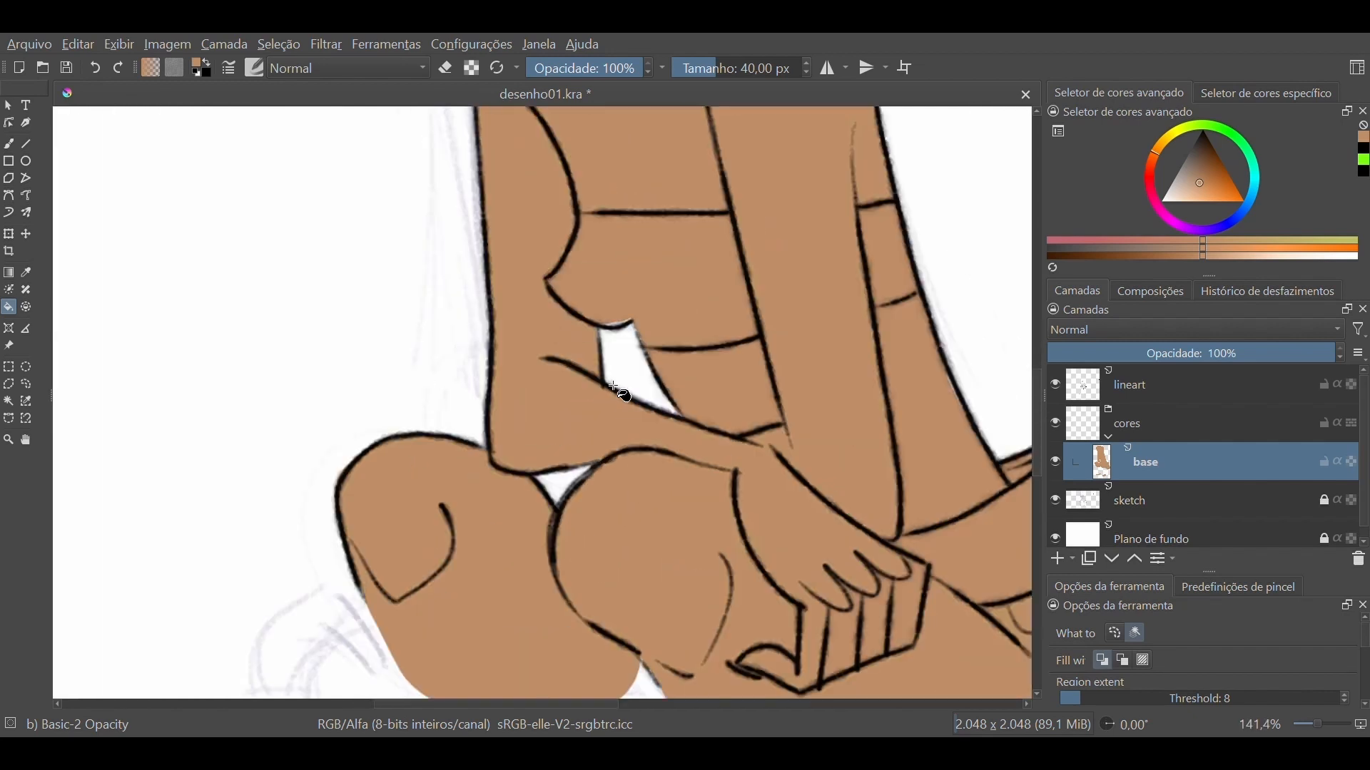
pyautogui.press('-')
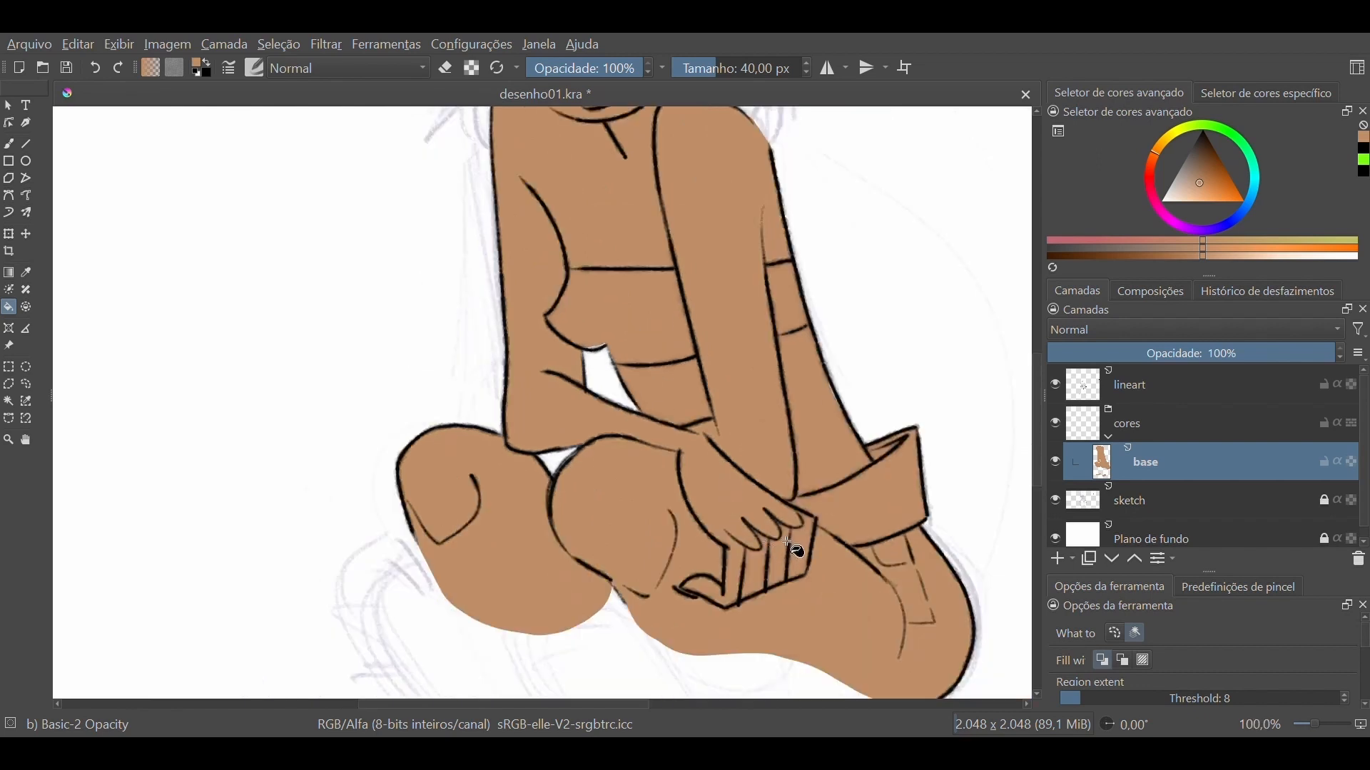
pyautogui.press('-')
pyautogui.moveTo(811, 428)
pyautogui.mouseDown()
pyautogui.moveTo(832, 566)
pyautogui.moveTo(797, 508)
pyautogui.mouseUp()
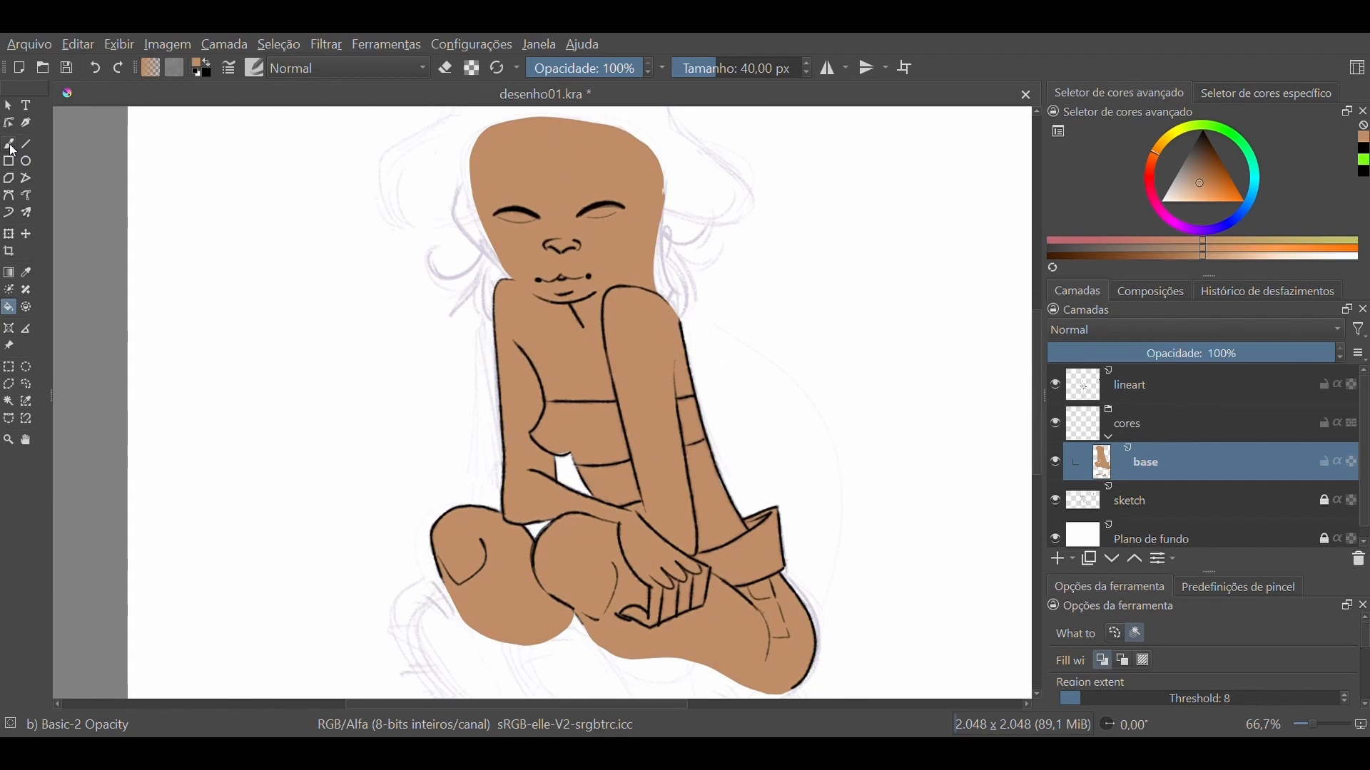
pyautogui.click(12, 147)
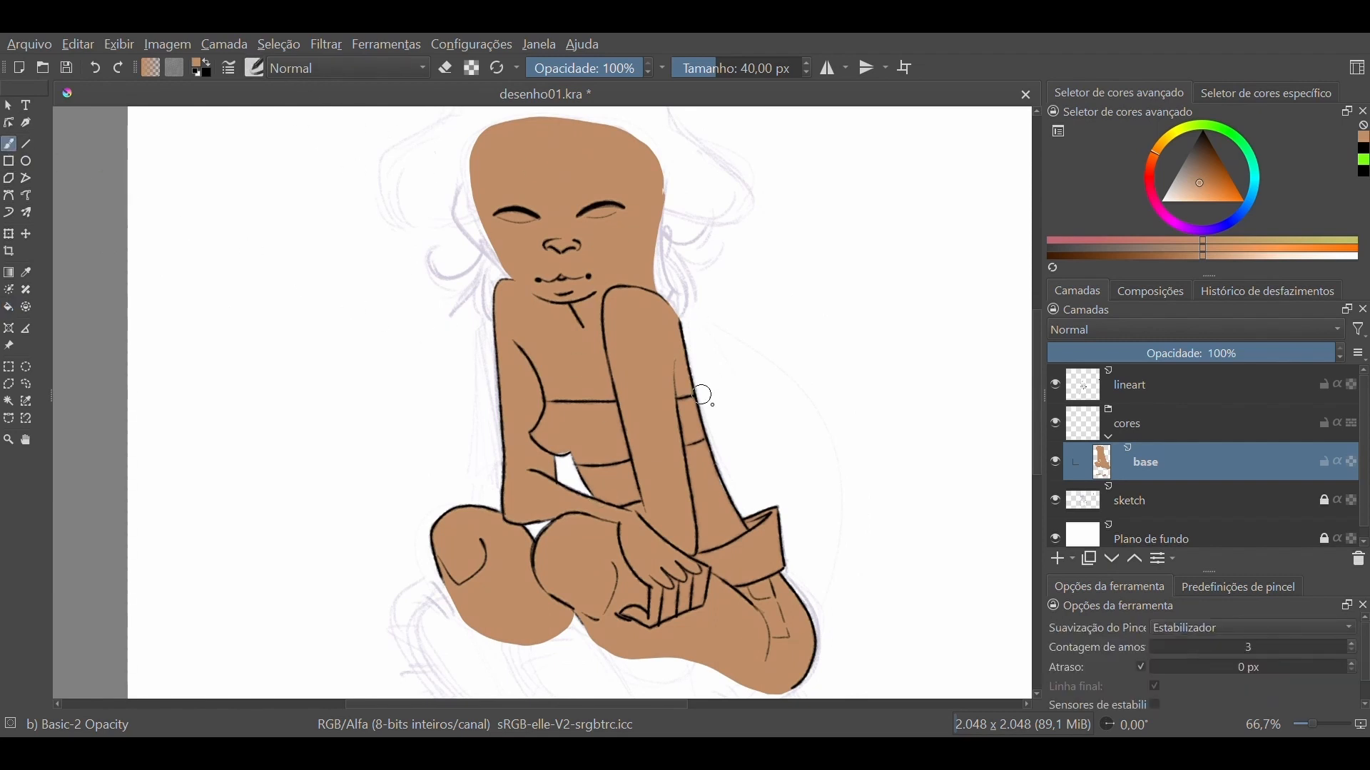
pyautogui.press('[')
pyautogui.press('[')
pyautogui.press('[')
pyautogui.press('[')
pyautogui.press('[')
pyautogui.press('[')
pyautogui.press('+')
pyautogui.press('+')
pyautogui.press('+')
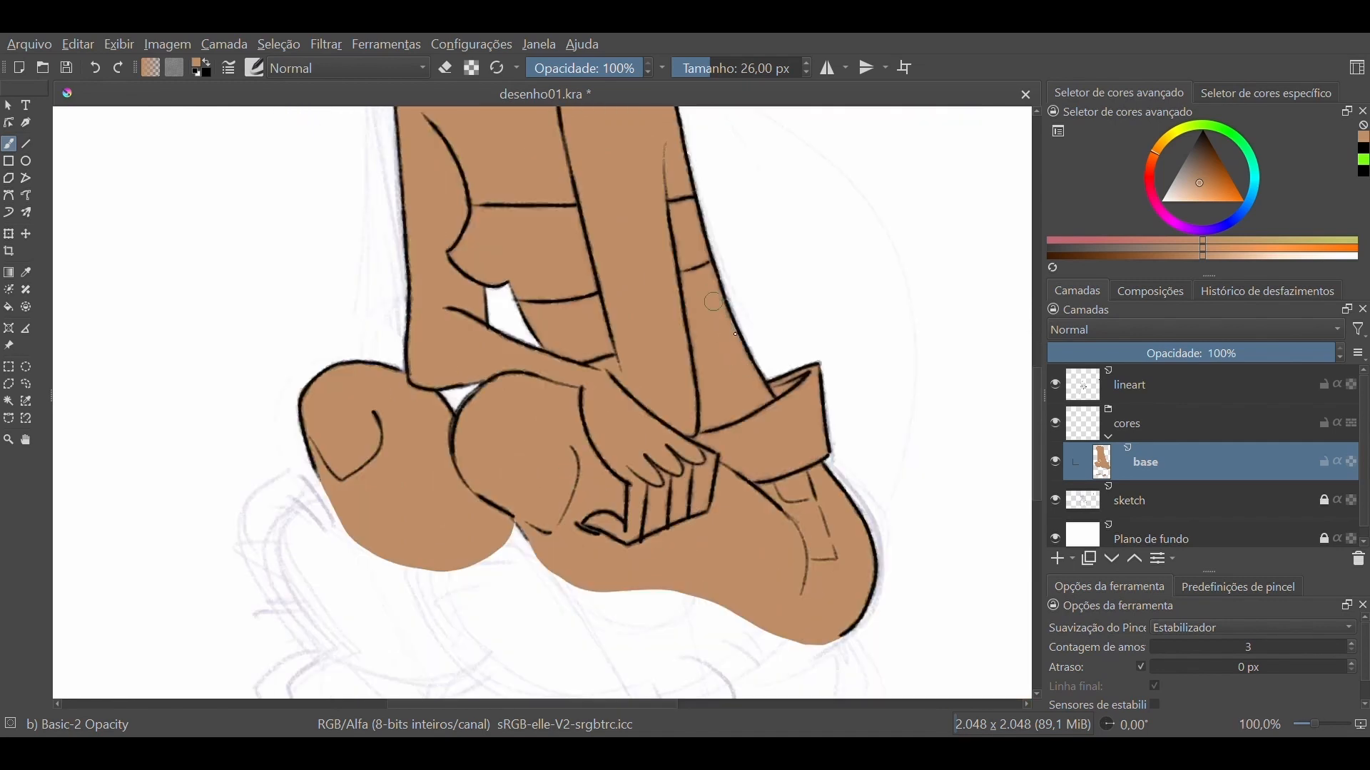
pyautogui.press('-')
pyautogui.press('-')
pyautogui.press('-')
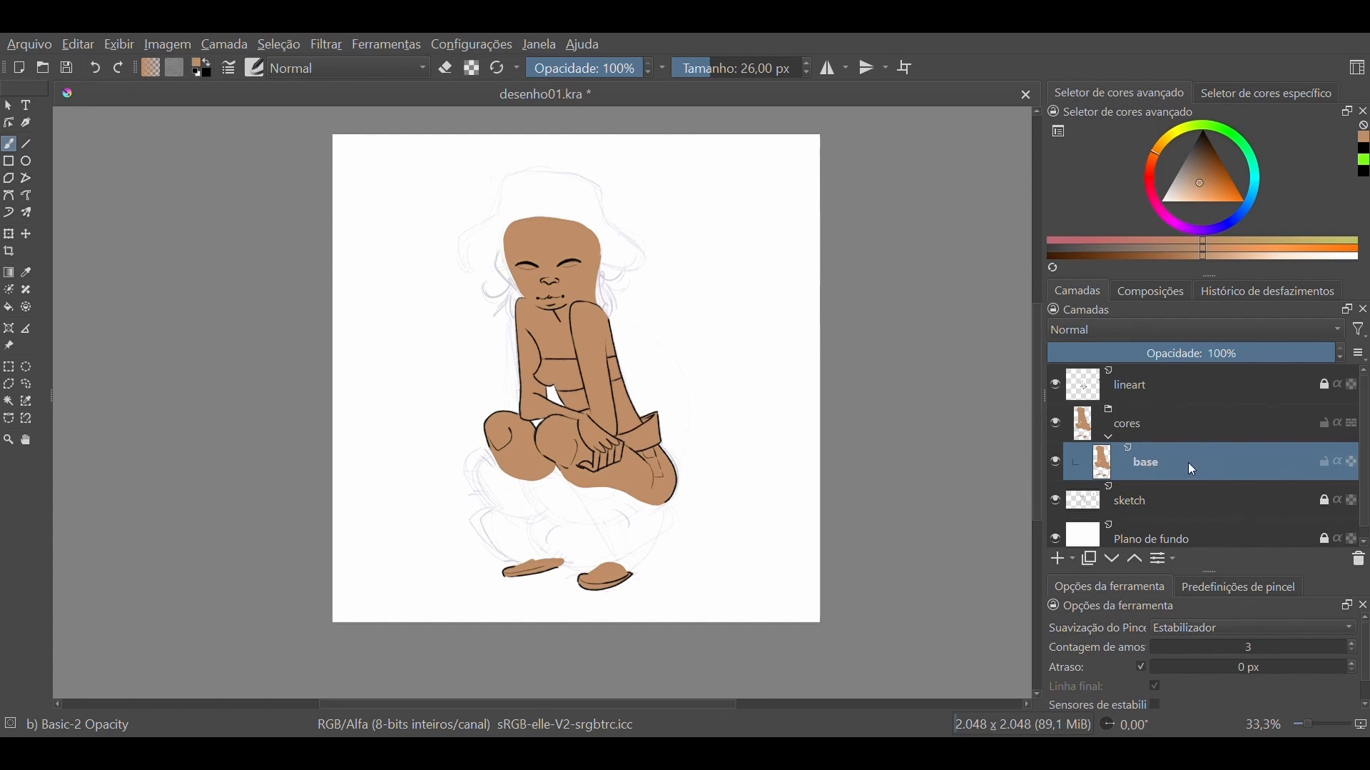
# Add a paint layer above base in the cores group, name it top and turn on its inherit alpha option
pyautogui.click(1059, 562)
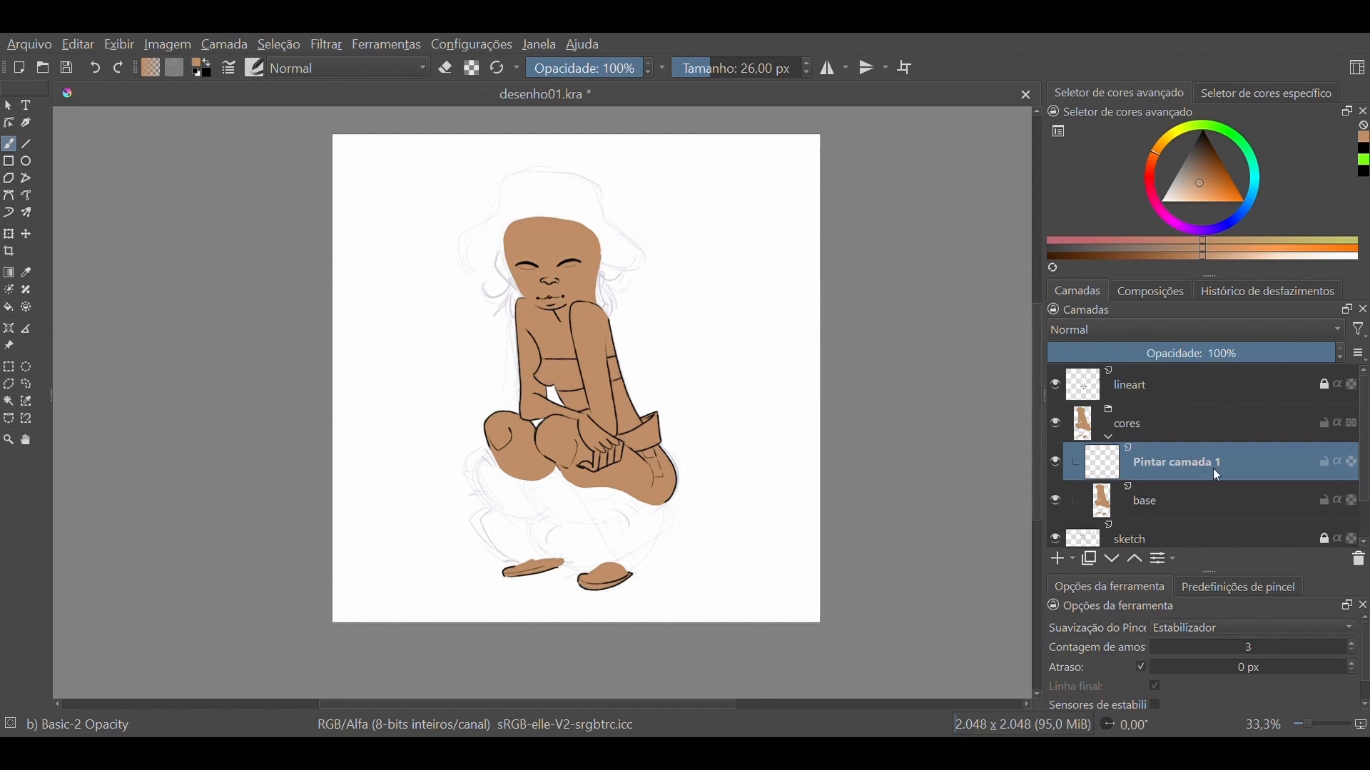
pyautogui.doubleClick(1224, 476)
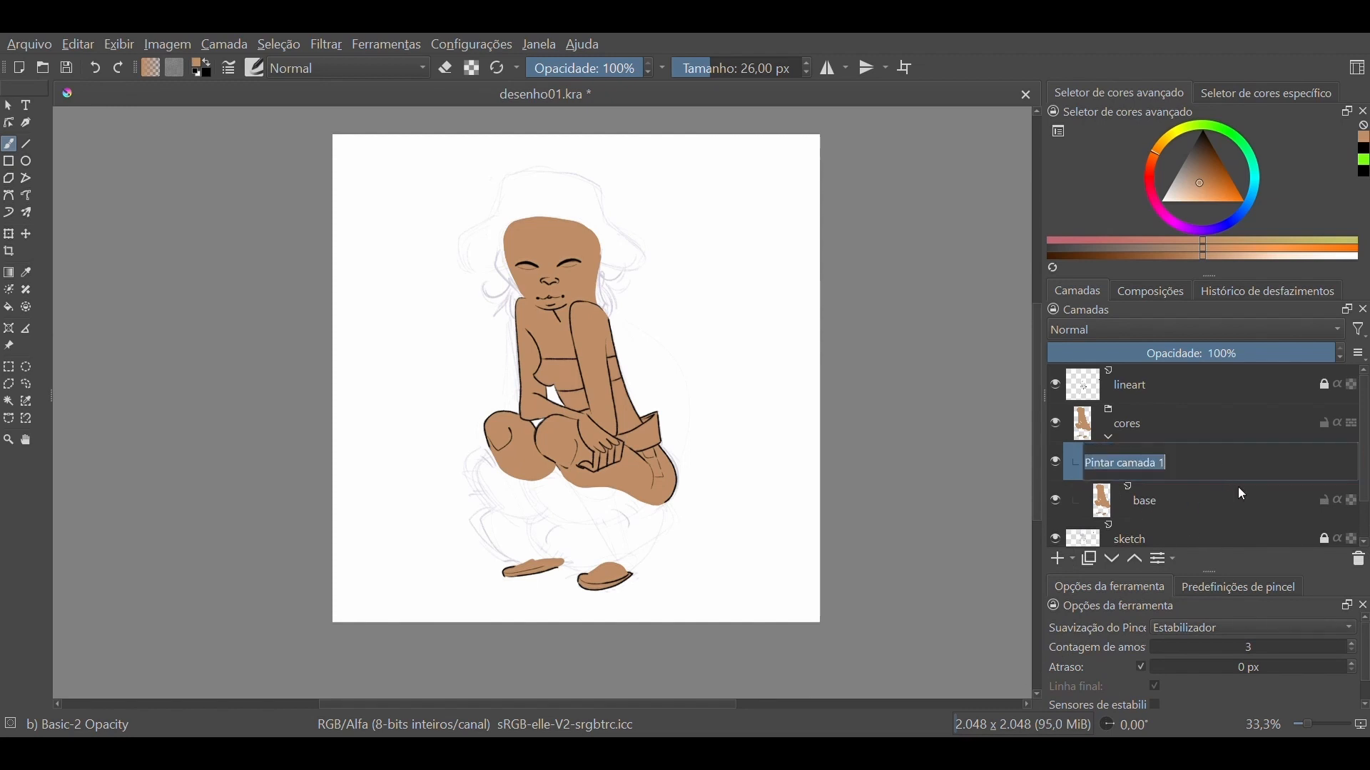
pyautogui.write('top')
pyautogui.press('Return')
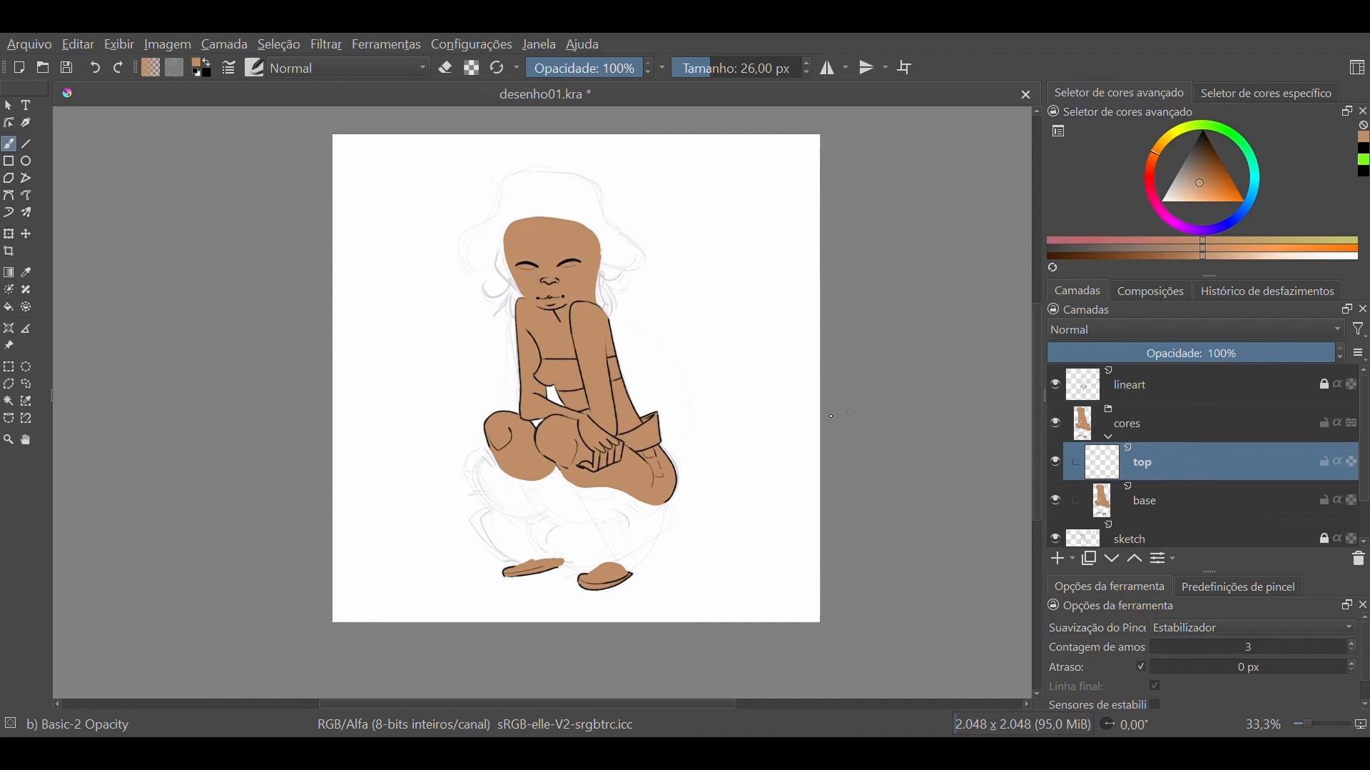
pyautogui.scroll(-1, 1365, 462)
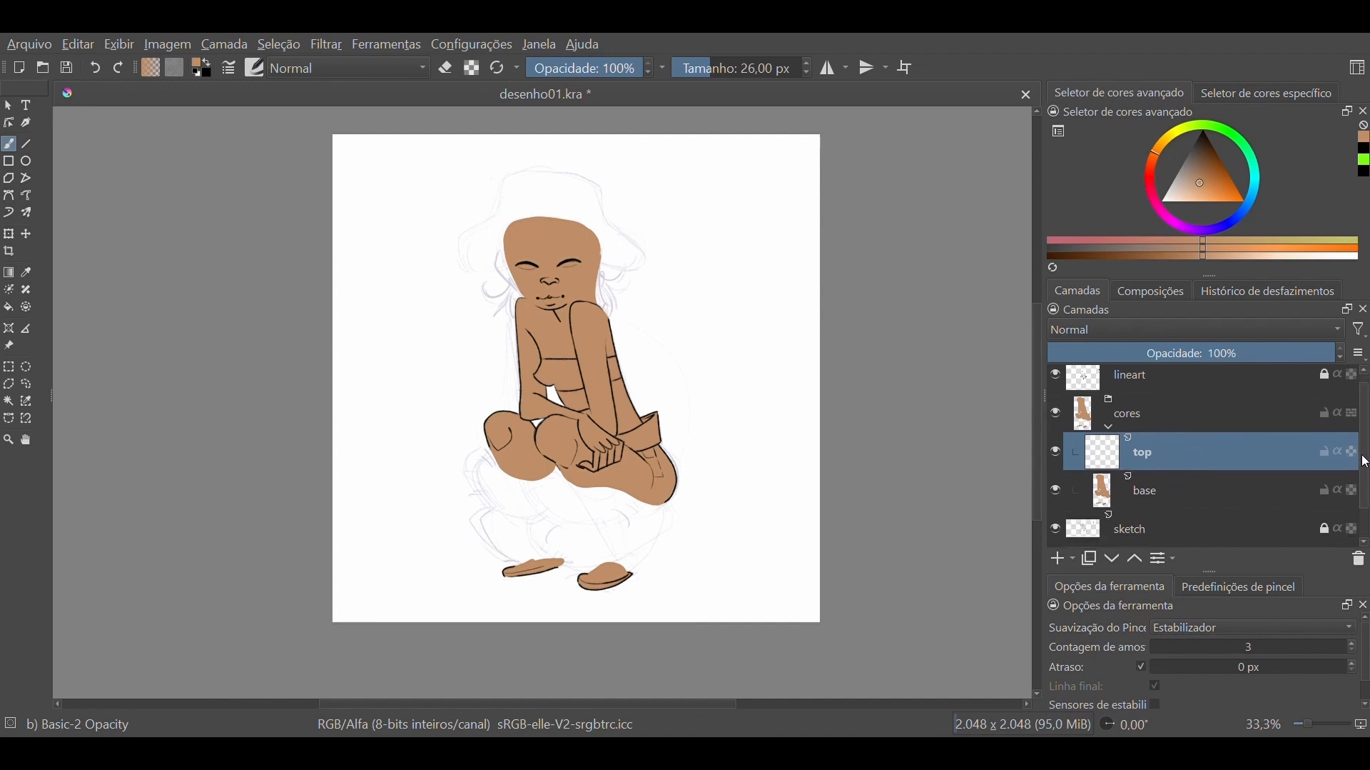
pyautogui.scroll(-3, 1365, 462)
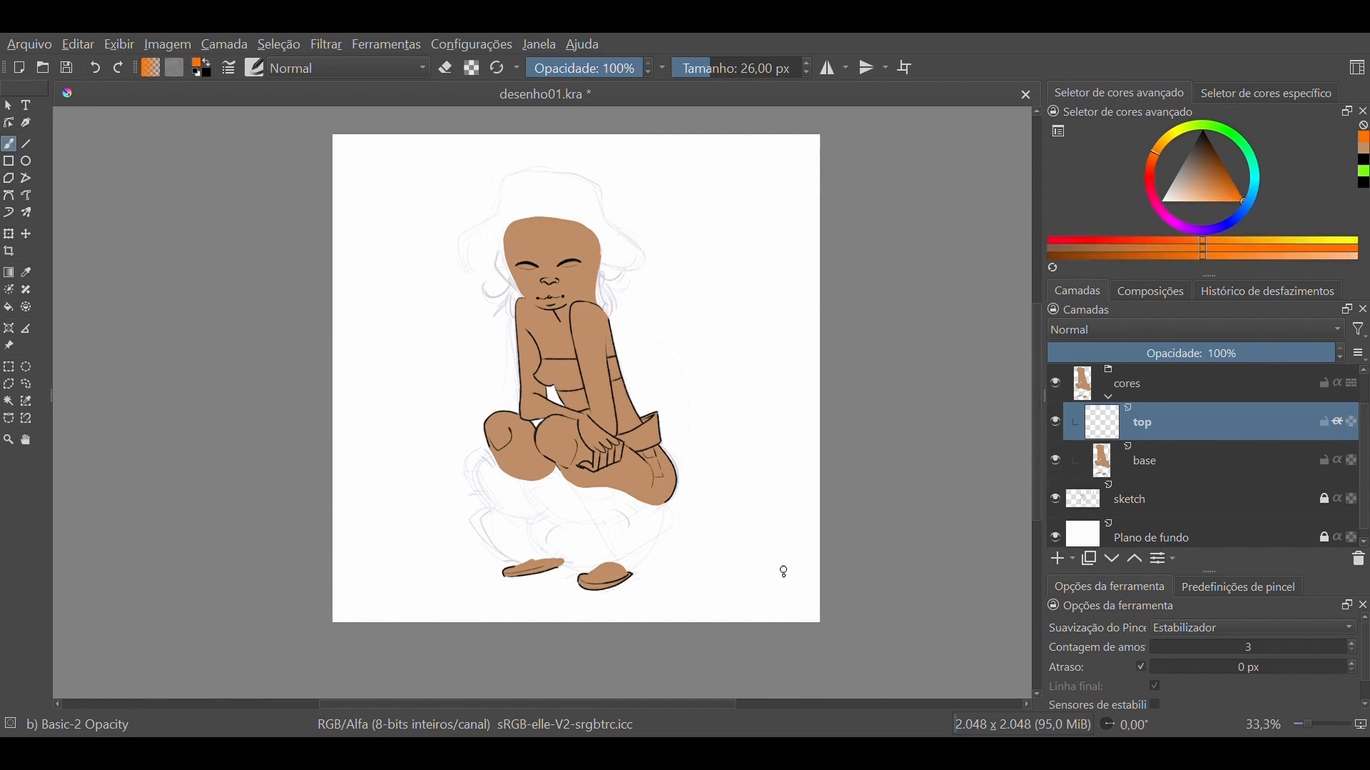
# Try painting orange stripes across the body and face on the top layer, and clear them all
pyautogui.moveTo(634, 304)
pyautogui.mouseDown()
pyautogui.moveTo(500, 369)
pyautogui.moveTo(645, 297)
pyautogui.moveTo(481, 405)
pyautogui.moveTo(648, 336)
pyautogui.moveTo(623, 374)
pyautogui.moveTo(610, 489)
pyautogui.moveTo(663, 503)
pyautogui.mouseUp()
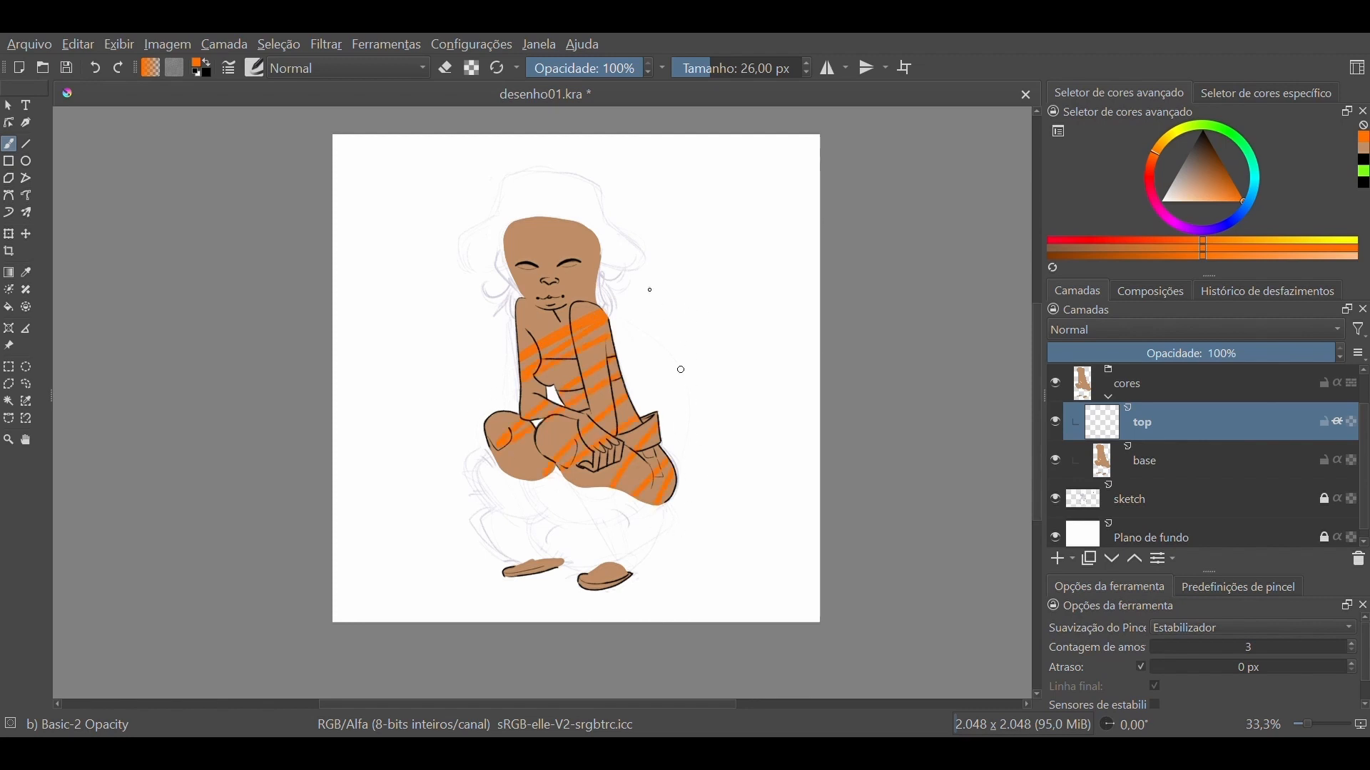
pyautogui.moveTo(599, 246); pyautogui.dragTo(524, 286)
pyautogui.moveTo(549, 220); pyautogui.dragTo(517, 277)
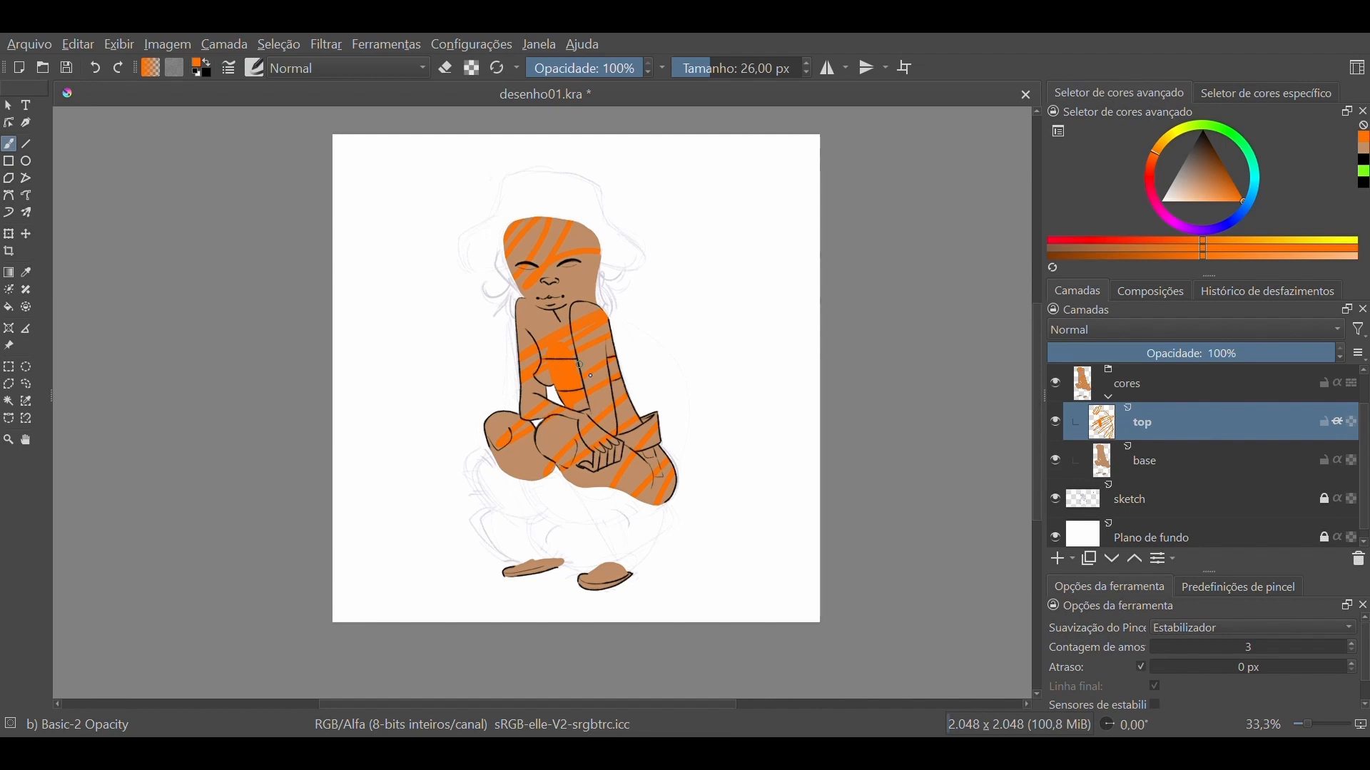
pyautogui.press('Delete')
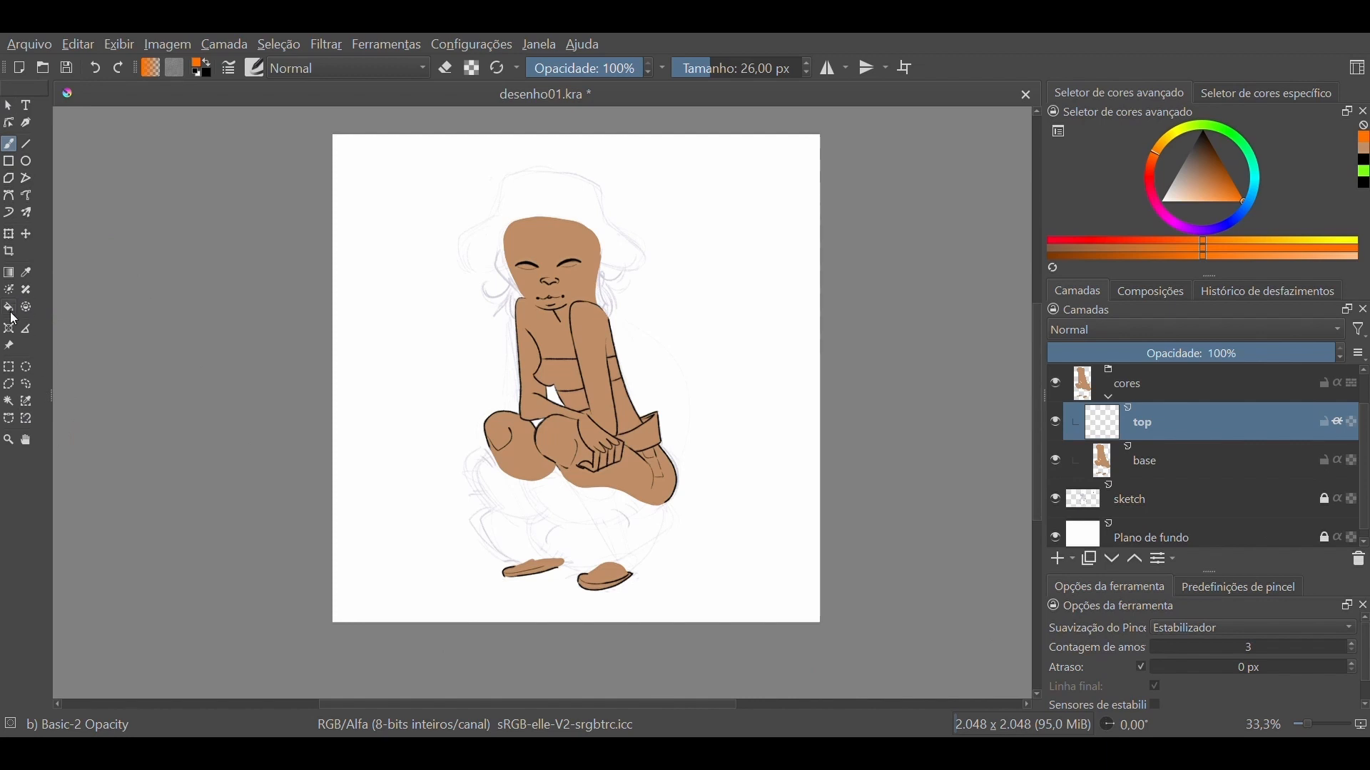
# Select both visible parts of the chest band from the lineart layer with the Contiguous Selection tool
pyautogui.click(9, 401)
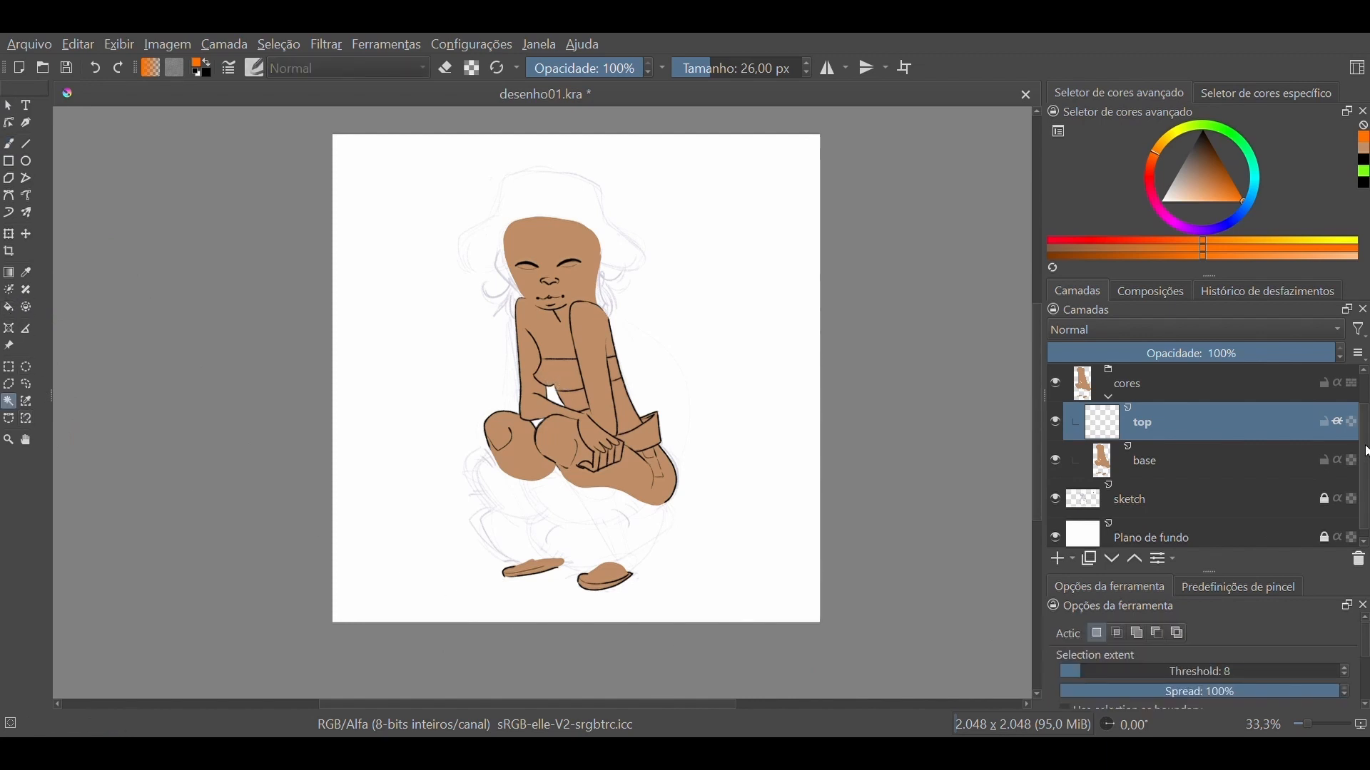
pyautogui.scroll(1, 1176, 428)
pyautogui.click(1176, 398)
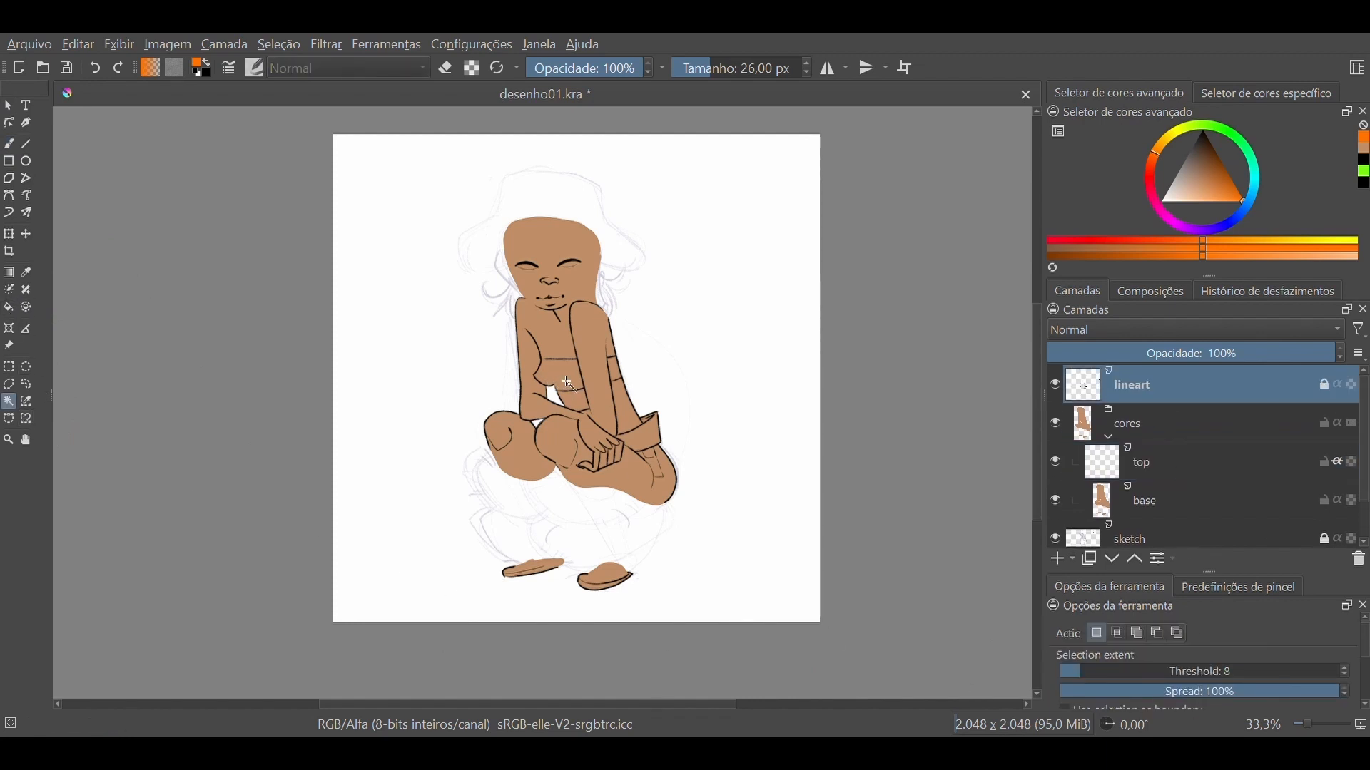
pyautogui.click(568, 383)
pyautogui.keyDown('shift'); pyautogui.click(618, 371); pyautogui.keyUp('shift')
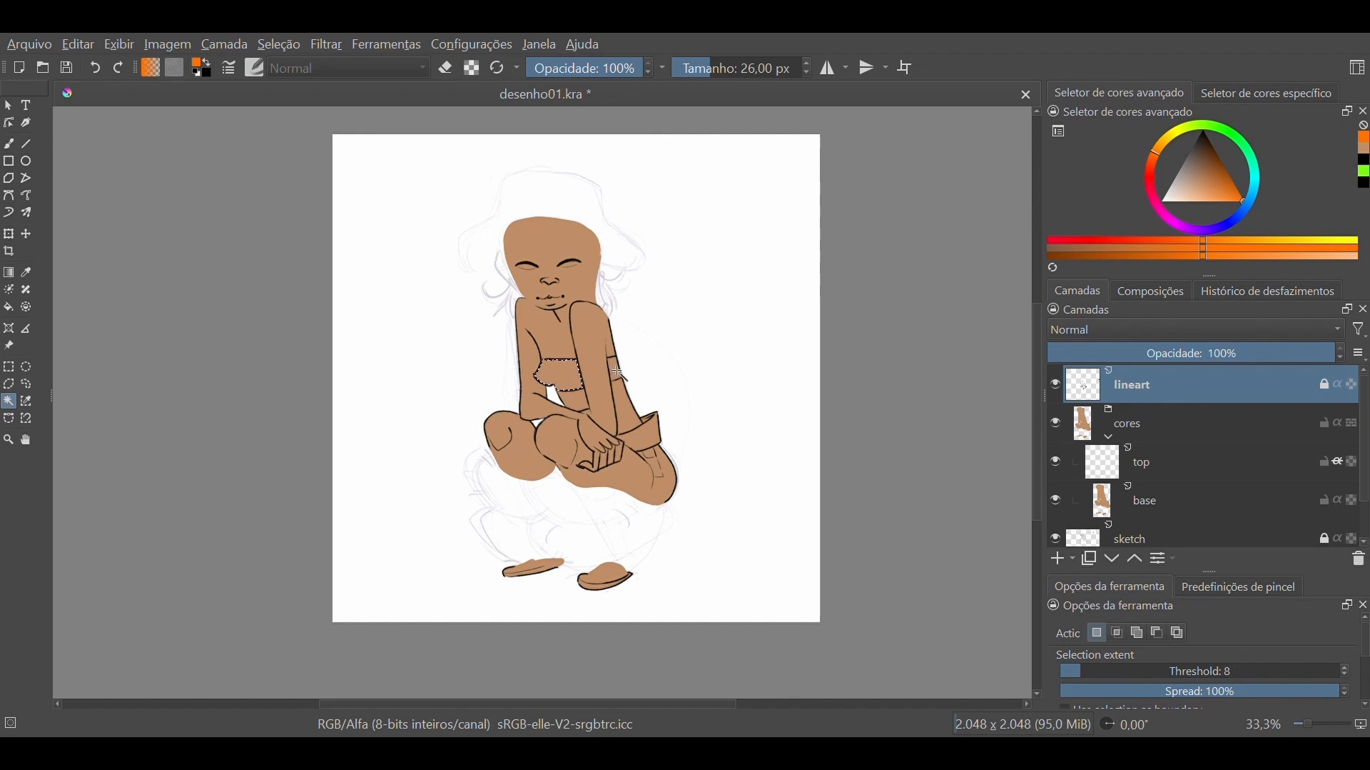
# Fill the selected chest band with a dark greyish brown on the top layer
pyautogui.click(1164, 464)
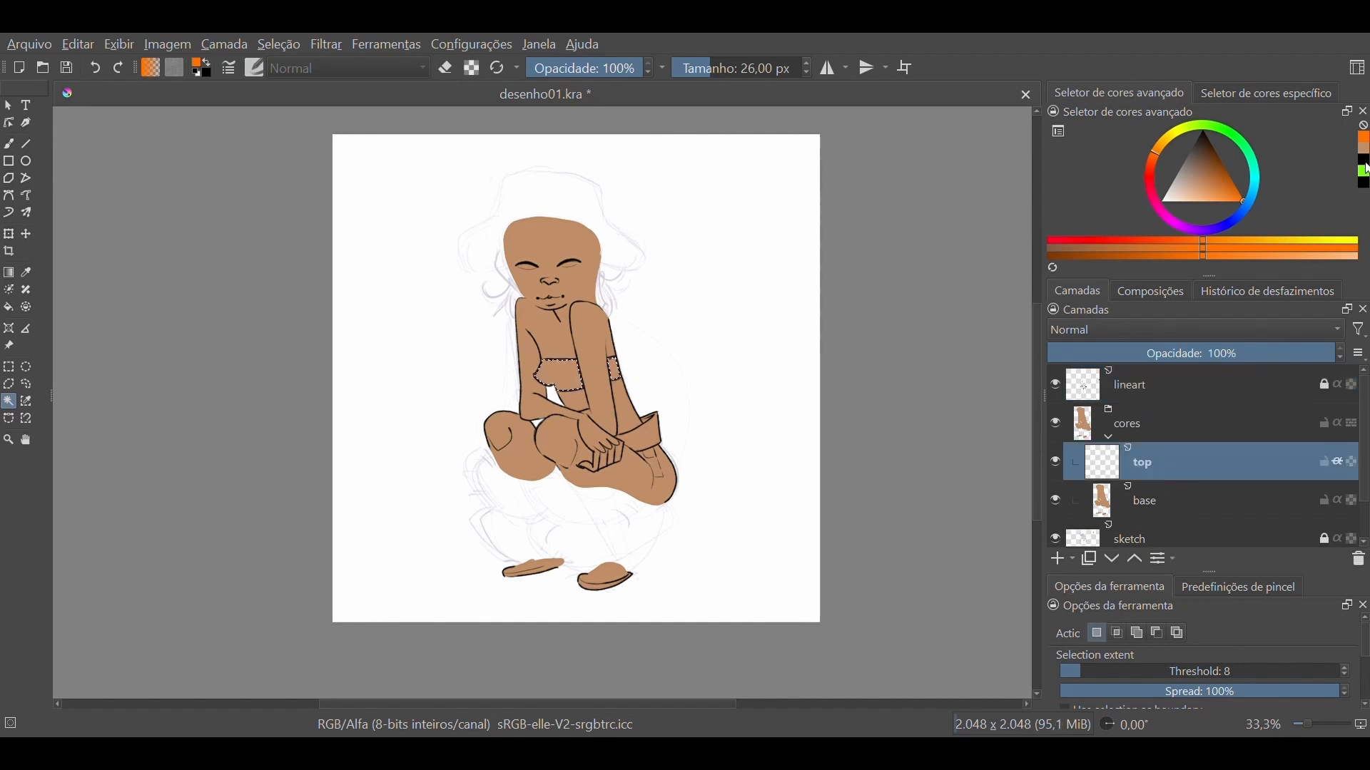
pyautogui.click(1364, 163)
pyautogui.moveTo(1212, 167)
pyautogui.mouseDown()
pyautogui.moveTo(1207, 142)
pyautogui.moveTo(1196, 153)
pyautogui.mouseUp()
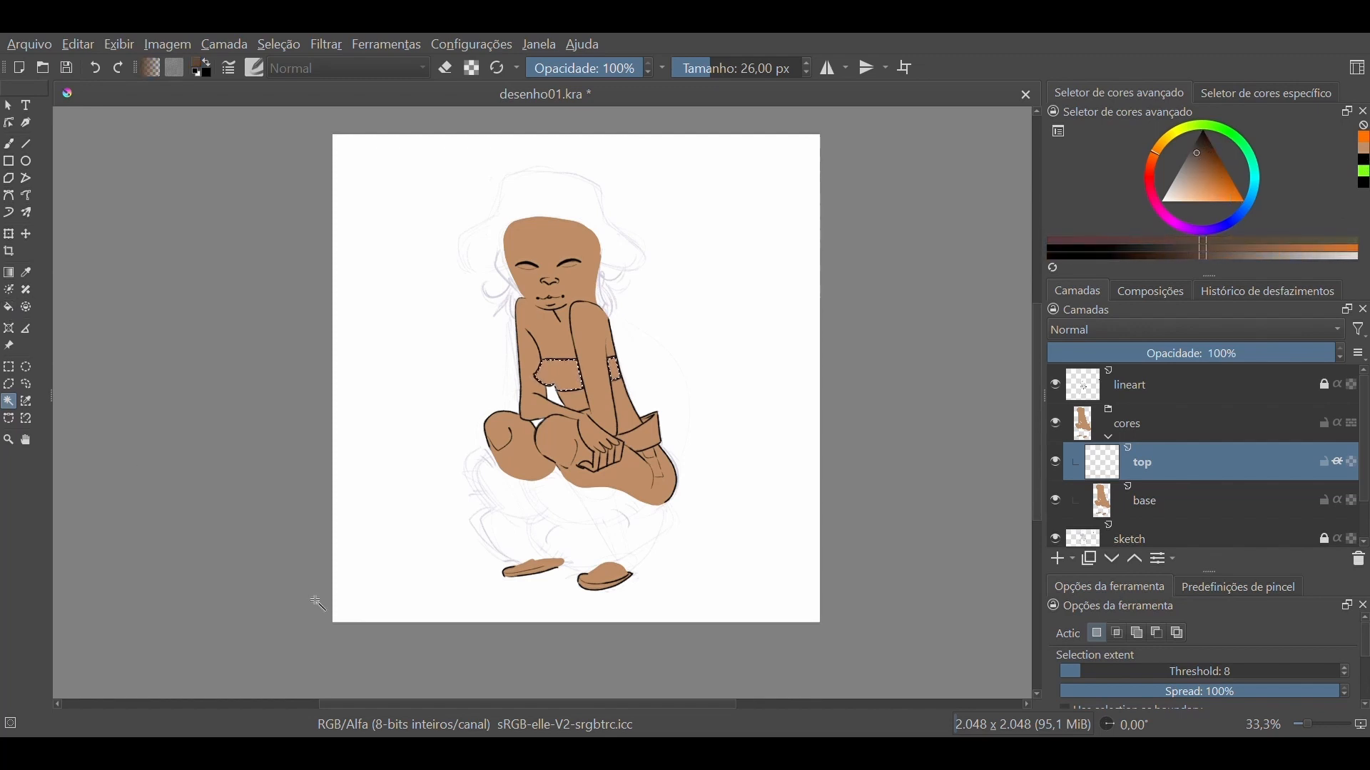
pyautogui.press('f')
pyautogui.click(574, 376)
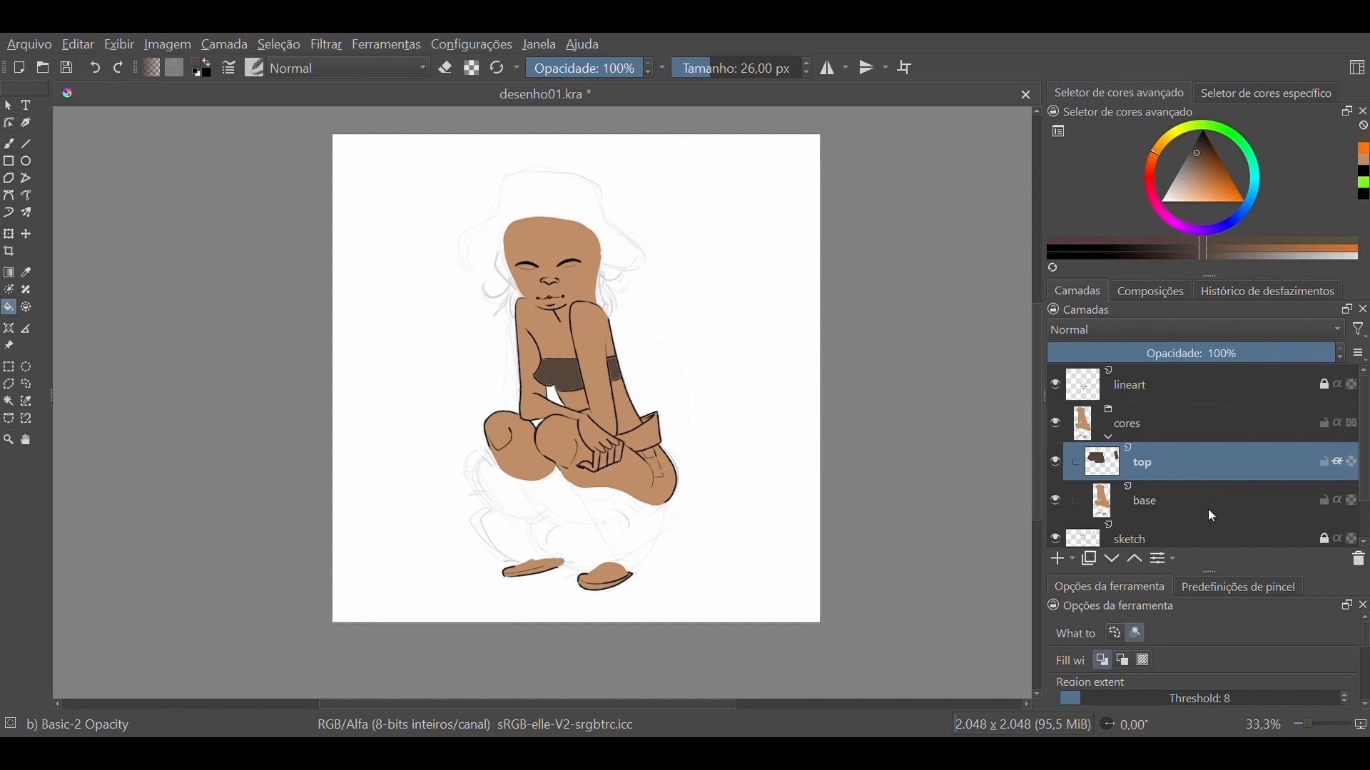
# Add a paint layer with inherit alpha between top and base, and prepare the brush with a medium green
pyautogui.press('Insert')
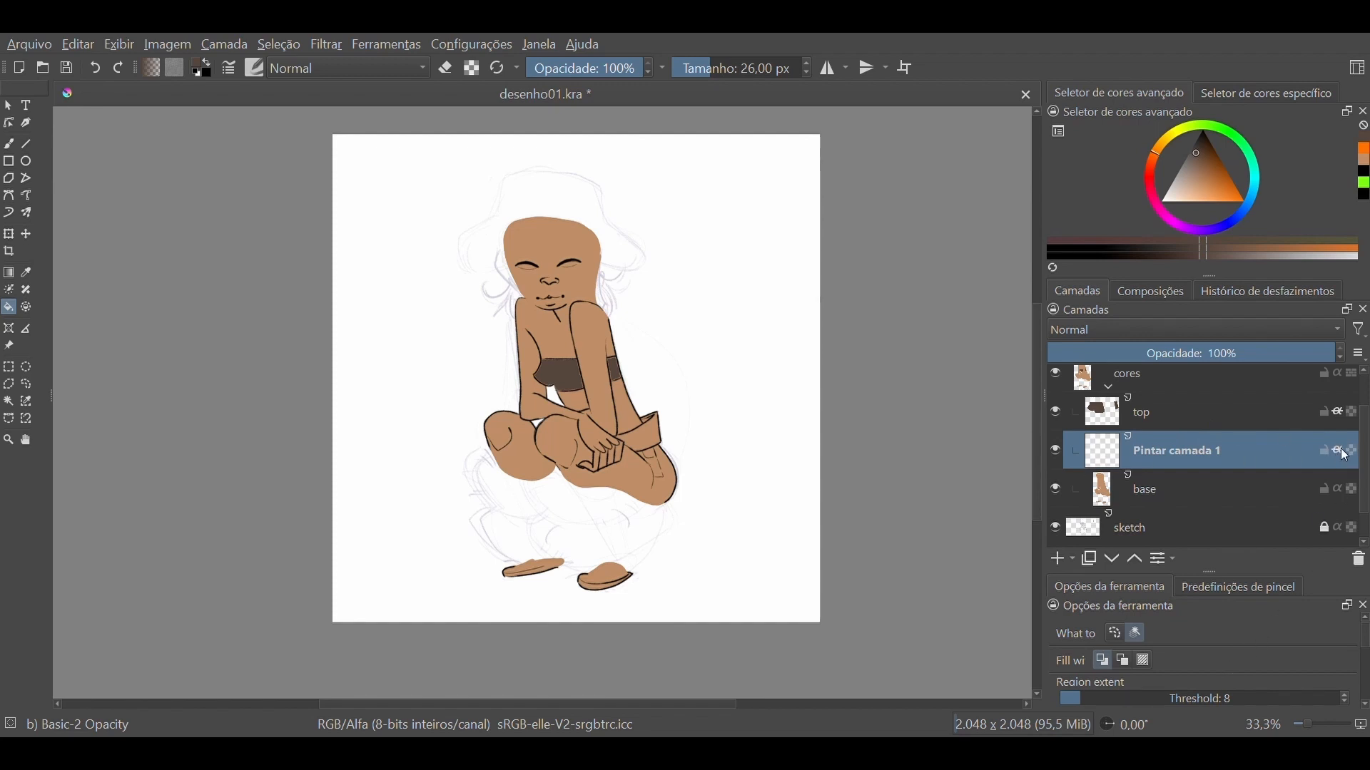
pyautogui.click(1250, 156)
pyautogui.moveTo(1208, 151); pyautogui.dragTo(1220, 171)
pyautogui.click(9, 144)
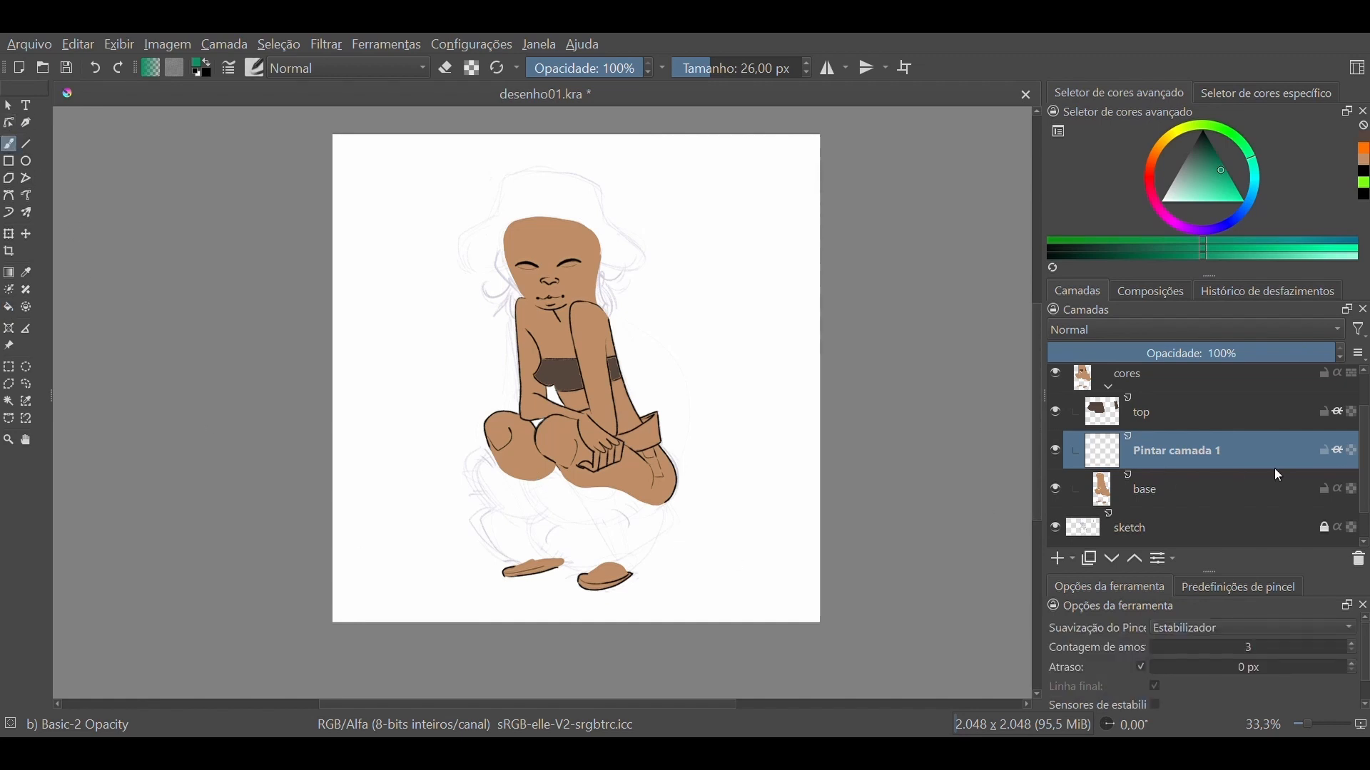
# Try painting green strokes over the wrist cuff, arms and chest on the new paint layer, and undo them all
pyautogui.moveTo(639, 428)
pyautogui.mouseDown()
pyautogui.moveTo(632, 450)
pyautogui.moveTo(656, 410)
pyautogui.moveTo(656, 471)
pyautogui.moveTo(627, 467)
pyautogui.mouseUp()
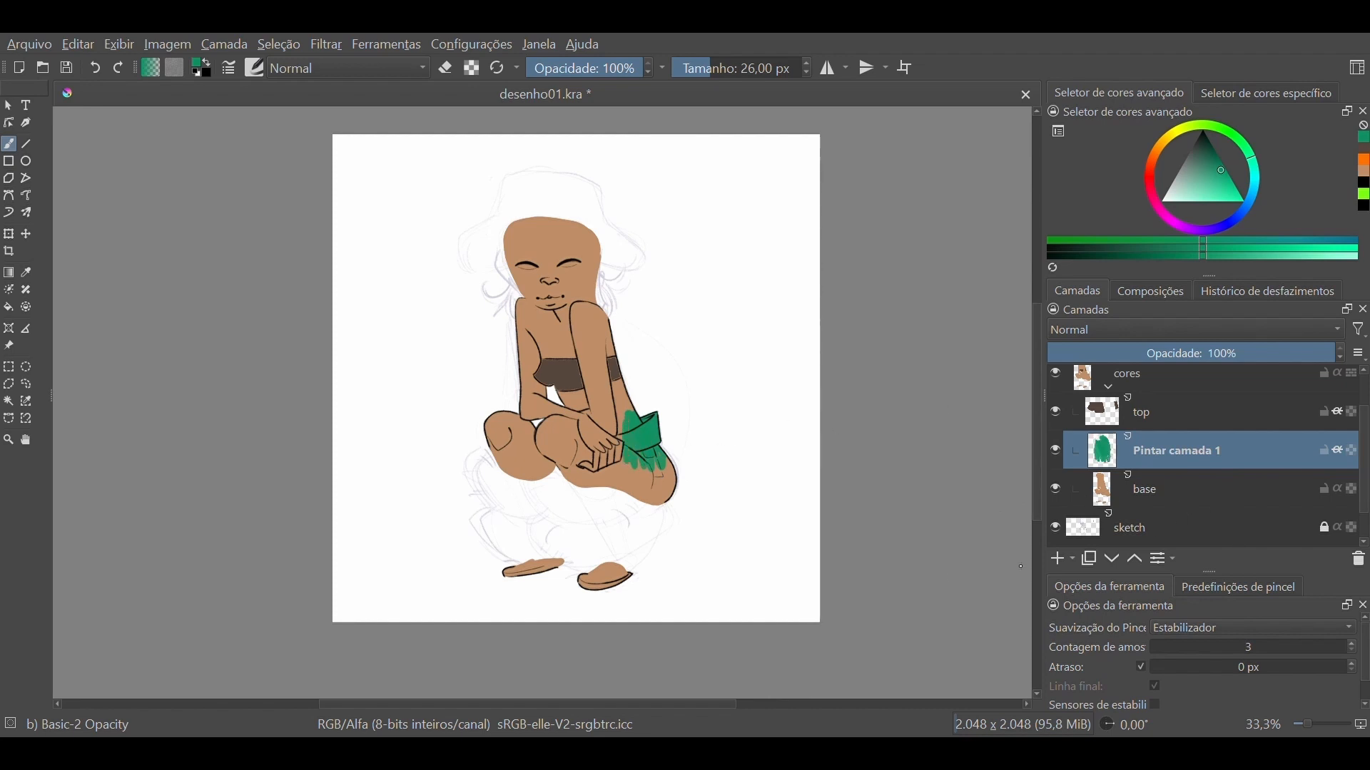
pyautogui.moveTo(616, 352)
pyautogui.mouseDown()
pyautogui.moveTo(615, 400)
pyautogui.moveTo(596, 406)
pyautogui.moveTo(578, 361)
pyautogui.moveTo(572, 413)
pyautogui.moveTo(550, 350)
pyautogui.moveTo(531, 378)
pyautogui.moveTo(526, 342)
pyautogui.moveTo(542, 357)
pyautogui.mouseUp()
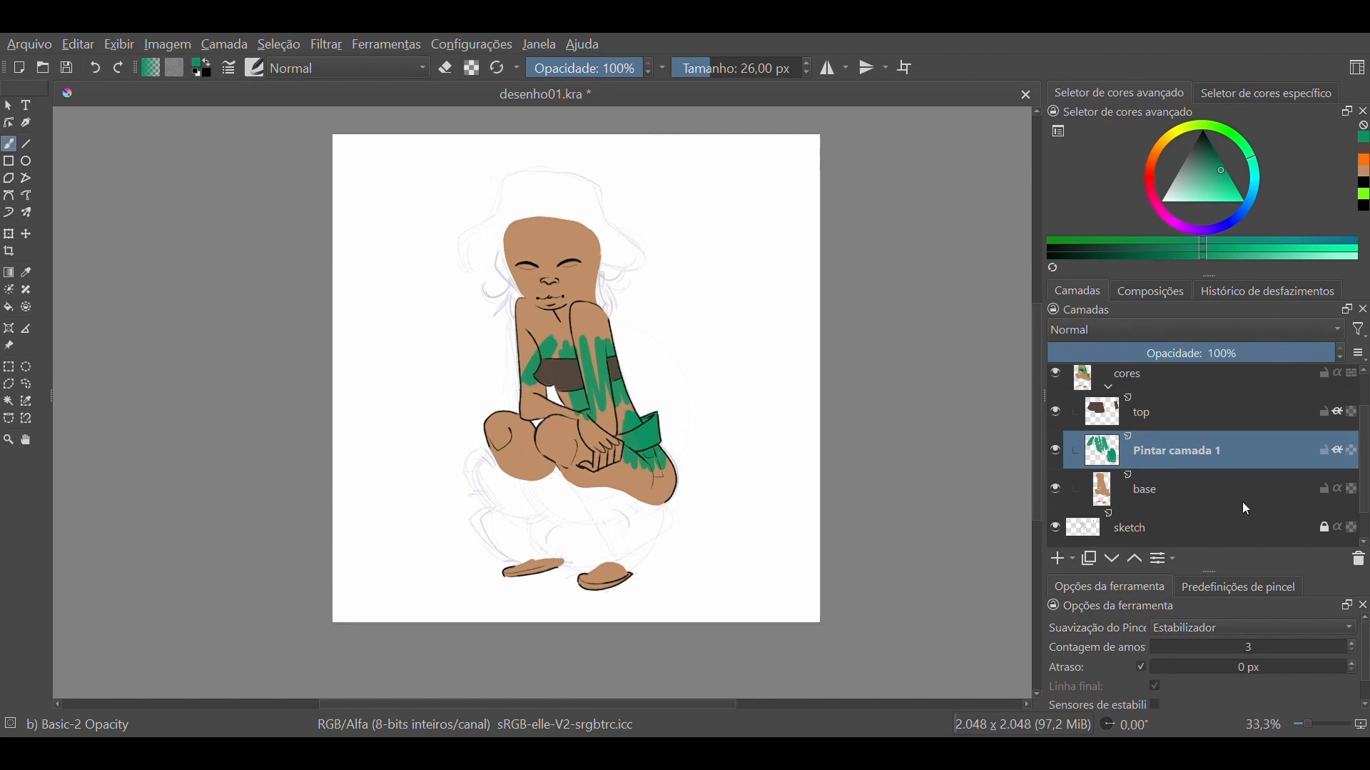
pyautogui.hotkey('ctrl', 'z')
pyautogui.hotkey('ctrl', 'z')
pyautogui.hotkey('ctrl', 'z')
pyautogui.hotkey('ctrl', 'z')
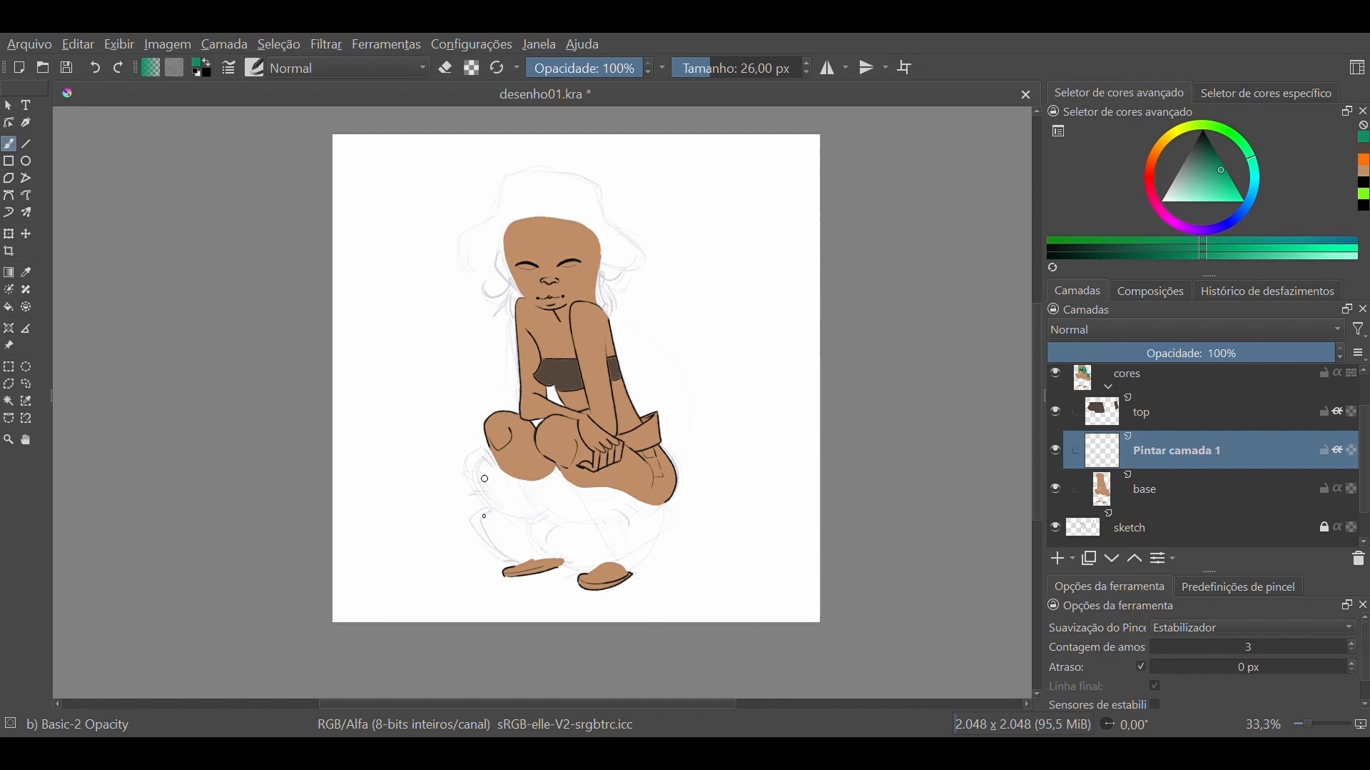
# Collapse the cores group, and add a paint layer named cabelo above the lineart layer
pyautogui.scroll(1, 1213, 456)
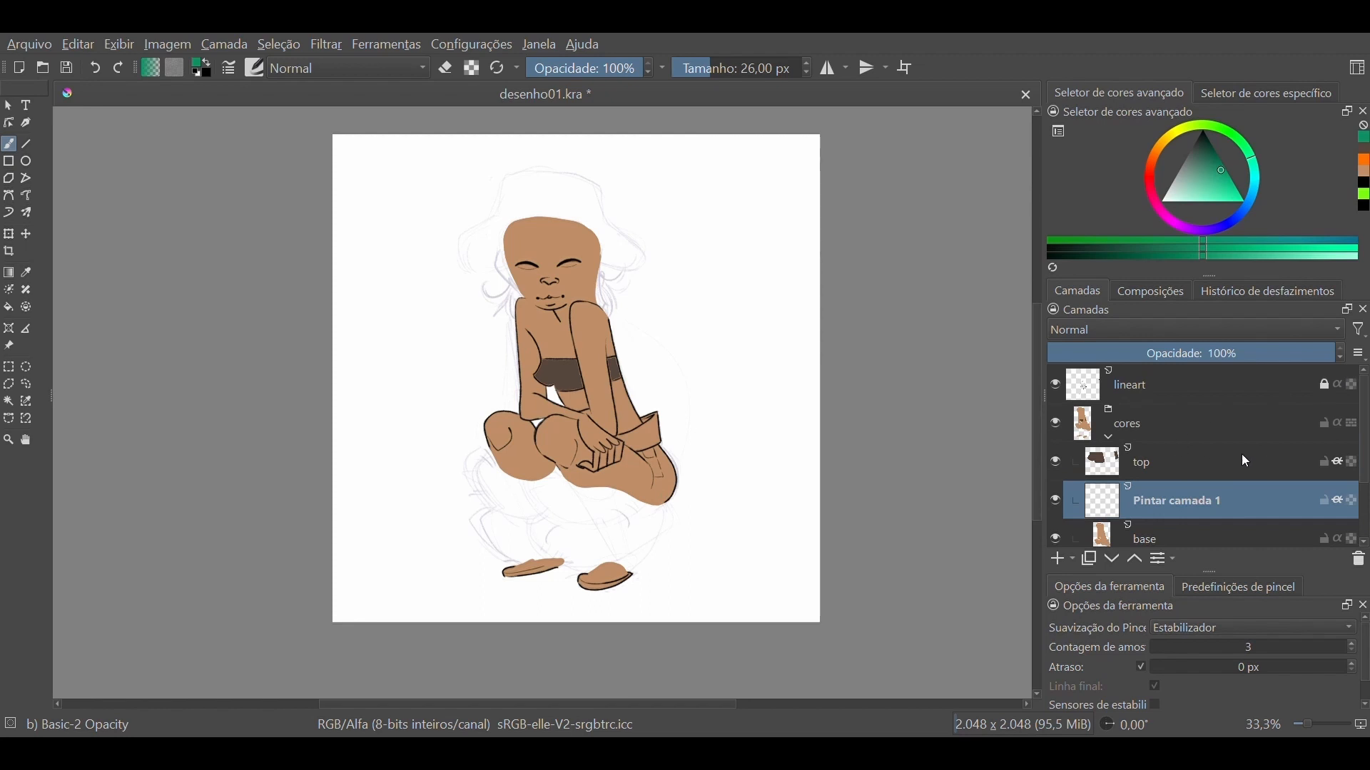
pyautogui.click(1177, 423)
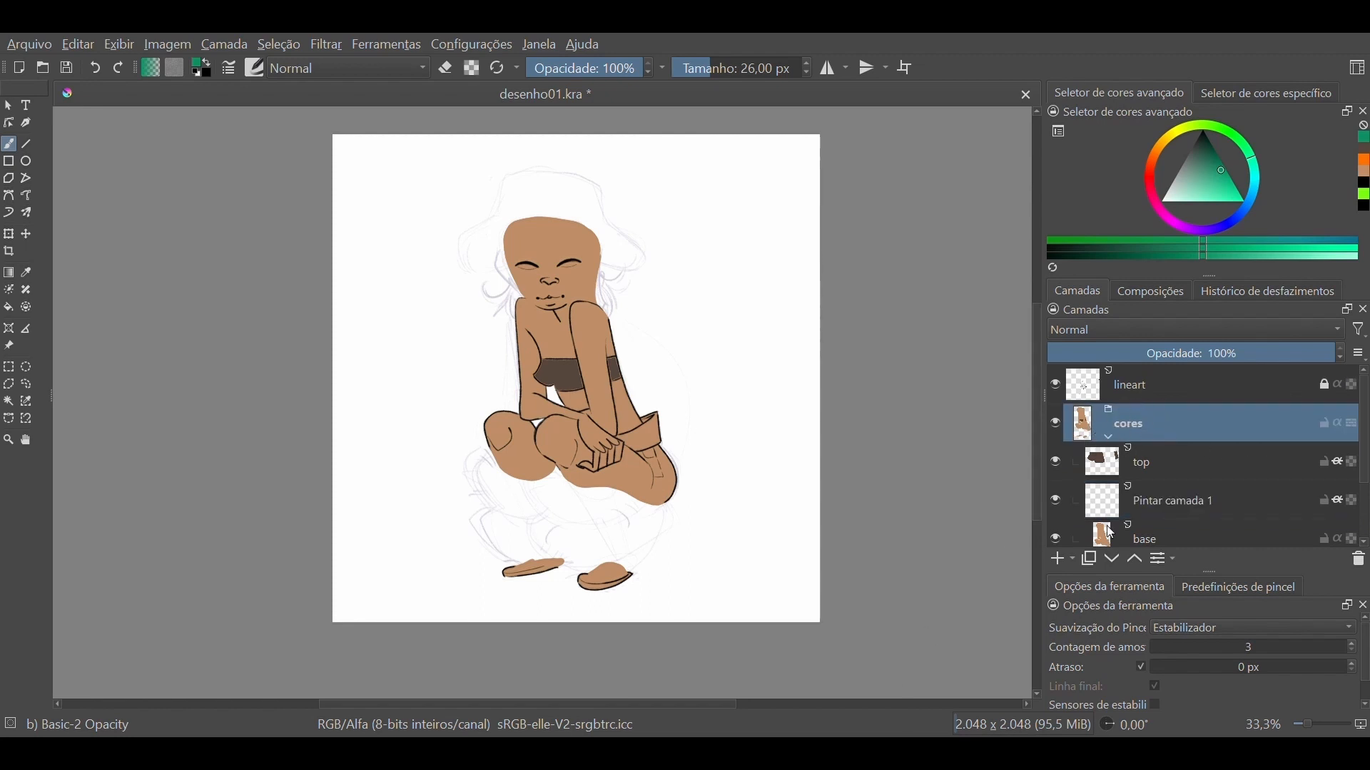
pyautogui.click(1109, 437)
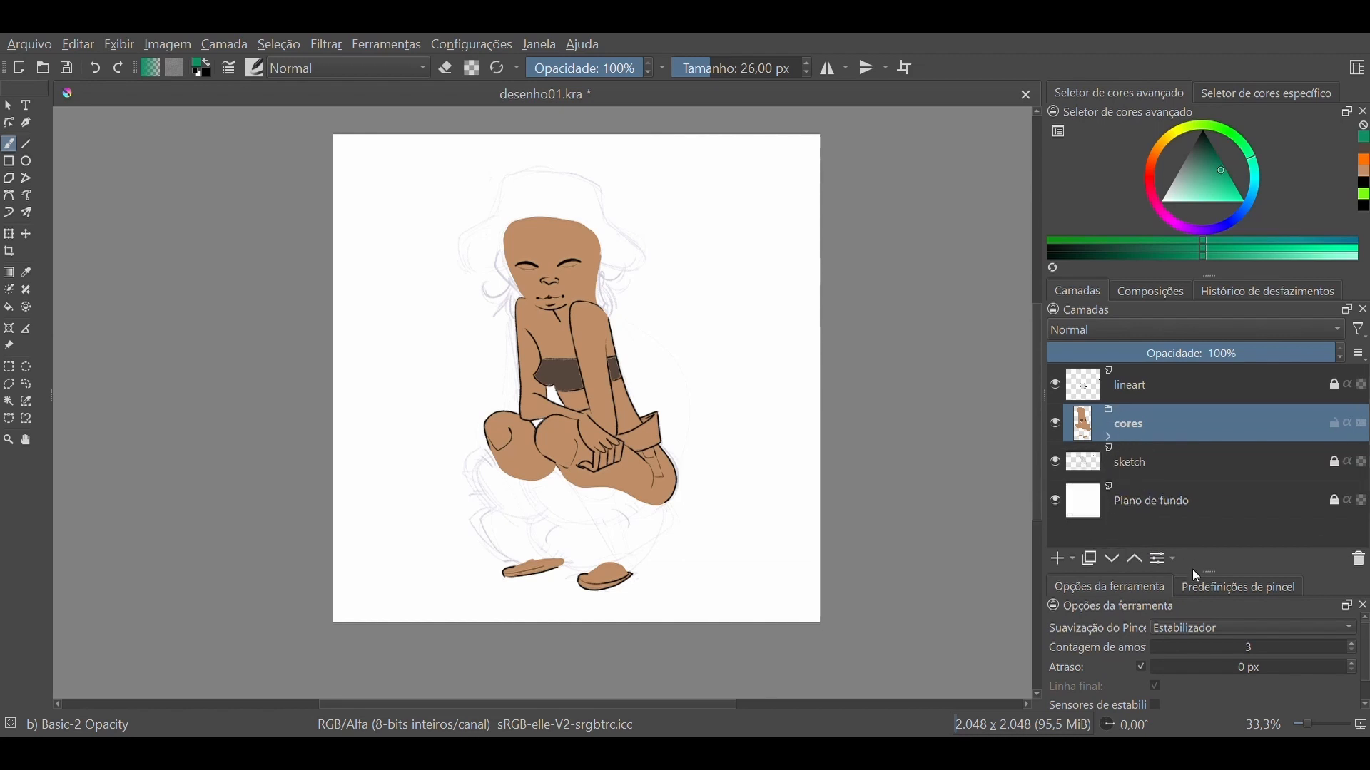
pyautogui.click(1112, 440)
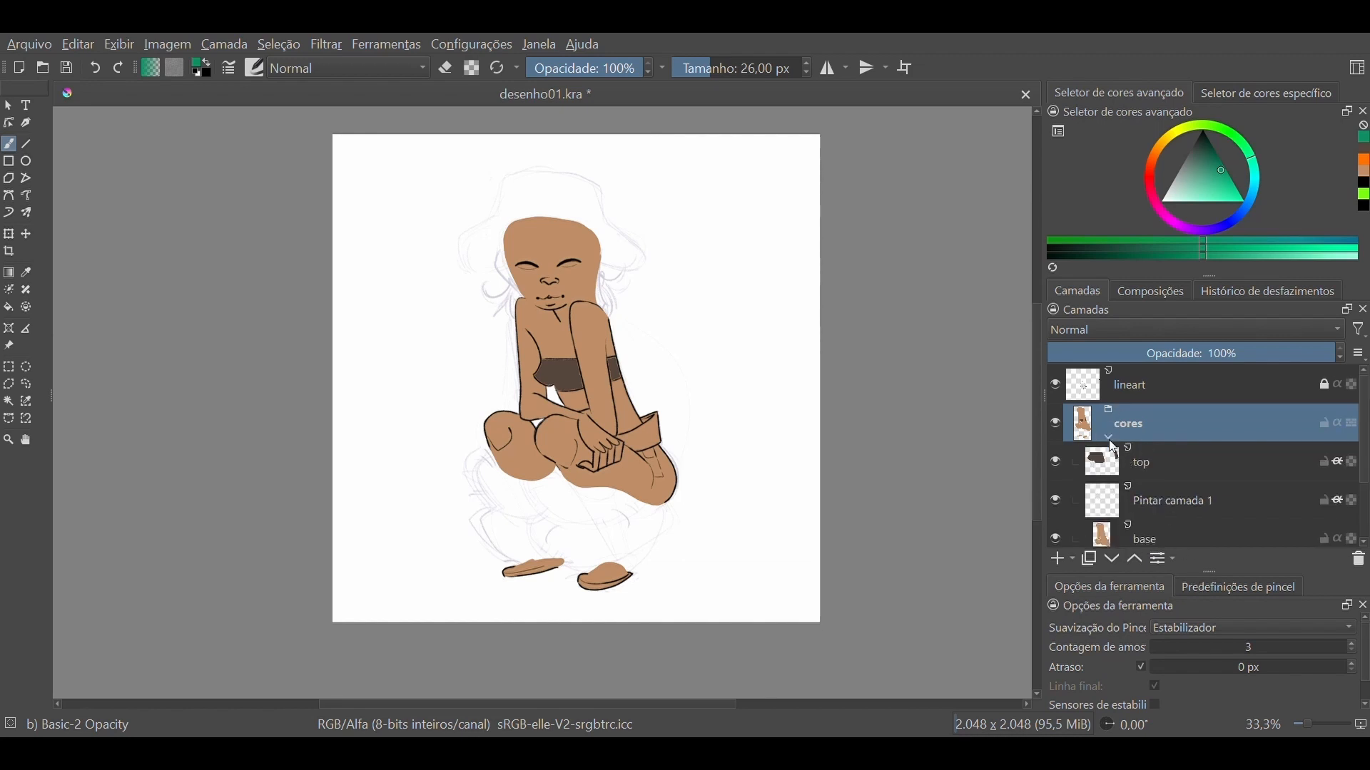
pyautogui.click(1109, 437)
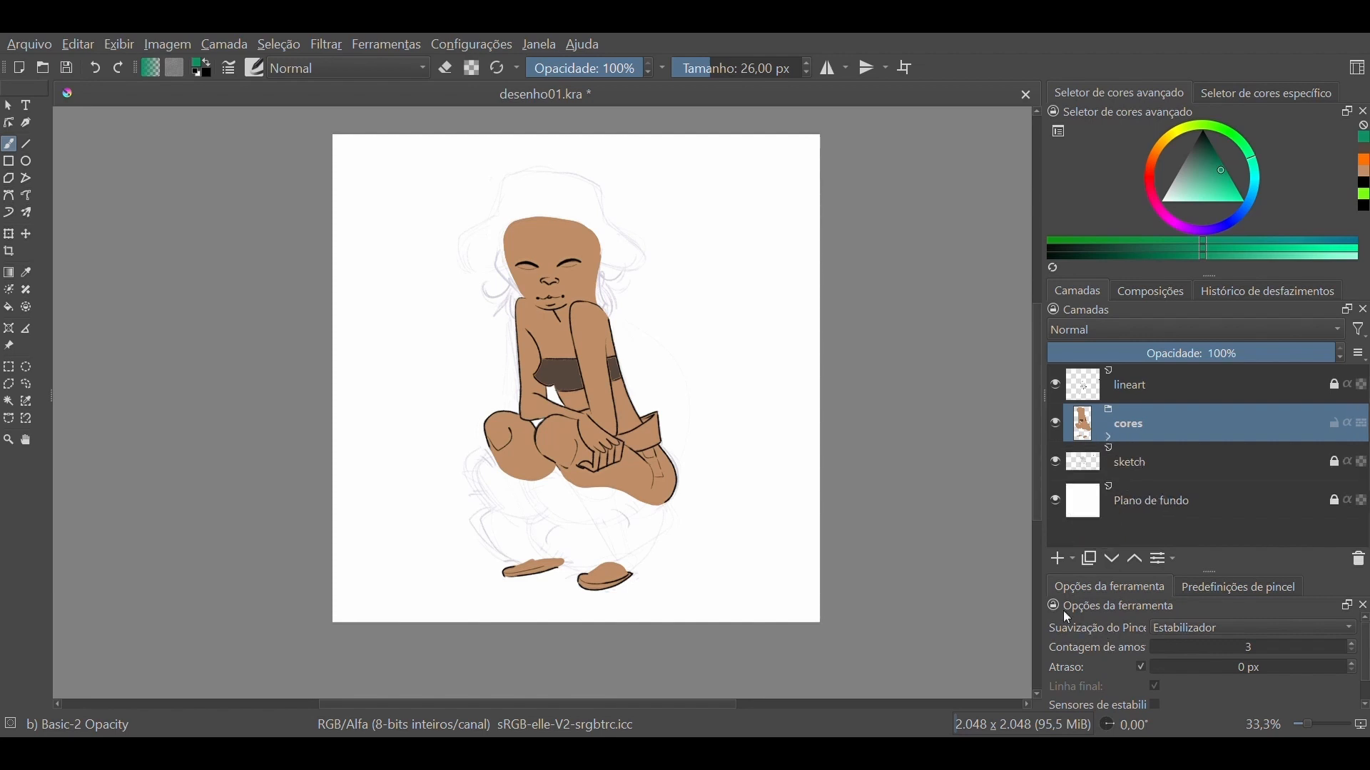
pyautogui.click(1059, 562)
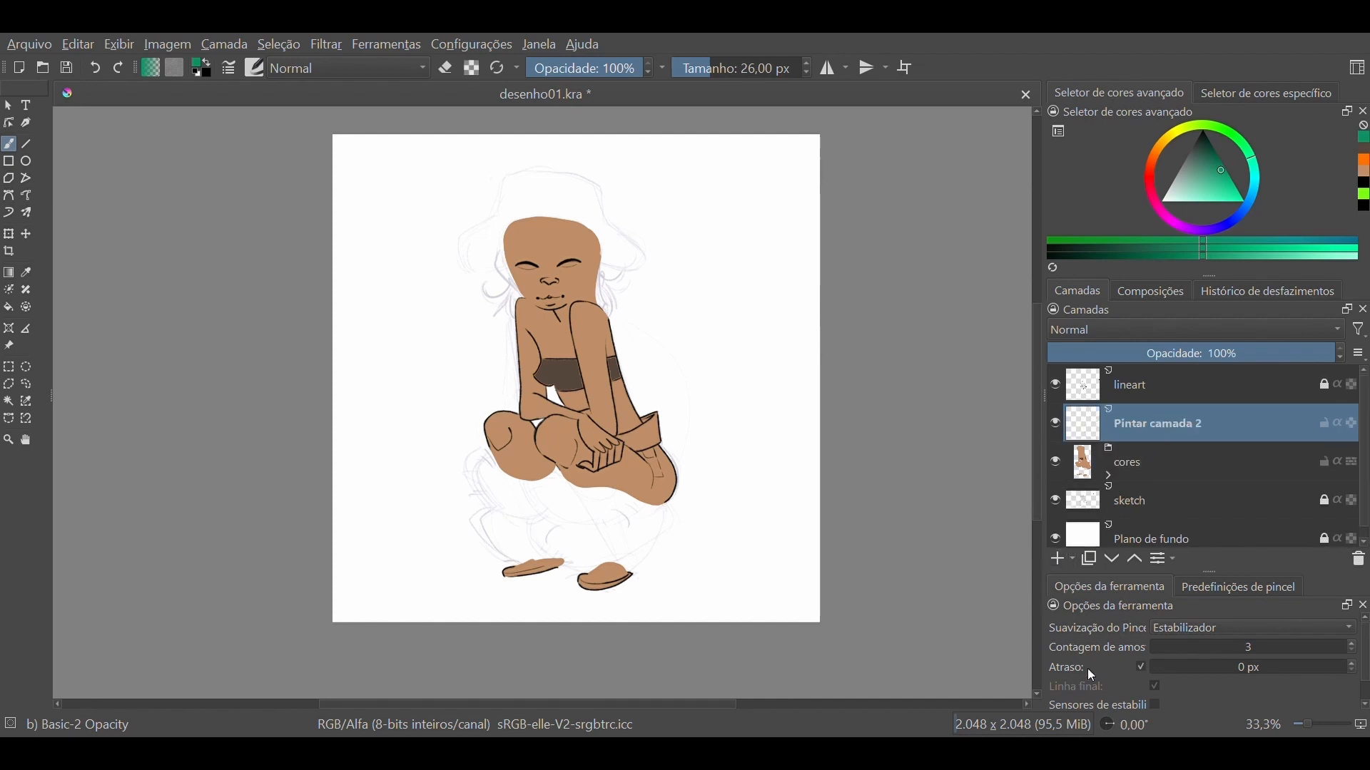
pyautogui.doubleClick(1162, 423)
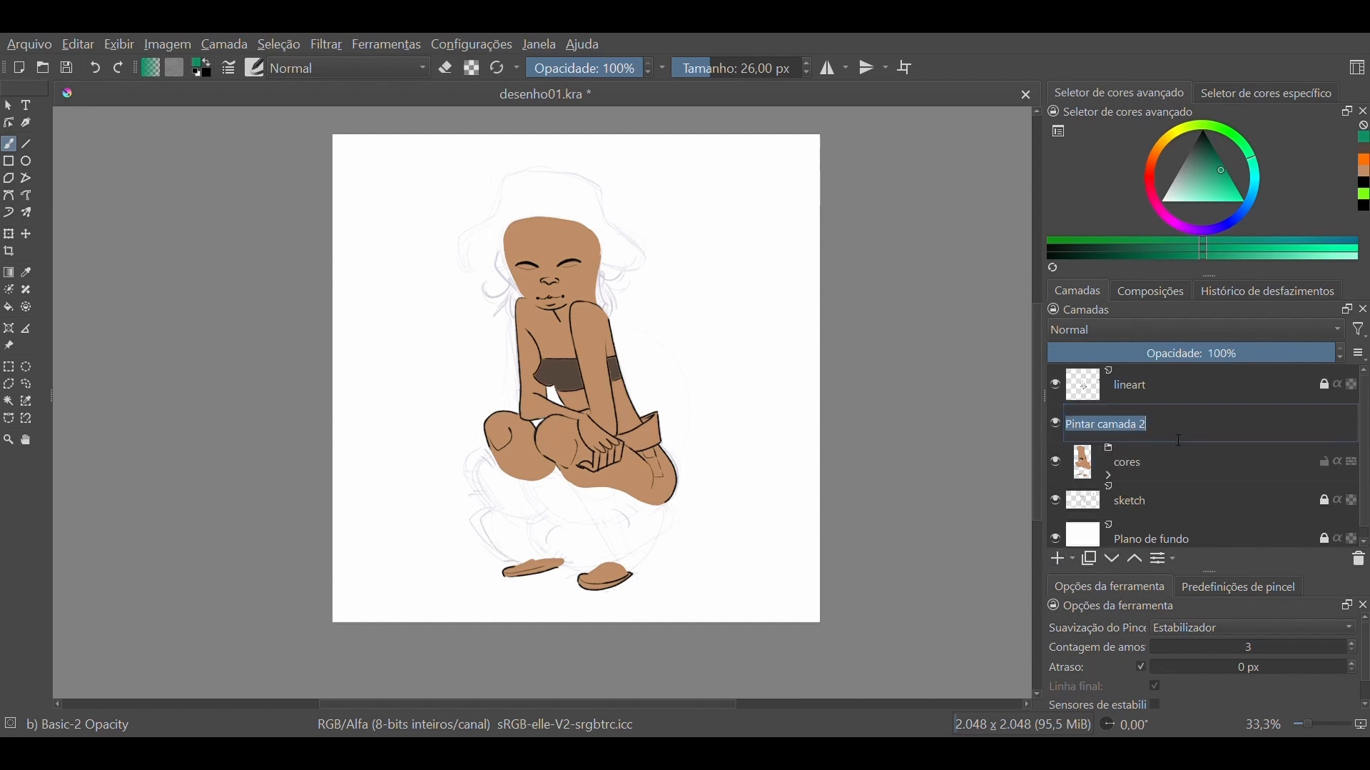
pyautogui.write('cabelo')
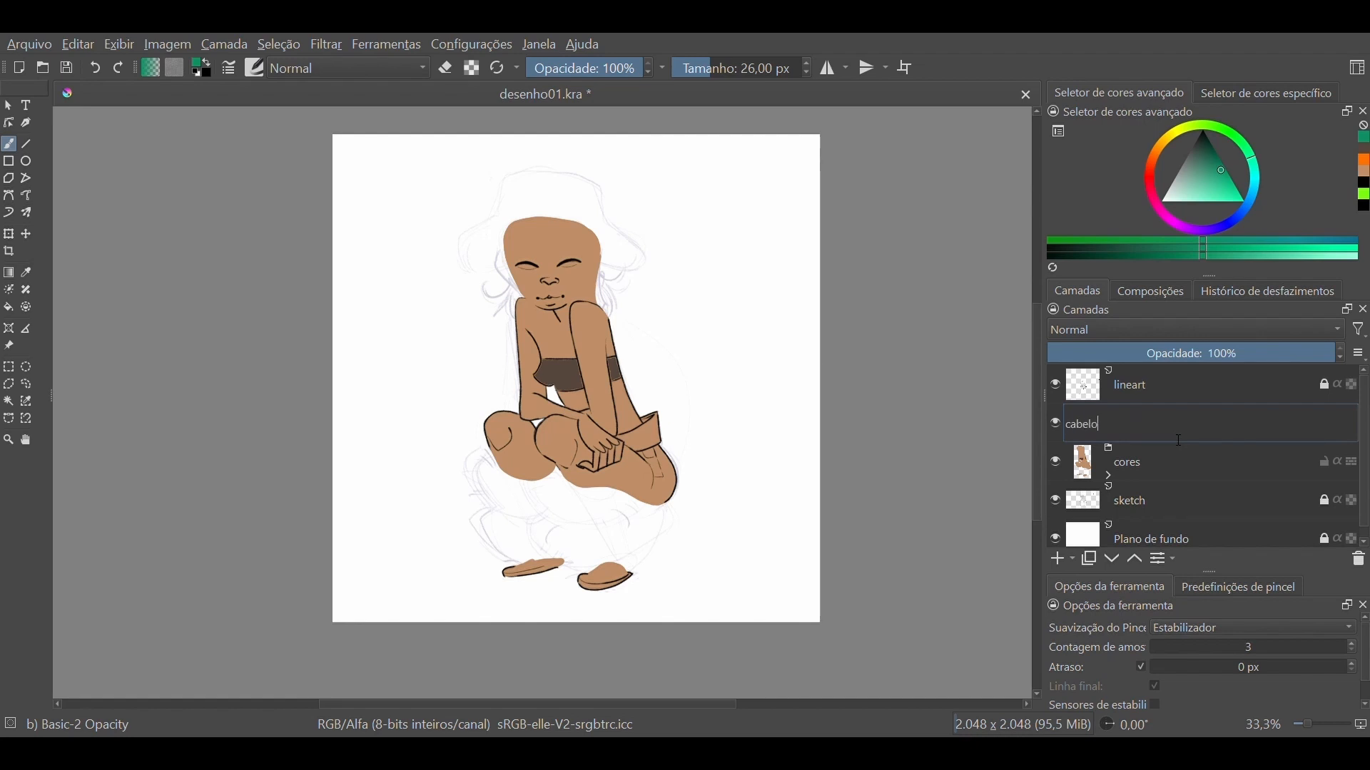
pyautogui.press('Return')
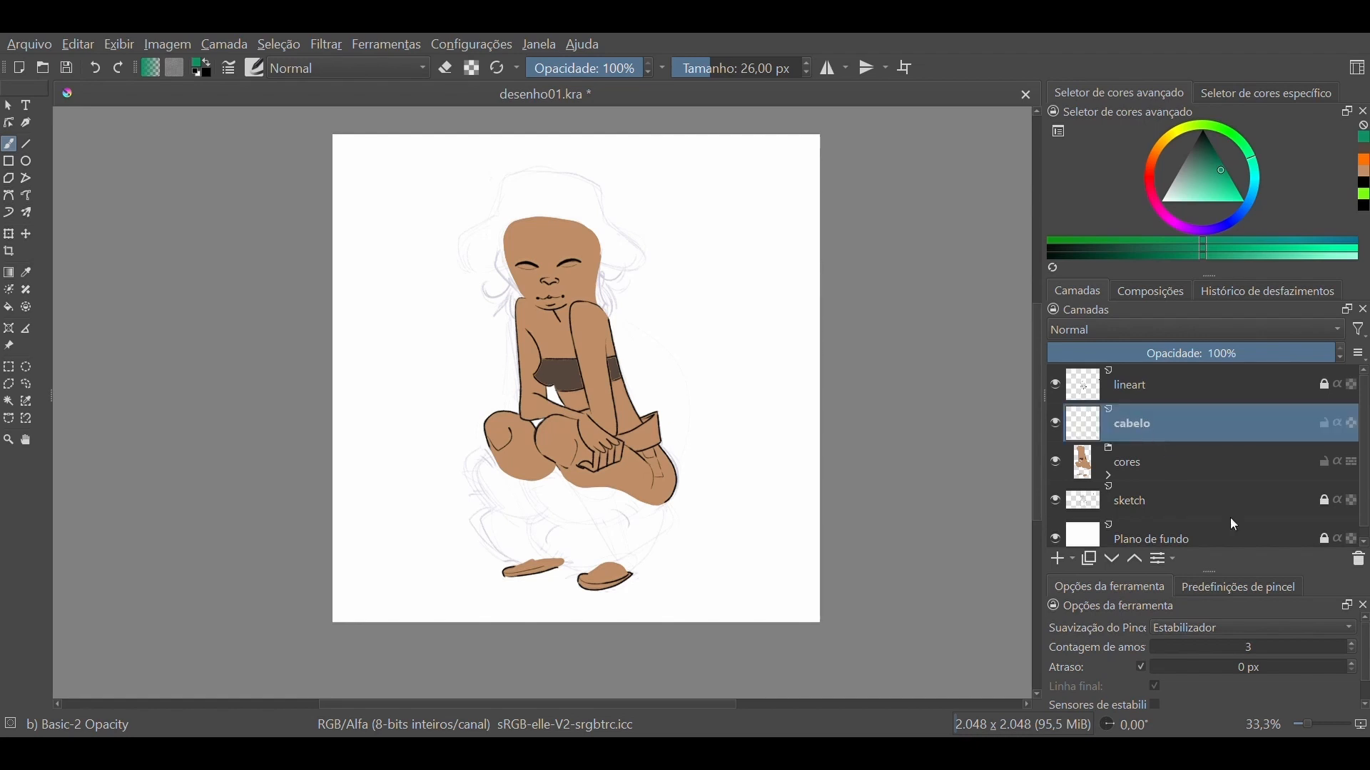
pyautogui.click(1135, 560)
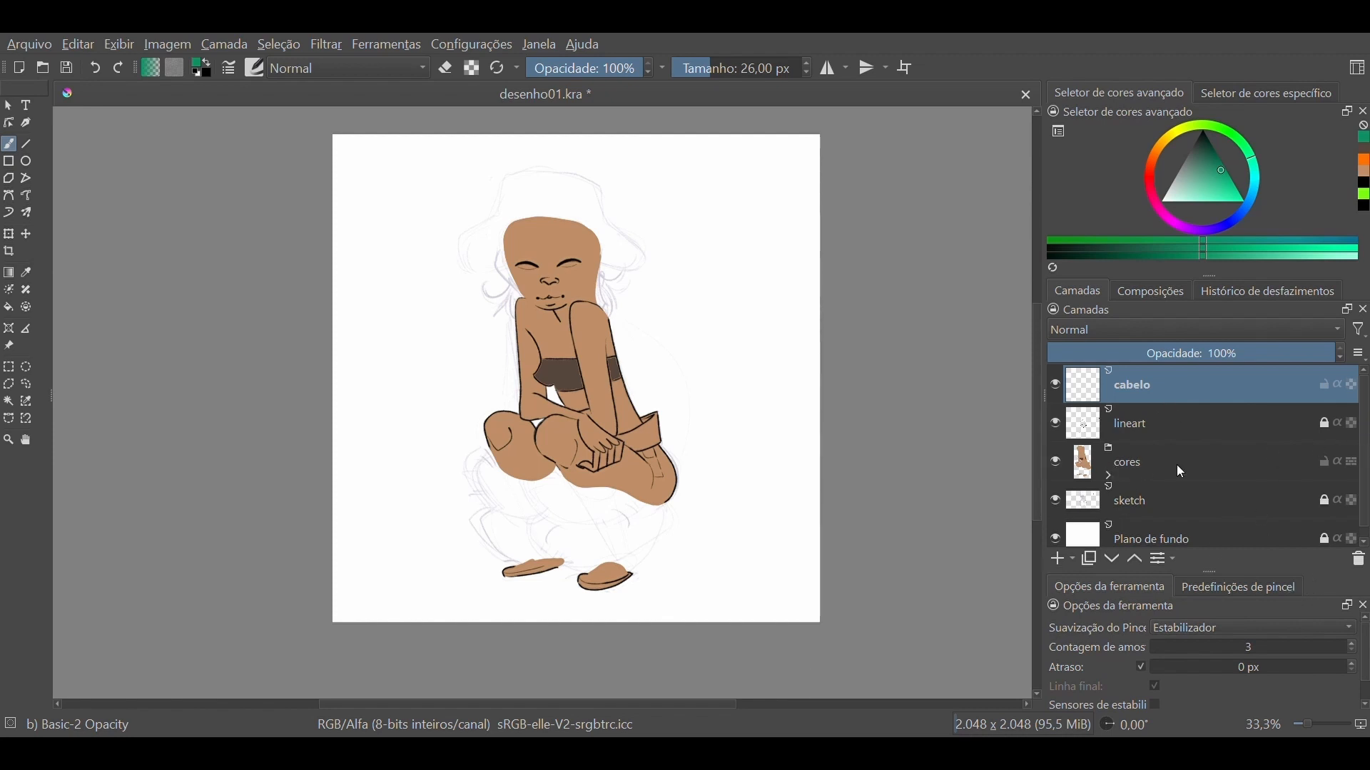
# Hide the cores group and prepare the Pencil 1 Sketch brush with a dark blue
pyautogui.click(1058, 465)
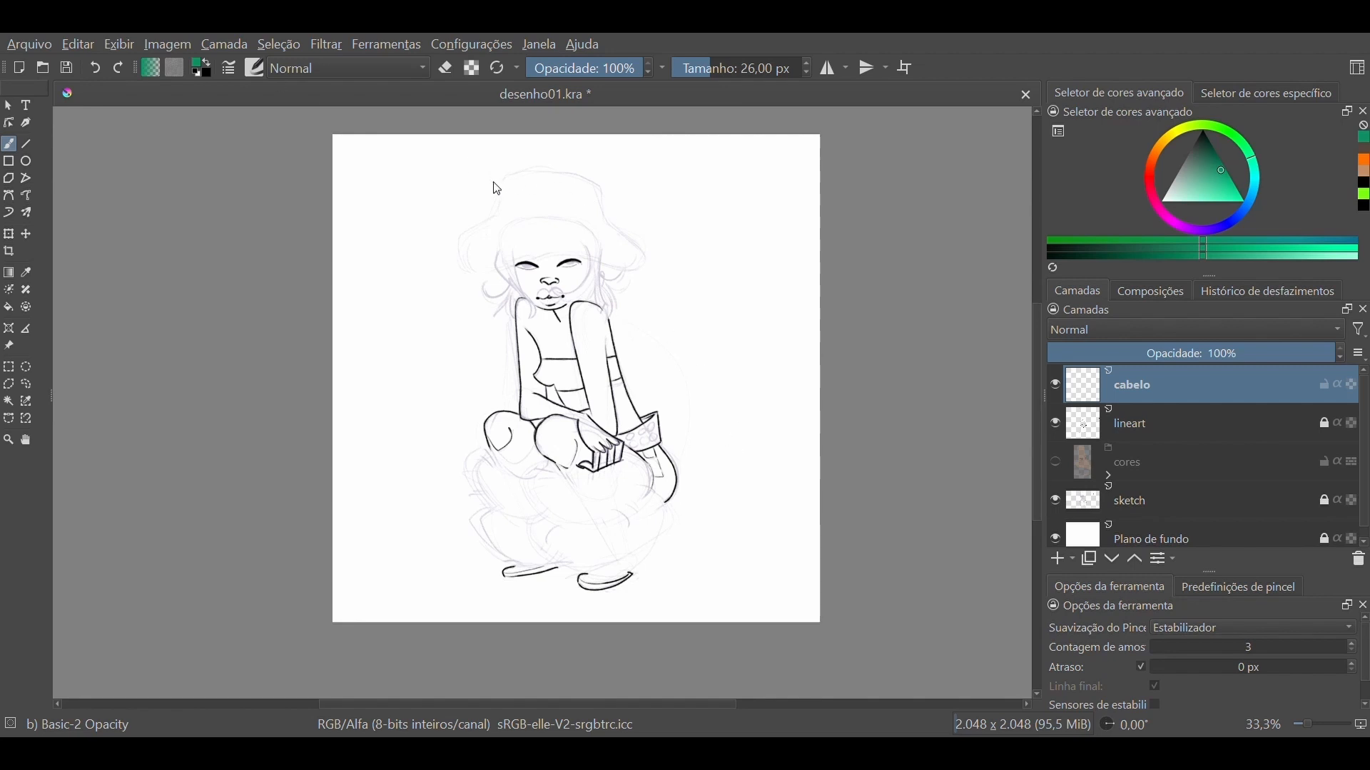
pyautogui.press('/')
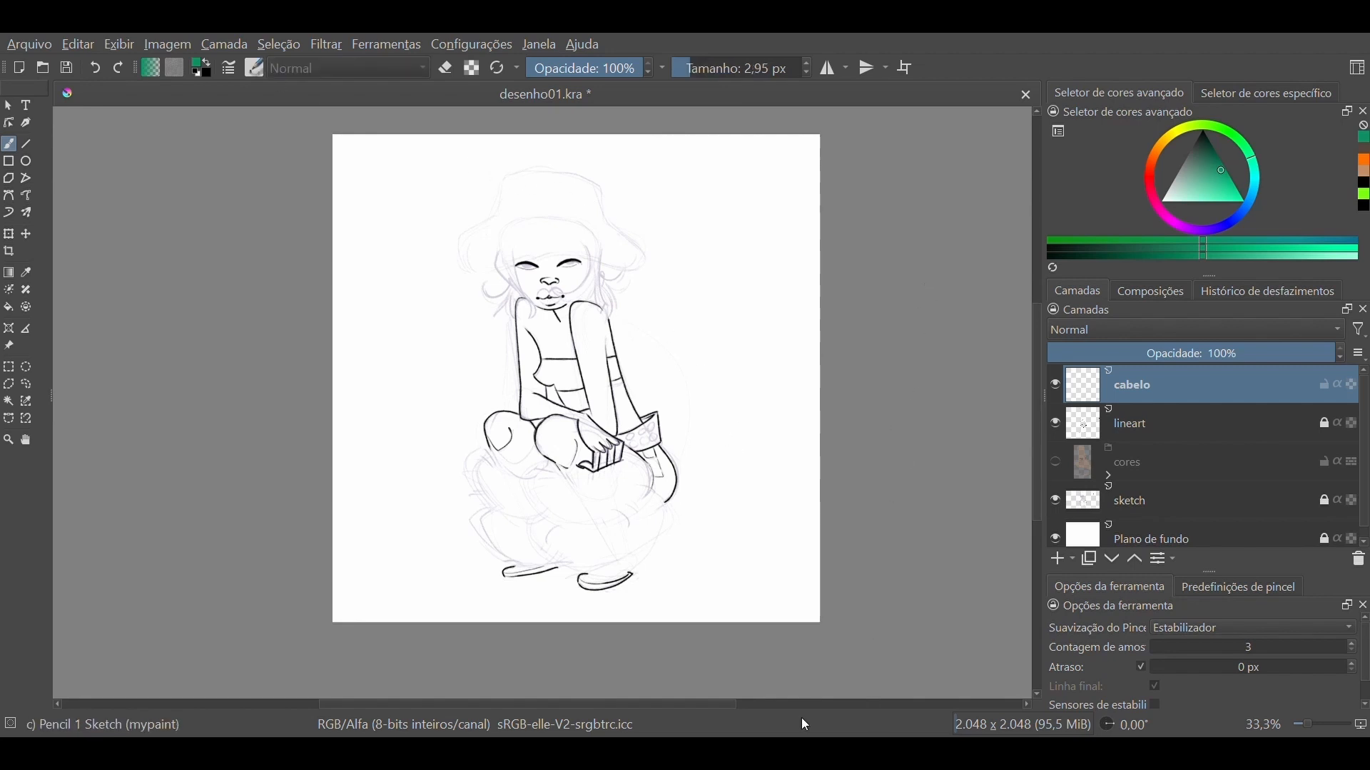
pyautogui.click(1364, 205)
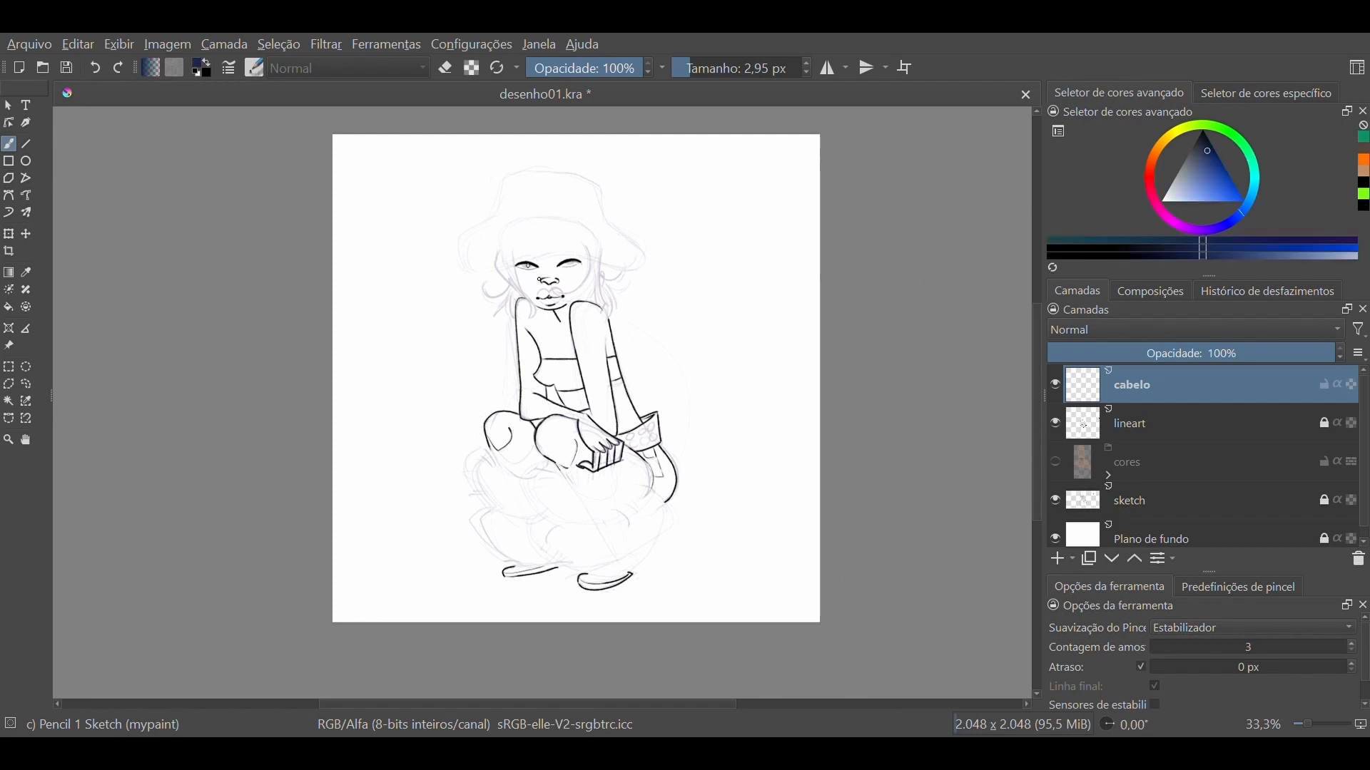
# Outline the hair on the left side of the face on the cabelo layer, with curled, pointed ends following the sketch
pyautogui.scroll(5, 513, 236)
pyautogui.moveTo(523, 308)
pyautogui.mouseDown()
pyautogui.moveTo(561, 481)
pyautogui.moveTo(596, 524)
pyautogui.moveTo(612, 597)
pyautogui.moveTo(590, 598)
pyautogui.moveTo(567, 498)
pyautogui.mouseUp()
pyautogui.moveTo(595, 598); pyautogui.dragTo(624, 568)
pyautogui.hotkey('ctrl', 'z')
pyautogui.moveTo(469, 313)
pyautogui.mouseDown()
pyautogui.moveTo(524, 467)
pyautogui.moveTo(408, 445)
pyautogui.moveTo(462, 535)
pyautogui.mouseUp()
pyautogui.moveTo(399, 452)
pyautogui.mouseDown()
pyautogui.moveTo(403, 519)
pyautogui.moveTo(480, 529)
pyautogui.mouseUp()
pyautogui.moveTo(474, 534); pyautogui.dragTo(443, 608)
pyautogui.moveTo(493, 538); pyautogui.dragTo(448, 595)
pyautogui.moveTo(497, 537)
pyautogui.mouseDown()
pyautogui.moveTo(528, 598)
pyautogui.moveTo(537, 580)
pyautogui.mouseUp()
pyautogui.moveTo(467, 315)
pyautogui.mouseDown()
pyautogui.moveTo(525, 302)
pyautogui.moveTo(531, 357)
pyautogui.moveTo(503, 465)
pyautogui.mouseUp()
# Outline the hair on the right side of the face, including its outer pointed strands and the rounded closure over the top
pyautogui.moveTo(863, 503); pyautogui.dragTo(725, 479)
pyautogui.moveTo(696, 269)
pyautogui.mouseDown()
pyautogui.moveTo(556, 441)
pyautogui.moveTo(603, 491)
pyautogui.moveTo(579, 520)
pyautogui.mouseUp()
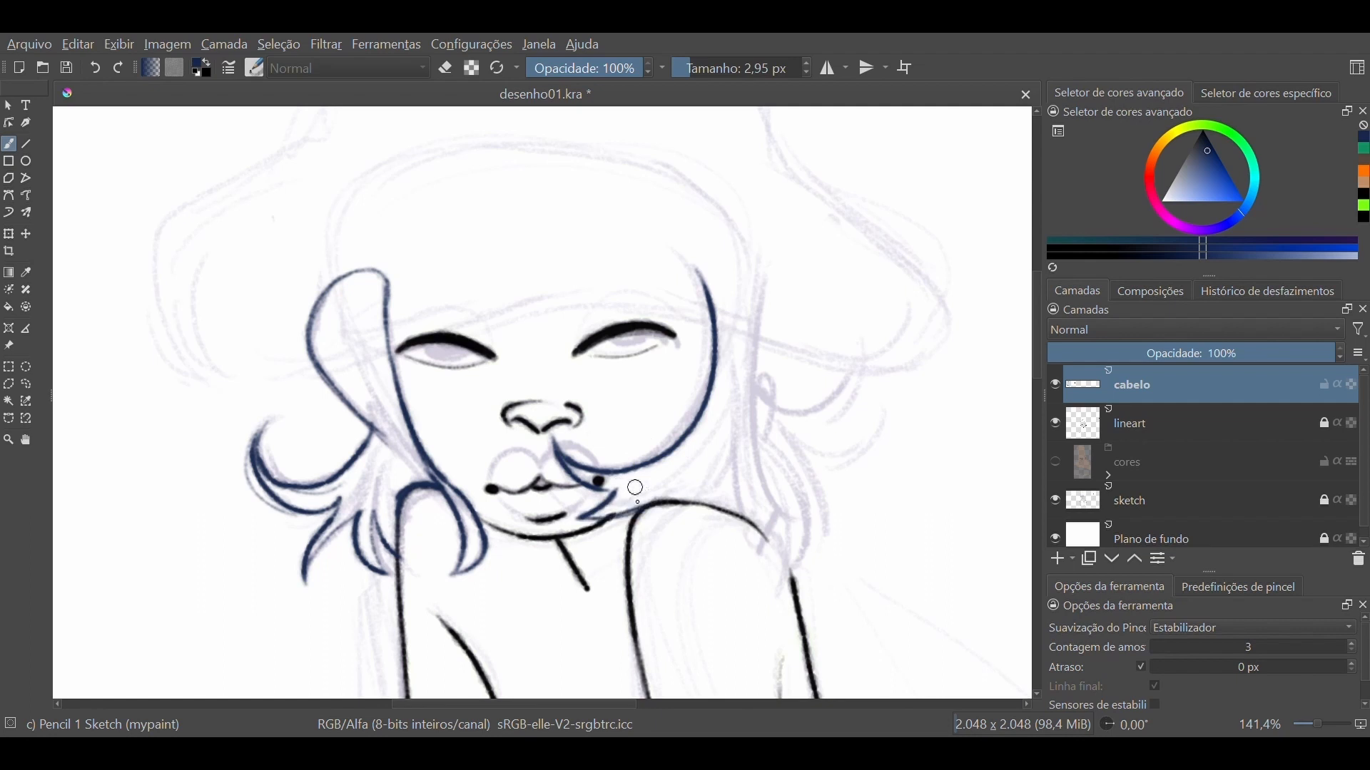
pyautogui.moveTo(763, 282)
pyautogui.mouseDown()
pyautogui.moveTo(747, 422)
pyautogui.moveTo(790, 523)
pyautogui.mouseUp()
pyautogui.moveTo(767, 496)
pyautogui.mouseDown()
pyautogui.moveTo(759, 570)
pyautogui.moveTo(741, 507)
pyautogui.mouseUp()
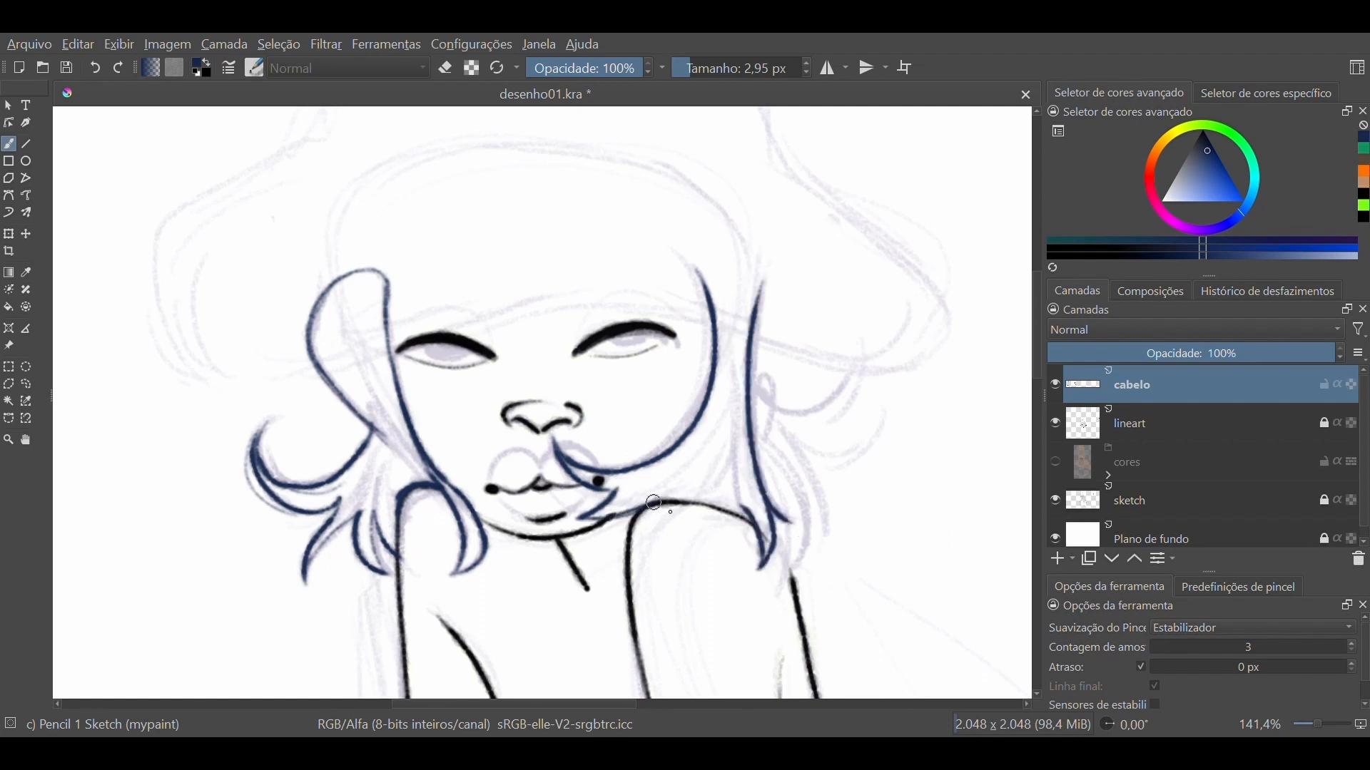
pyautogui.moveTo(647, 505); pyautogui.dragTo(759, 527)
pyautogui.moveTo(749, 386)
pyautogui.mouseDown()
pyautogui.moveTo(862, 350)
pyautogui.moveTo(821, 432)
pyautogui.moveTo(895, 411)
pyautogui.mouseUp()
pyautogui.moveTo(894, 412)
pyautogui.mouseDown()
pyautogui.moveTo(847, 467)
pyautogui.moveTo(798, 459)
pyautogui.mouseUp()
pyautogui.moveTo(808, 464)
pyautogui.mouseDown()
pyautogui.moveTo(818, 557)
pyautogui.moveTo(781, 473)
pyautogui.moveTo(796, 561)
pyautogui.mouseUp()
pyautogui.moveTo(765, 535); pyautogui.dragTo(791, 564)
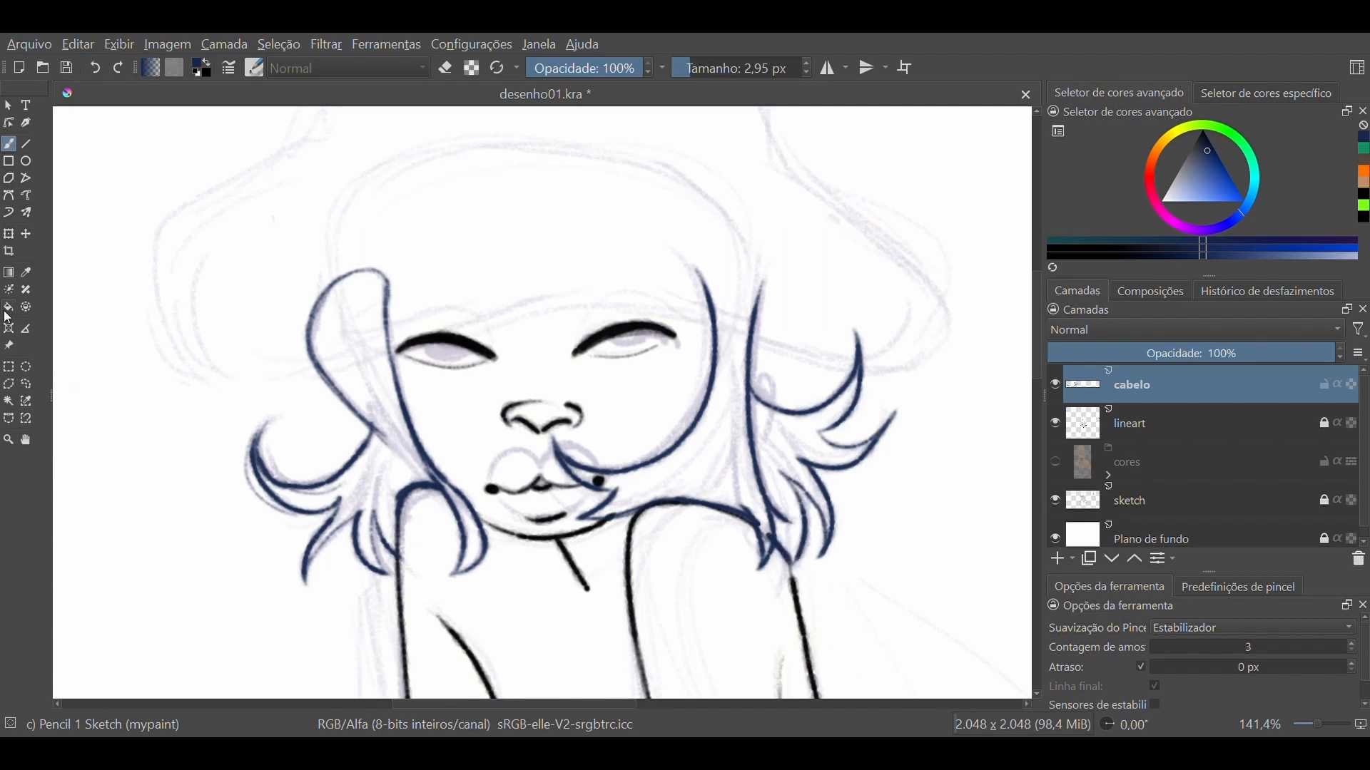
pyautogui.moveTo(704, 286); pyautogui.dragTo(762, 298)
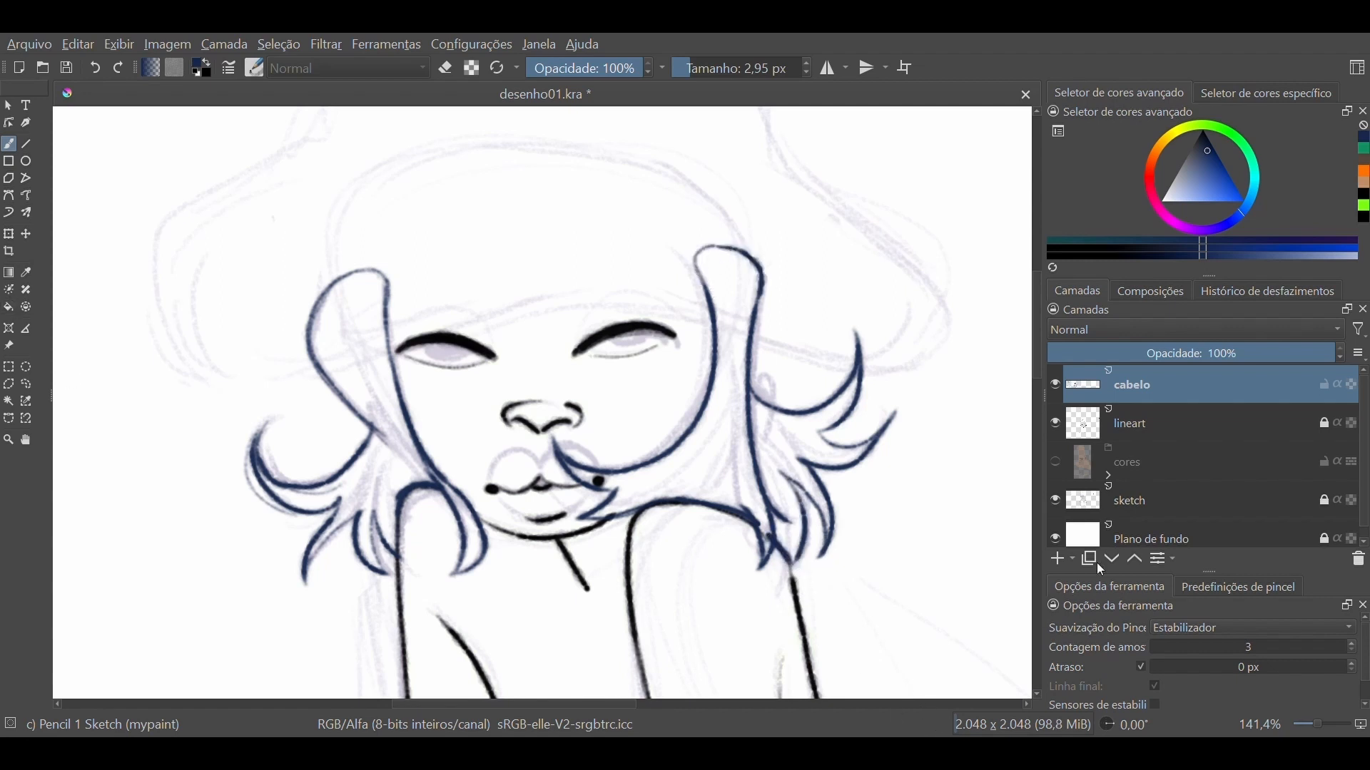
# Hide the sketch layer and fill the left hair and the inner right lock with dark blue
pyautogui.click(1057, 503)
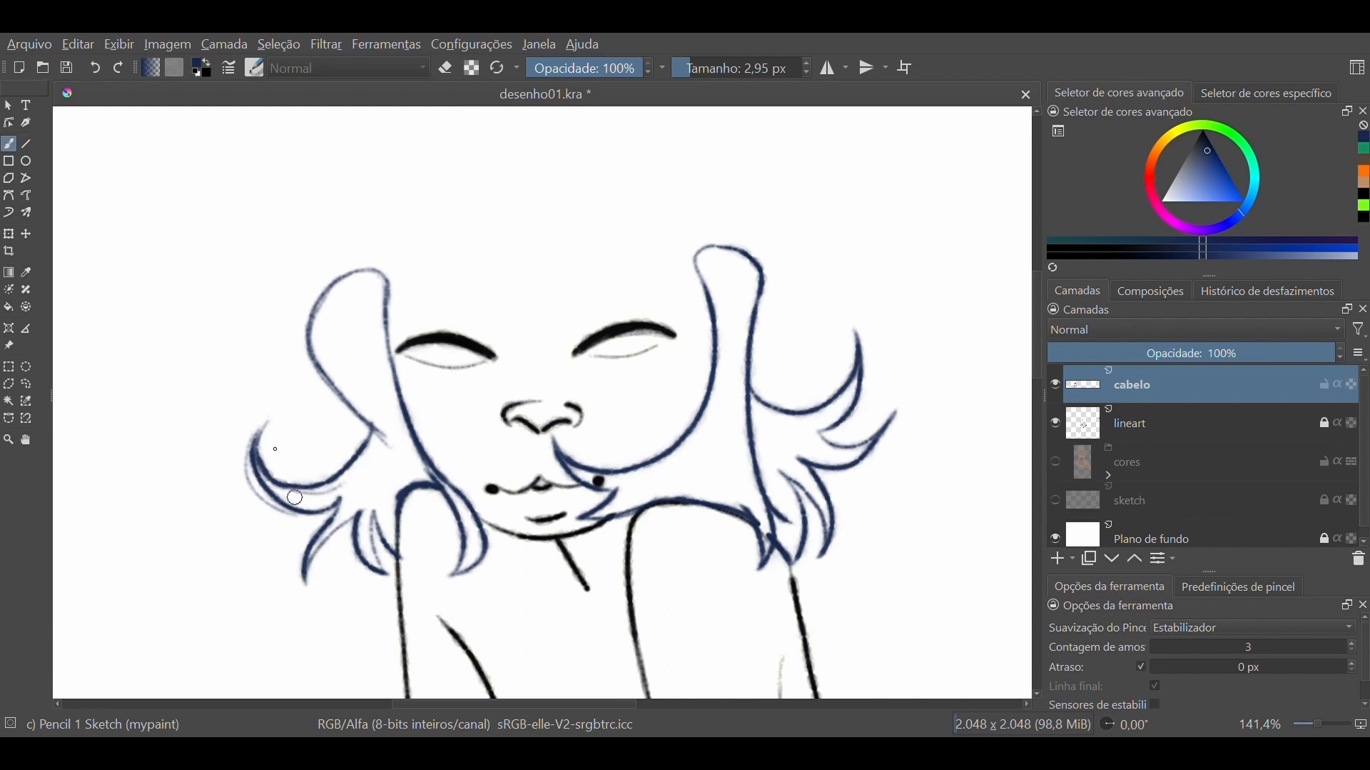
pyautogui.press('f')
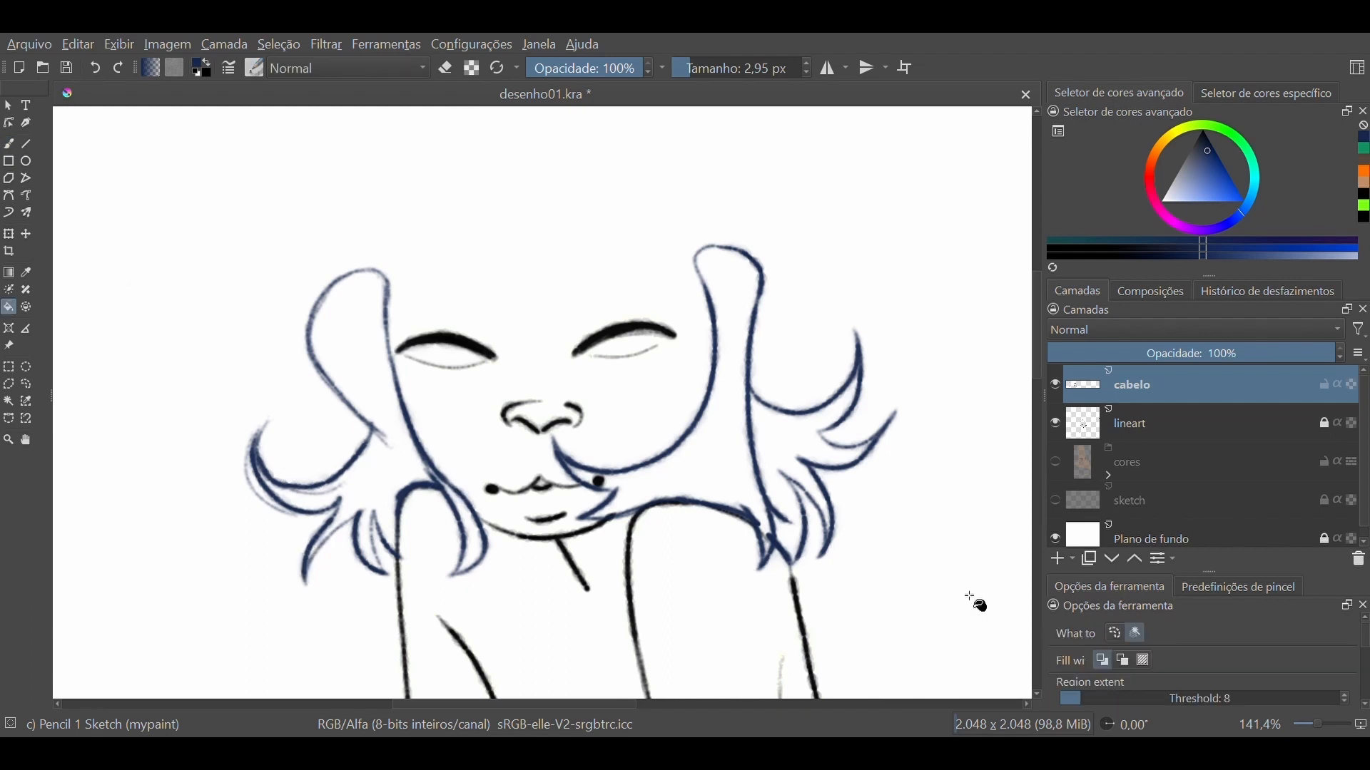
pyautogui.click(362, 376)
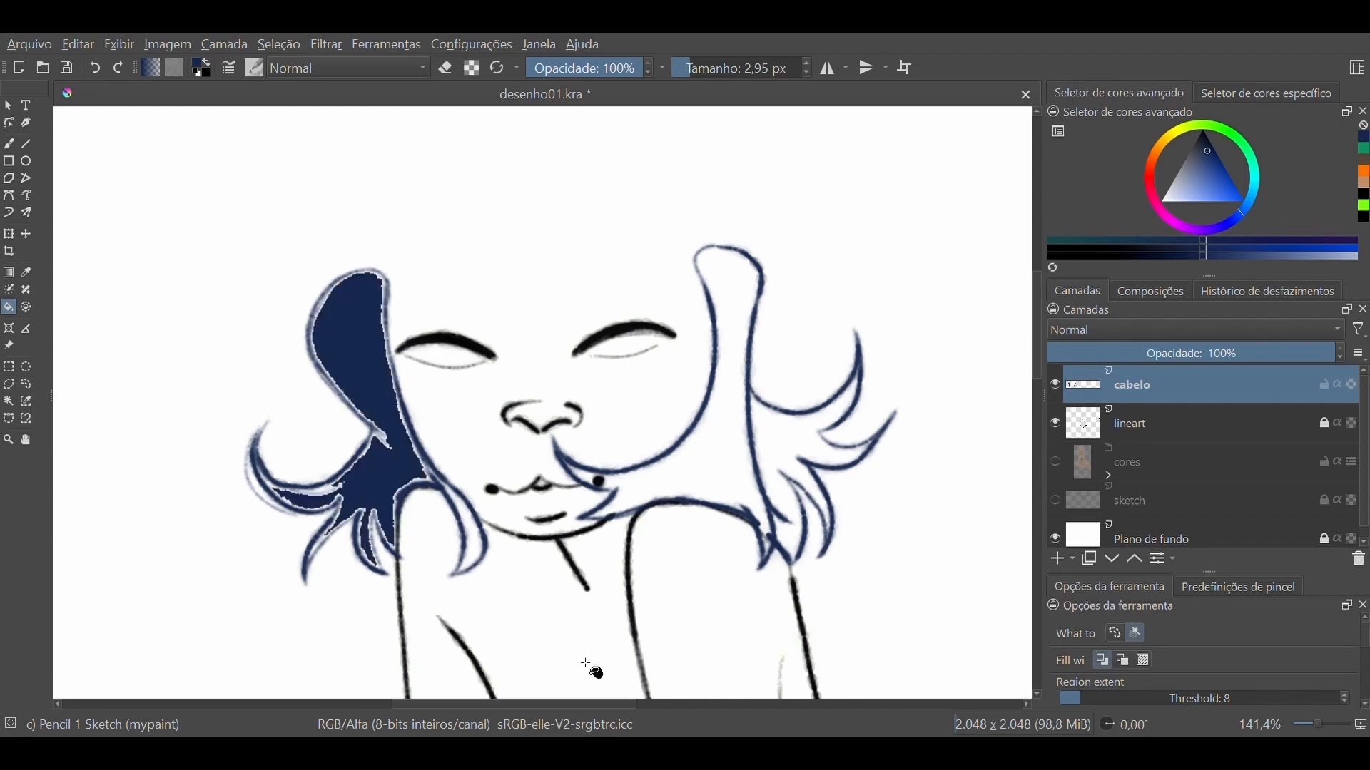
pyautogui.click(743, 321)
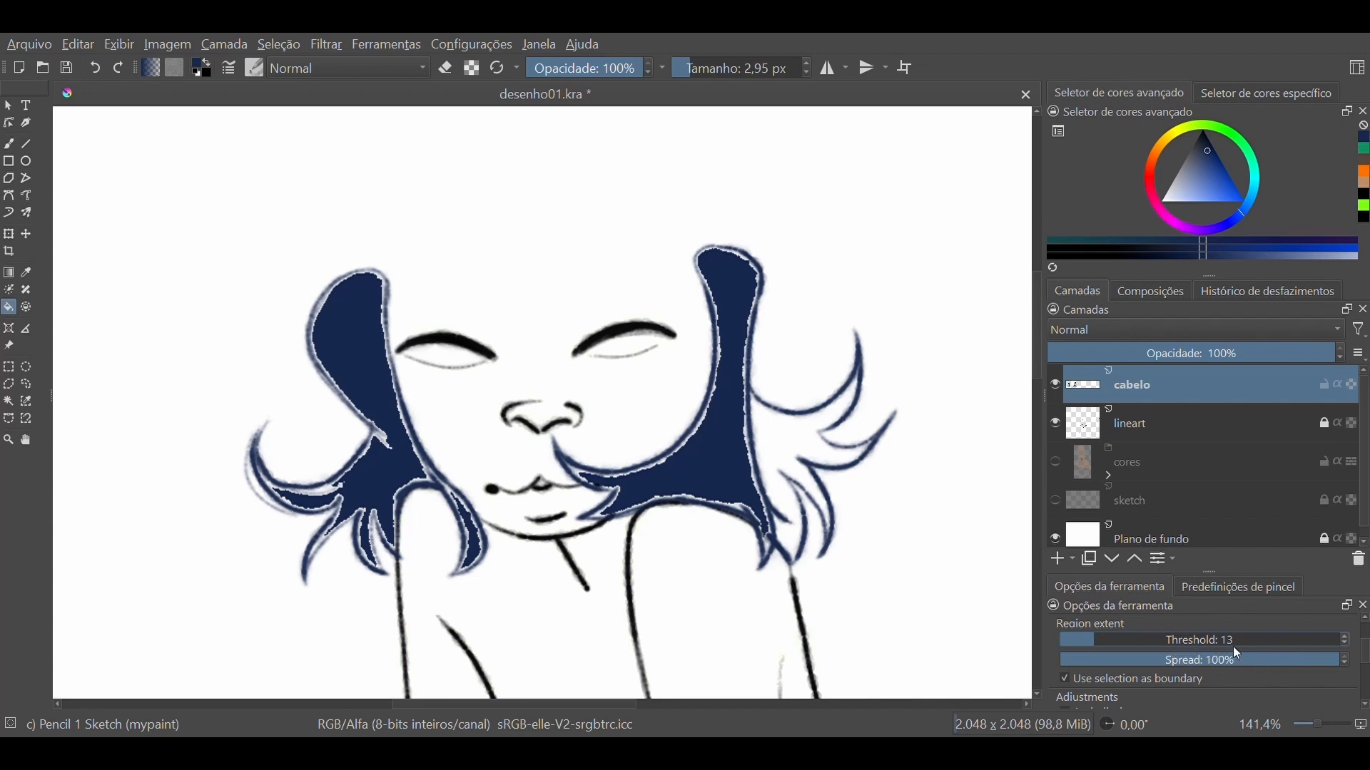
# Raise the fill threshold to 18 and fill the outer right hair strands with dark blue
pyautogui.moveTo(1095, 647); pyautogui.dragTo(1101, 647)
pyautogui.click(797, 453)
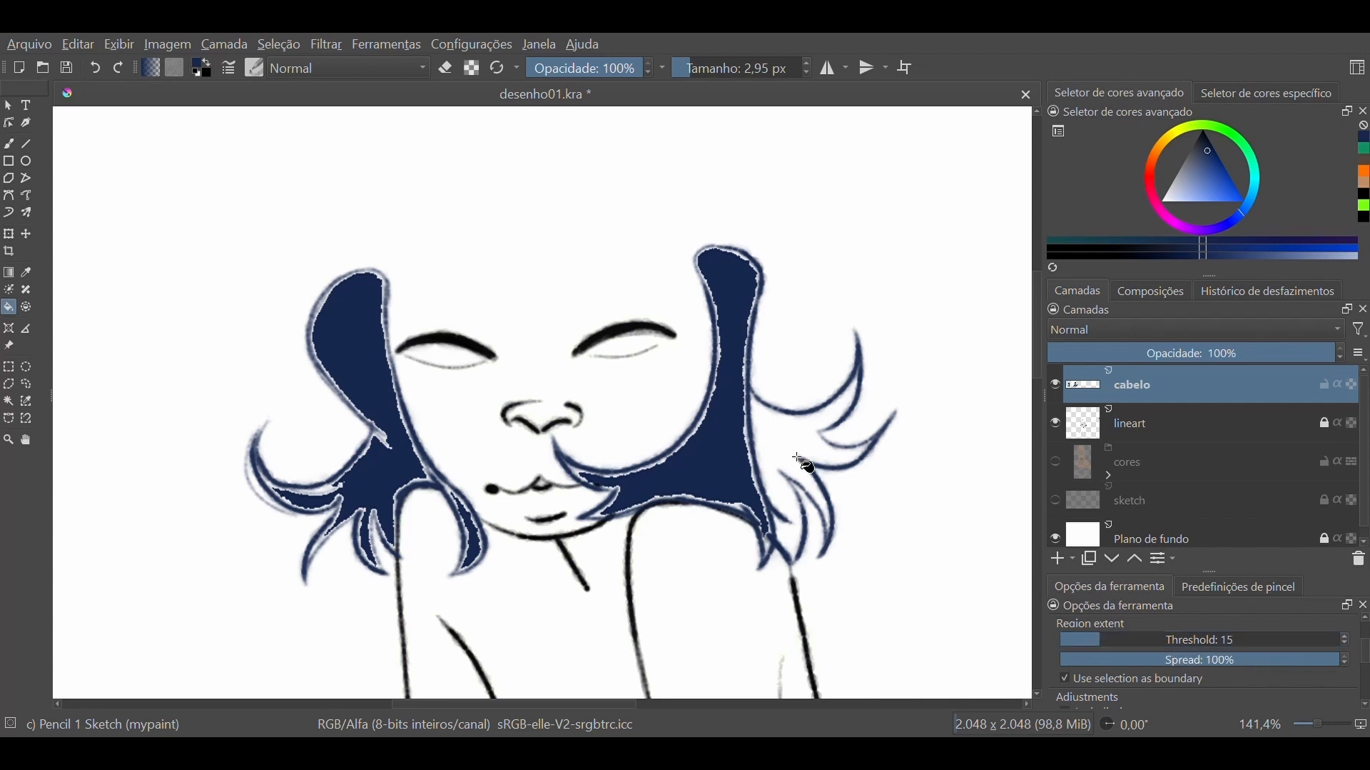
pyautogui.click(1109, 640)
pyautogui.click(379, 438)
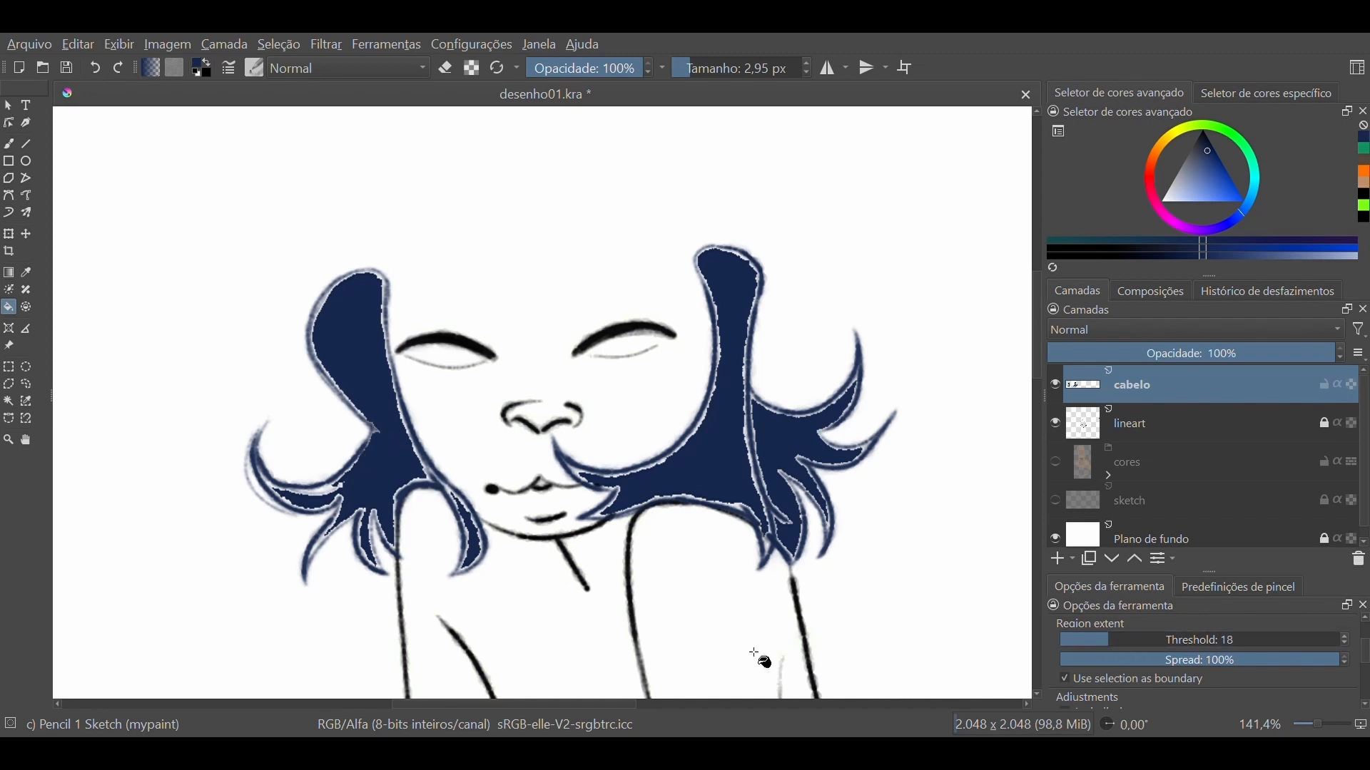
# Try filling the gaps in the left hair at threshold 54, undo that fill, and lower the threshold to 21
pyautogui.click(329, 367)
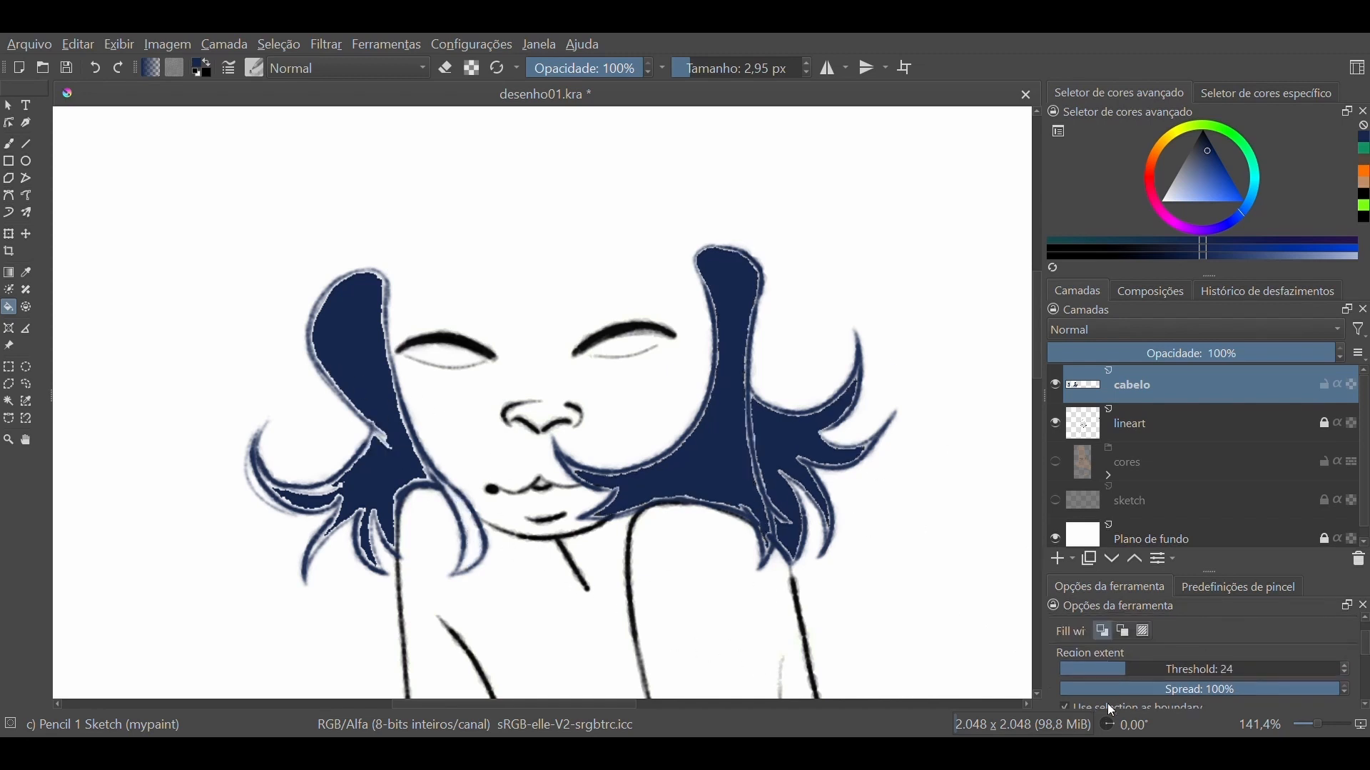
pyautogui.moveTo(1141, 674); pyautogui.dragTo(1212, 673)
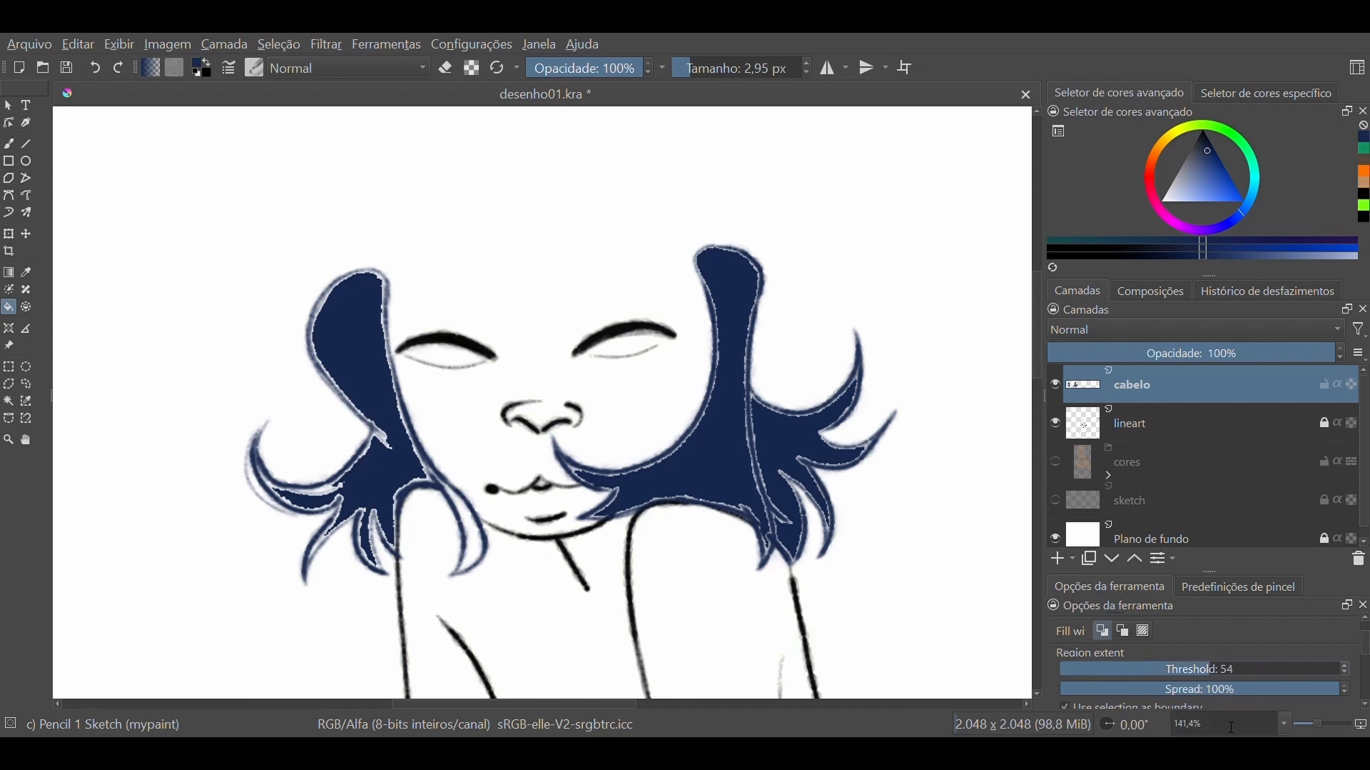
pyautogui.click(388, 428)
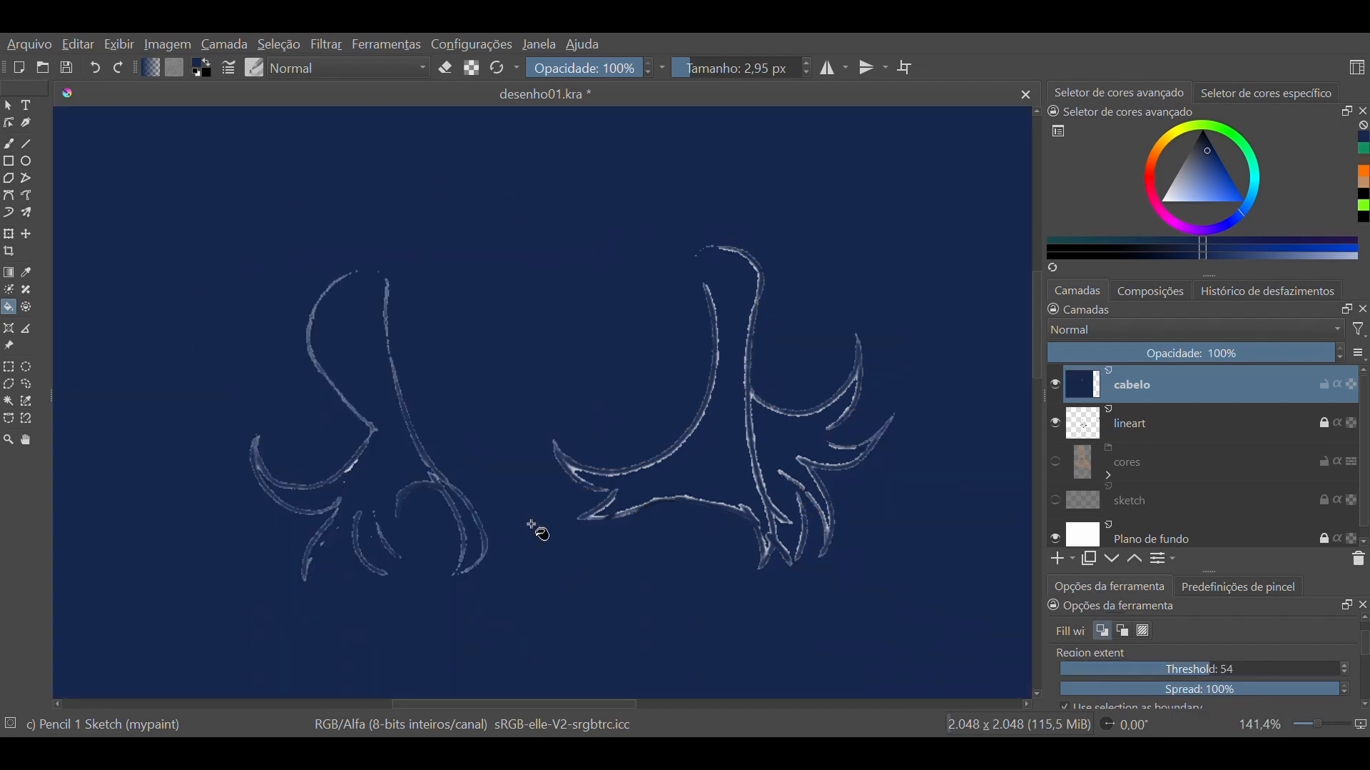
pyautogui.hotkey('ctrl', 'z')
pyautogui.moveTo(1217, 668); pyautogui.dragTo(1132, 711)
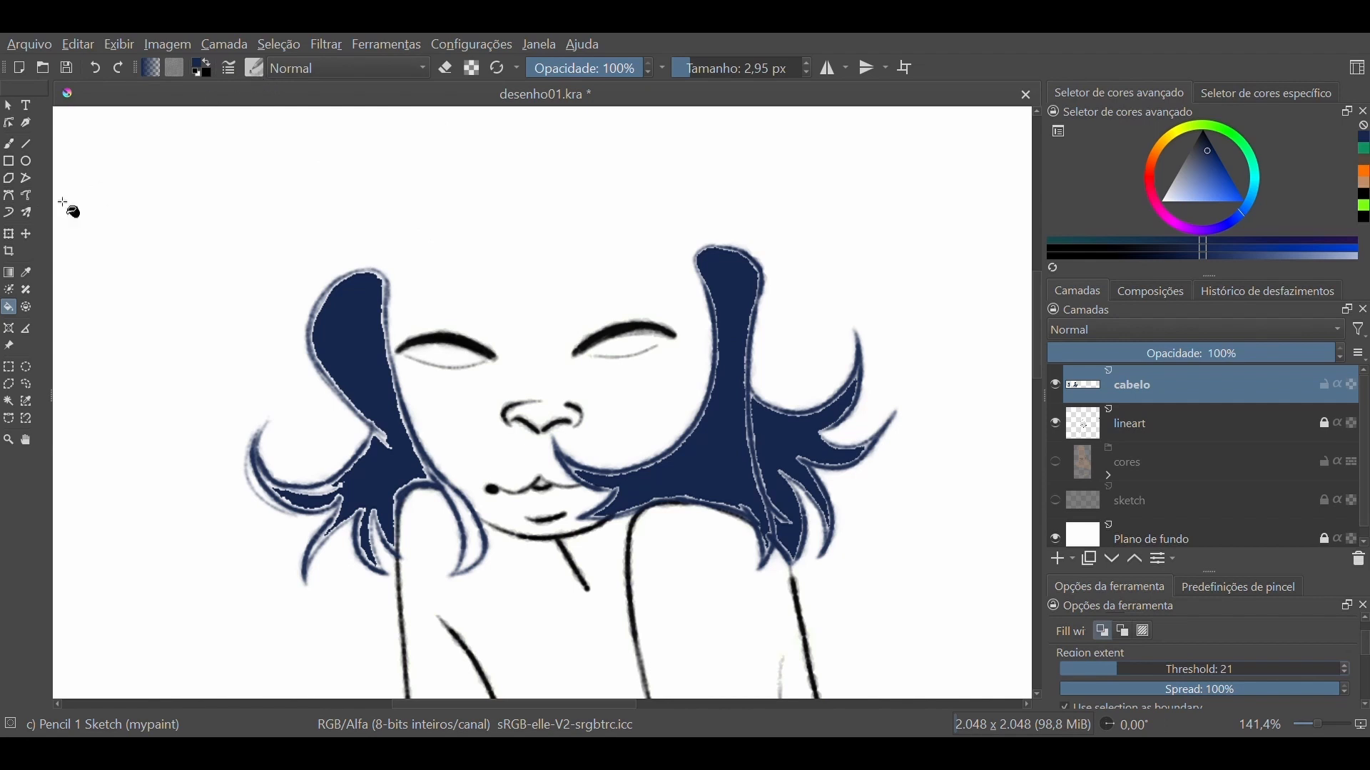
# With the Basic-2 Opacity brush at 12 px, paint over the light gaps along the right hair's inner curve
pyautogui.click(8, 144)
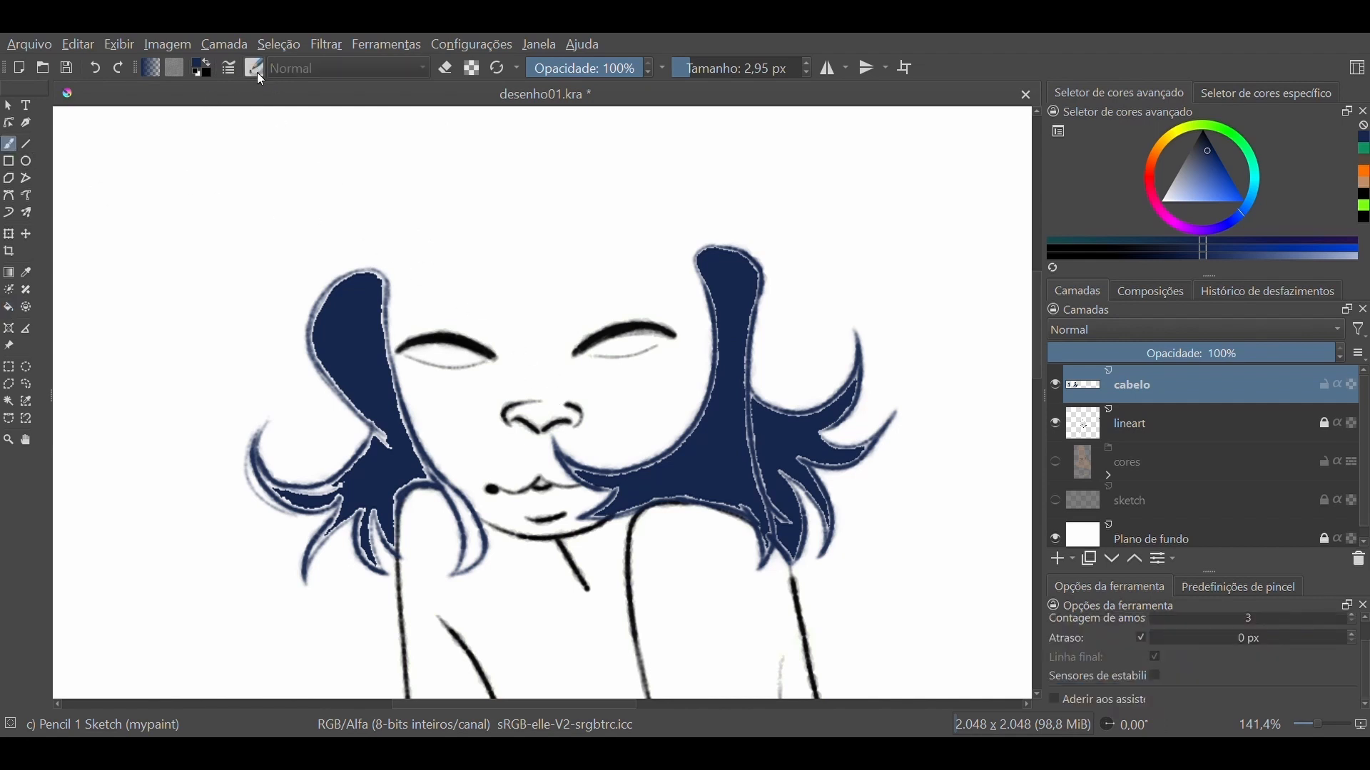
pyautogui.press('/')
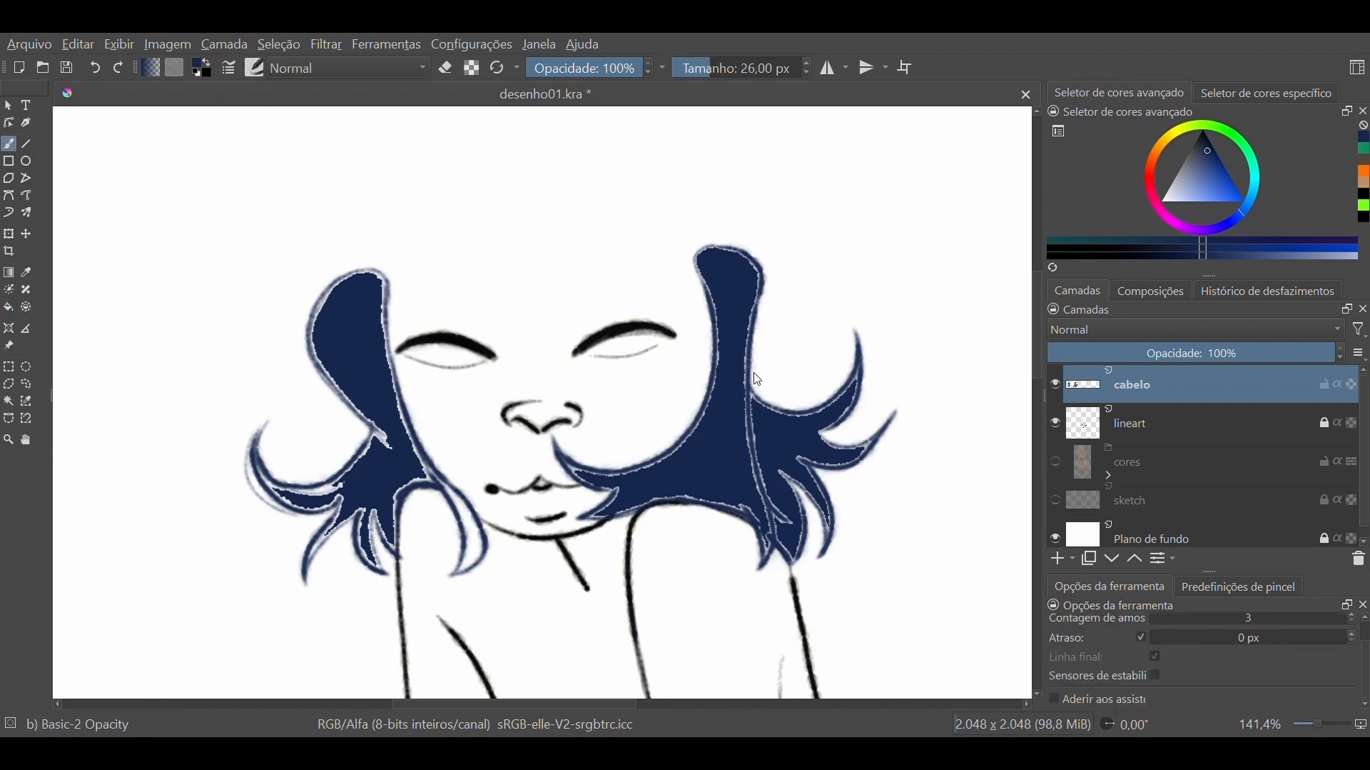
pyautogui.press('[')
pyautogui.press('[')
pyautogui.press('[')
pyautogui.press('[')
pyautogui.press('[')
pyautogui.press('[')
pyautogui.press('[')
pyautogui.press('[')
pyautogui.press('[')
pyautogui.scroll(4, 631, 451)
pyautogui.moveTo(706, 535)
pyautogui.mouseDown()
pyautogui.moveTo(837, 463)
pyautogui.moveTo(699, 535)
pyautogui.moveTo(861, 426)
pyautogui.mouseUp()
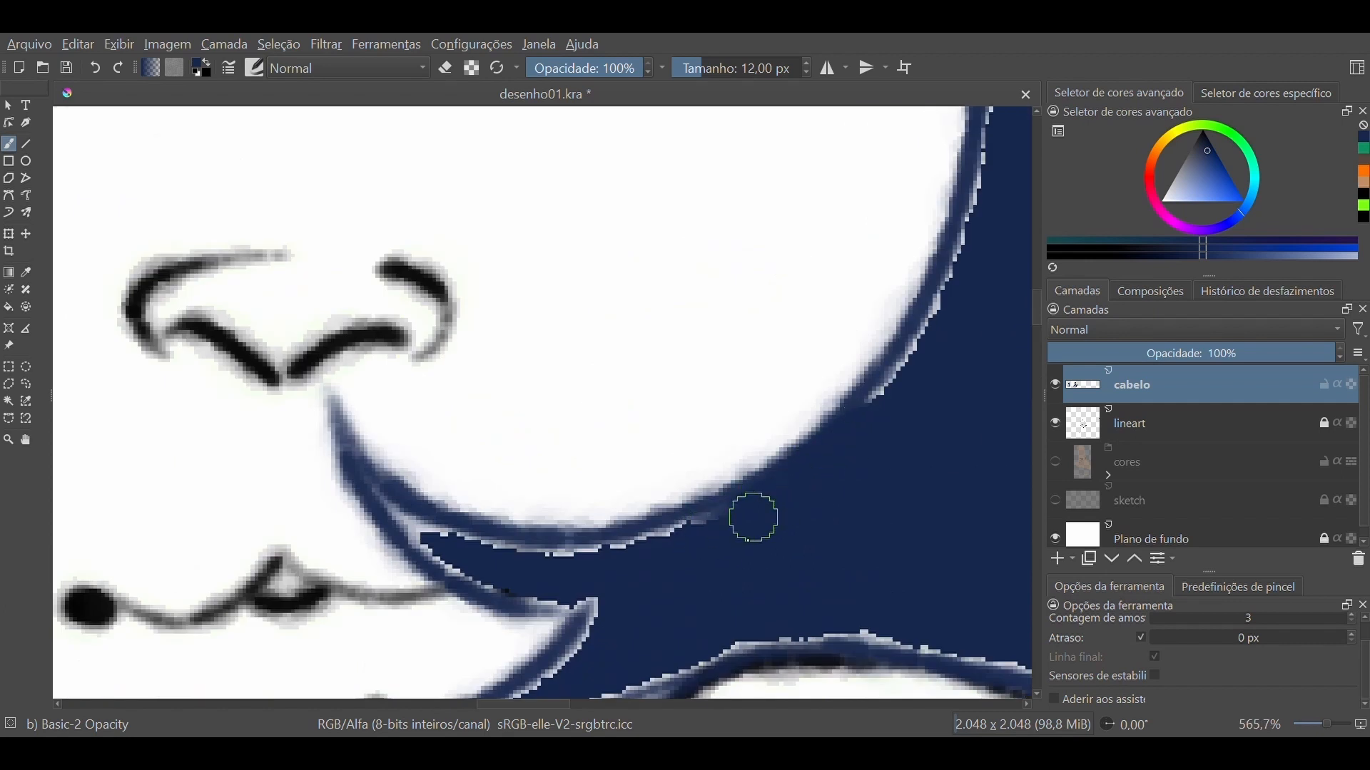
pyautogui.moveTo(753, 518); pyautogui.dragTo(897, 356)
pyautogui.moveTo(865, 427); pyautogui.dragTo(939, 296)
pyautogui.scroll(-2, 940, 296)
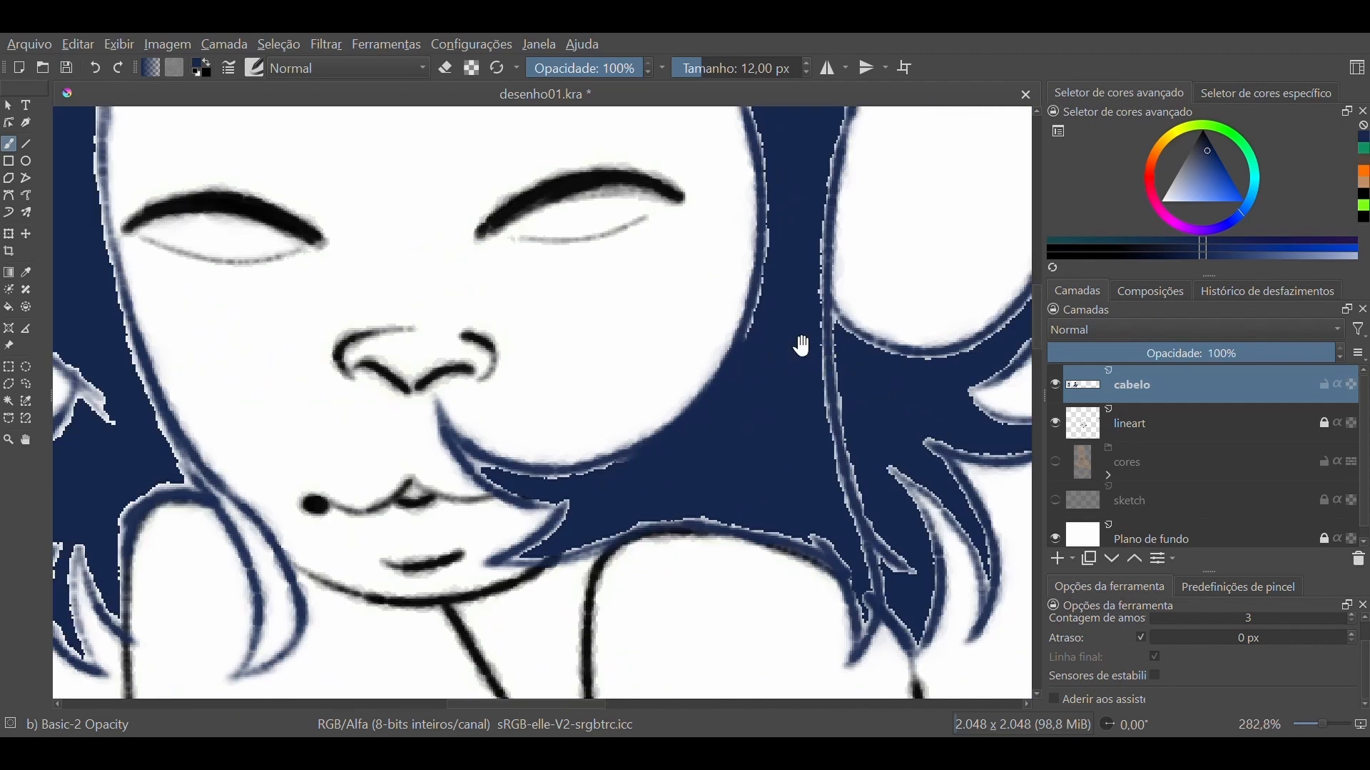
# Paint dark blue over the remaining light gaps in the upper lock and outer strands of the right hair
pyautogui.moveTo(731, 523); pyautogui.dragTo(752, 425)
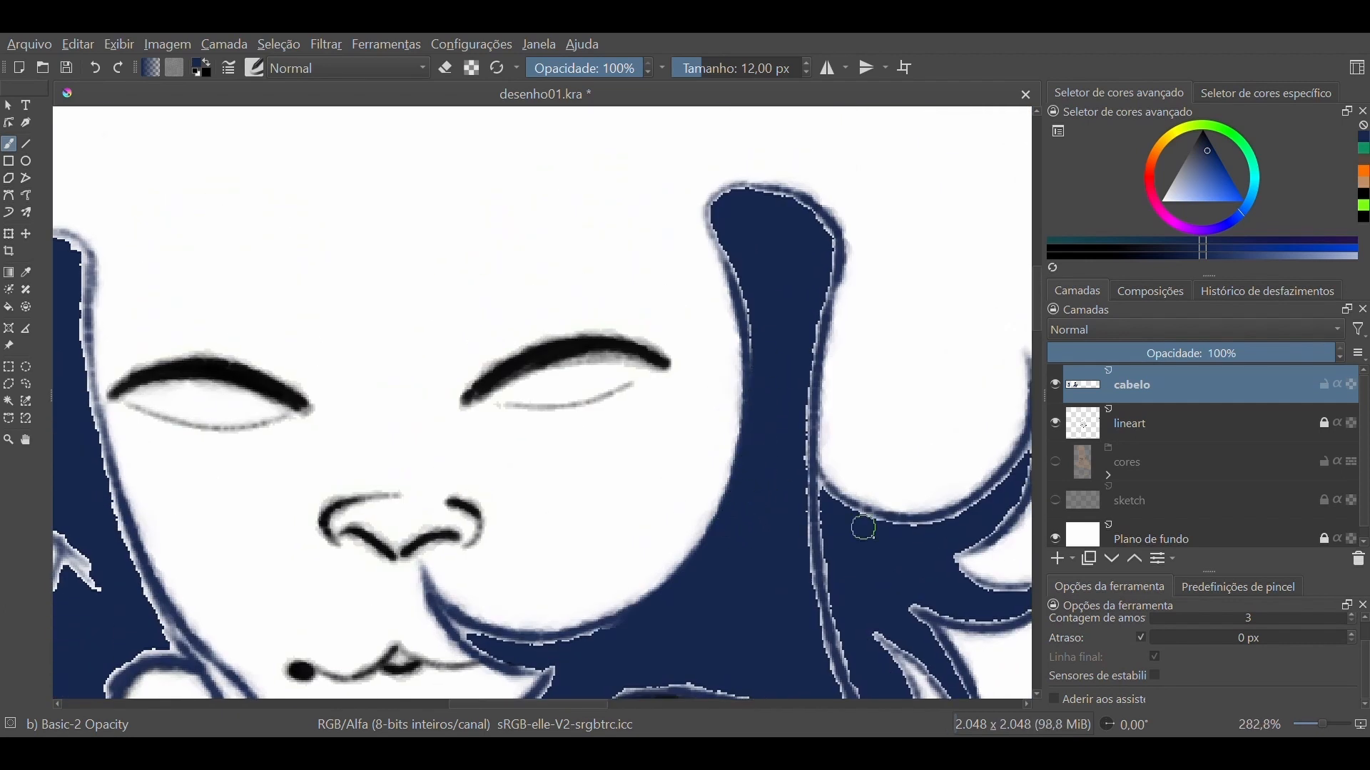
pyautogui.moveTo(731, 197)
pyautogui.mouseDown()
pyautogui.moveTo(717, 232)
pyautogui.moveTo(746, 299)
pyautogui.moveTo(758, 389)
pyautogui.moveTo(766, 195)
pyautogui.moveTo(834, 263)
pyautogui.moveTo(811, 426)
pyautogui.mouseUp()
pyautogui.press('-')
pyautogui.press('-')
pyautogui.press('-')
pyautogui.press('-')
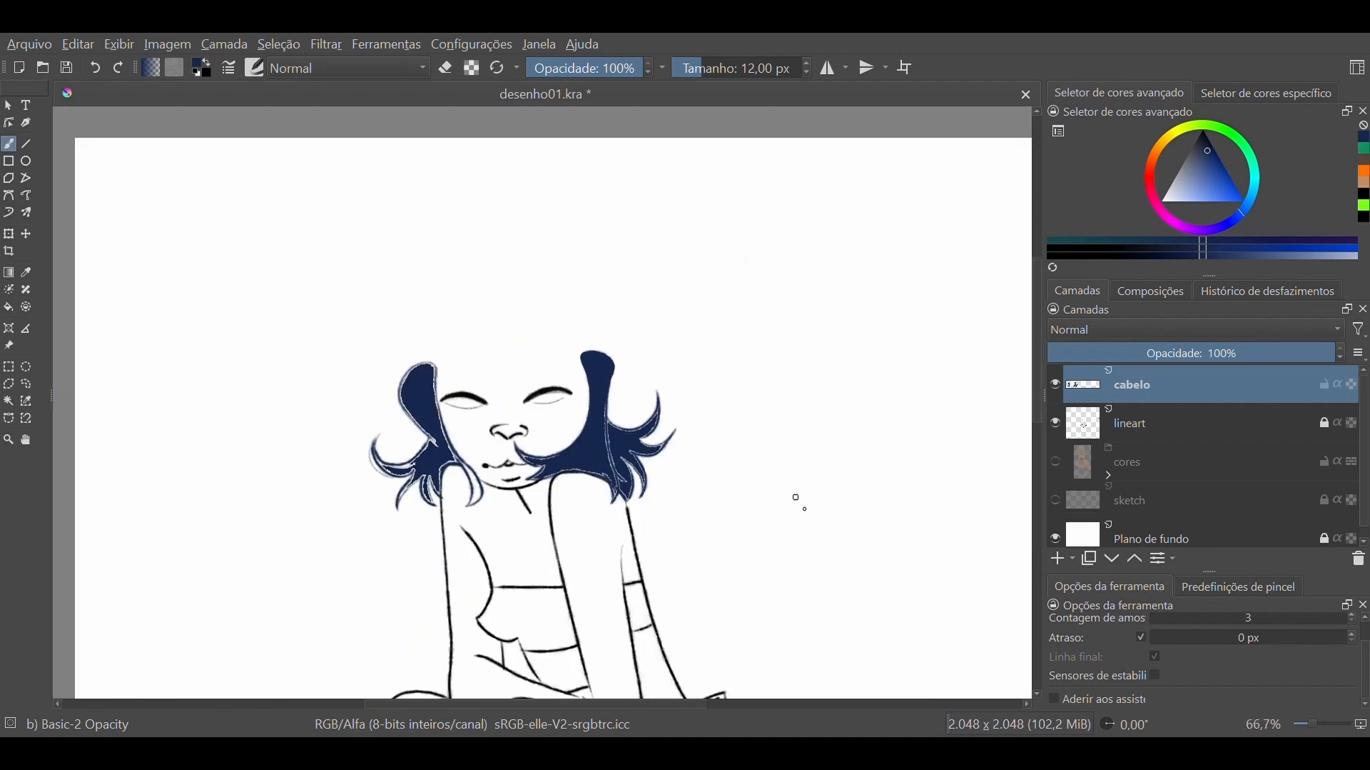
pyautogui.moveTo(795, 540); pyautogui.dragTo(820, 391)
pyautogui.press('+')
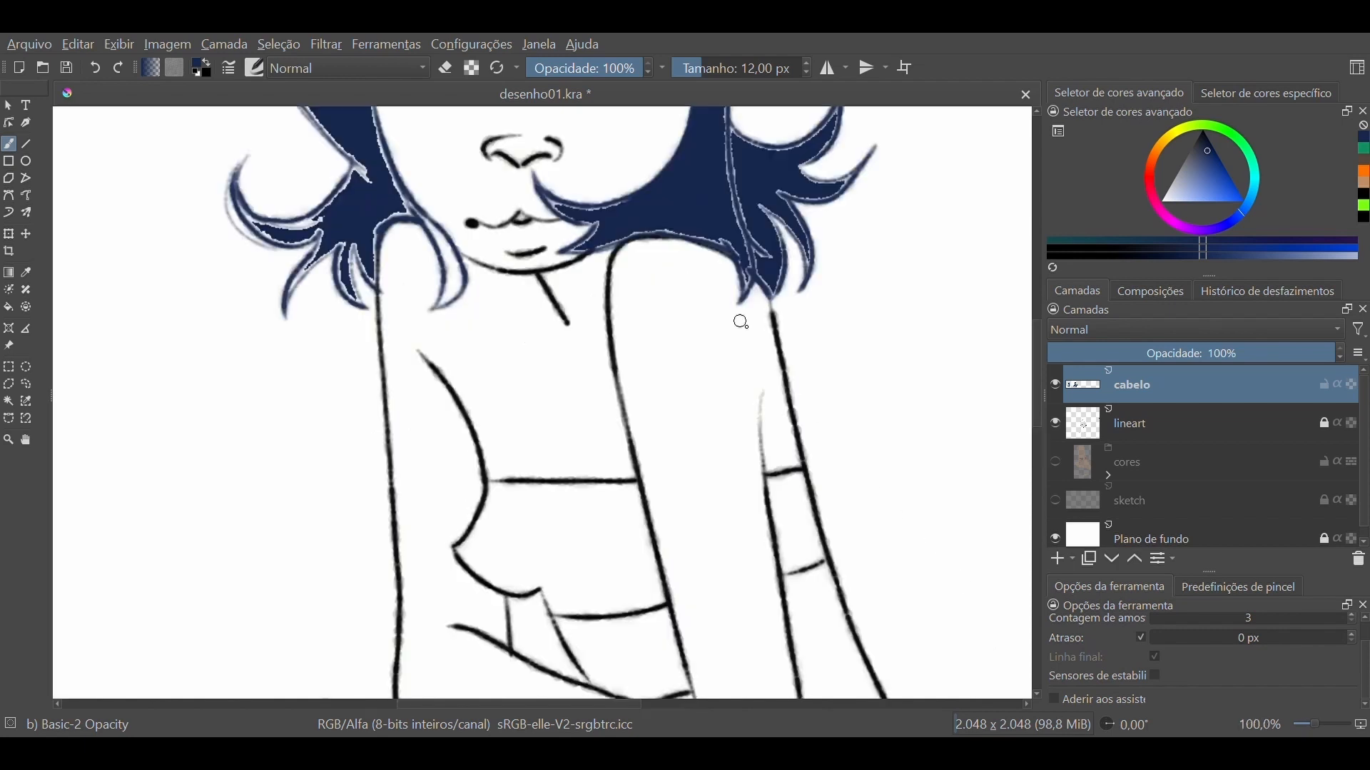
pyautogui.press('+')
pyautogui.moveTo(692, 357)
pyautogui.mouseDown()
pyautogui.moveTo(699, 482)
pyautogui.moveTo(739, 581)
pyautogui.moveTo(728, 504)
pyautogui.moveTo(747, 545)
pyautogui.moveTo(740, 523)
pyautogui.moveTo(743, 567)
pyautogui.moveTo(720, 493)
pyautogui.moveTo(766, 522)
pyautogui.moveTo(738, 478)
pyautogui.moveTo(751, 446)
pyautogui.moveTo(694, 421)
pyautogui.mouseUp()
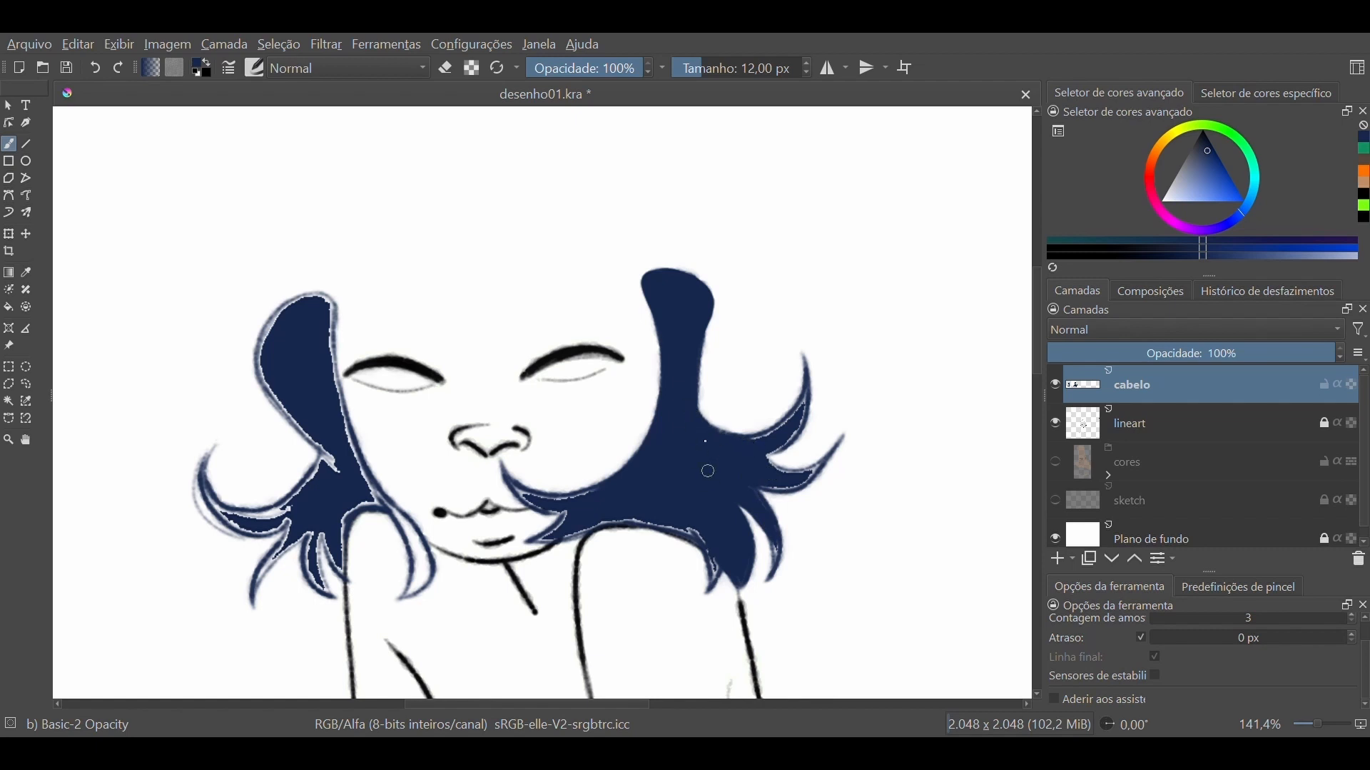
pyautogui.press('-')
pyautogui.press('-')
pyautogui.press('-')
pyautogui.moveTo(849, 528); pyautogui.dragTo(889, 467)
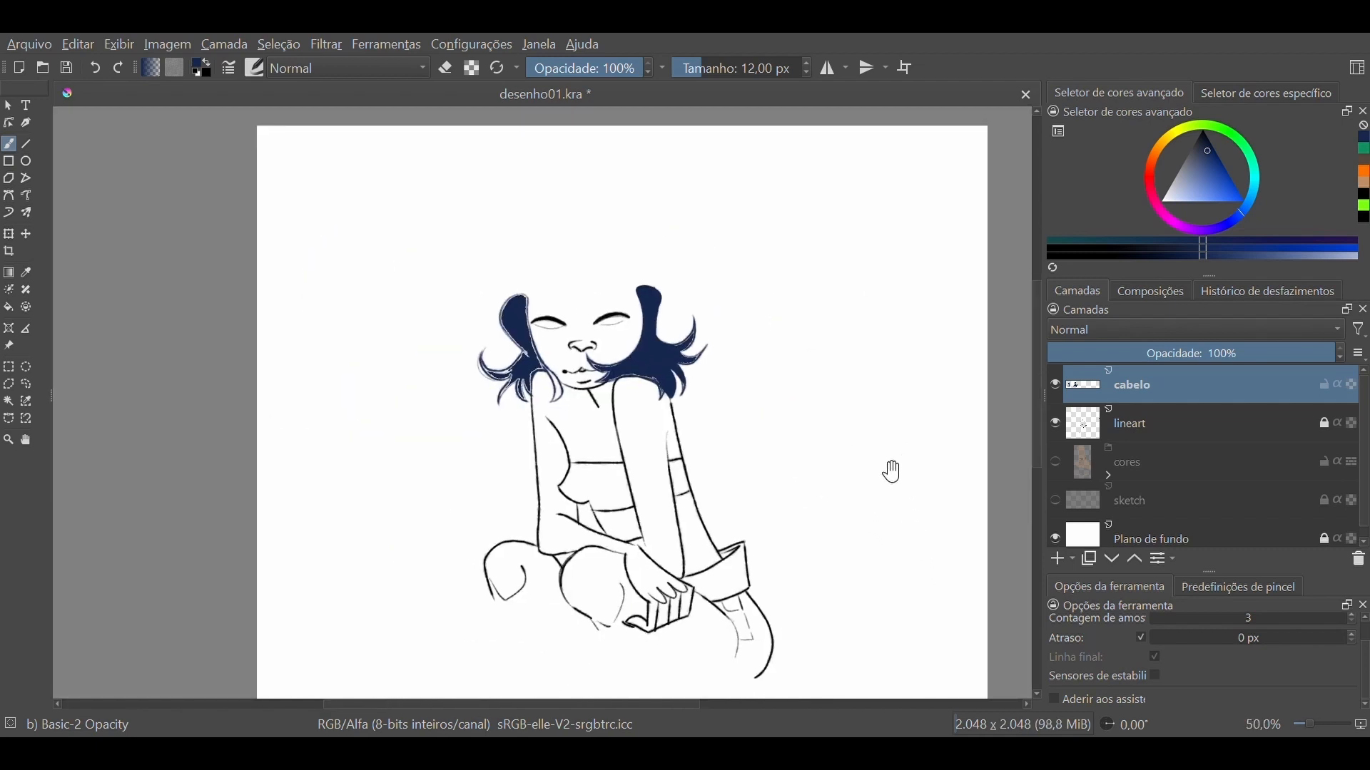
# Show the cores group to check the hair against the figure's colours
pyautogui.click(1056, 463)
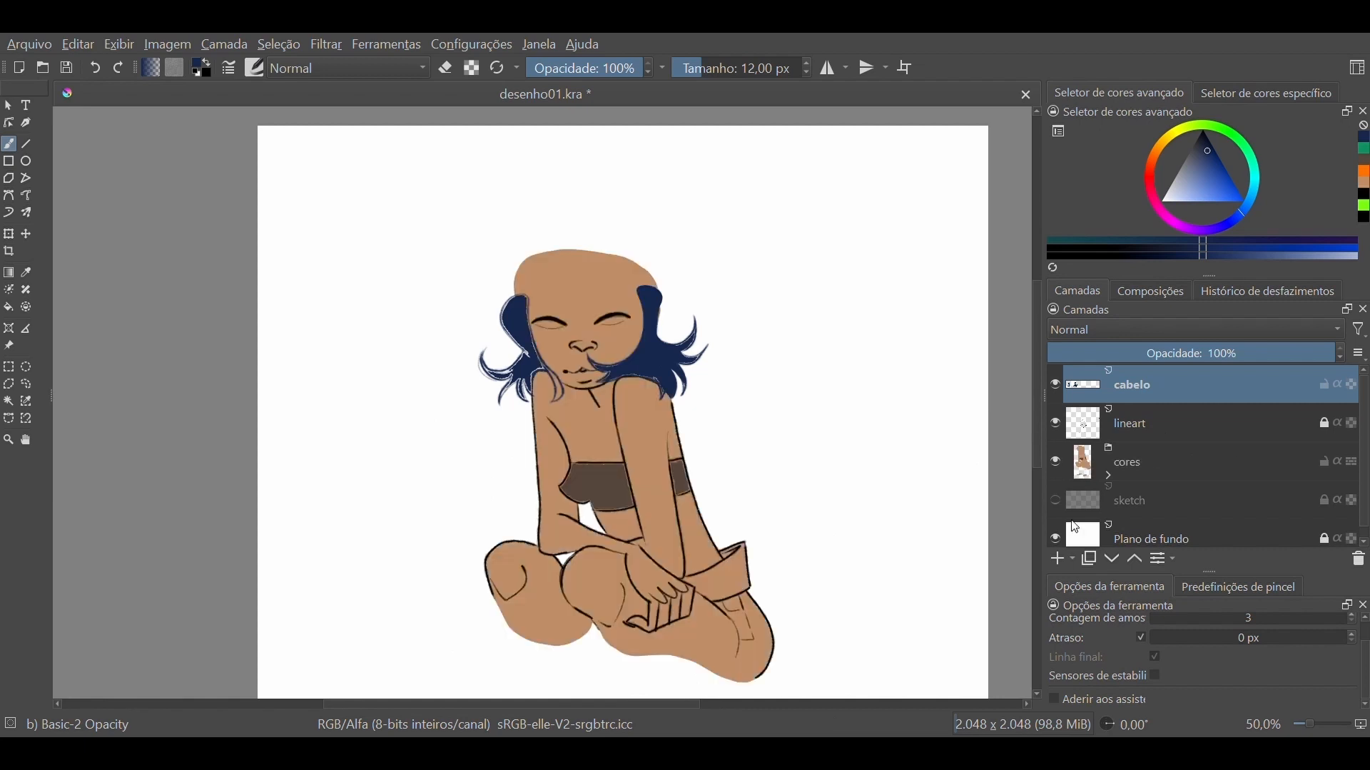
pyautogui.moveTo(865, 547); pyautogui.dragTo(826, 485)
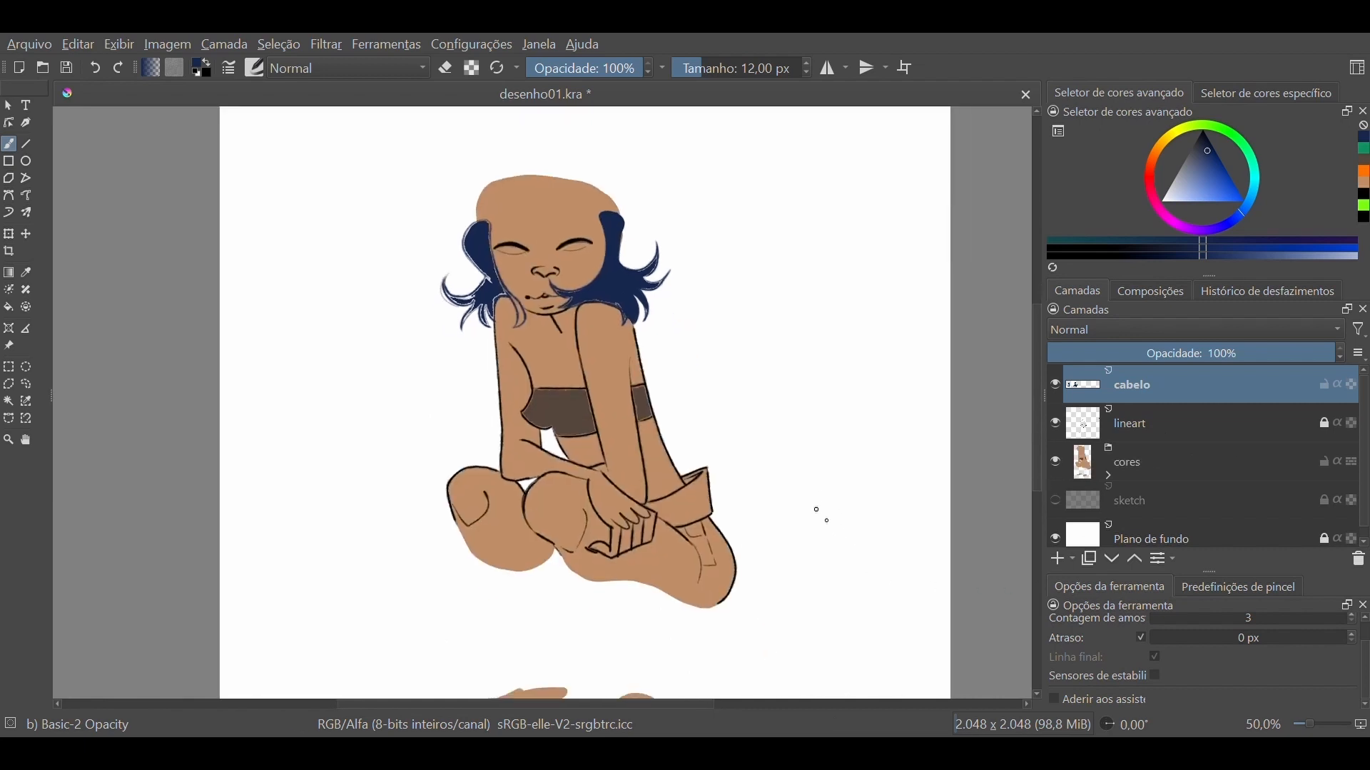
pyautogui.press('-')
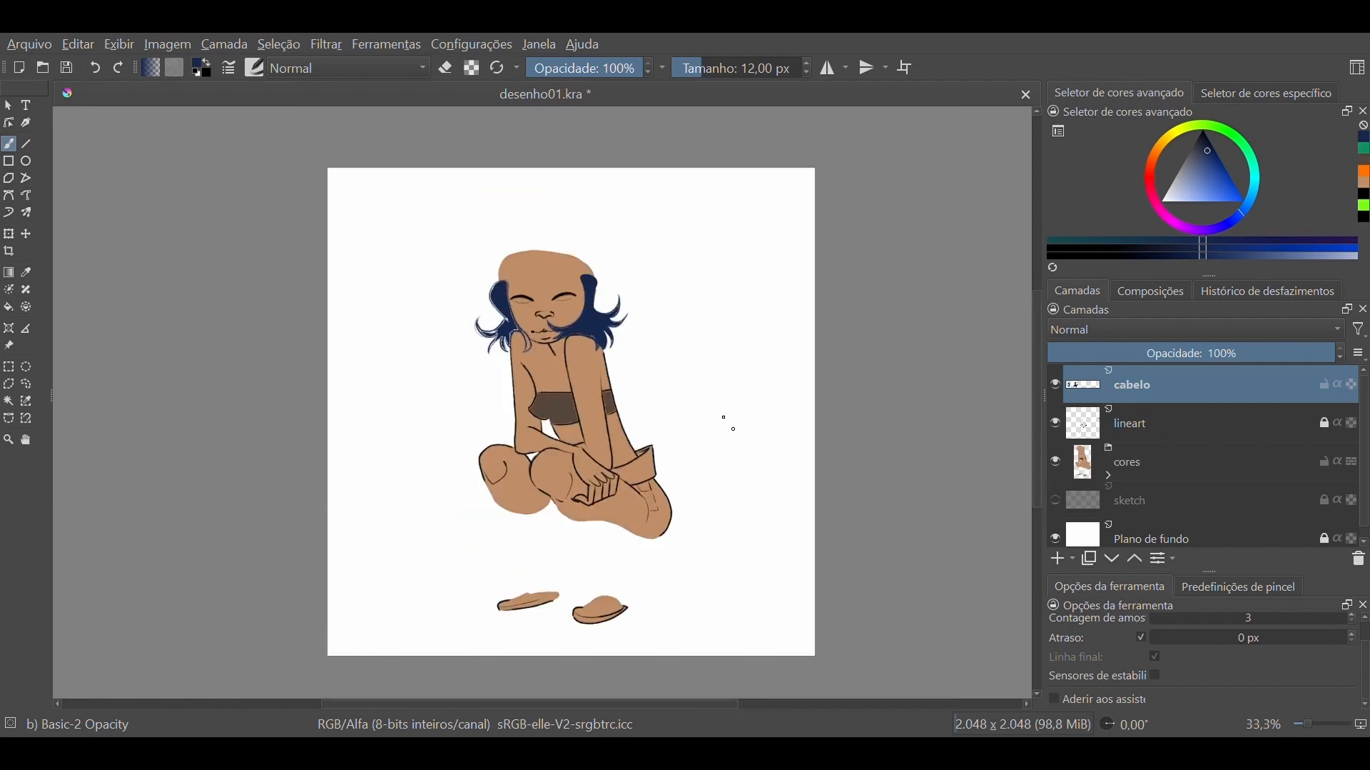
pyautogui.moveTo(725, 422); pyautogui.dragTo(742, 406)
# Paint dark blue over the light gaps in the left hair and its strands
pyautogui.press('+')
pyautogui.moveTo(678, 336); pyautogui.dragTo(817, 551)
pyautogui.press('+')
pyautogui.press('+')
pyautogui.press('+')
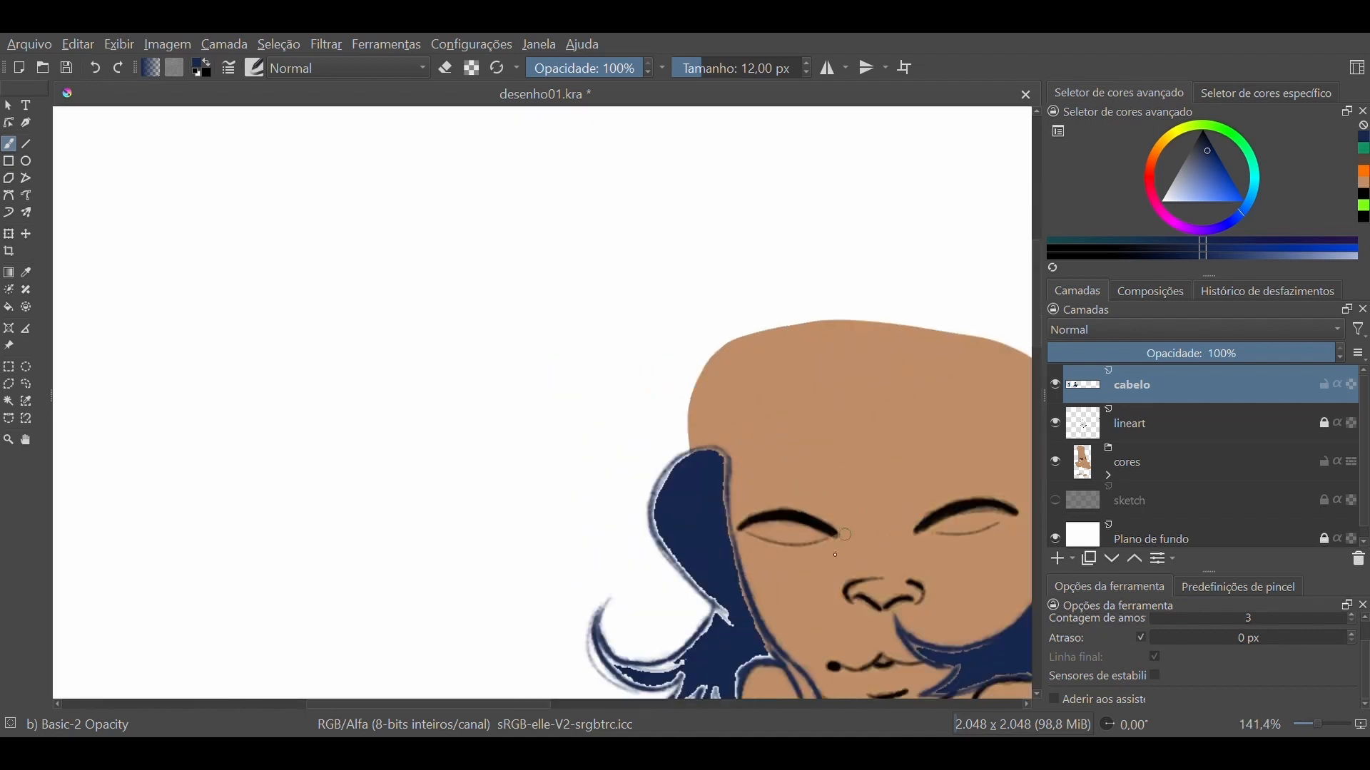
pyautogui.moveTo(715, 456)
pyautogui.mouseDown()
pyautogui.moveTo(658, 483)
pyautogui.moveTo(654, 514)
pyautogui.moveTo(692, 567)
pyautogui.moveTo(669, 472)
pyautogui.moveTo(659, 513)
pyautogui.moveTo(677, 467)
pyautogui.moveTo(652, 500)
pyautogui.moveTo(735, 632)
pyautogui.moveTo(687, 574)
pyautogui.moveTo(720, 533)
pyautogui.moveTo(721, 466)
pyautogui.moveTo(723, 537)
pyautogui.moveTo(722, 462)
pyautogui.moveTo(739, 586)
pyautogui.moveTo(727, 539)
pyautogui.moveTo(729, 551)
pyautogui.moveTo(768, 653)
pyautogui.mouseUp()
pyautogui.press('-')
pyautogui.press('-')
pyautogui.press('-')
pyautogui.moveTo(832, 547); pyautogui.dragTo(789, 404)
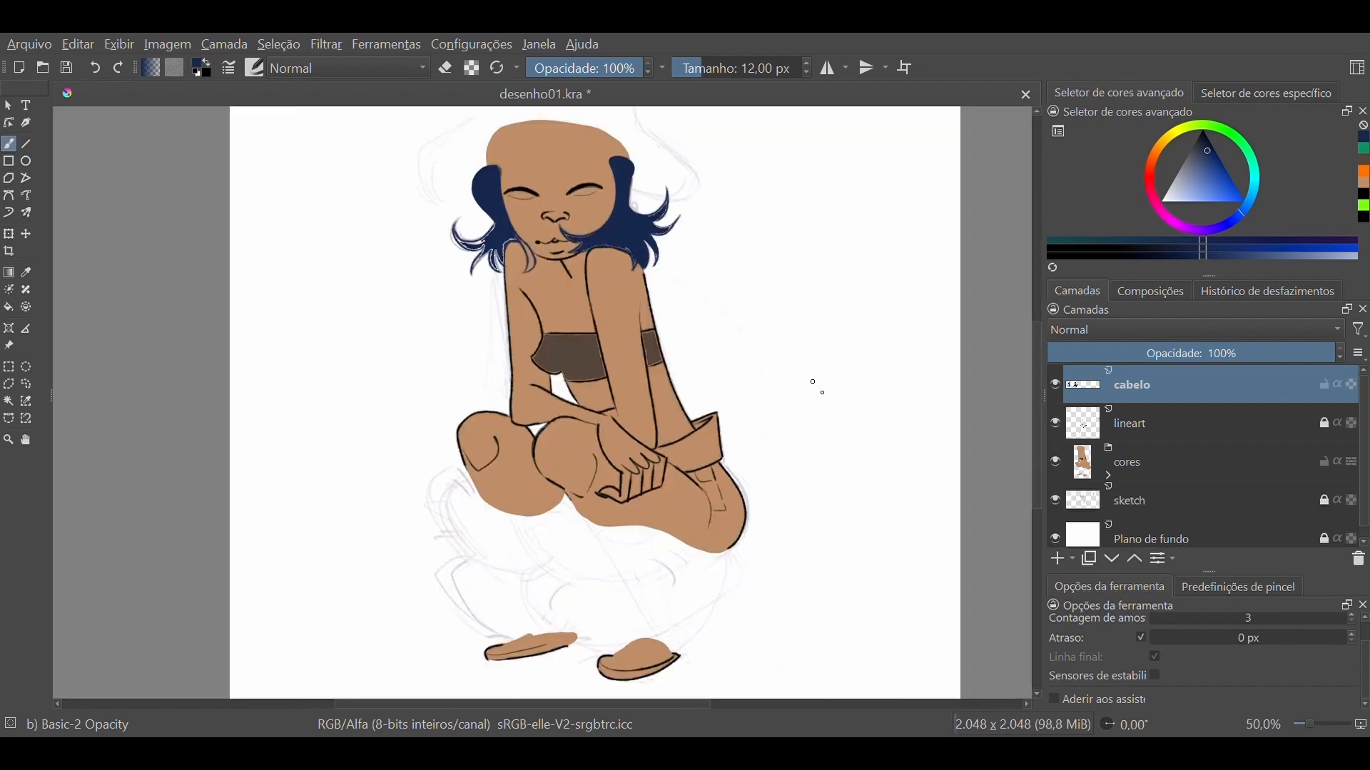
pyautogui.press('-')
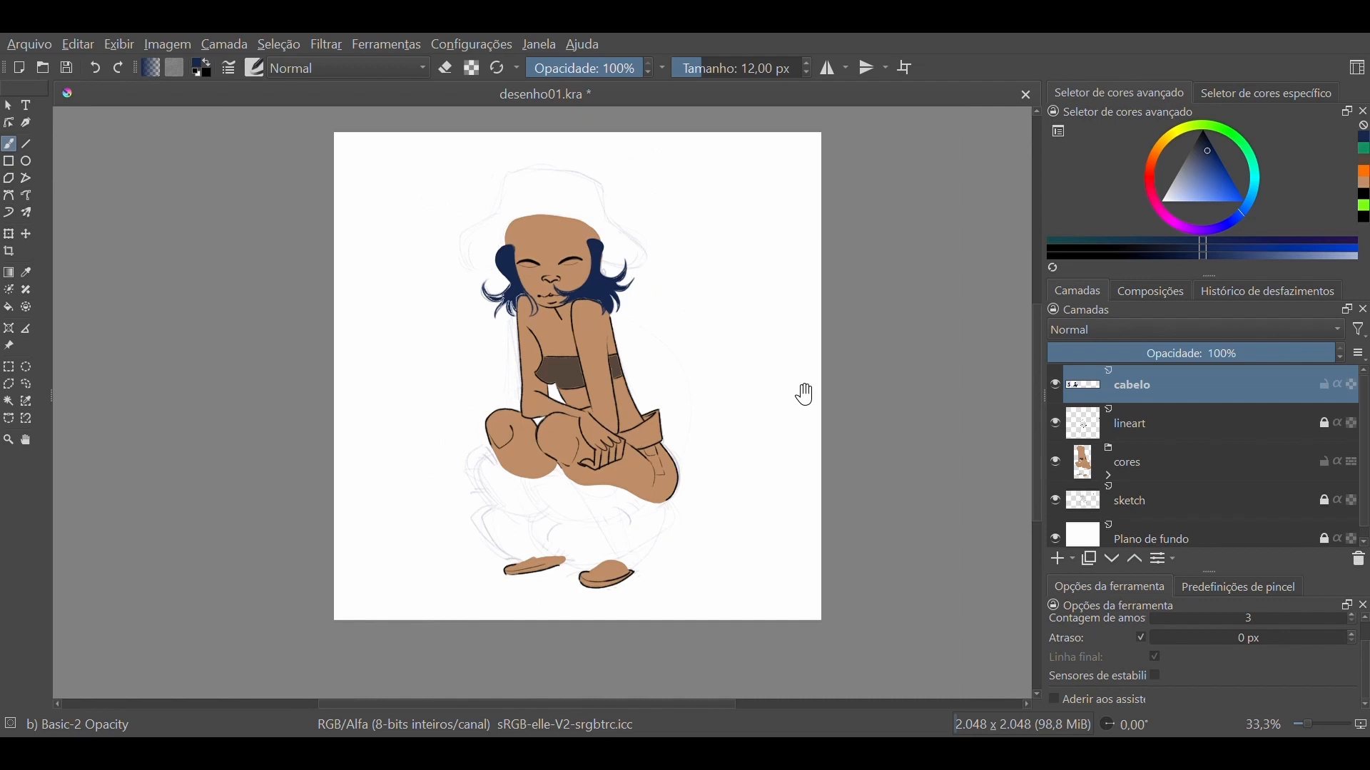
pyautogui.moveTo(804, 392); pyautogui.dragTo(731, 357)
pyautogui.press('+')
pyautogui.press('+')
pyautogui.press('-')
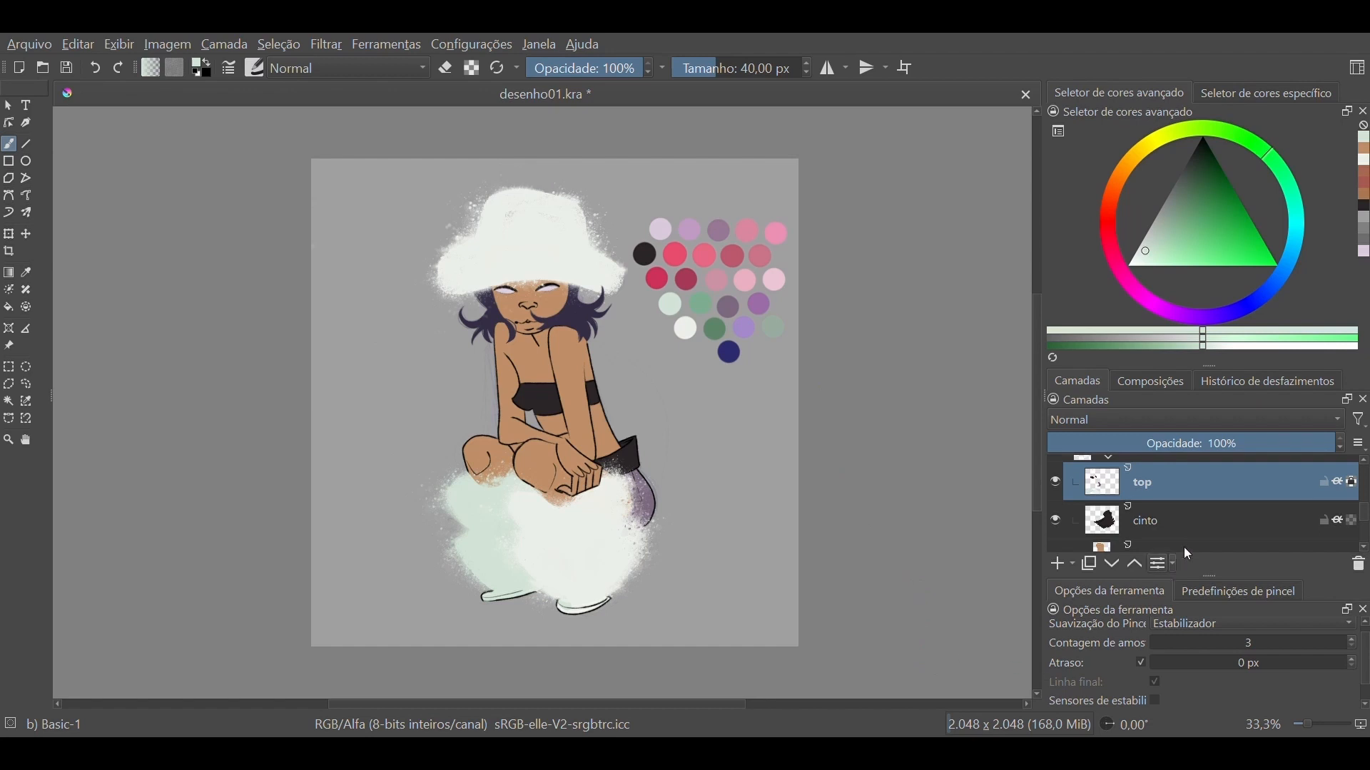
# Enlarge the layer list, select the paleta layer, and switch its visibility off and on
pyautogui.moveTo(1205, 367); pyautogui.dragTo(1213, 273)
pyautogui.scroll(3, 1250, 374)
pyautogui.click(1249, 374)
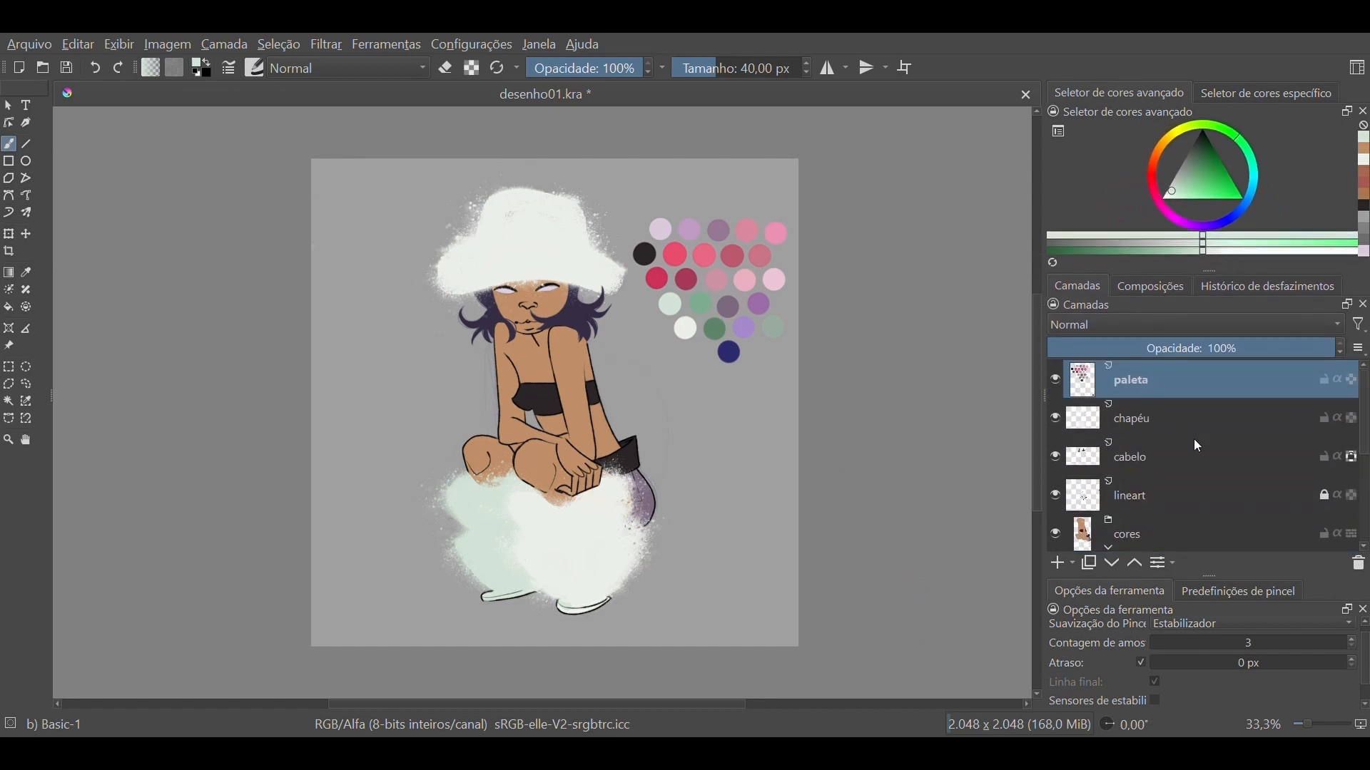
pyautogui.click(1057, 383)
pyautogui.click(1056, 384)
# Switch the Plano de fundo layer off and on to view the figure without its grey background
pyautogui.moveTo(1368, 391); pyautogui.dragTo(1368, 530)
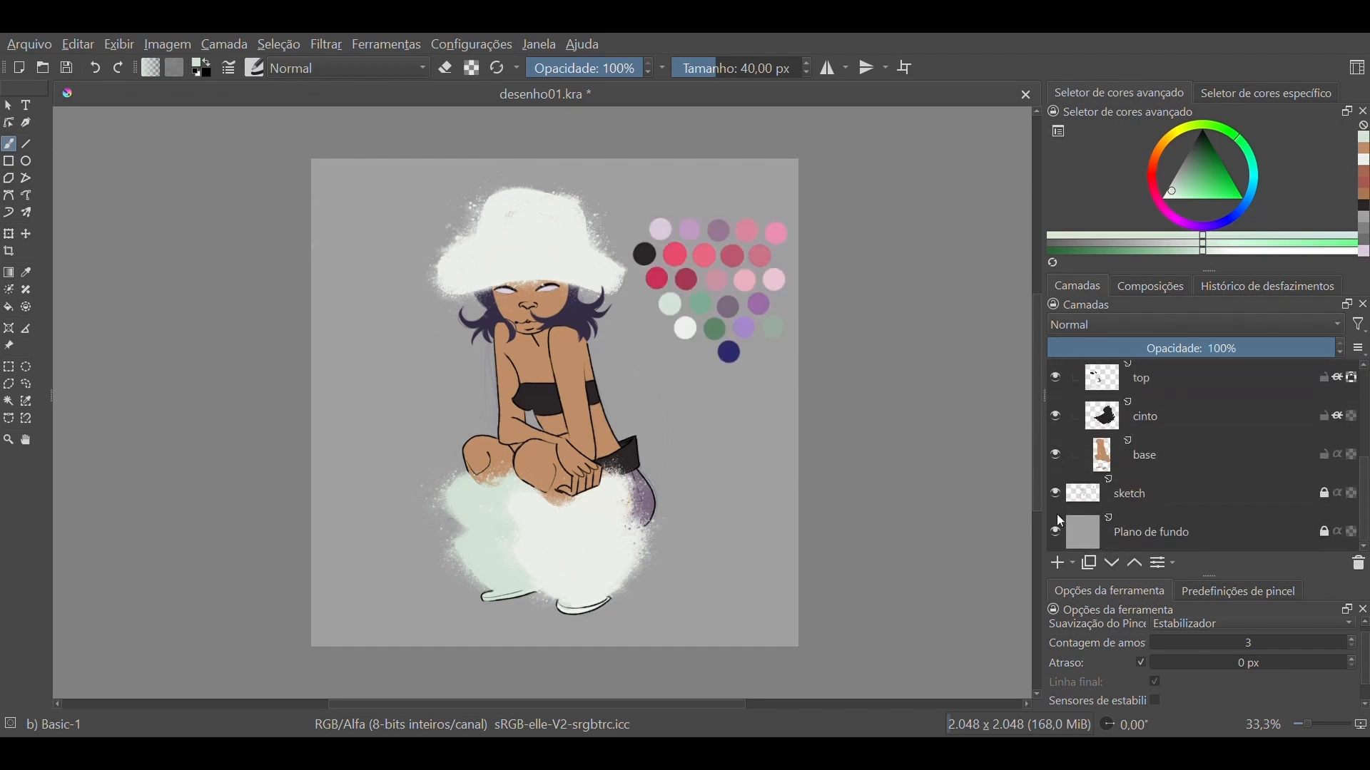
pyautogui.click(1056, 530)
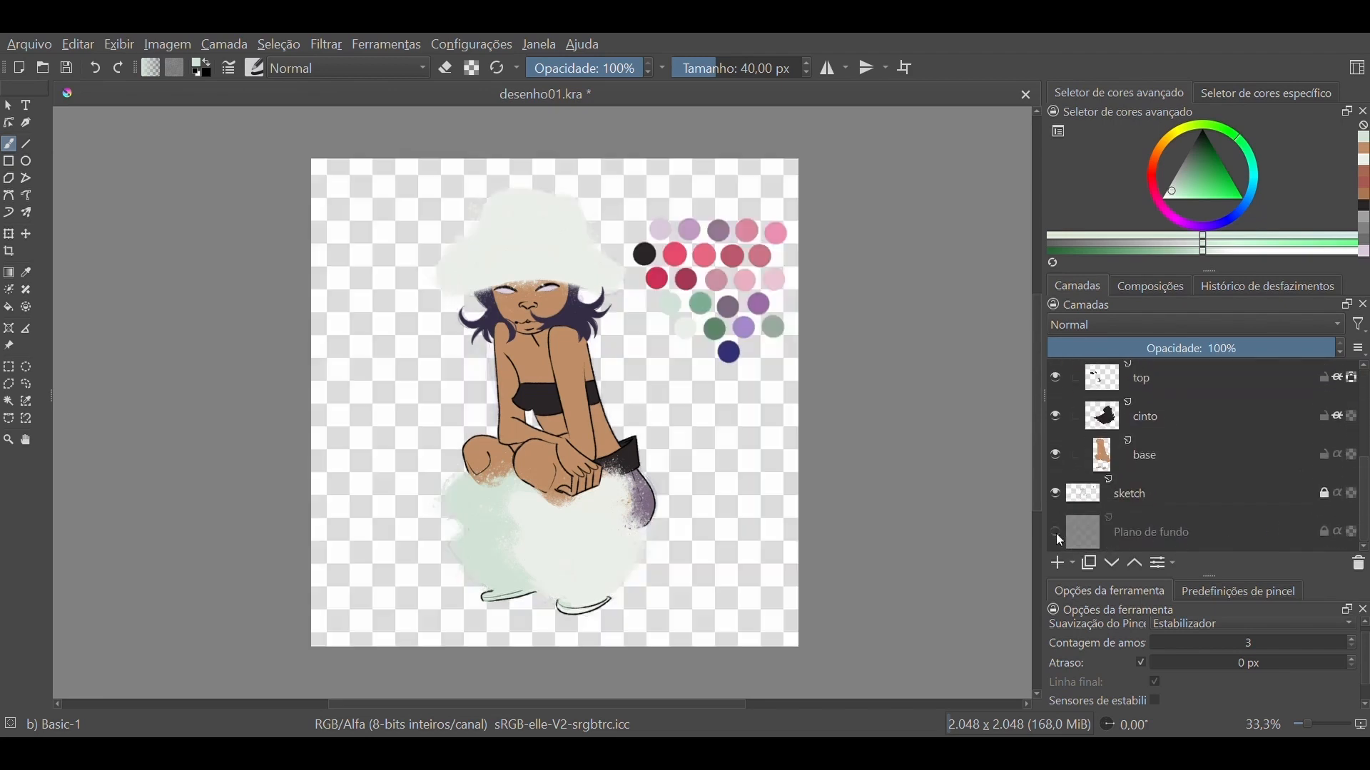
pyautogui.click(1056, 533)
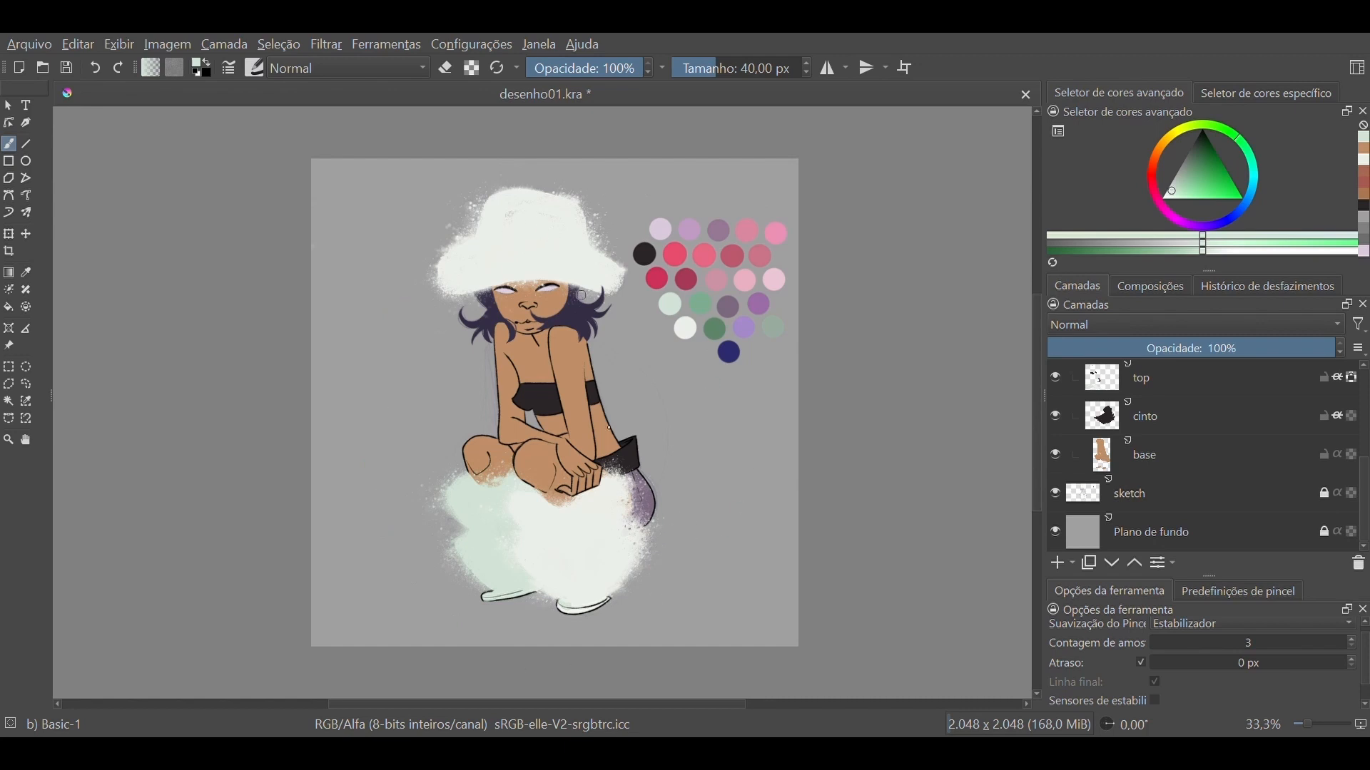
# Hide the paleta layer with the colour swatches
pyautogui.moveTo(1363, 509)
pyautogui.mouseDown()
pyautogui.moveTo(1360, 426)
pyautogui.moveTo(1355, 539)
pyautogui.moveTo(1366, 500)
pyautogui.mouseUp()
pyautogui.scroll(3, 1341, 381)
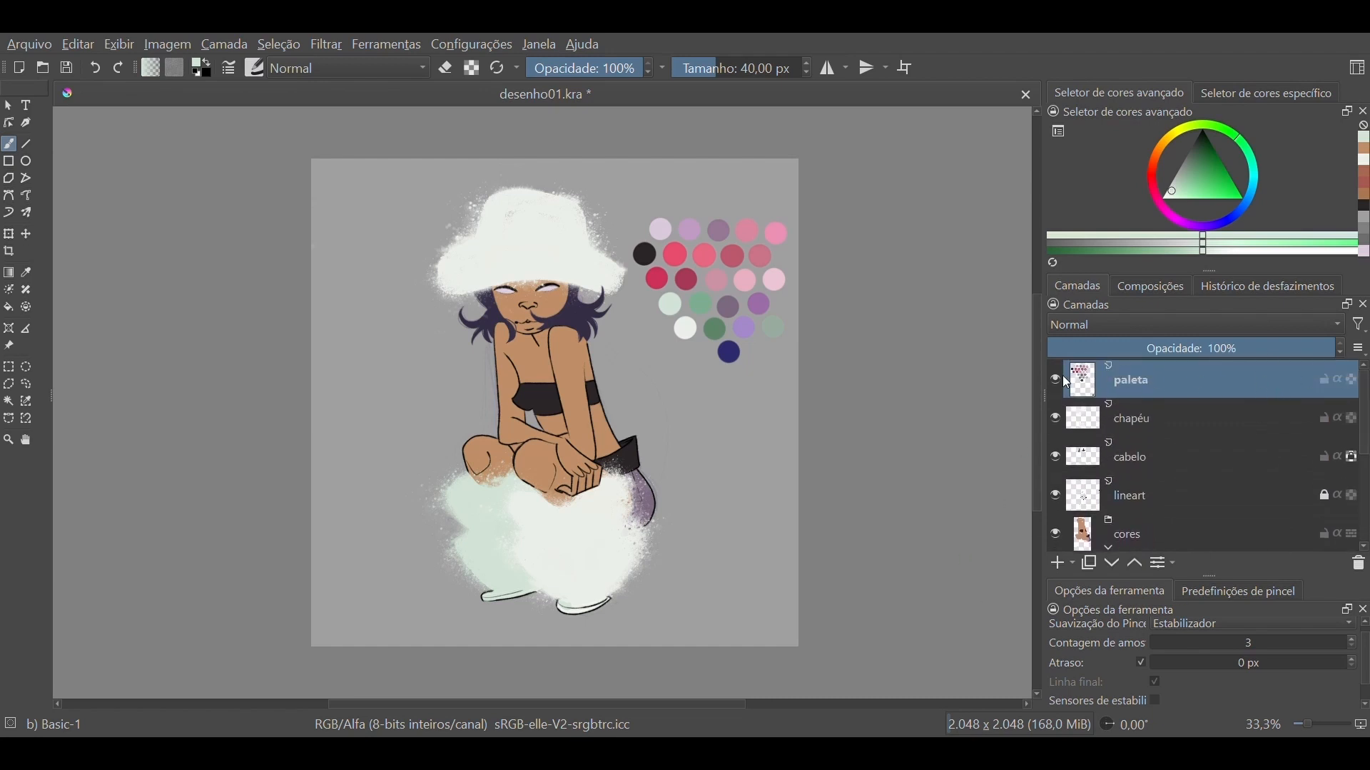
pyautogui.click(1056, 380)
pyautogui.click(1055, 381)
pyautogui.click(1056, 382)
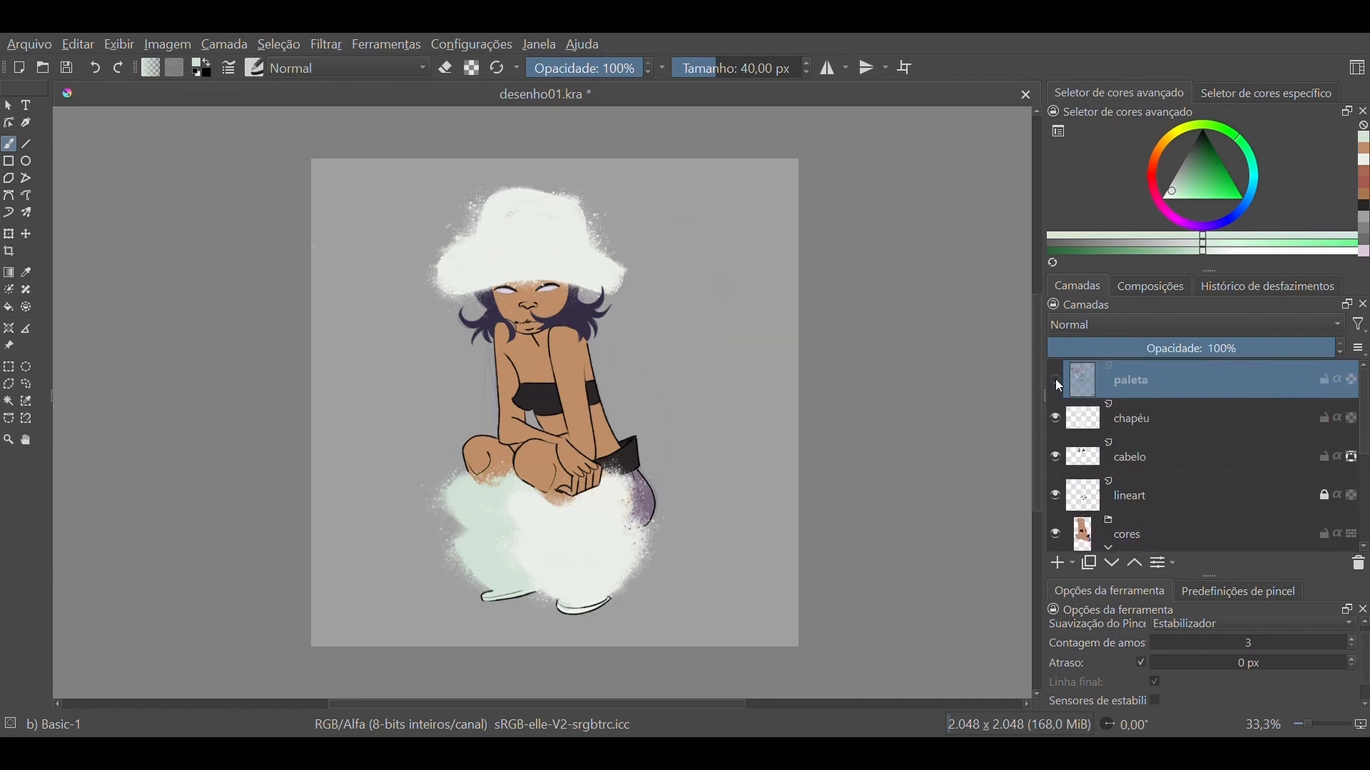
# Switch the chapéu and cabelo layers off and on one at a time to examine what each contains
pyautogui.scroll(-2, 1368, 415)
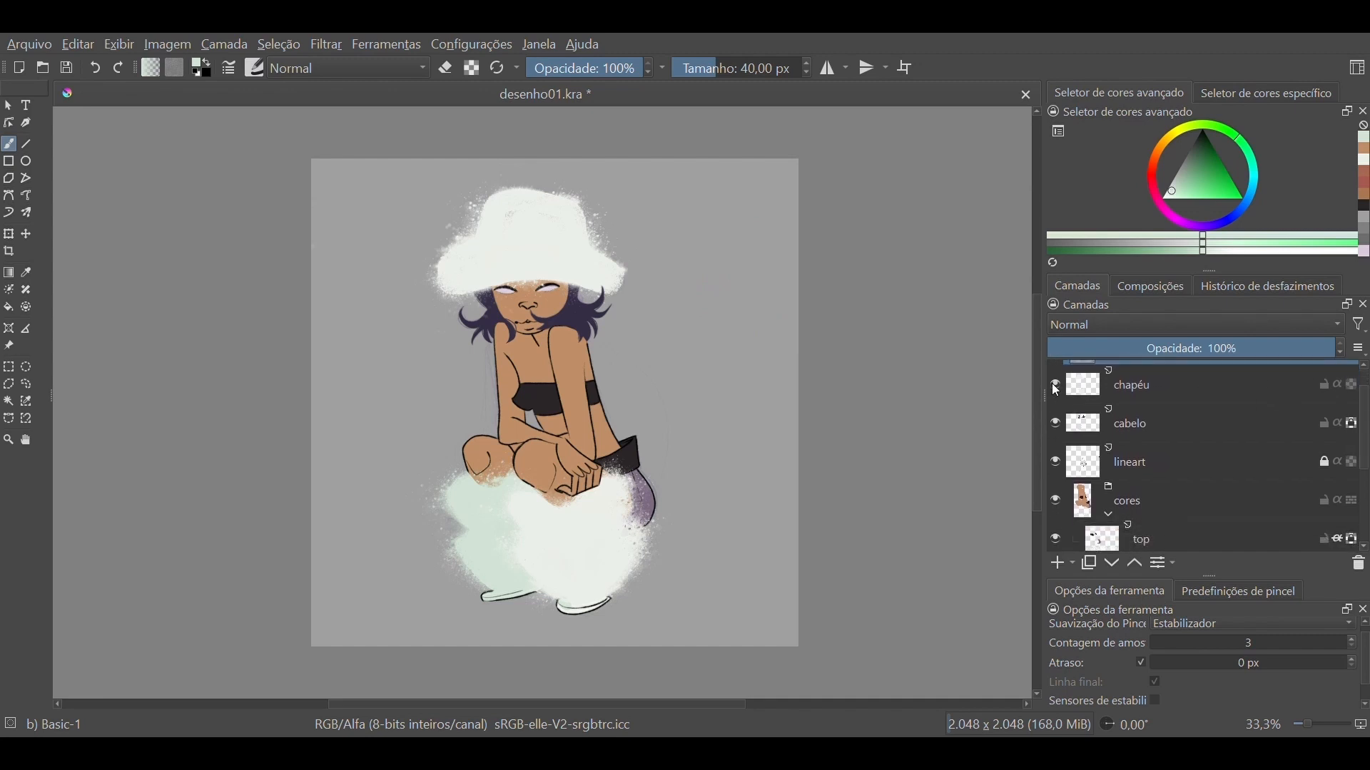
pyautogui.click(1056, 387)
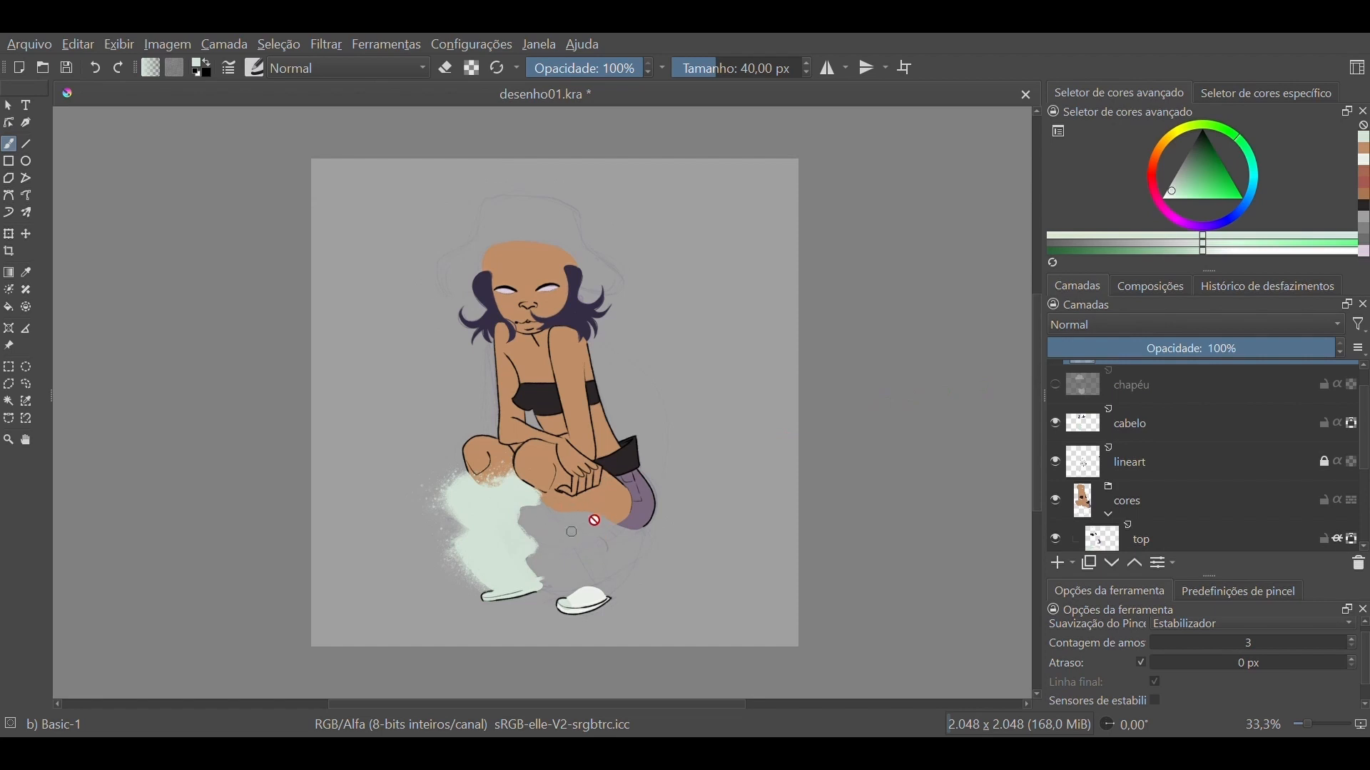
pyautogui.click(1056, 385)
pyautogui.click(1057, 425)
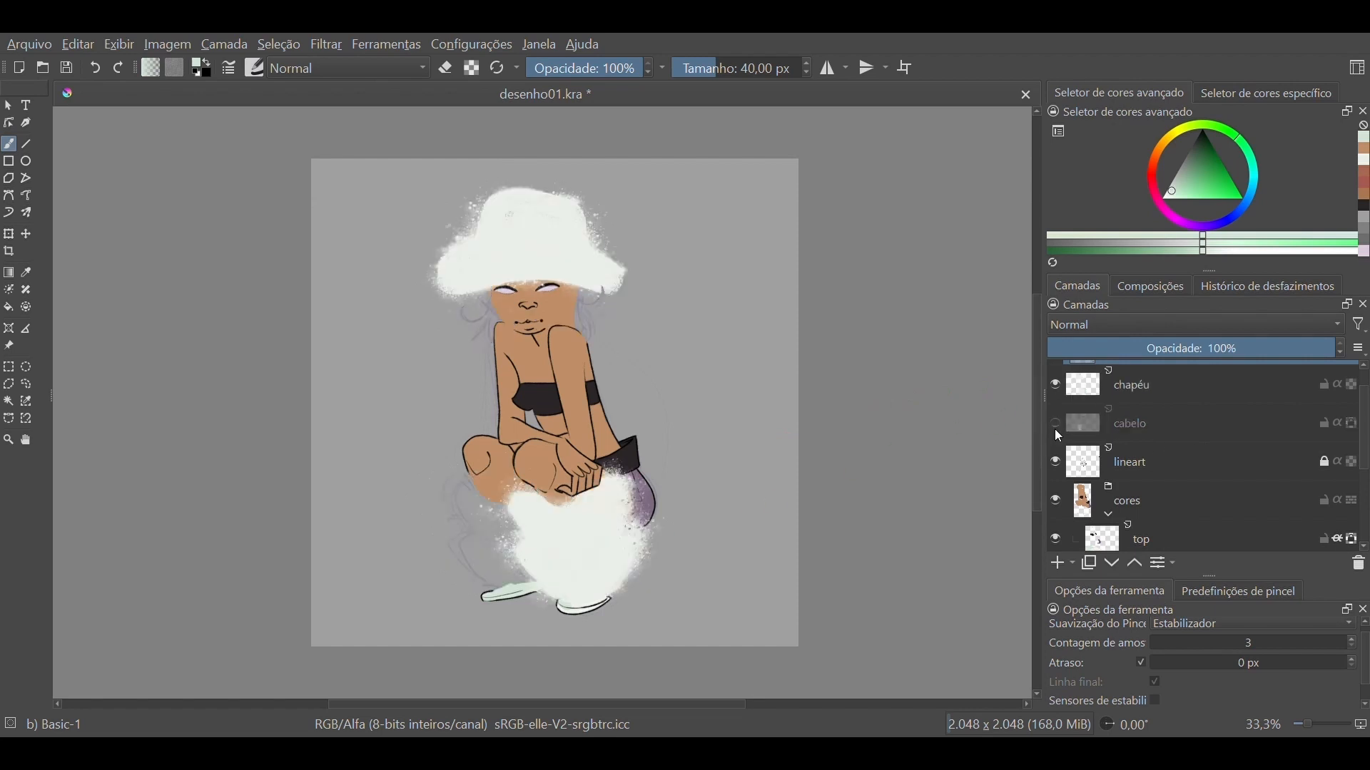
pyautogui.click(1055, 426)
# Switch the lineart layer and the collapsed cores group off and on in turn to examine their contents
pyautogui.scroll(-2, 1055, 428)
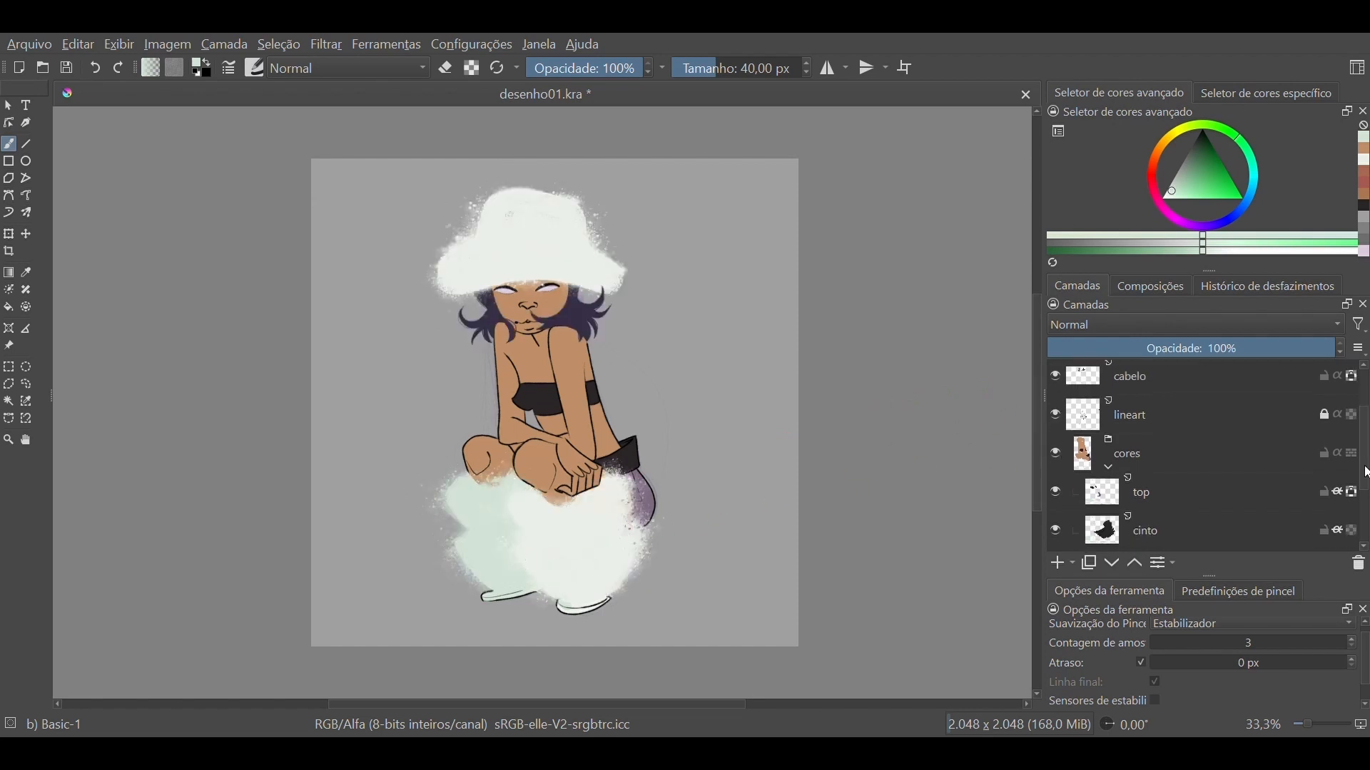
pyautogui.click(1056, 389)
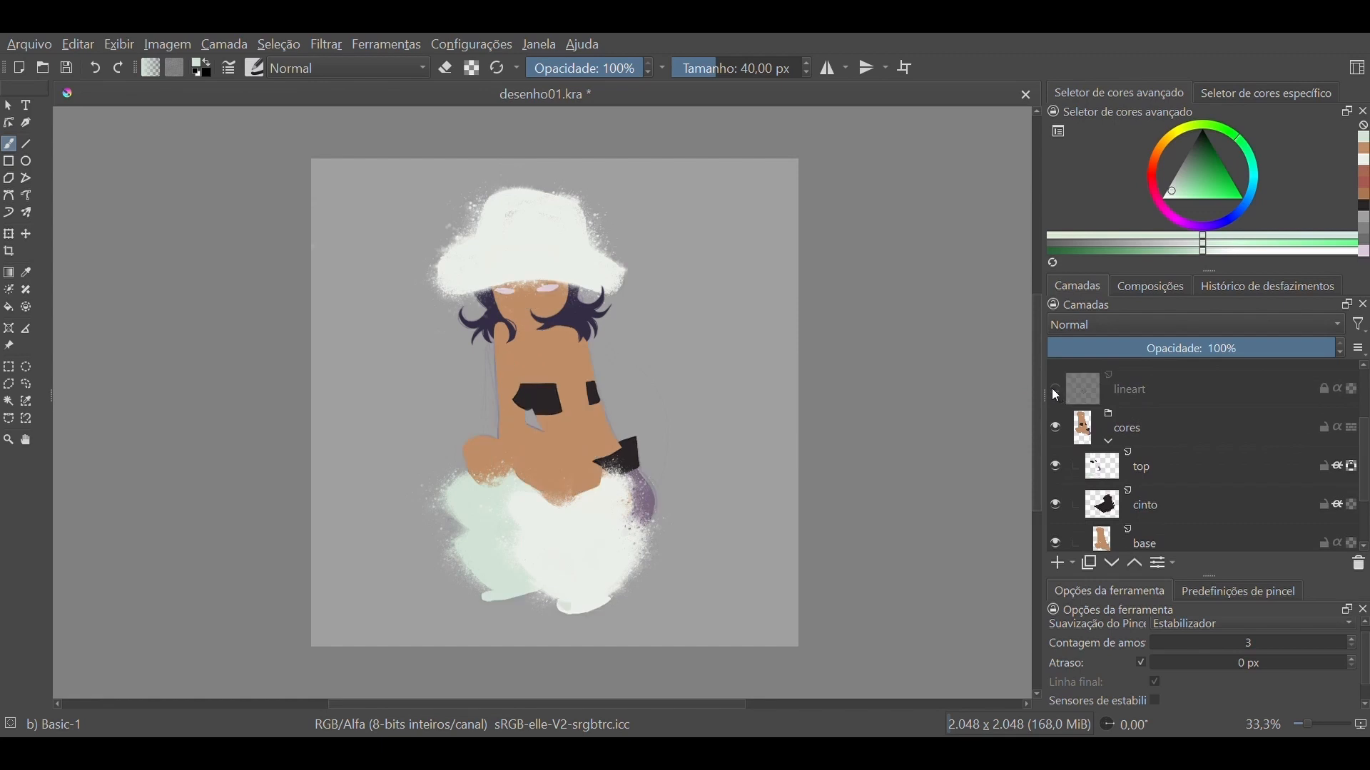
pyautogui.click(1057, 394)
pyautogui.click(1110, 442)
pyautogui.click(1108, 468)
pyautogui.click(1108, 468)
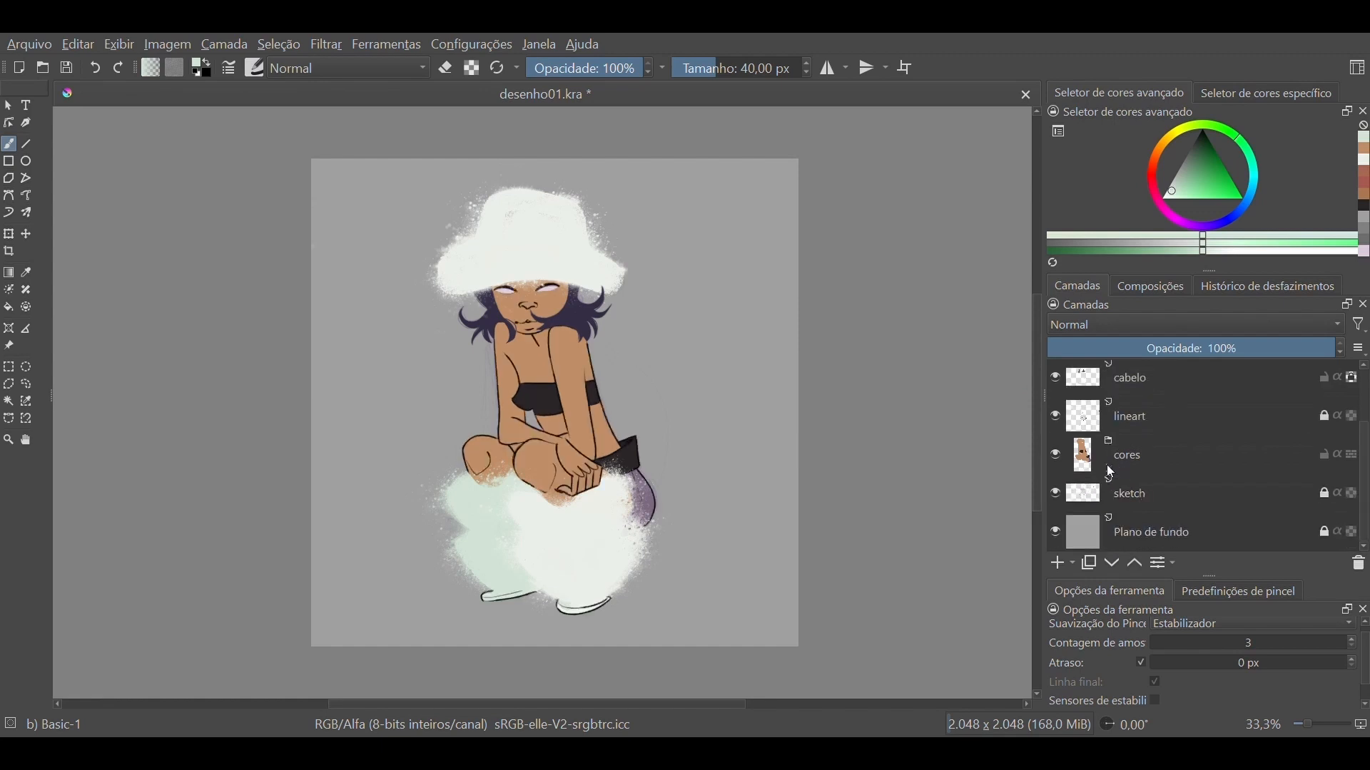
pyautogui.click(1057, 456)
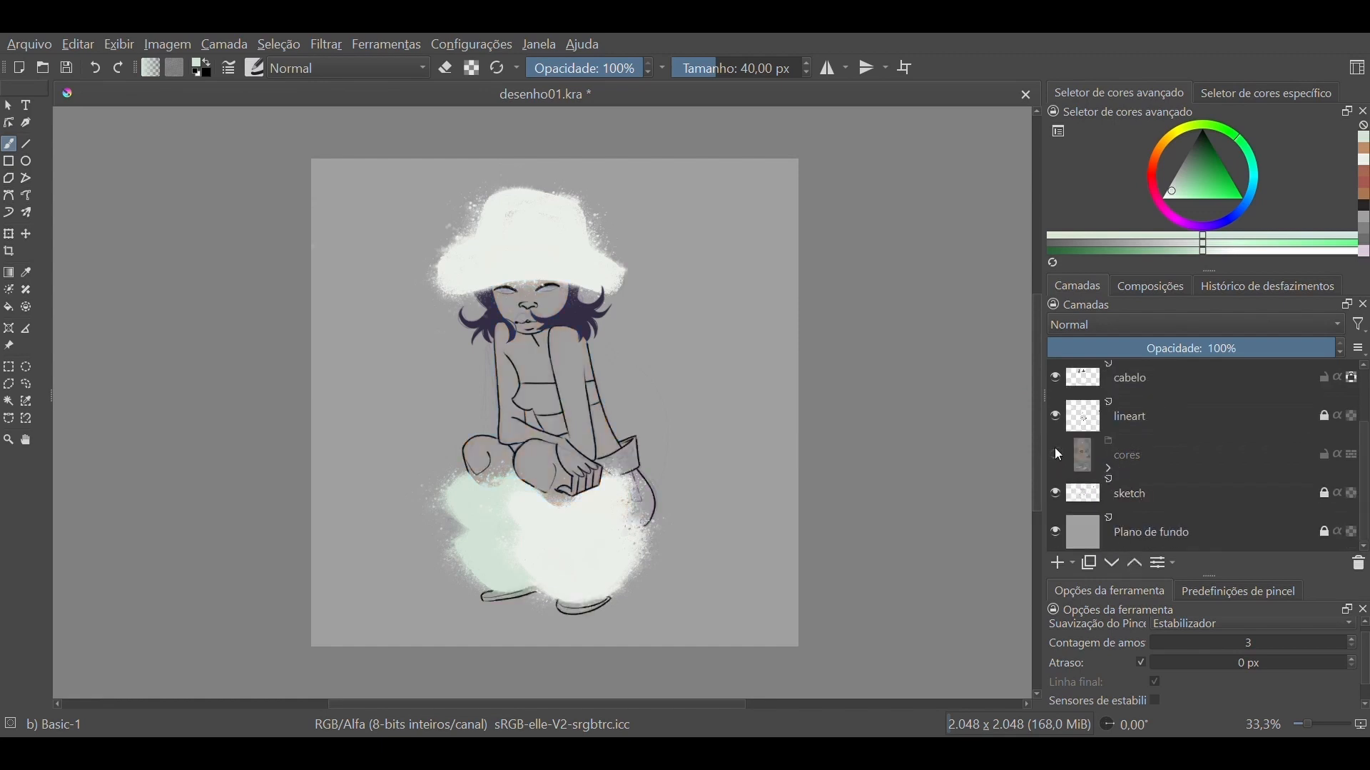
pyautogui.click(1057, 457)
# Expand the cores group, hide the sketch layer, and switch the Plano de fundo layer off and on
pyautogui.click(1108, 469)
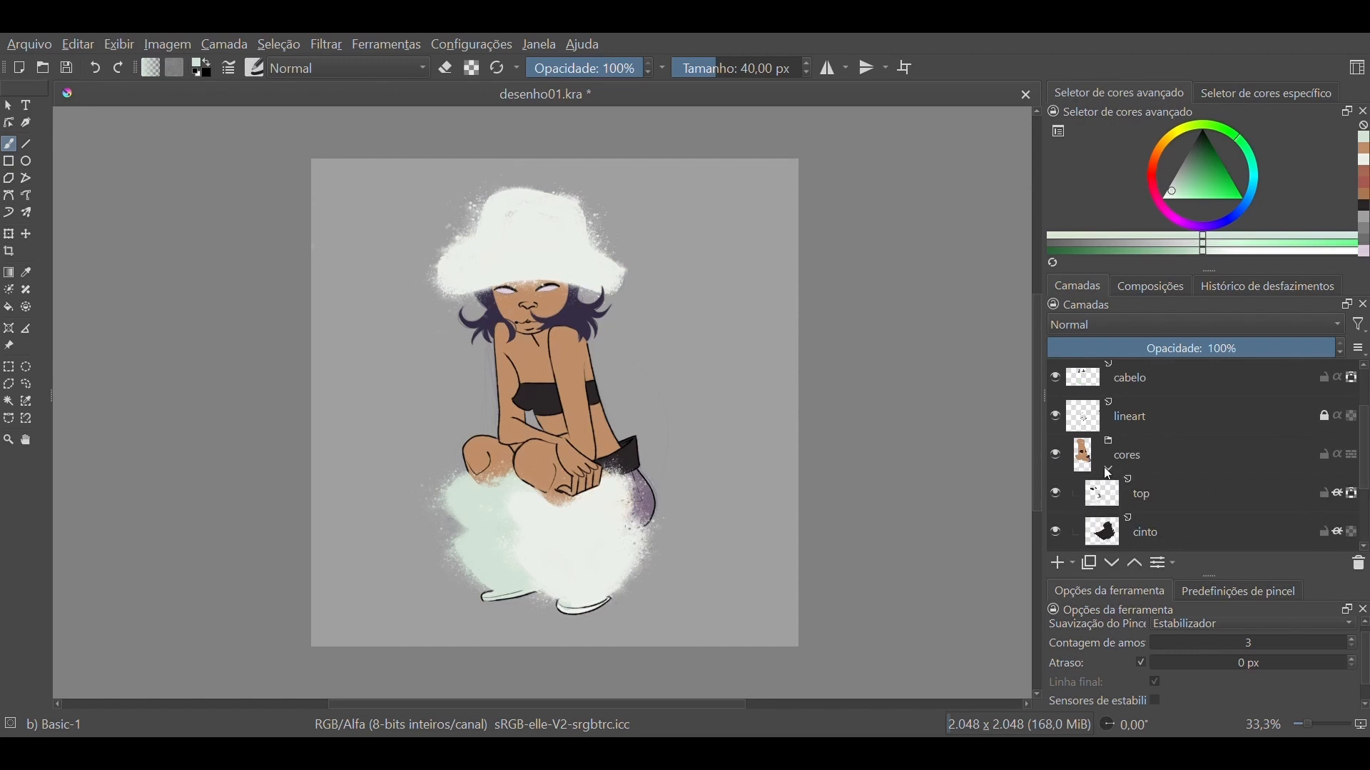
pyautogui.scroll(-2, 1366, 442)
pyautogui.click(1059, 496)
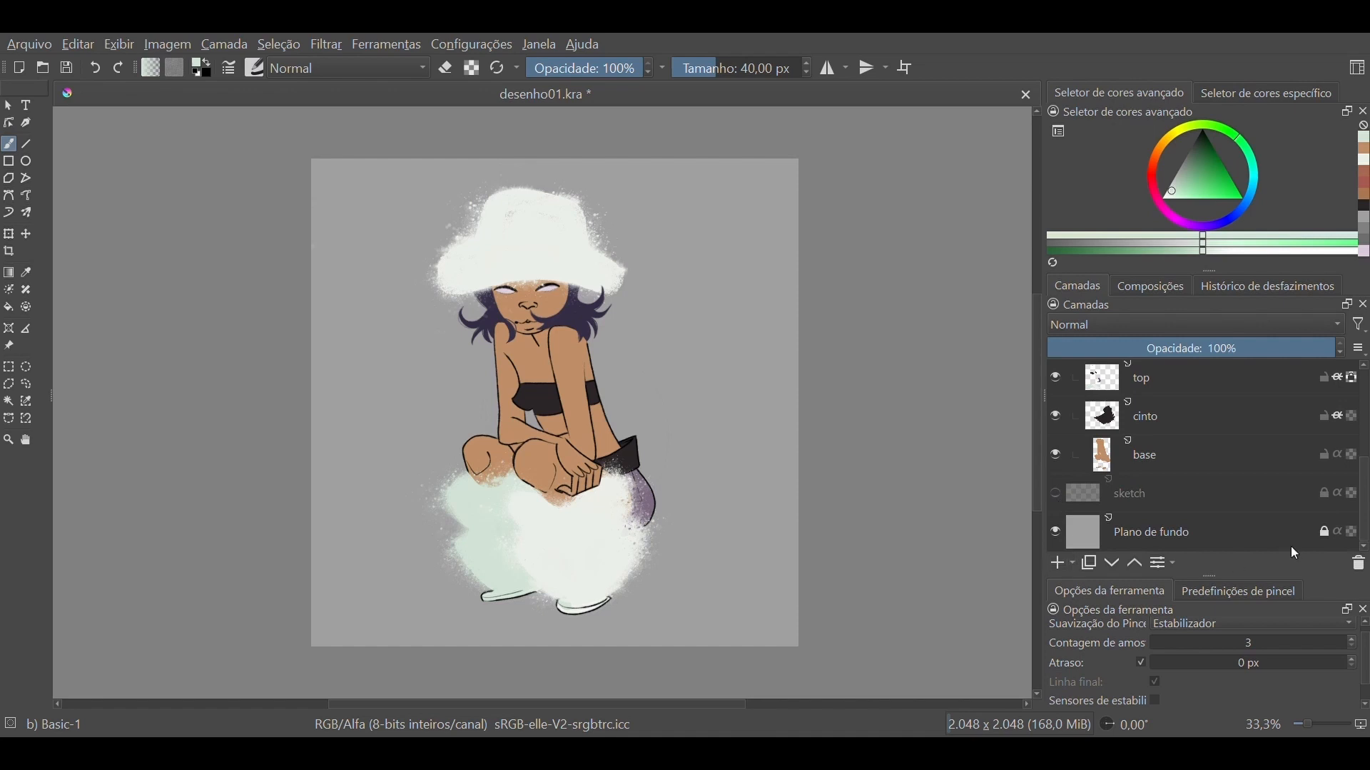
pyautogui.click(1057, 532)
pyautogui.click(1057, 532)
# Show the paleta layer and sample a muted rose colour from its swatches
pyautogui.scroll(3, 1205, 457)
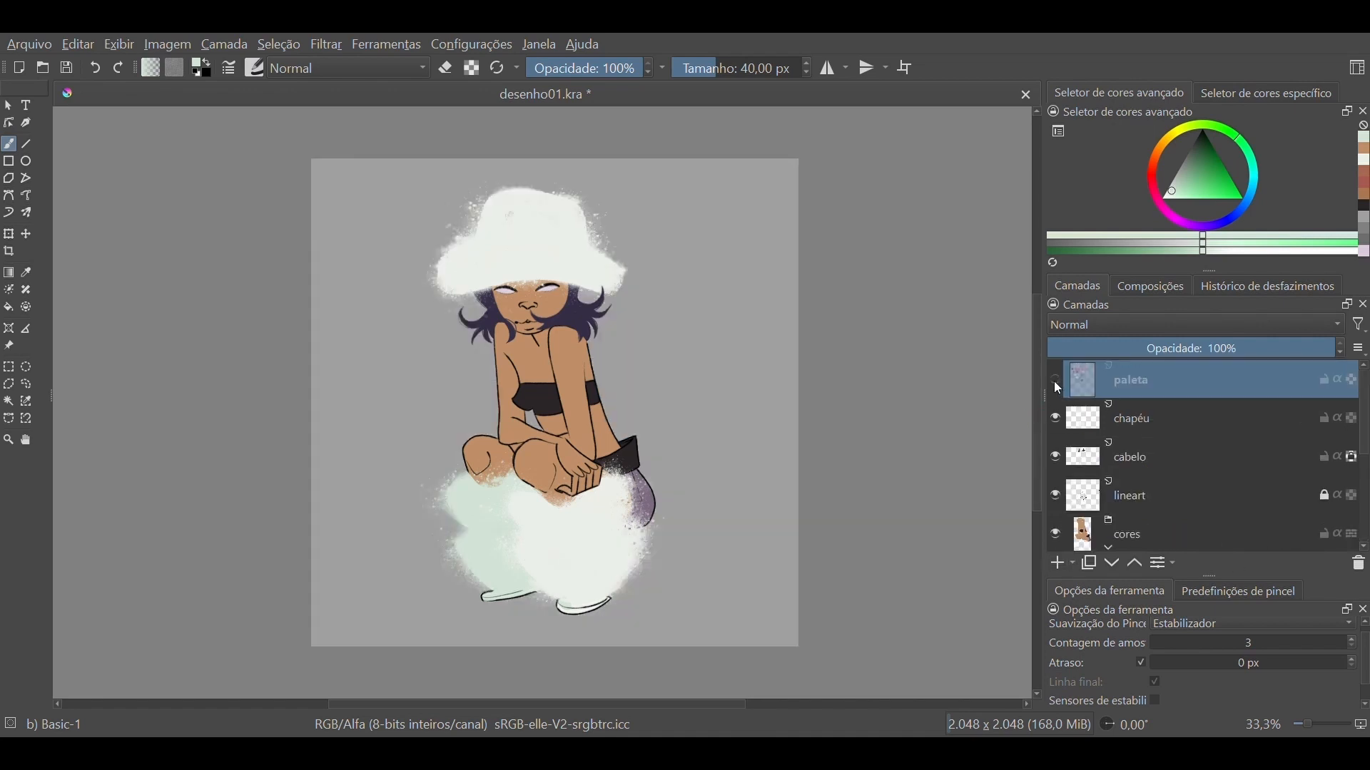
pyautogui.click(1057, 384)
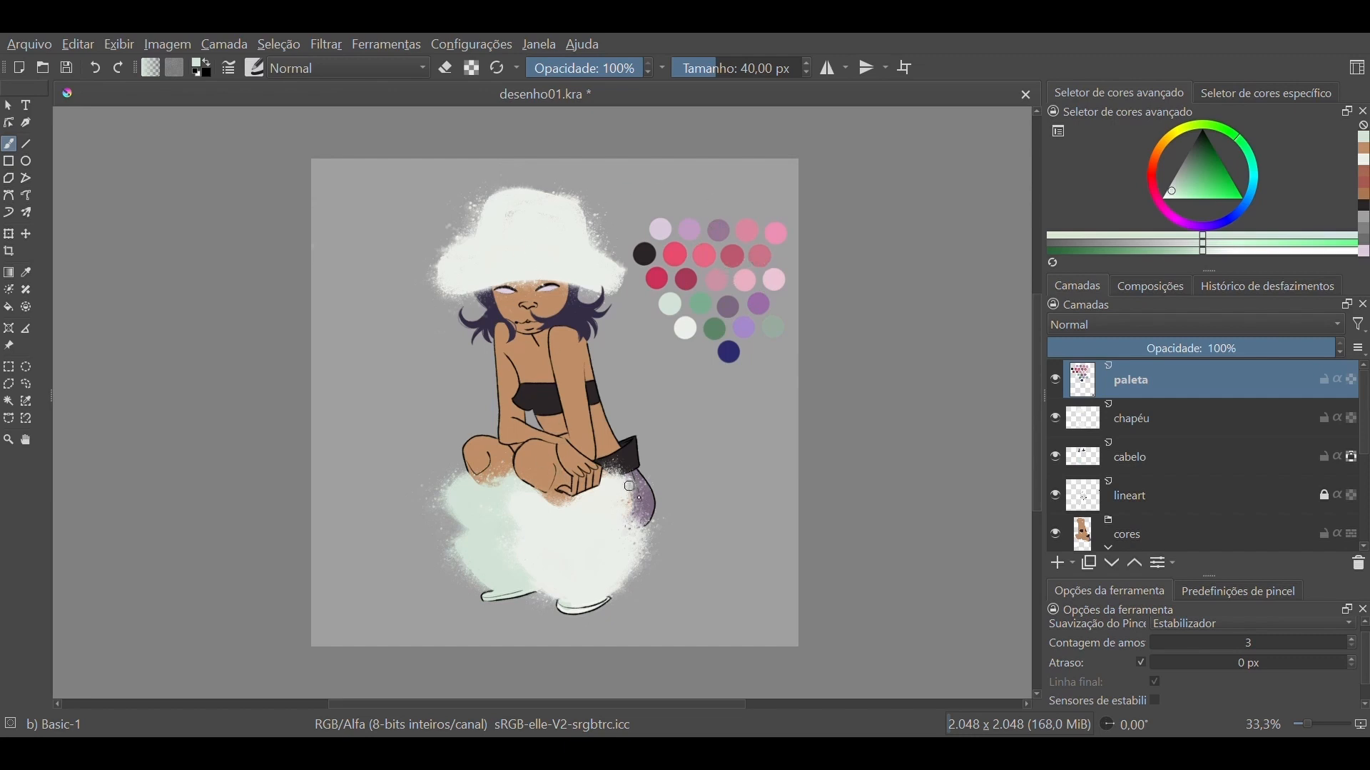
pyautogui.click(27, 274)
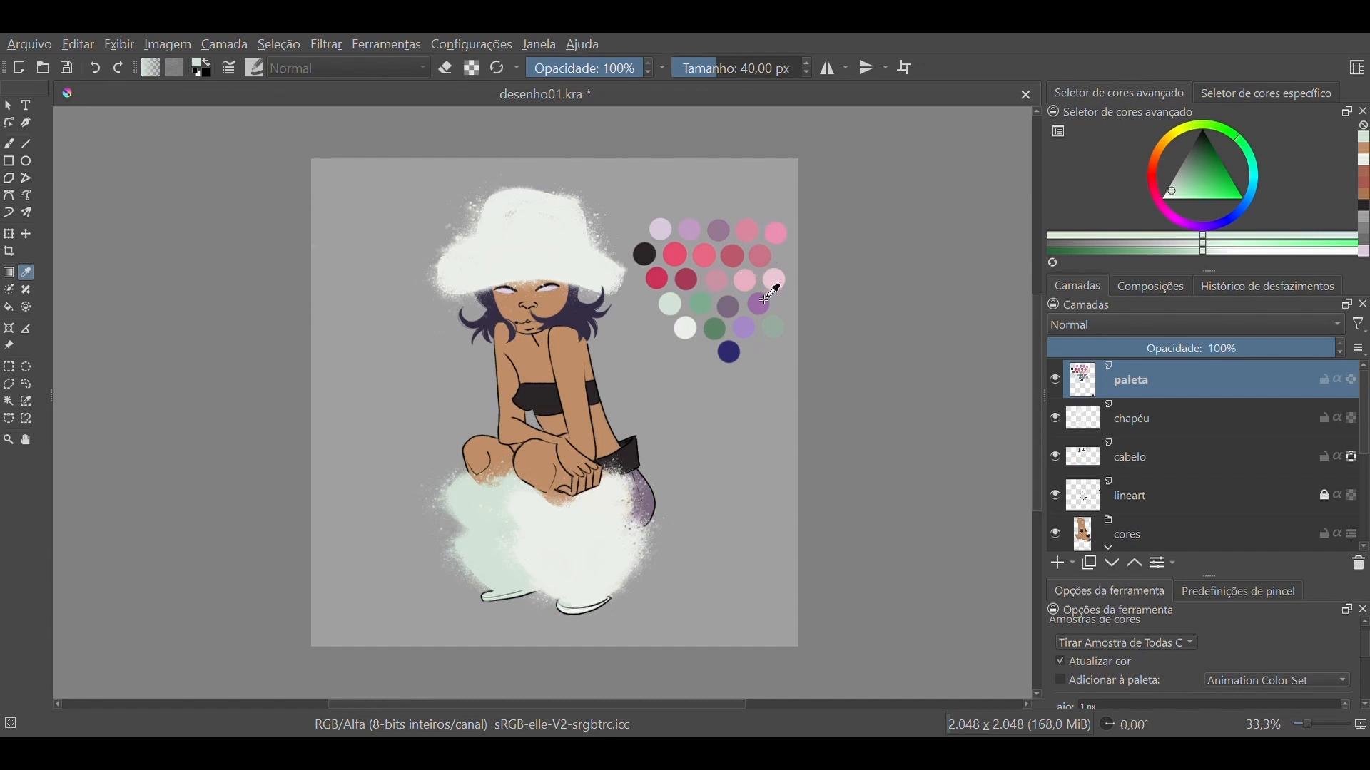
pyautogui.click(747, 281)
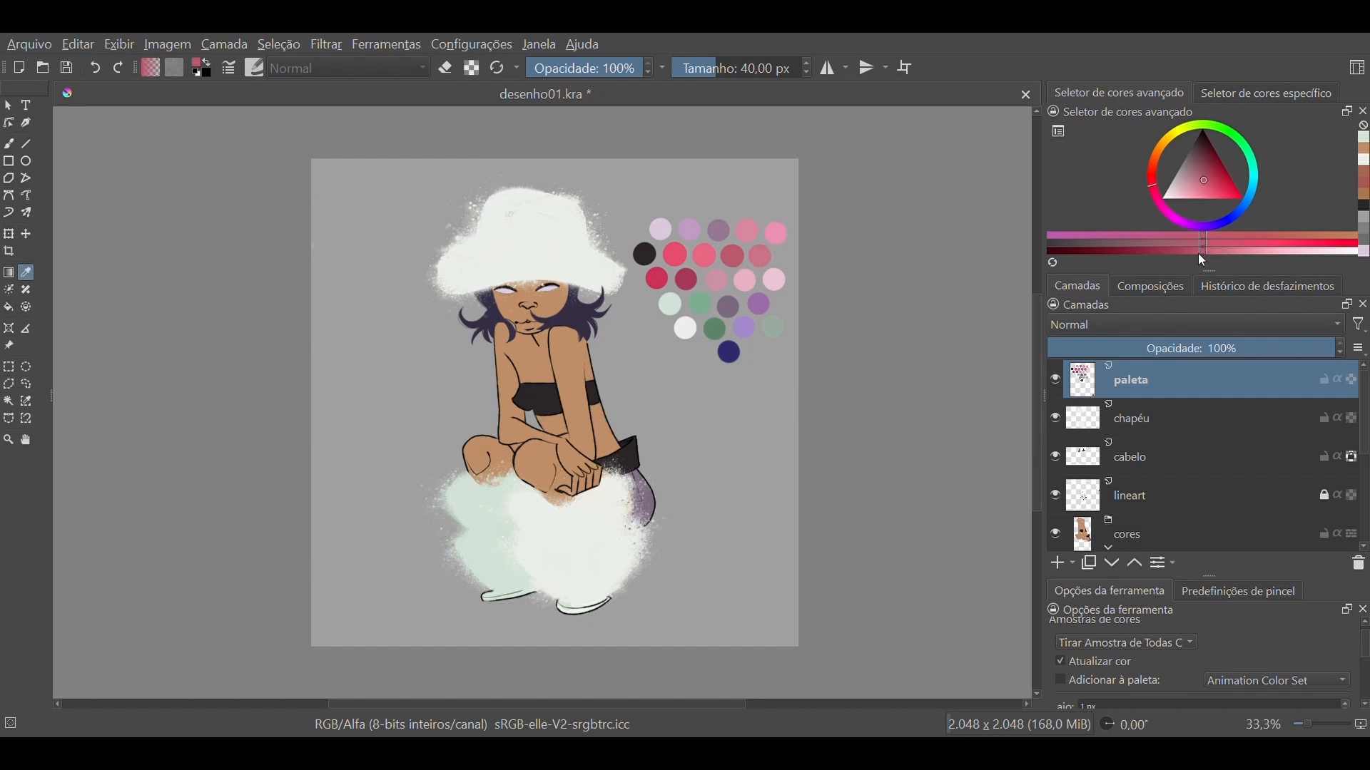
# Scribble a rose test stroke across the figure on the paleta layer with the Basic-1 brush, and undo it
pyautogui.click(15, 146)
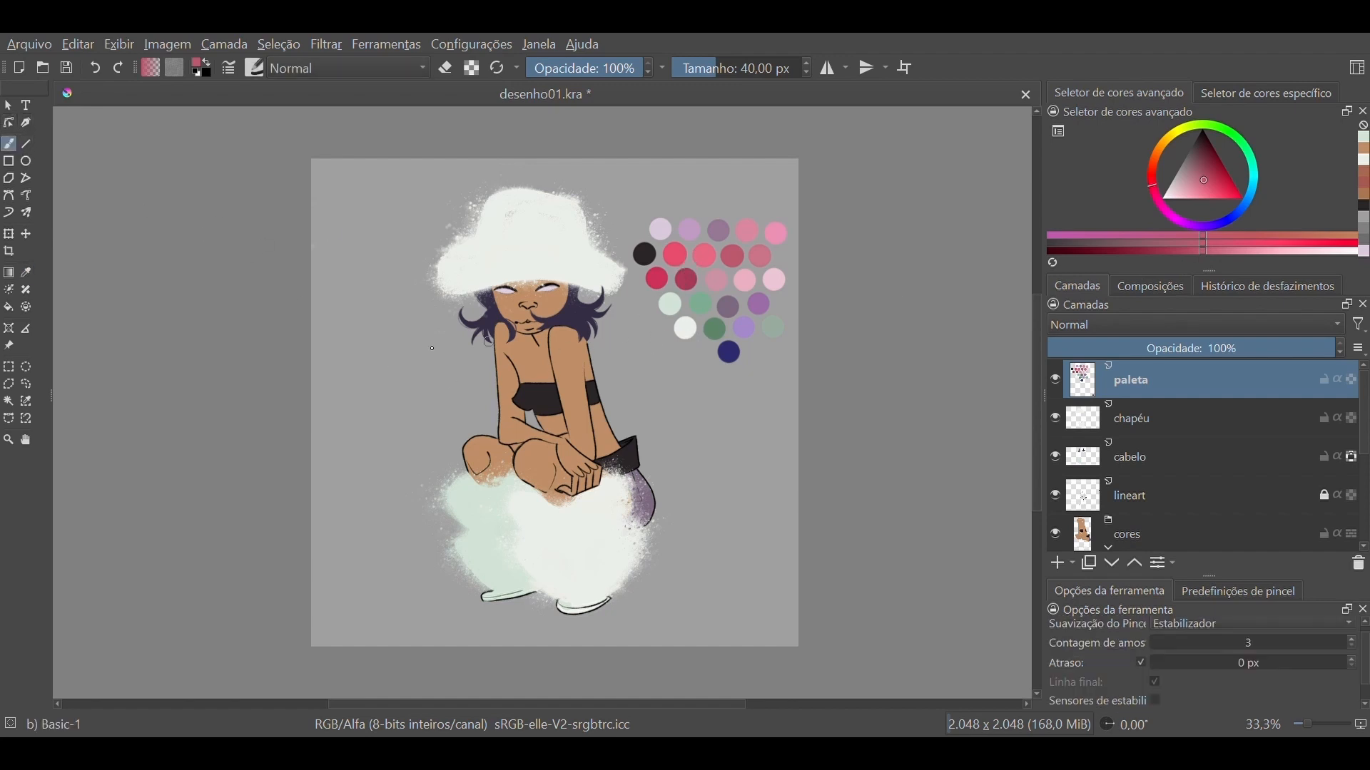
pyautogui.moveTo(383, 341)
pyautogui.mouseDown()
pyautogui.moveTo(386, 393)
pyautogui.moveTo(531, 350)
pyautogui.moveTo(645, 353)
pyautogui.moveTo(706, 494)
pyautogui.mouseUp()
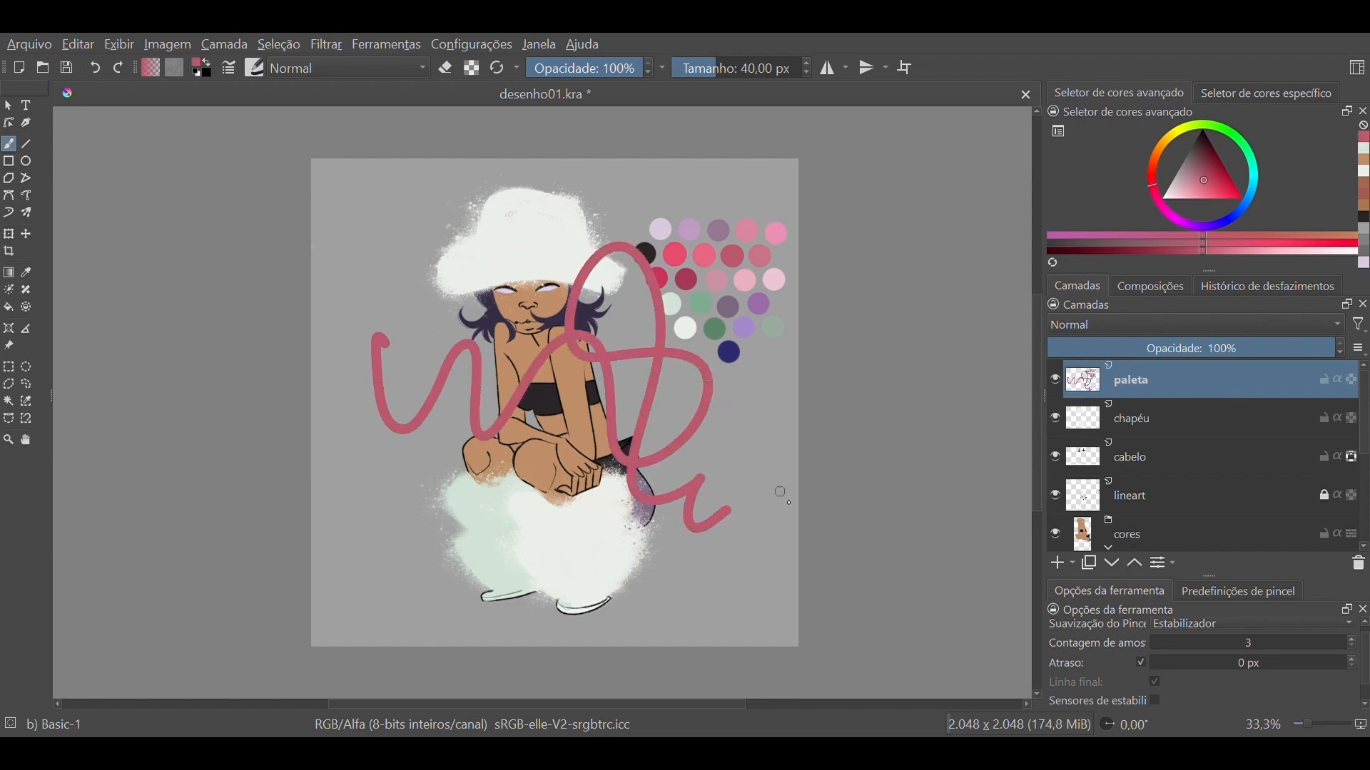
pyautogui.hotkey('ctrl', 'z')
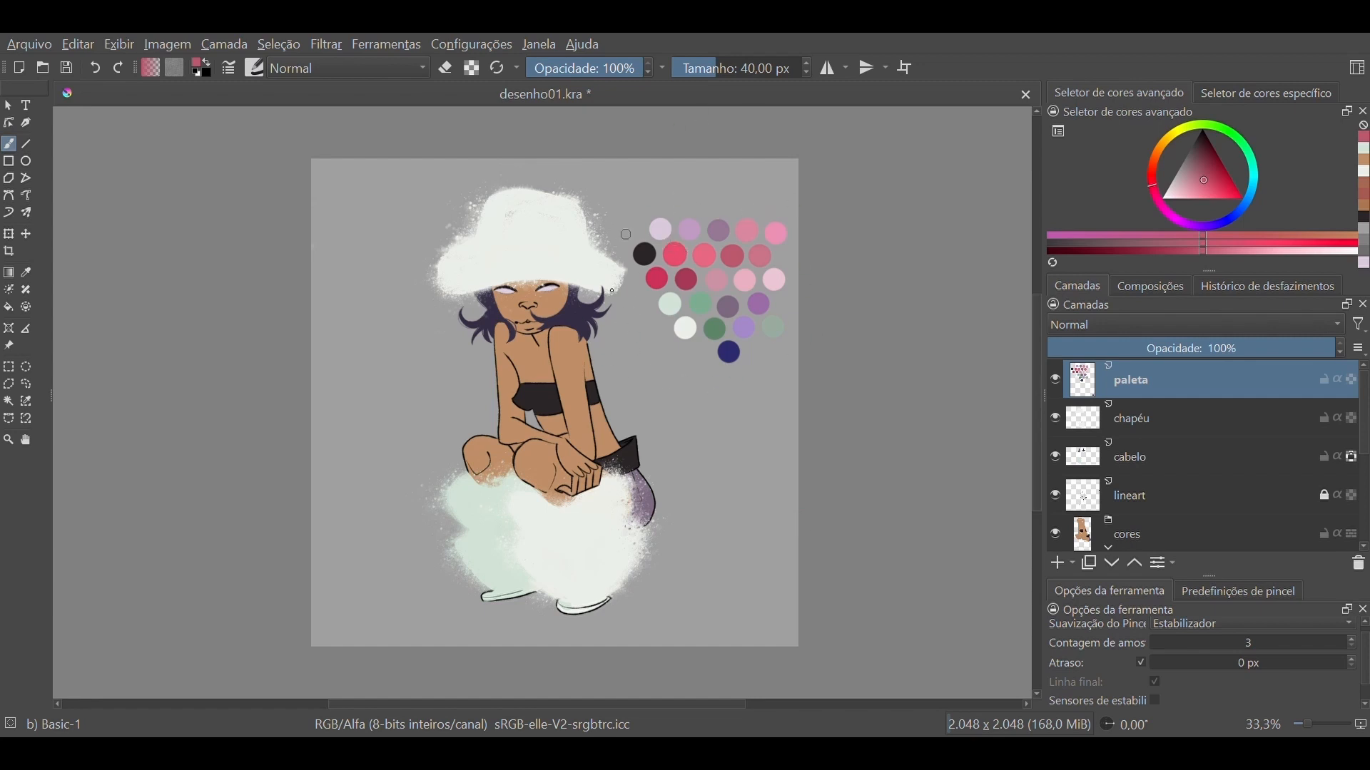
# Hide the paleta layer and select the base layer inside the cores group
pyautogui.click(678, 207)
pyautogui.click(26, 273)
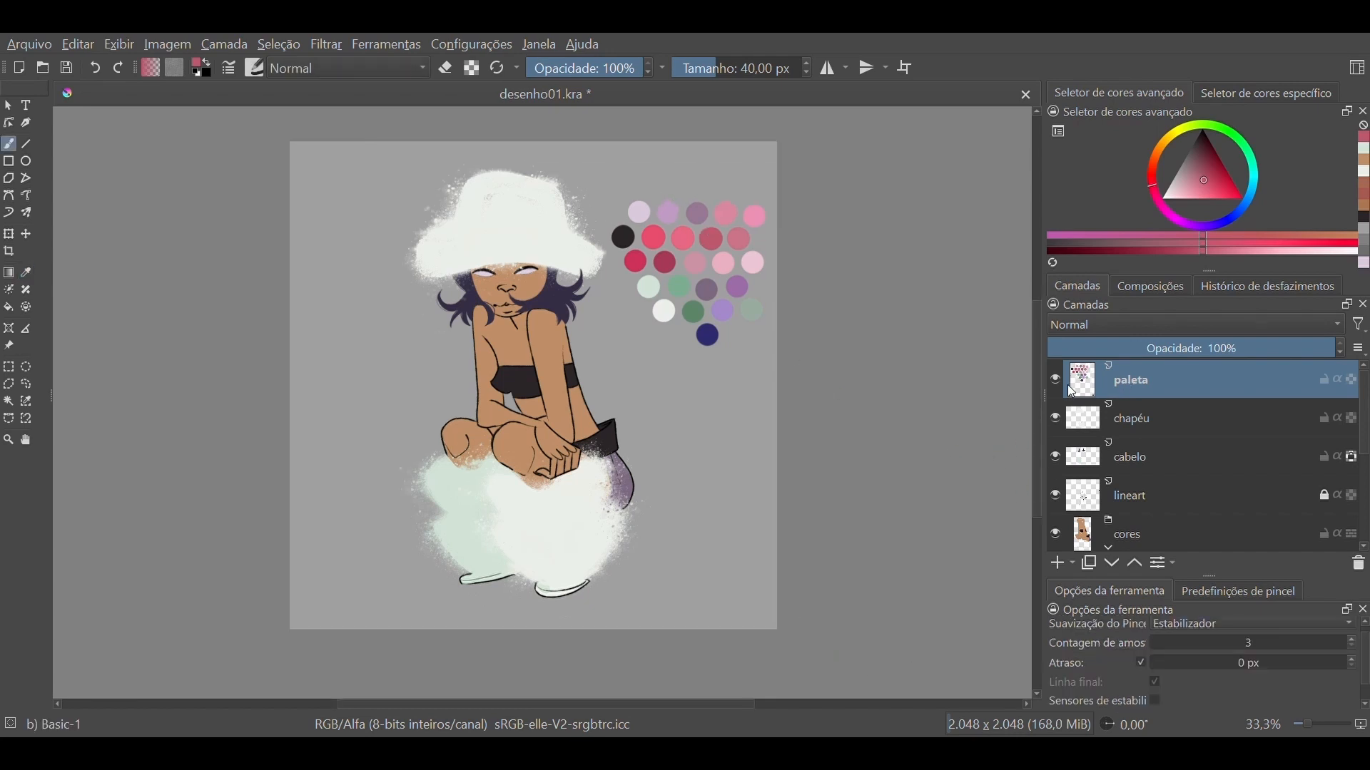
pyautogui.click(1057, 380)
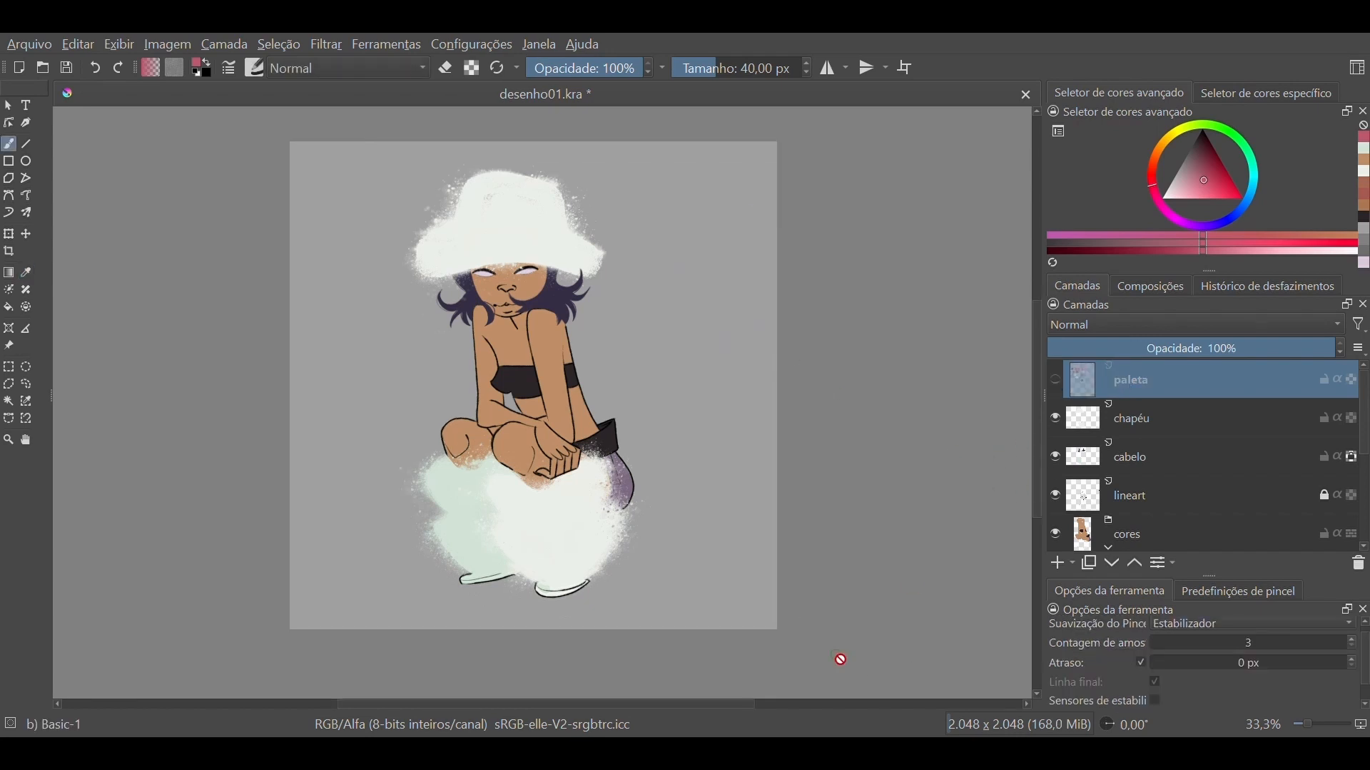
pyautogui.moveTo(1364, 408); pyautogui.dragTo(1362, 485)
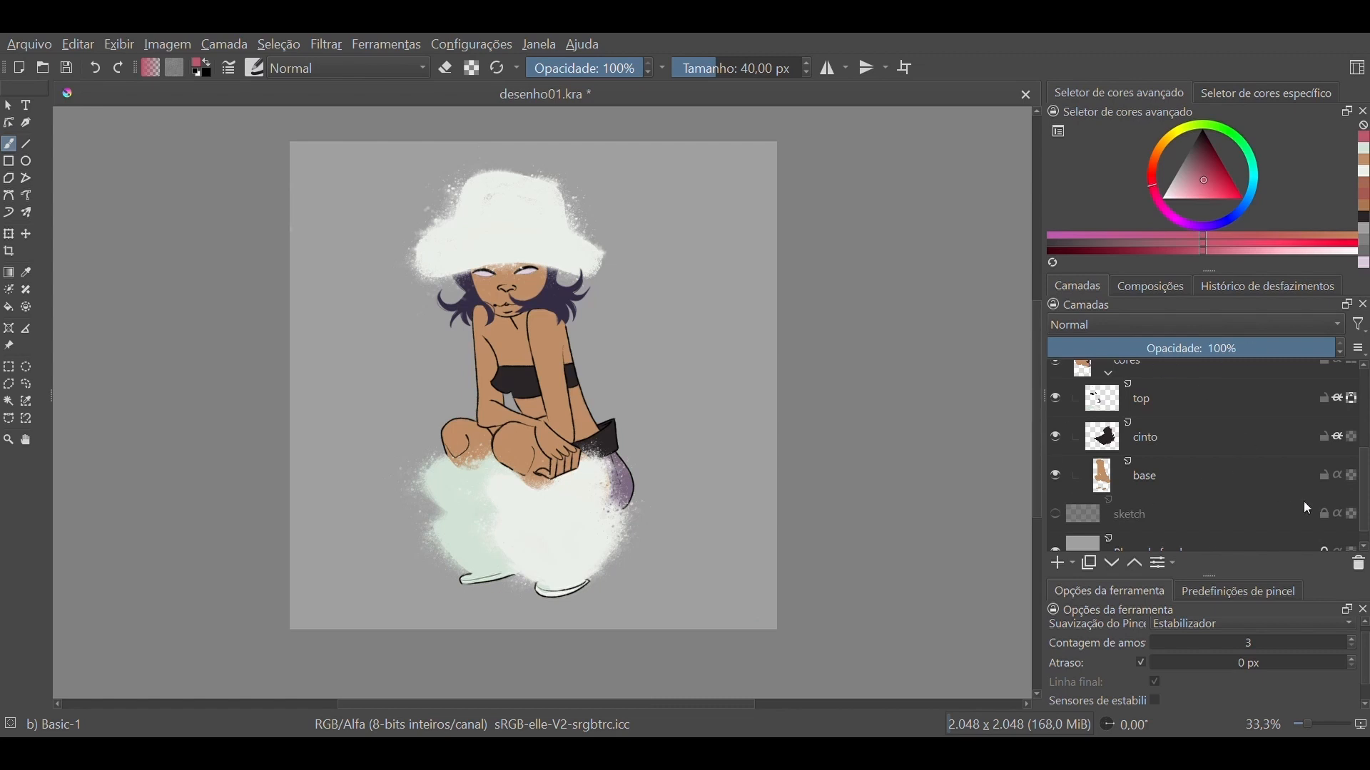
pyautogui.scroll(1, 1255, 521)
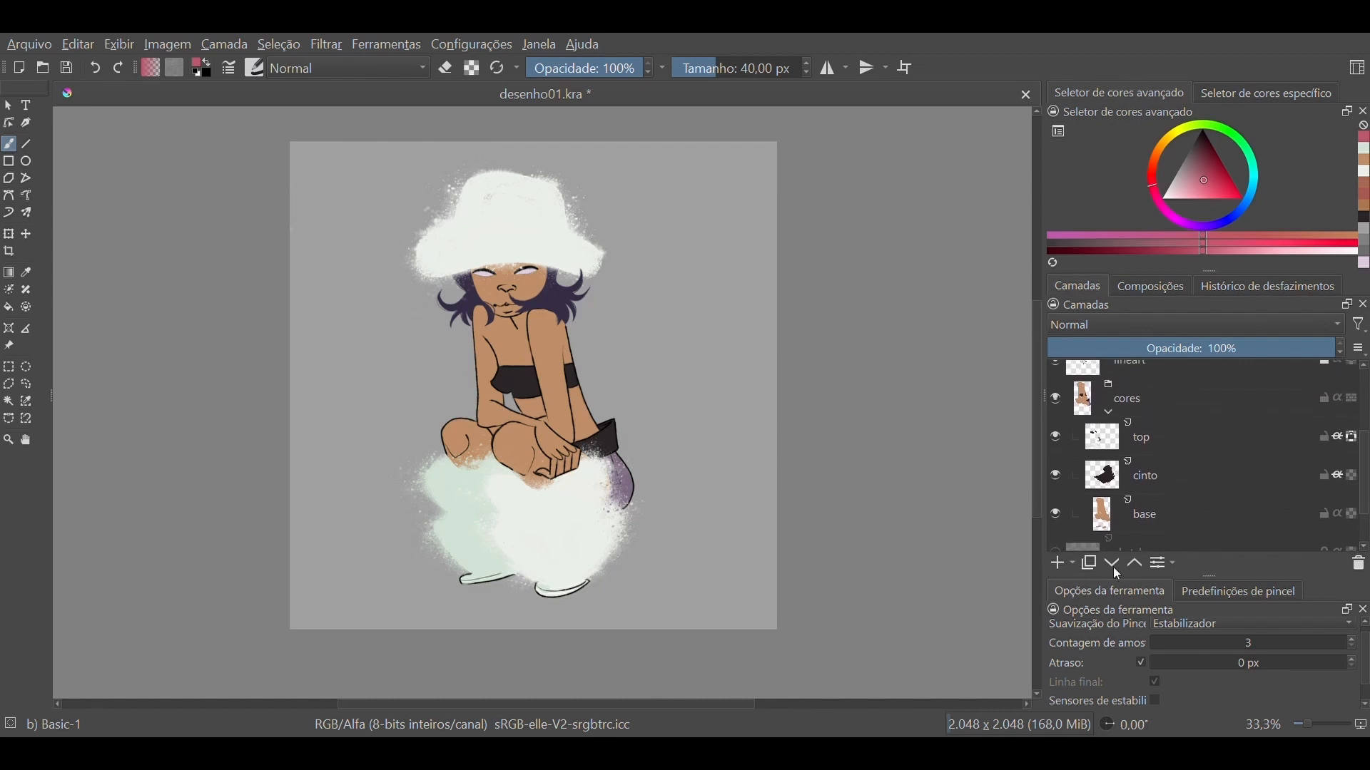
pyautogui.click(1168, 515)
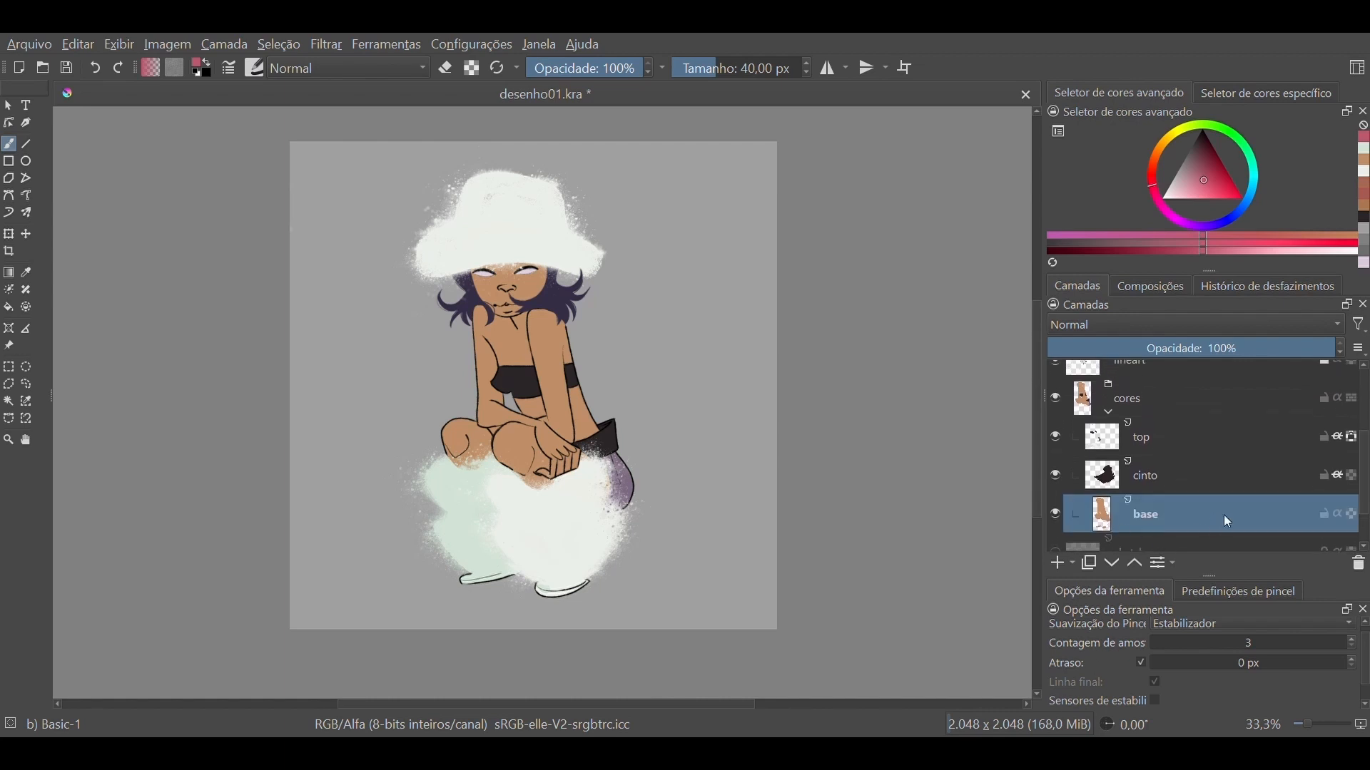
# Switch the base layer's visibility off and on and its alpha inheritance on and off to examine their effect
pyautogui.click(1057, 515)
pyautogui.click(1057, 515)
pyautogui.click(1057, 515)
pyautogui.click(1056, 516)
pyautogui.click(1339, 516)
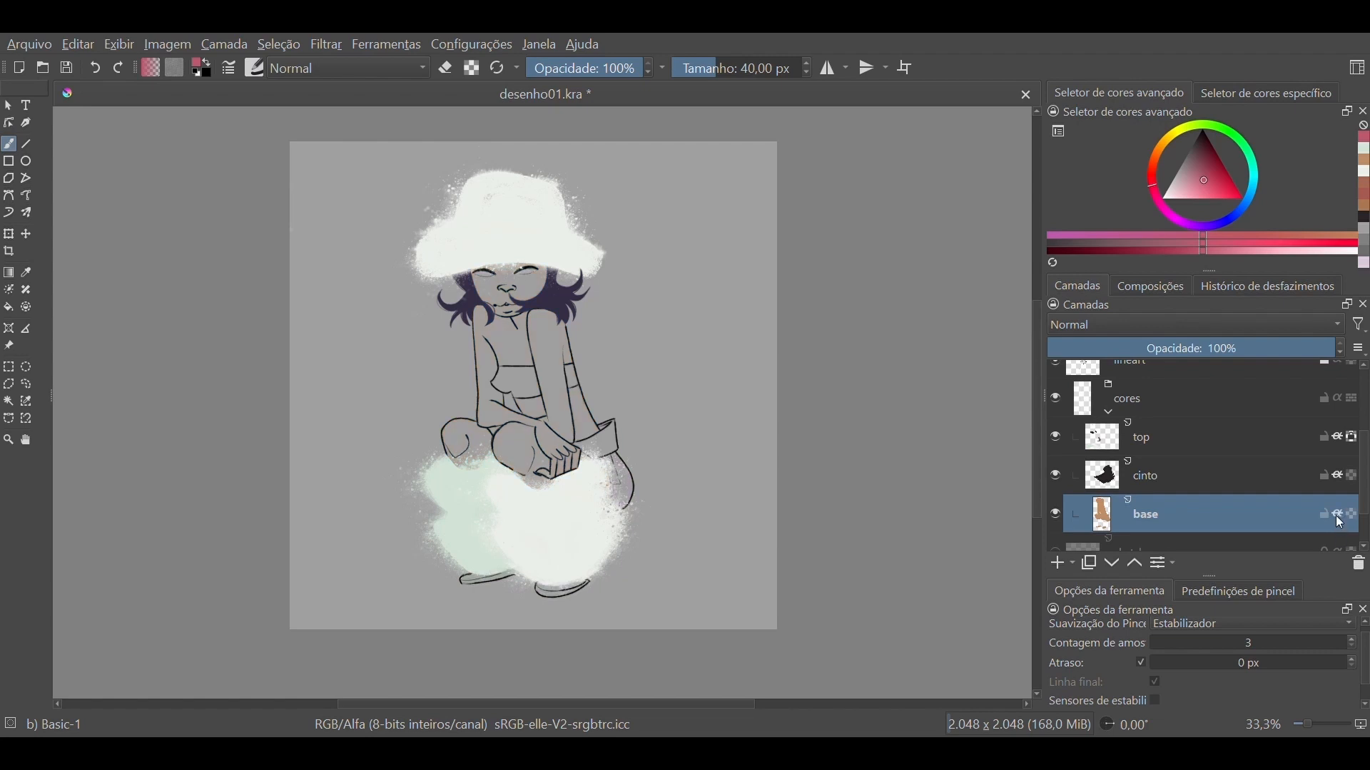
pyautogui.click(1336, 516)
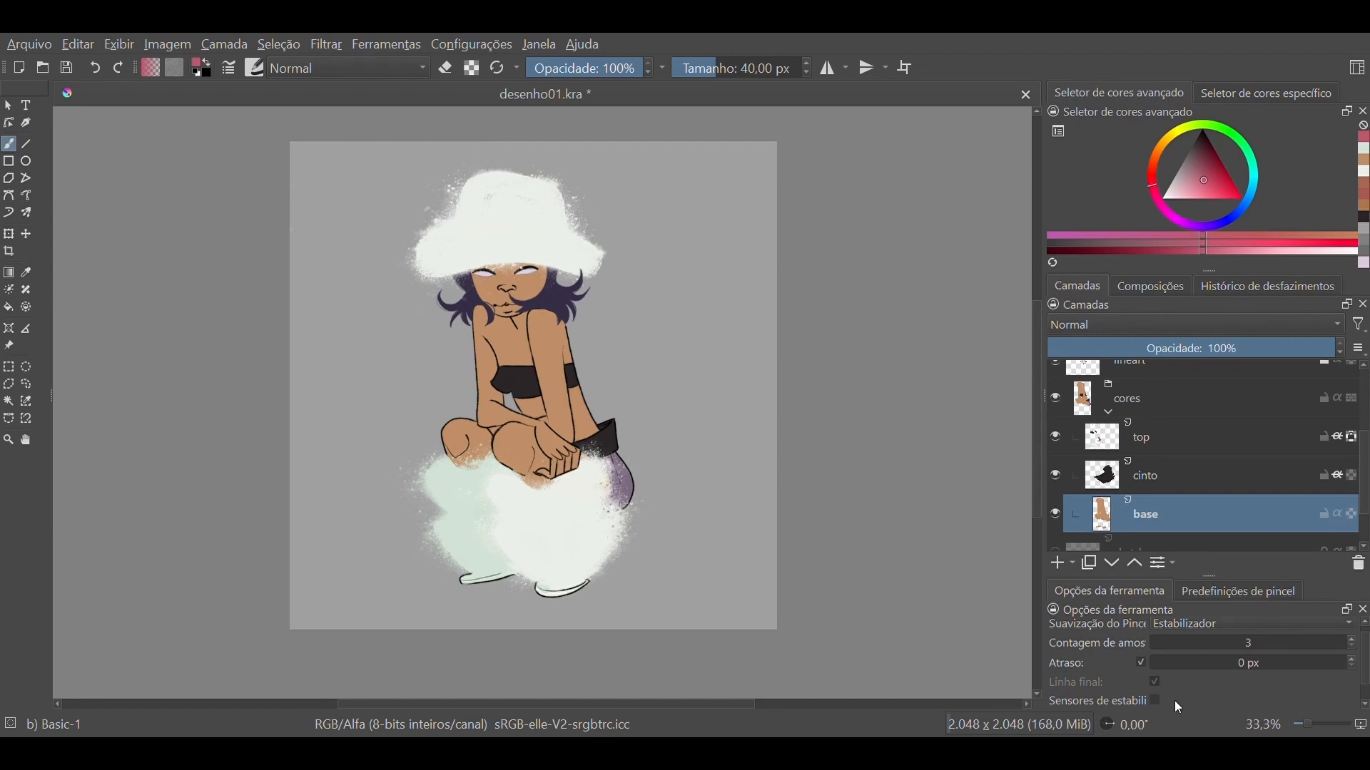
# Lock the base layer's transparency, and test it with rose strokes over the skin that are undone
pyautogui.click(1352, 514)
pyautogui.moveTo(447, 334)
pyautogui.mouseDown()
pyautogui.moveTo(637, 418)
pyautogui.moveTo(476, 320)
pyautogui.moveTo(637, 371)
pyautogui.moveTo(460, 292)
pyautogui.moveTo(609, 329)
pyautogui.moveTo(494, 272)
pyautogui.moveTo(602, 309)
pyautogui.mouseUp()
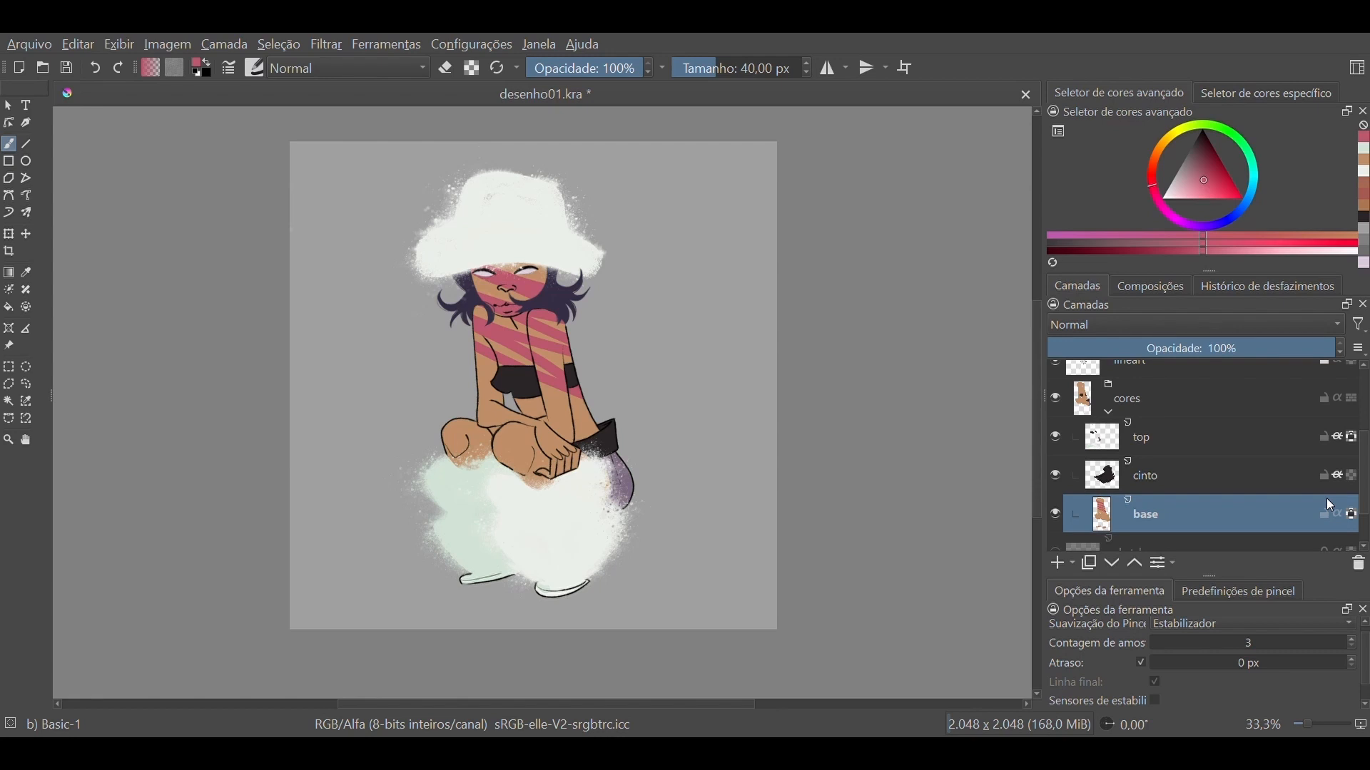
pyautogui.moveTo(467, 381)
pyautogui.mouseDown()
pyautogui.moveTo(515, 448)
pyautogui.moveTo(567, 399)
pyautogui.mouseUp()
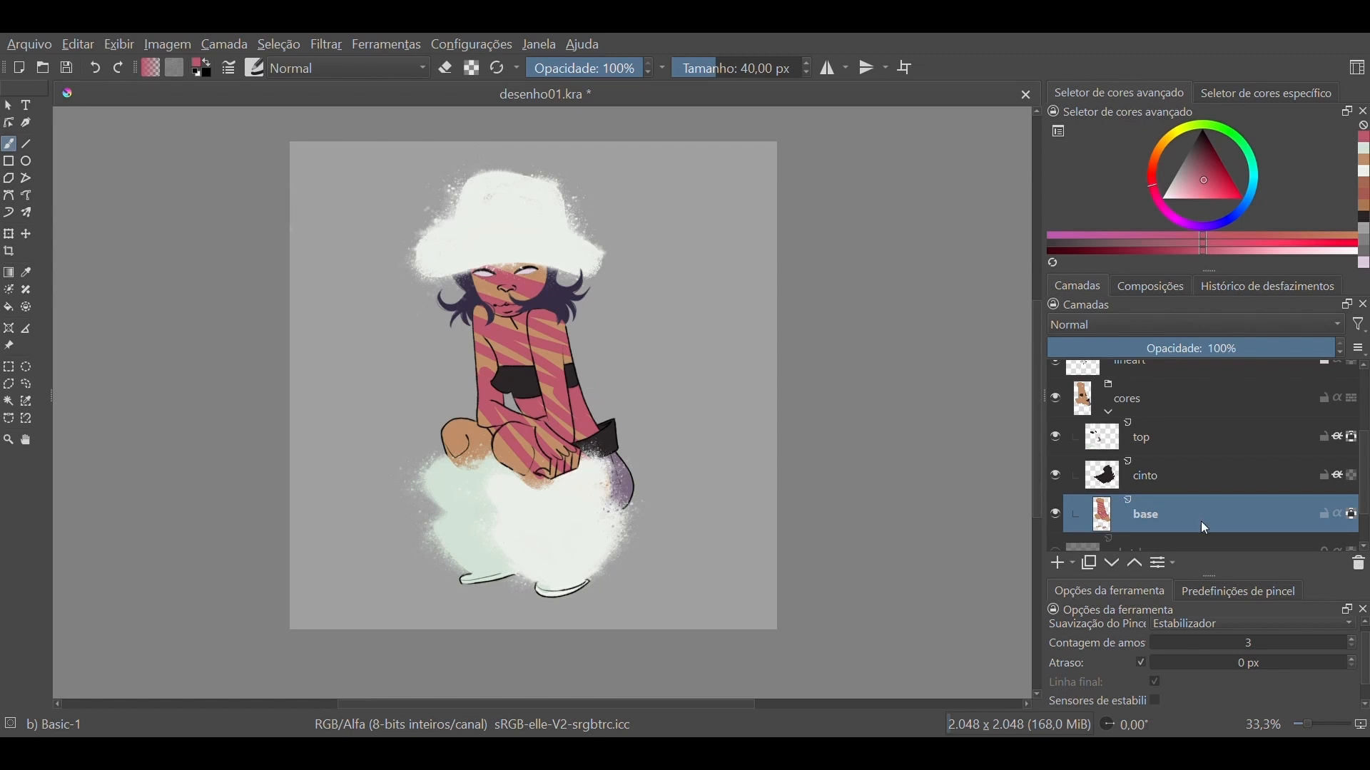
pyautogui.hotkey('ctrl', 'z')
pyautogui.hotkey('ctrl', 'z')
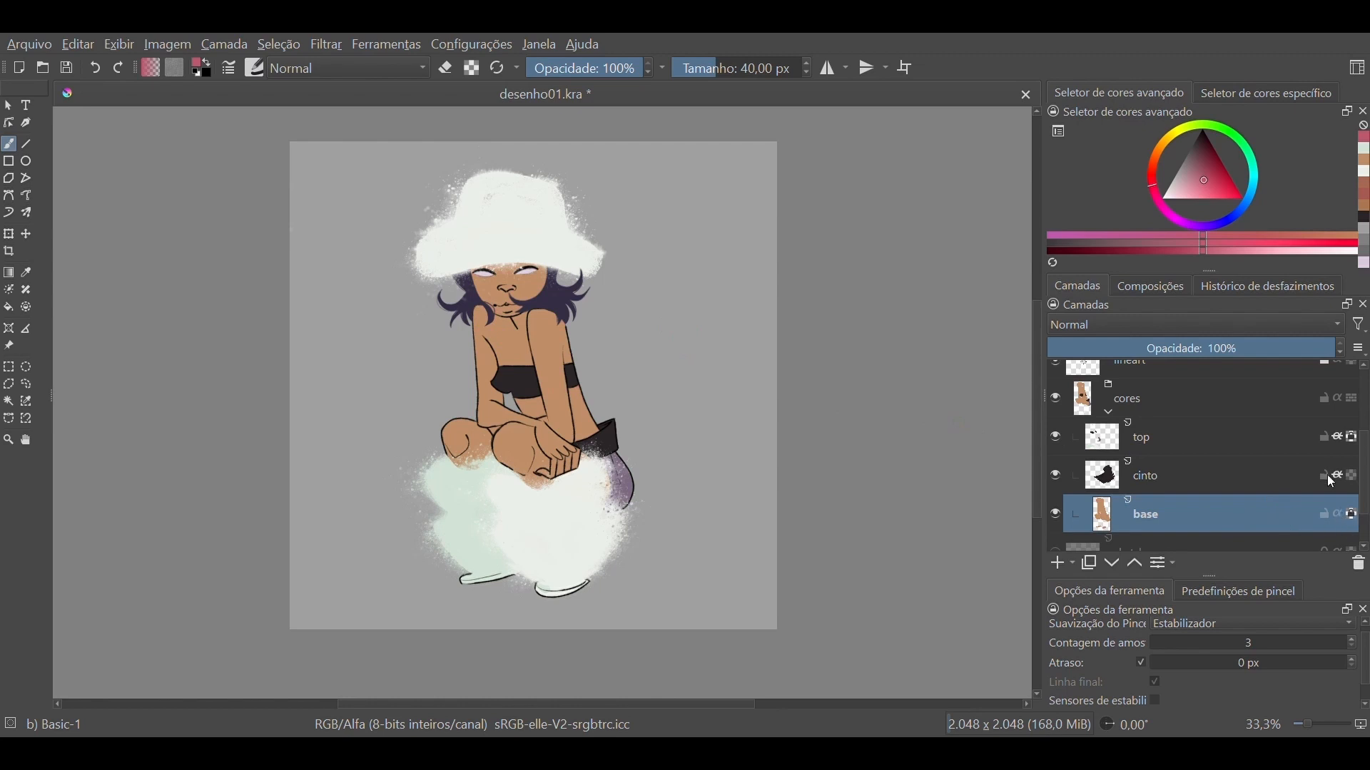
# Paint vertical rose test stripes over the torso and arms, and switch the cinto and base layers off and on in turn
pyautogui.hotkey('ctrl', 'shift', 'z')
pyautogui.hotkey('ctrl', 'shift', 'z')
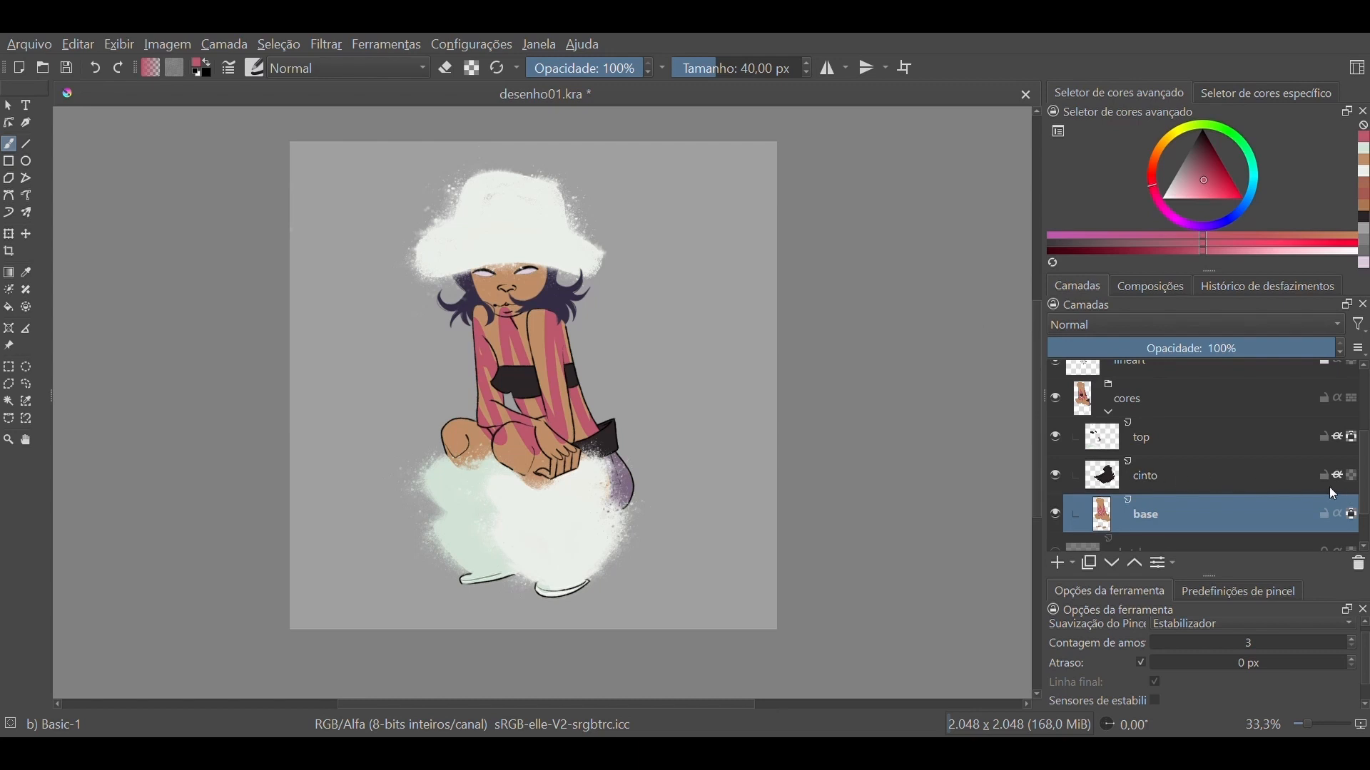
pyautogui.click(1055, 476)
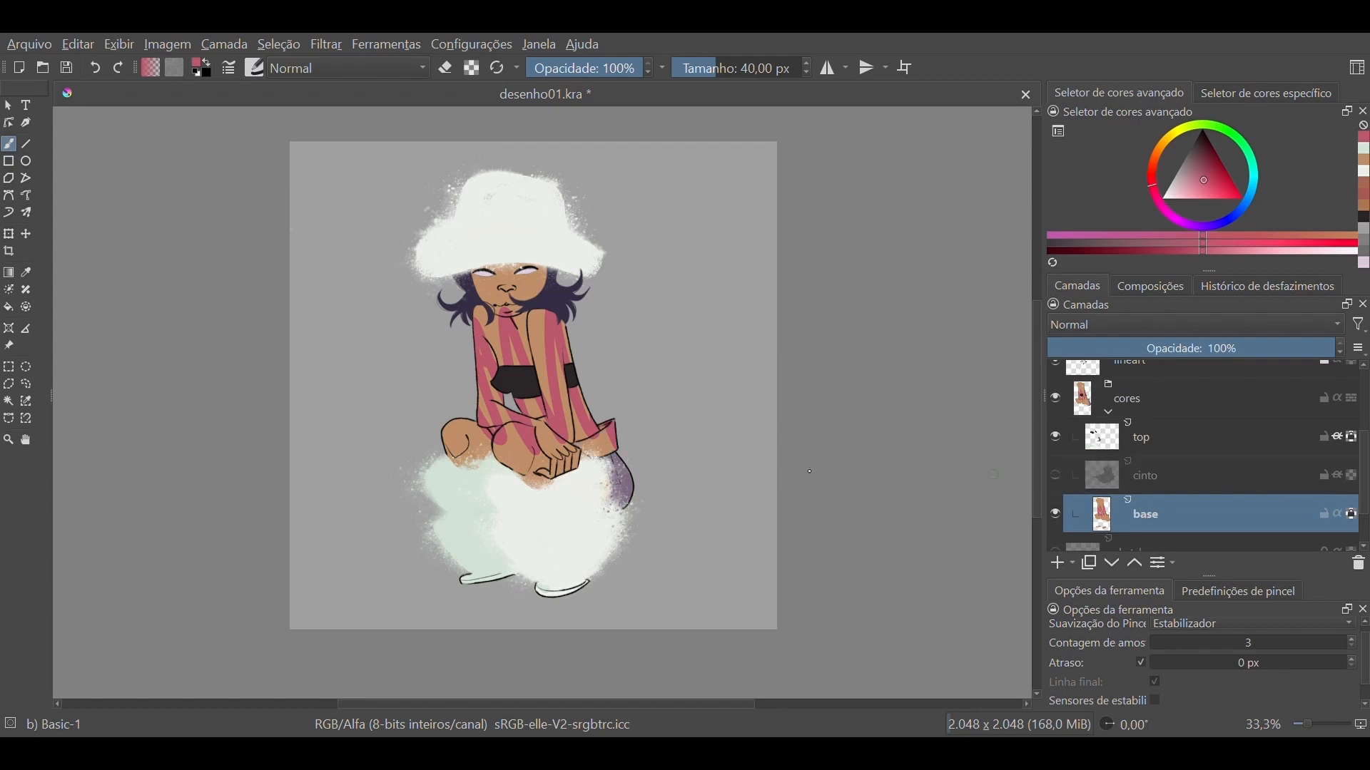
pyautogui.click(1055, 476)
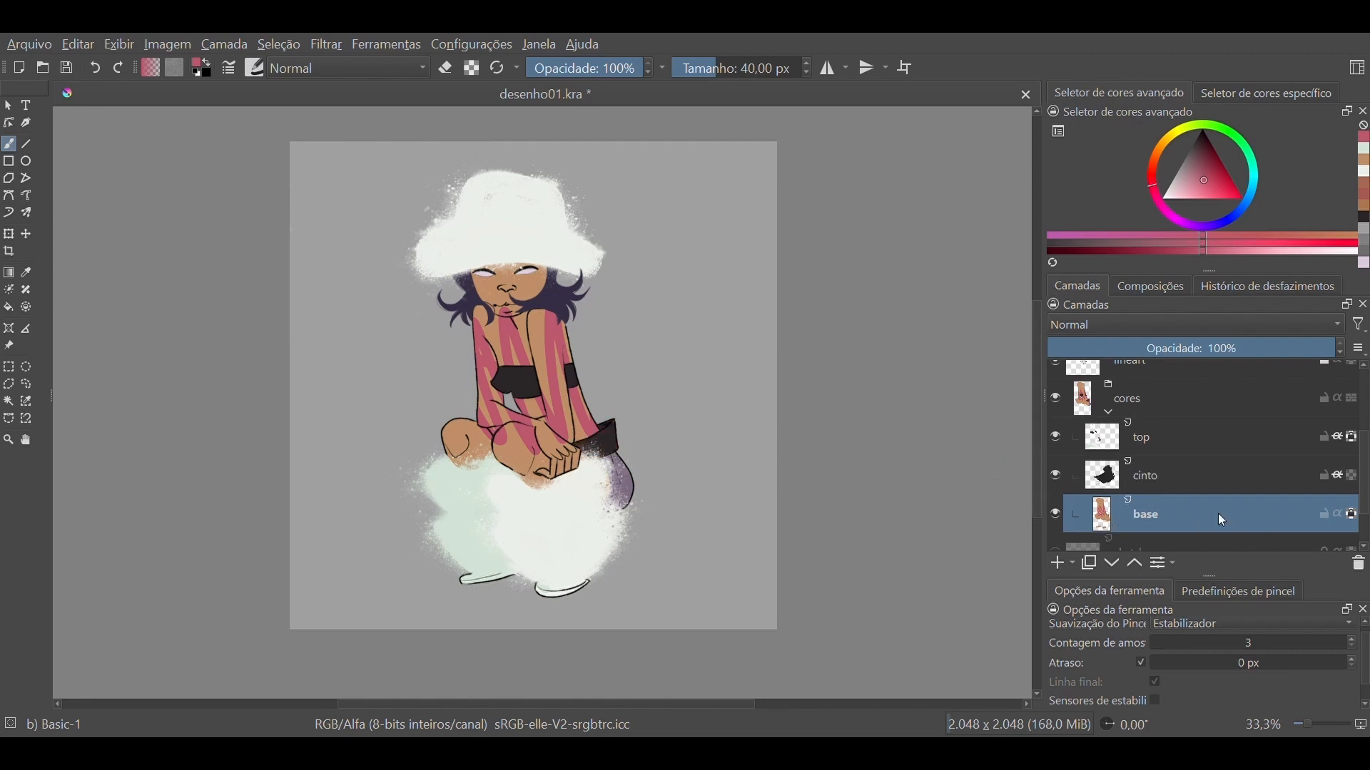
pyautogui.click(1057, 517)
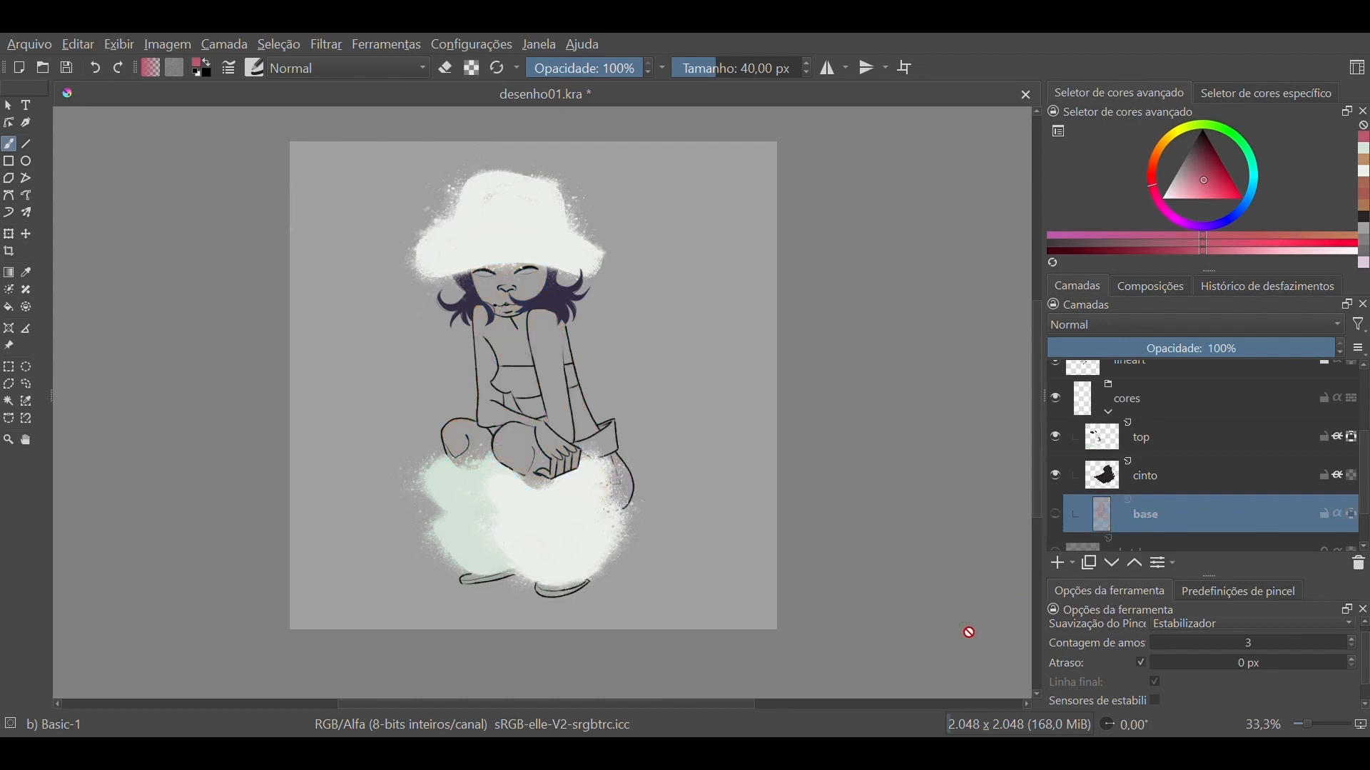
pyautogui.click(1057, 513)
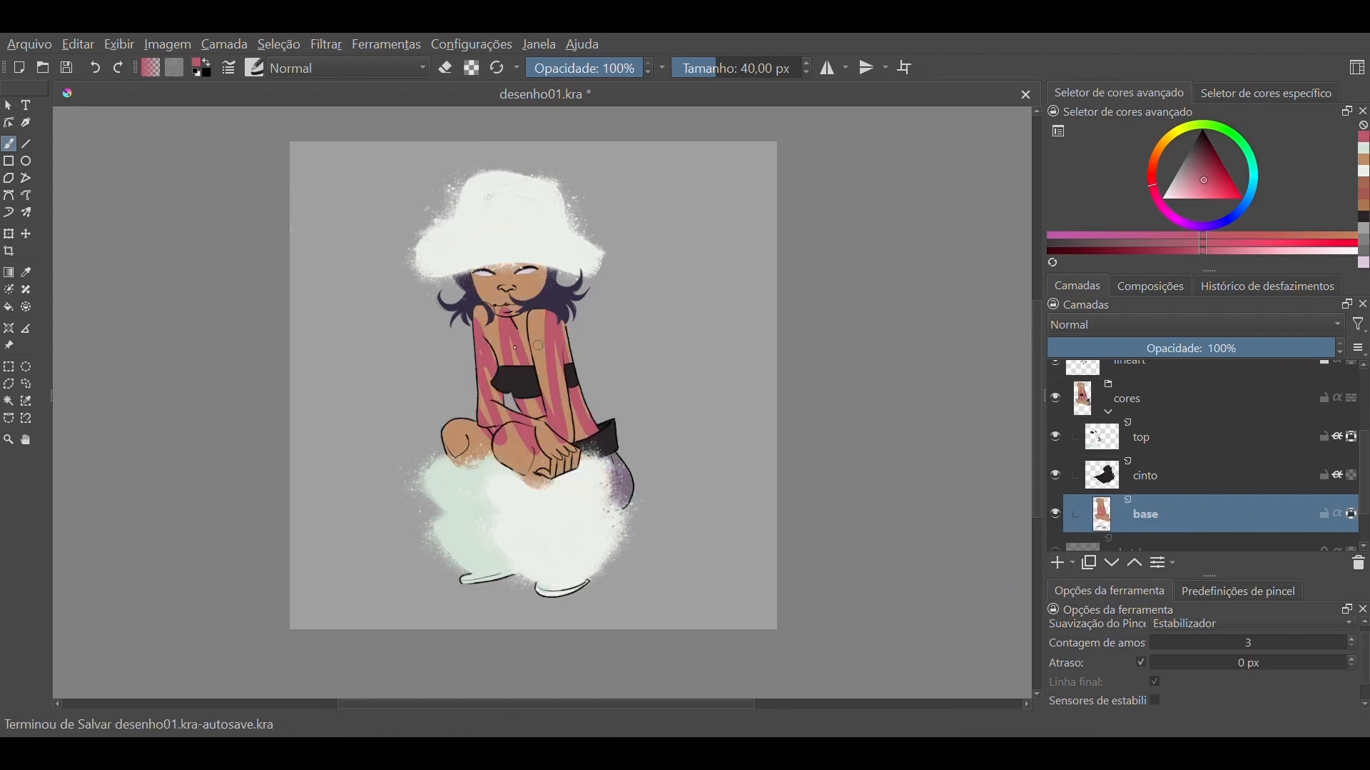
# Add rose test strokes over the face and shoulder, and undo all the rose strokes on the skin
pyautogui.moveTo(538, 331); pyautogui.dragTo(499, 300)
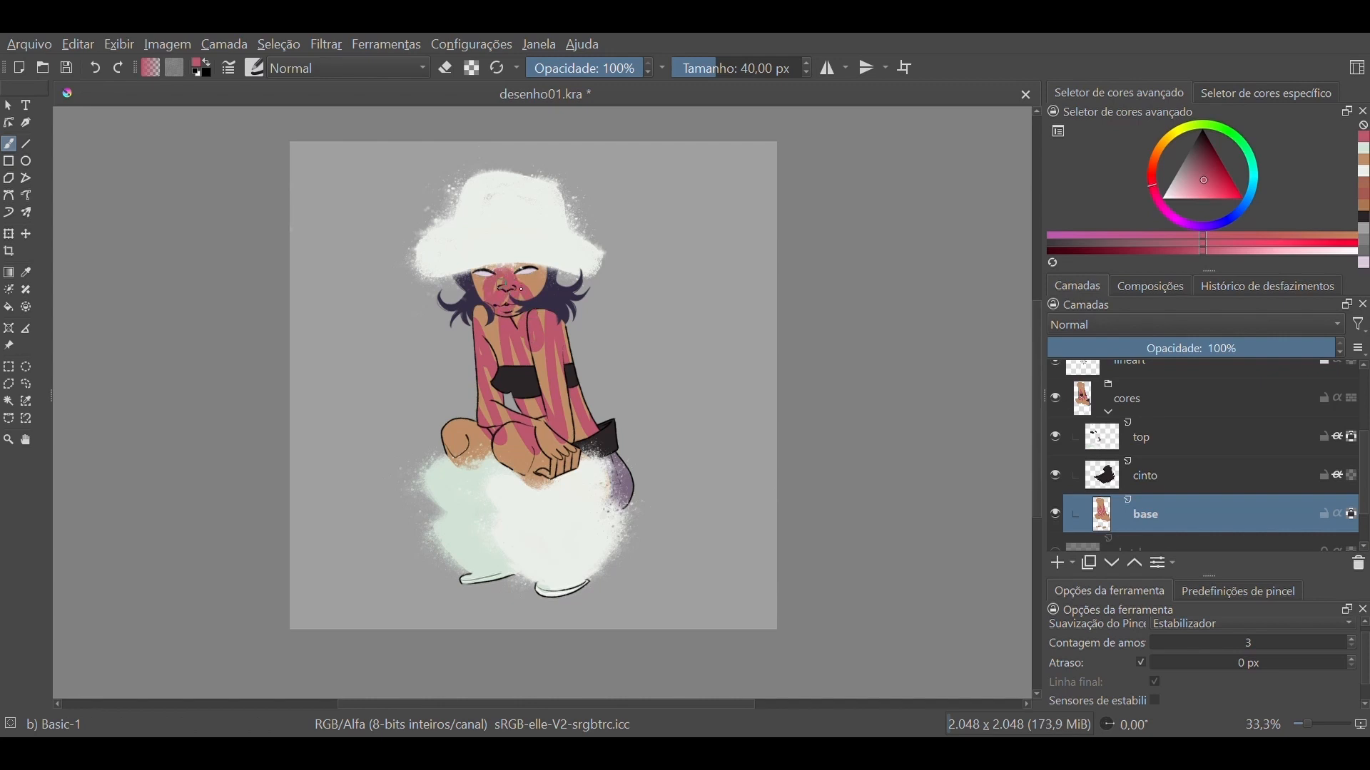
pyautogui.hotkey('ctrl', 'z')
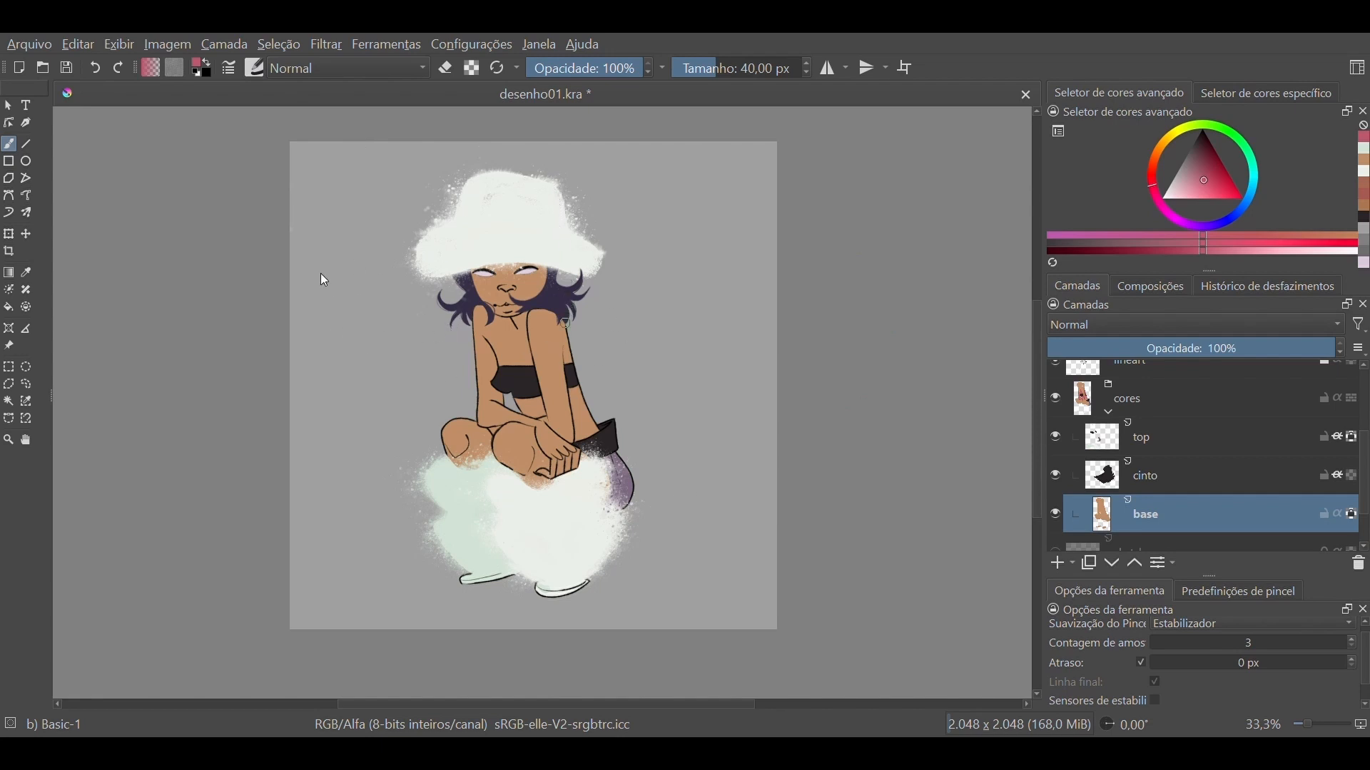
# Shade the front upper arm with rose strokes on the base layer, using the Wet Bristles Rough brush at 80 px
pyautogui.press('/')
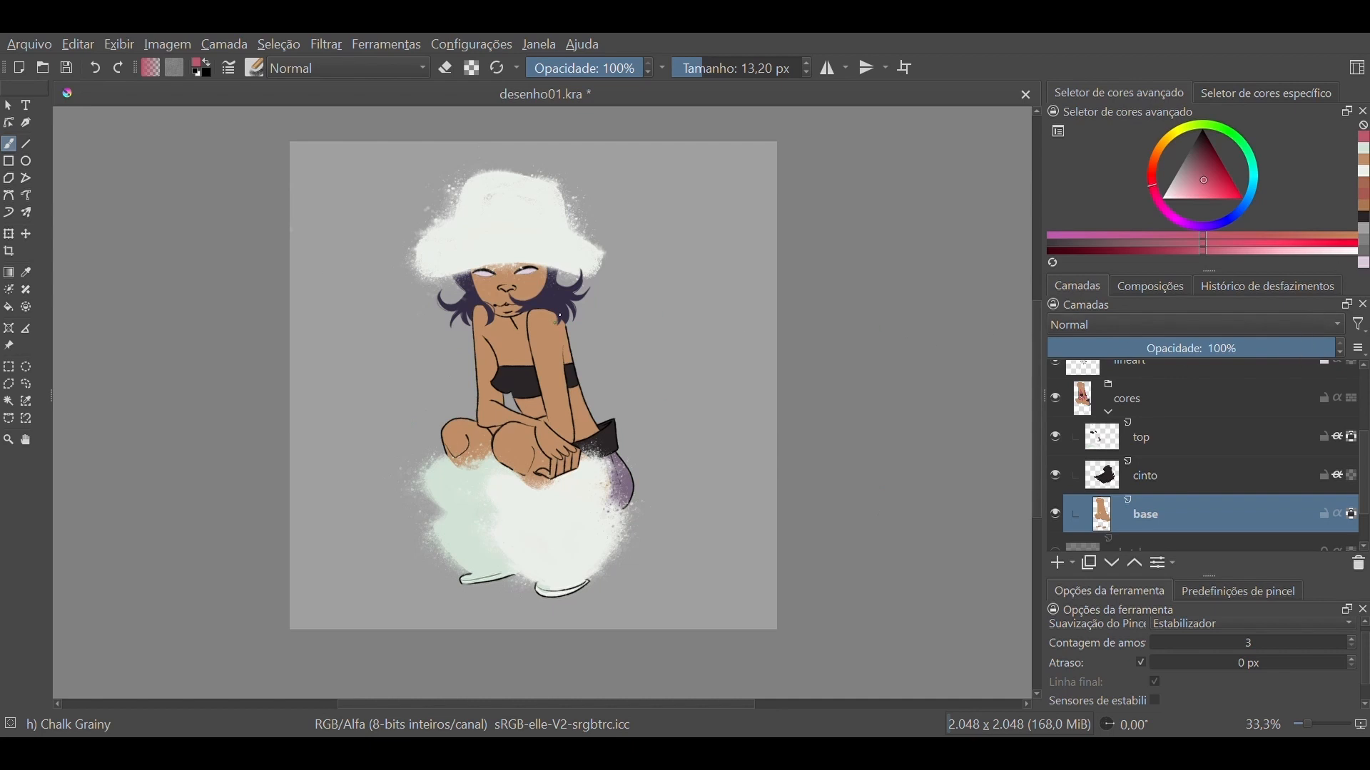
pyautogui.moveTo(717, 75); pyautogui.dragTo(734, 76)
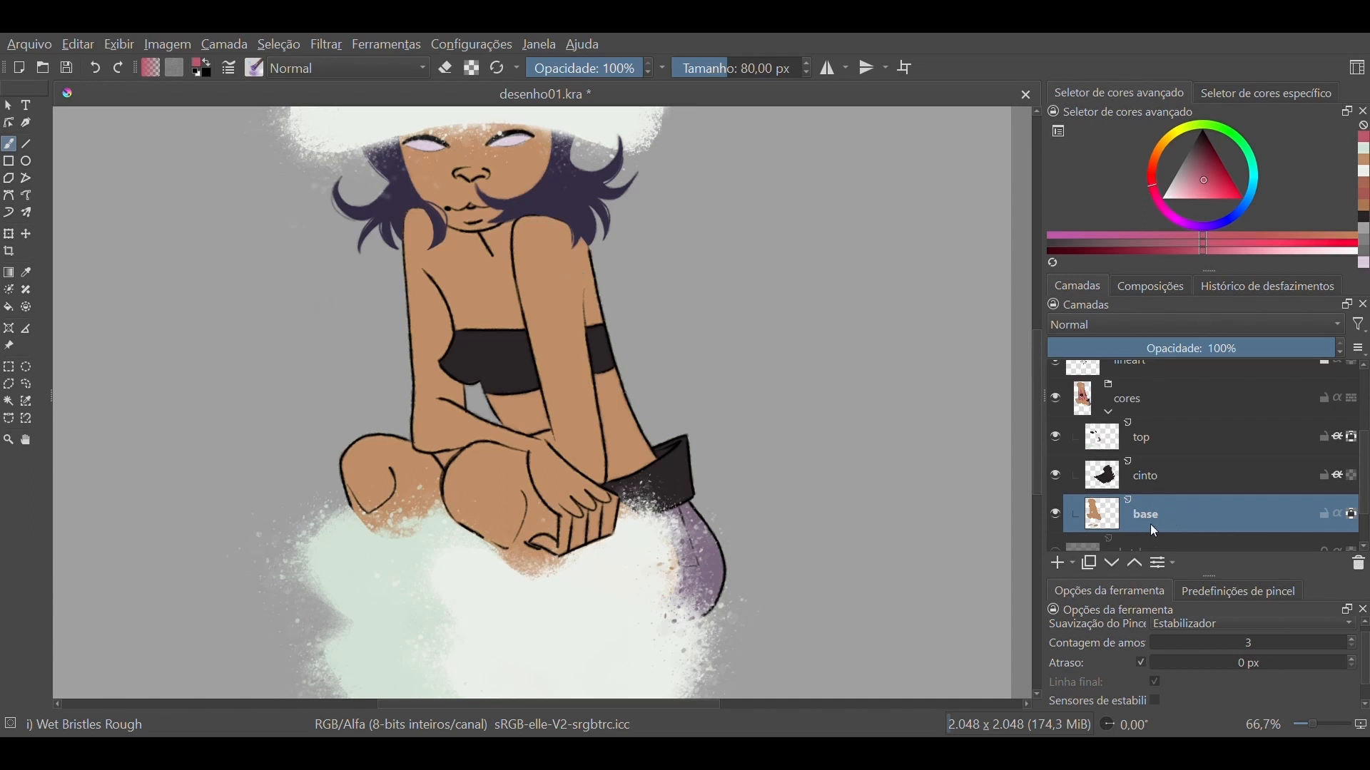
pyautogui.moveTo(543, 250)
pyautogui.mouseDown()
pyautogui.moveTo(565, 362)
pyautogui.moveTo(528, 214)
pyautogui.moveTo(574, 394)
pyautogui.mouseUp()
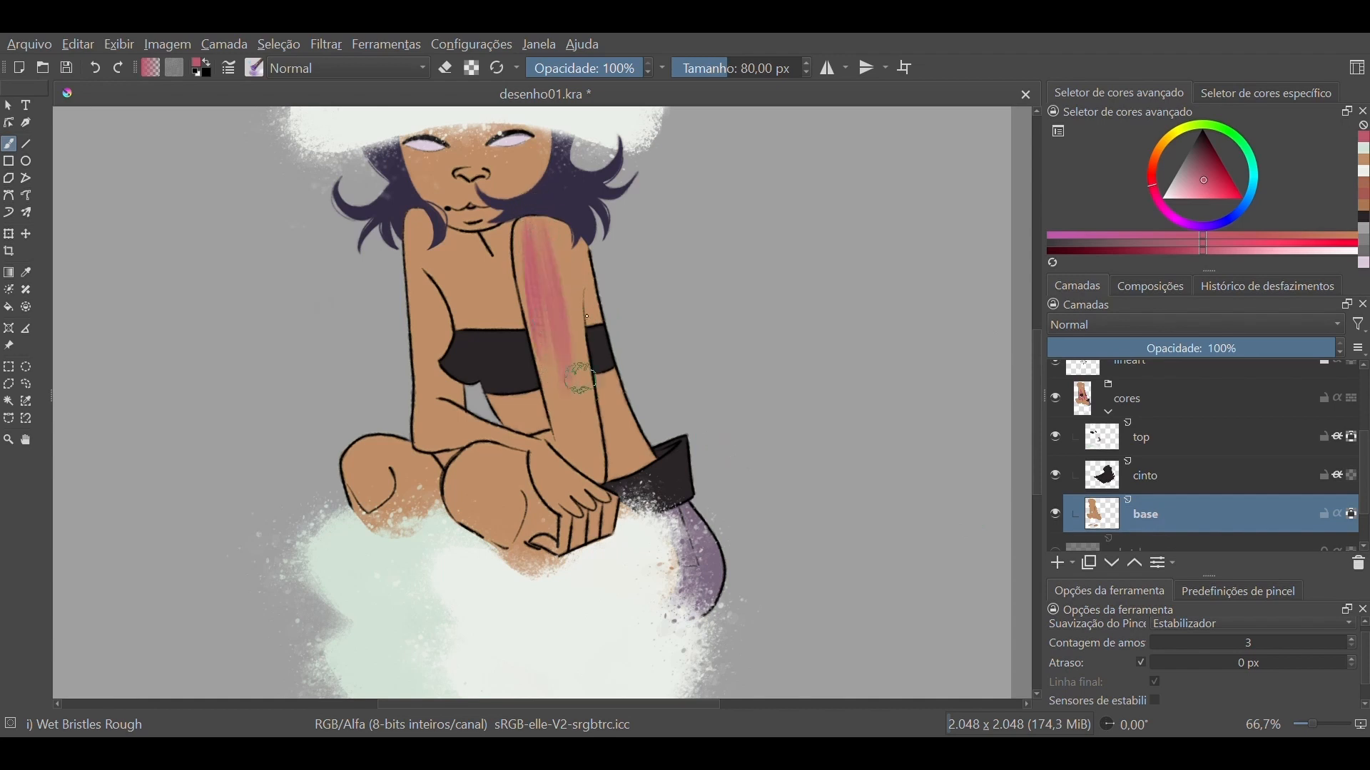
pyautogui.moveTo(560, 229)
pyautogui.mouseDown()
pyautogui.moveTo(578, 396)
pyautogui.moveTo(540, 332)
pyautogui.mouseUp()
pyautogui.moveTo(571, 440)
pyautogui.mouseDown()
pyautogui.moveTo(552, 329)
pyautogui.moveTo(560, 282)
pyautogui.mouseUp()
pyautogui.moveTo(597, 402); pyautogui.dragTo(581, 378)
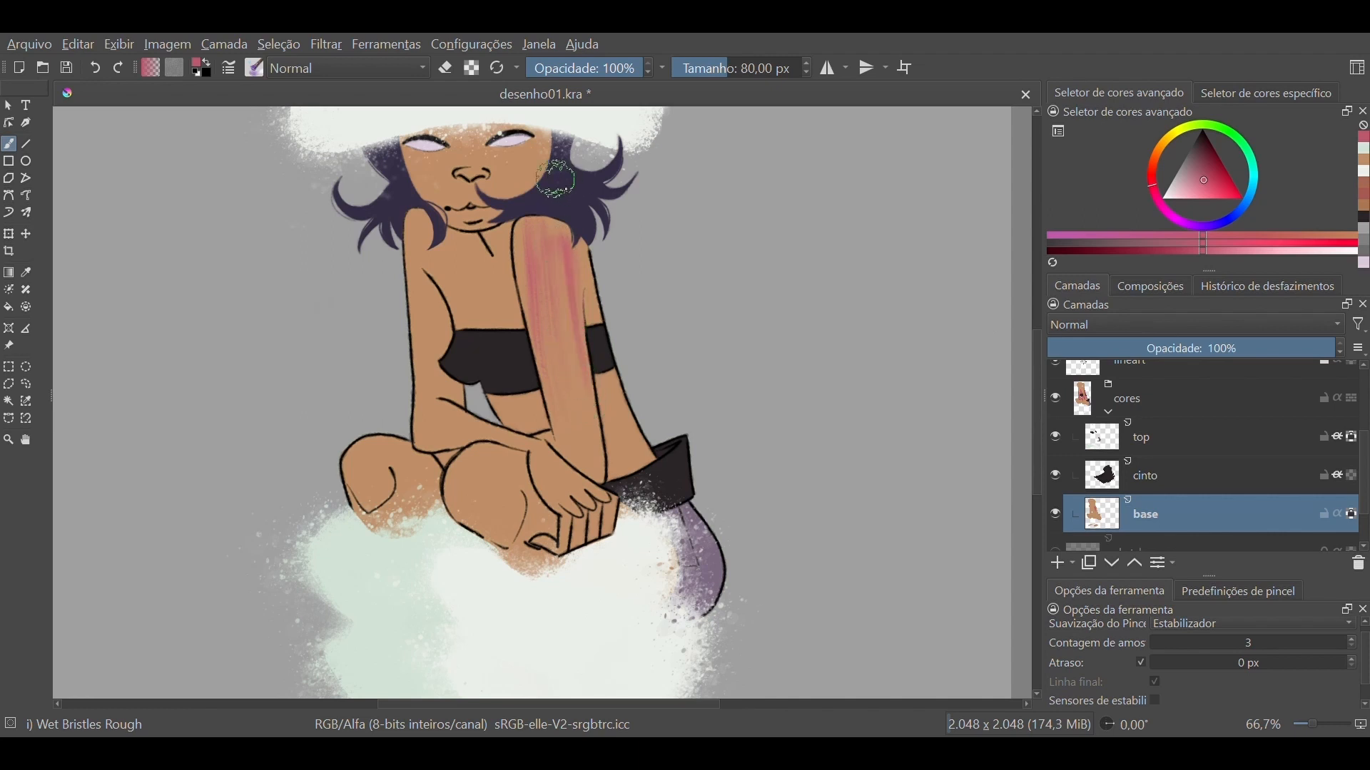
# Brush rose shading over the chest, the other arm, the front forearm and the waist
pyautogui.moveTo(460, 247); pyautogui.dragTo(488, 338)
pyautogui.moveTo(479, 222); pyautogui.dragTo(495, 336)
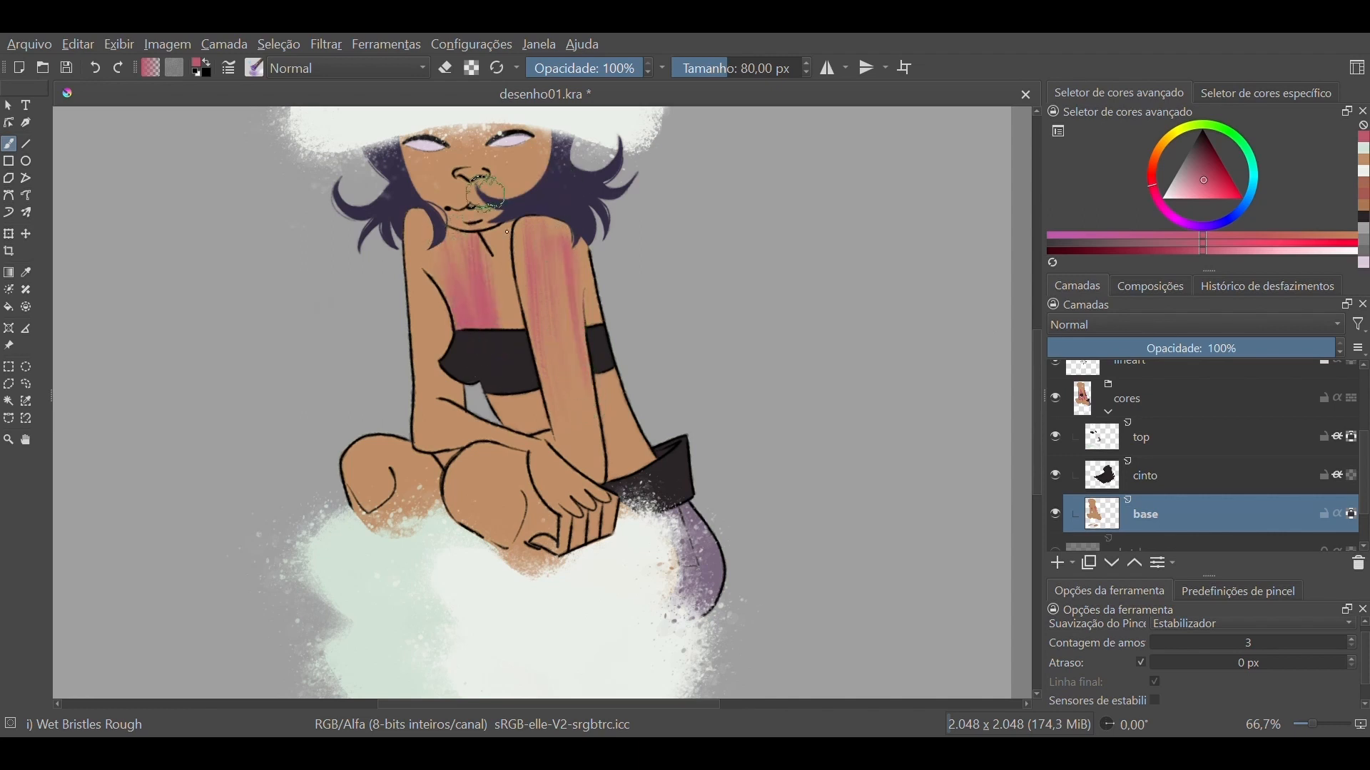
pyautogui.moveTo(479, 214)
pyautogui.mouseDown()
pyautogui.moveTo(502, 368)
pyautogui.moveTo(482, 303)
pyautogui.mouseUp()
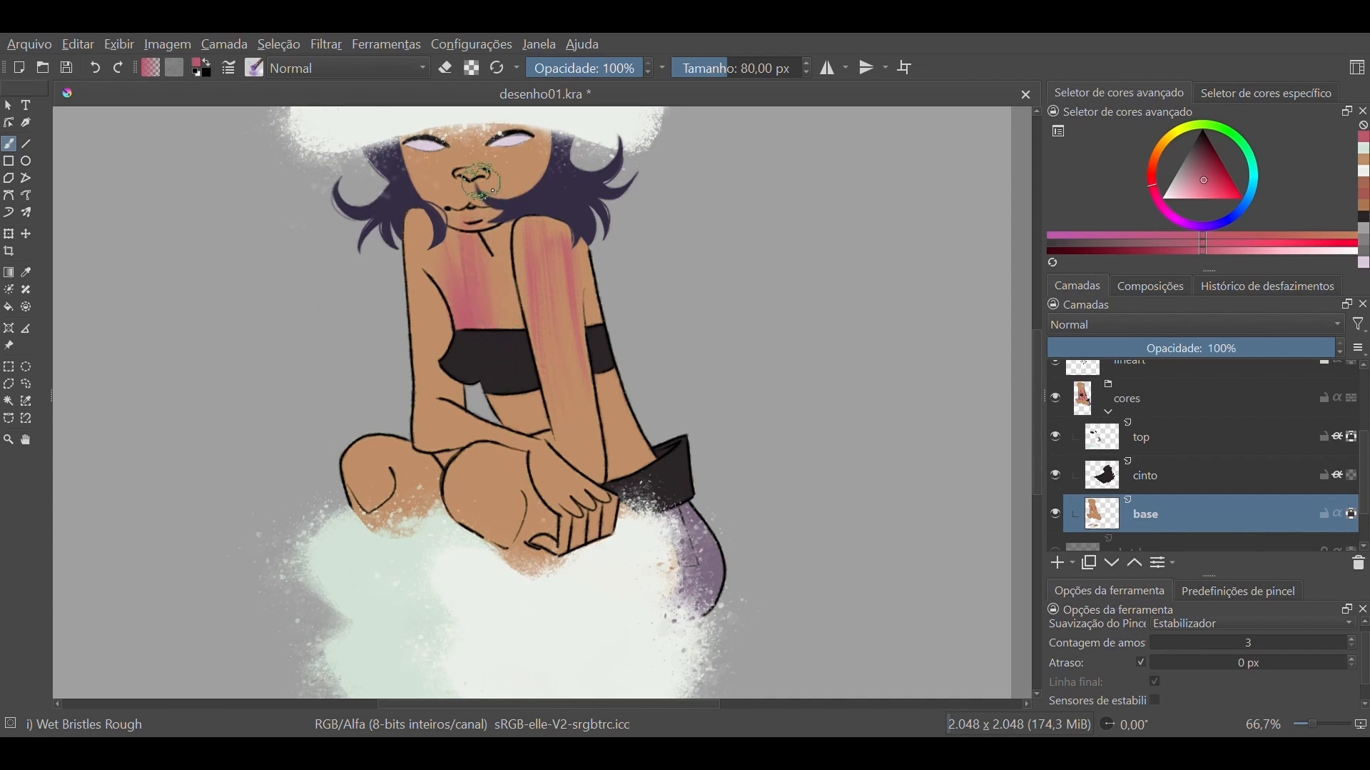
pyautogui.moveTo(411, 207)
pyautogui.mouseDown()
pyautogui.moveTo(420, 248)
pyautogui.moveTo(449, 241)
pyautogui.moveTo(419, 220)
pyautogui.moveTo(421, 351)
pyautogui.moveTo(413, 218)
pyautogui.moveTo(432, 356)
pyautogui.mouseUp()
pyautogui.moveTo(436, 239)
pyautogui.mouseDown()
pyautogui.moveTo(457, 328)
pyautogui.moveTo(449, 230)
pyautogui.moveTo(508, 346)
pyautogui.moveTo(647, 452)
pyautogui.moveTo(571, 467)
pyautogui.mouseUp()
pyautogui.moveTo(580, 385)
pyautogui.mouseDown()
pyautogui.moveTo(599, 467)
pyautogui.moveTo(614, 428)
pyautogui.moveTo(628, 478)
pyautogui.mouseUp()
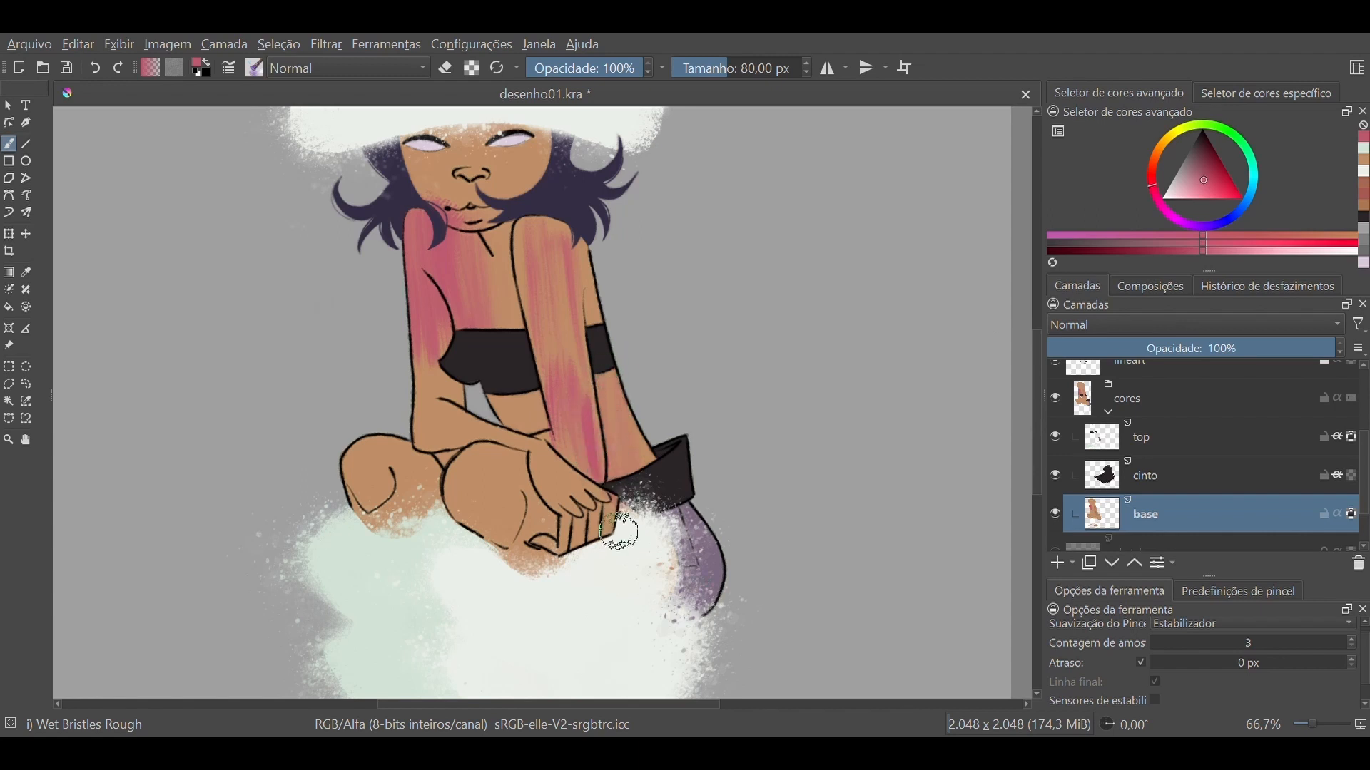
# Switch the base layer off and on, and brush another rose stroke down the chest
pyautogui.click(1056, 513)
pyautogui.click(1055, 514)
pyautogui.moveTo(488, 226); pyautogui.dragTo(495, 375)
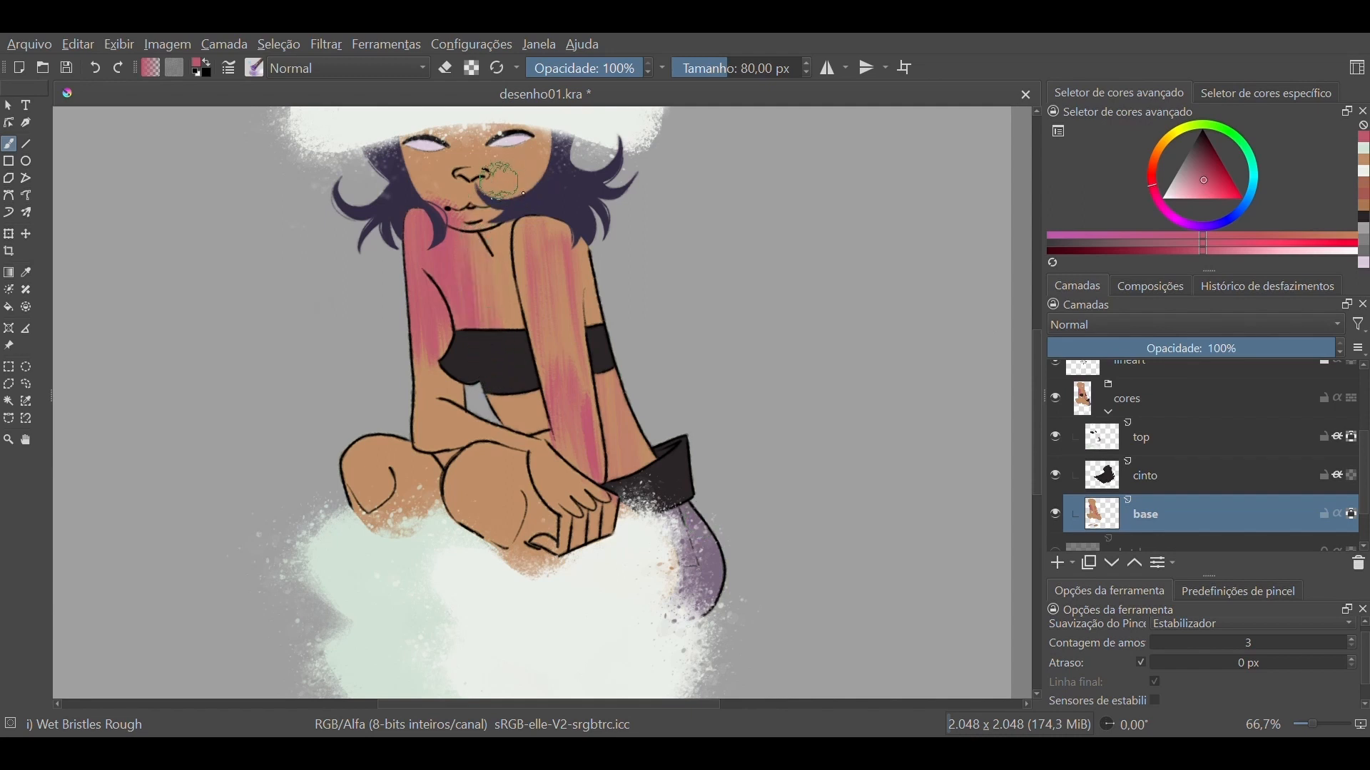
# Undo all the rose Wet Bristles Rough strokes on the skin
pyautogui.hotkey('ctrl', 'z')
pyautogui.hotkey('ctrl', 'z')
pyautogui.hotkey('ctrl', 'z')
pyautogui.hotkey('ctrl', 'z')
pyautogui.hotkey('ctrl', 'z')
pyautogui.hotkey('ctrl', 'z')
pyautogui.hotkey('ctrl', 'z')
pyautogui.hotkey('ctrl', 'z')
pyautogui.hotkey('ctrl', 'z')
pyautogui.hotkey('ctrl', 'z')
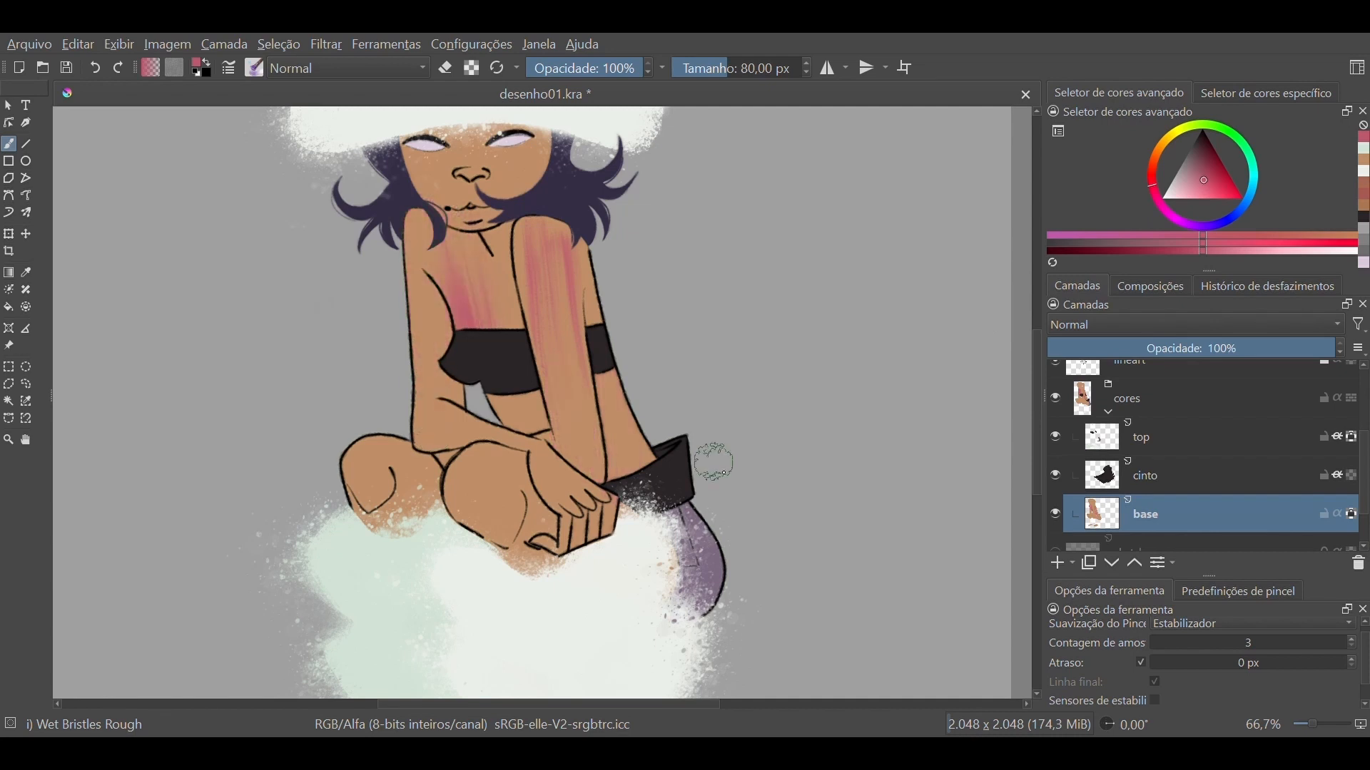
pyautogui.hotkey('ctrl', 'z')
pyautogui.hotkey('ctrl', 'z')
pyautogui.hotkey('ctrl', 'z')
pyautogui.hotkey('ctrl', 'z')
pyautogui.hotkey('ctrl', 'z')
pyautogui.hotkey('ctrl', 'z')
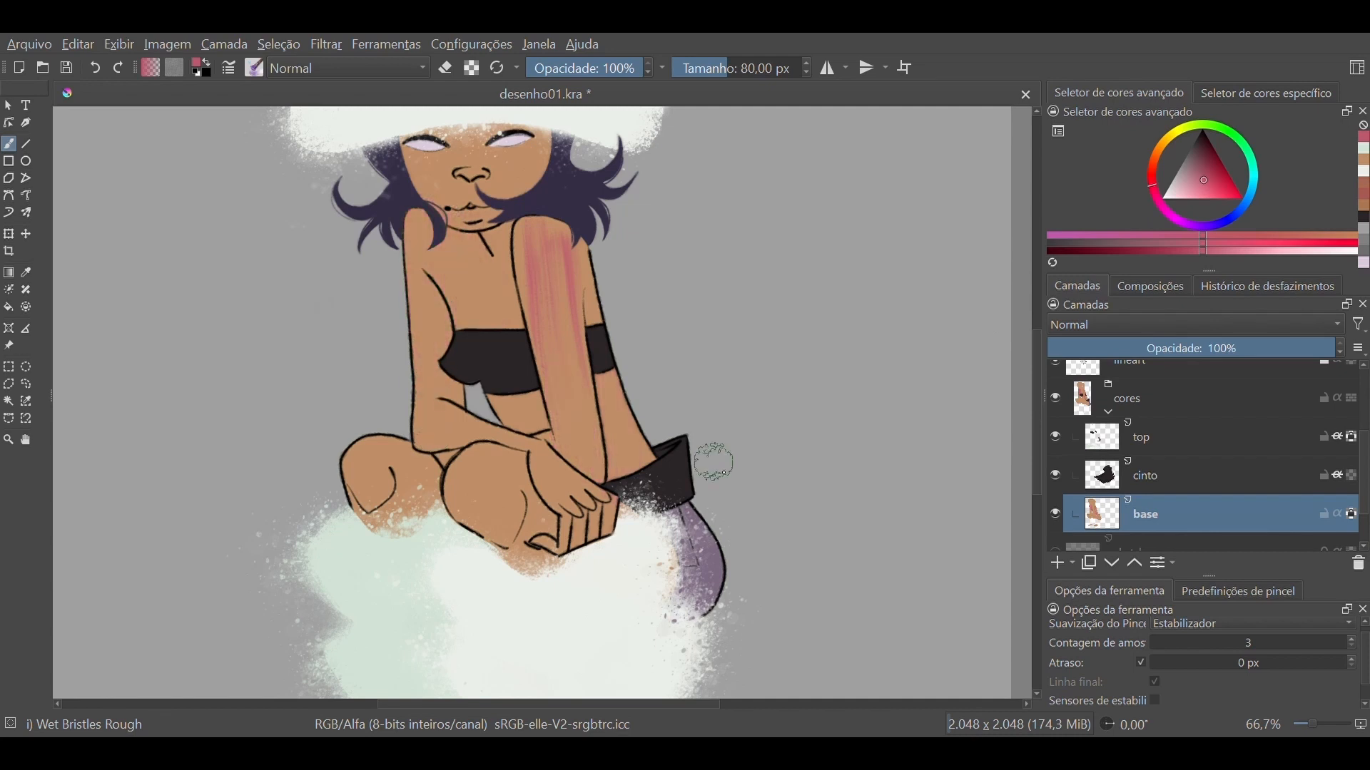
pyautogui.hotkey('ctrl', 'z')
pyautogui.hotkey('ctrl', 'z')
pyautogui.hotkey('ctrl', 'z')
pyautogui.hotkey('ctrl', 'z')
pyautogui.hotkey('ctrl', 'z')
pyautogui.hotkey('ctrl', 'z')
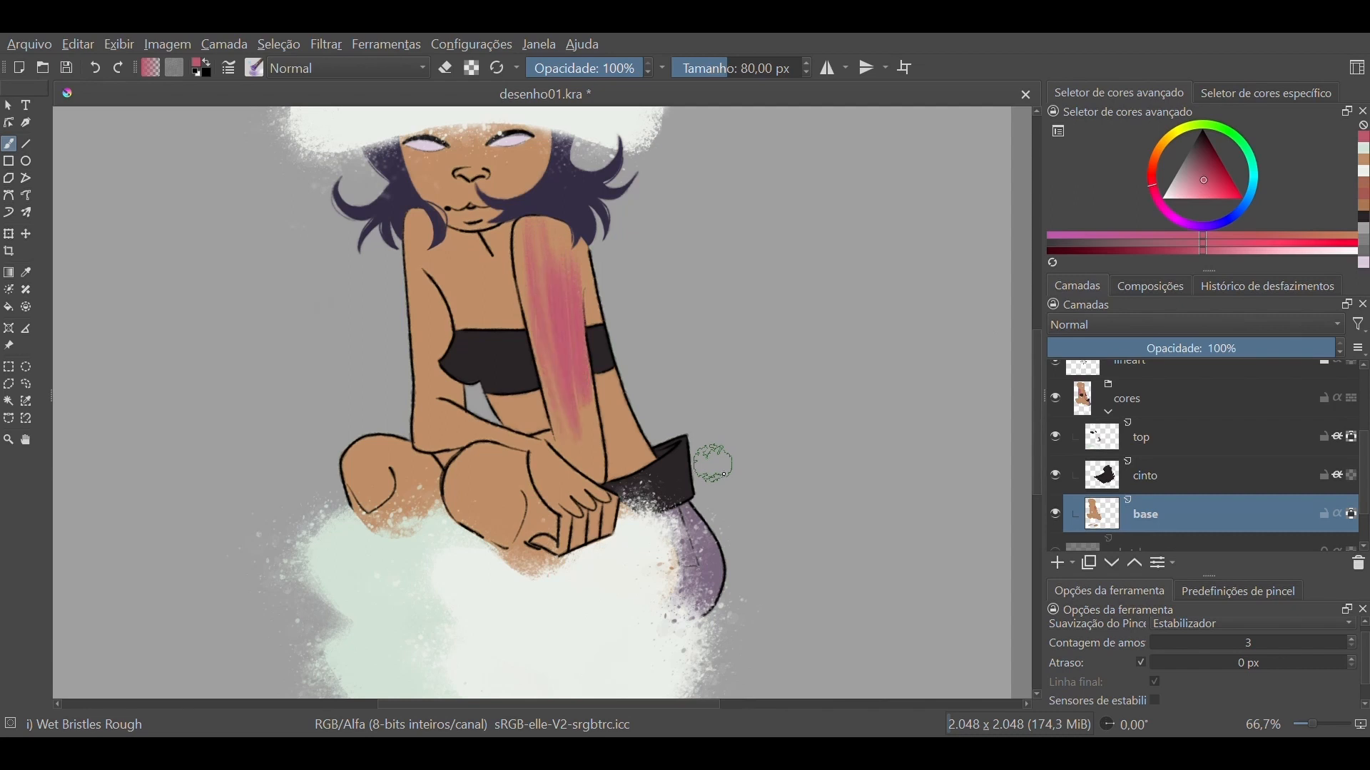
pyautogui.hotkey('ctrl', 'z')
pyautogui.hotkey('ctrl', 'z')
pyautogui.hotkey('ctrl', 'z')
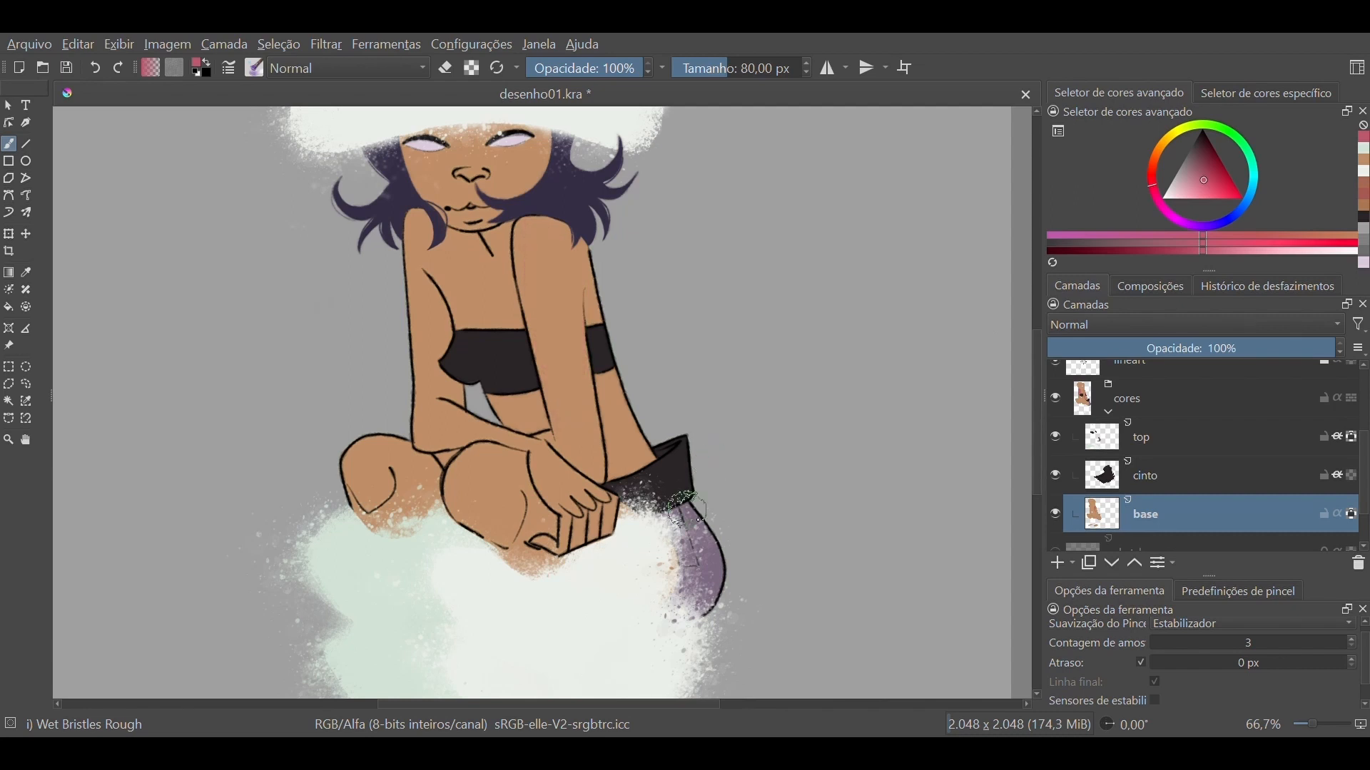
# Apply a reddish-brown linear gradient to the base layer's skin, running from the hat down to the feet
pyautogui.click(1364, 187)
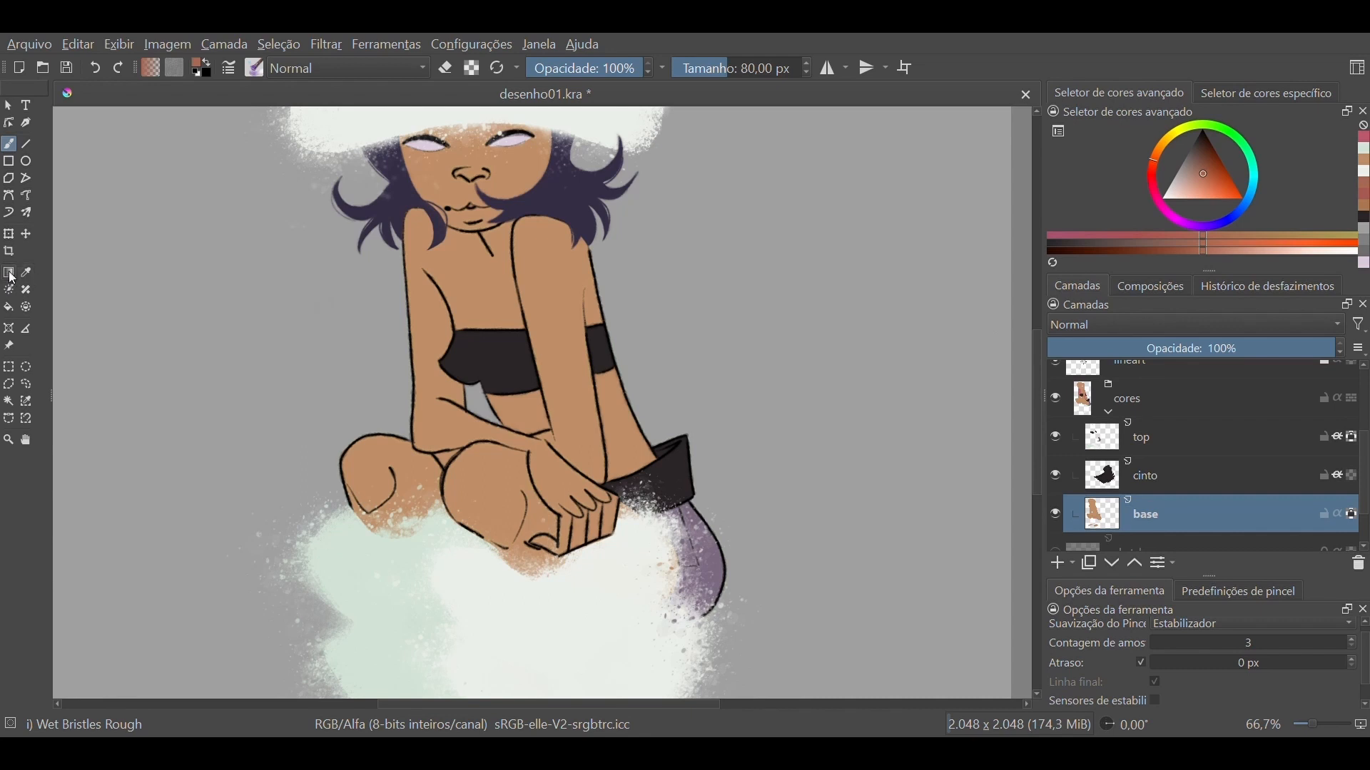
pyautogui.click(9, 274)
pyautogui.press('-')
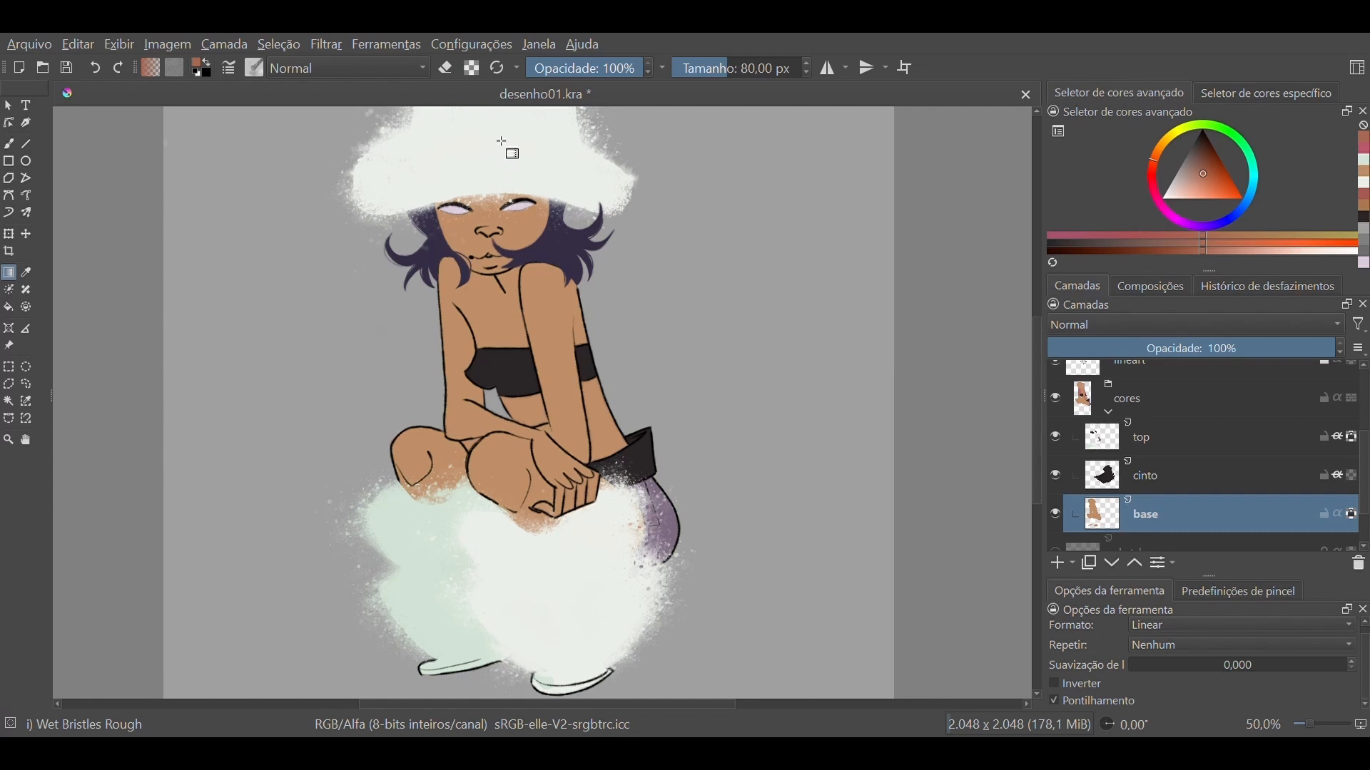
pyautogui.moveTo(499, 155); pyautogui.dragTo(515, 670)
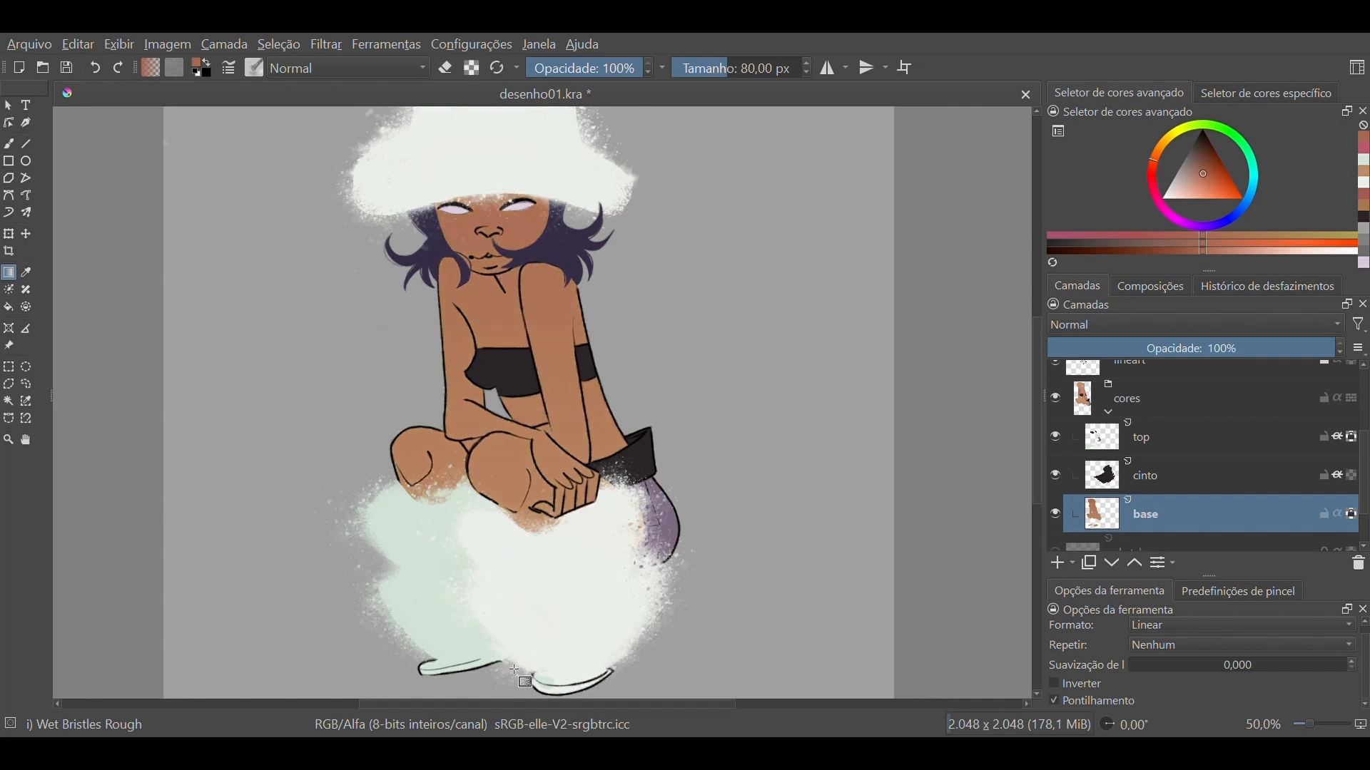
# Undo the full-length skin gradient and apply a short reddish-brown linear gradient from the hat brim down over the face on the base layer
pyautogui.press('-')
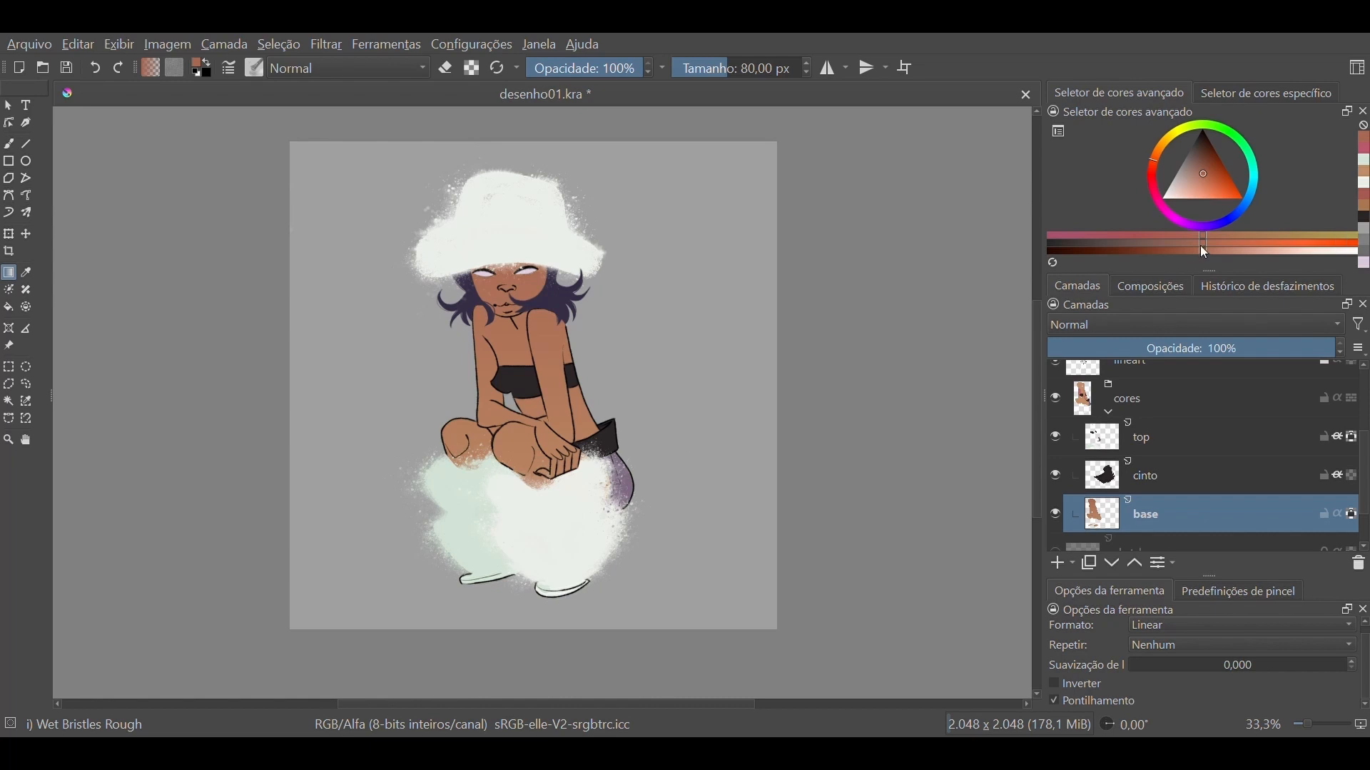
pyautogui.hotkey('ctrl', 'z')
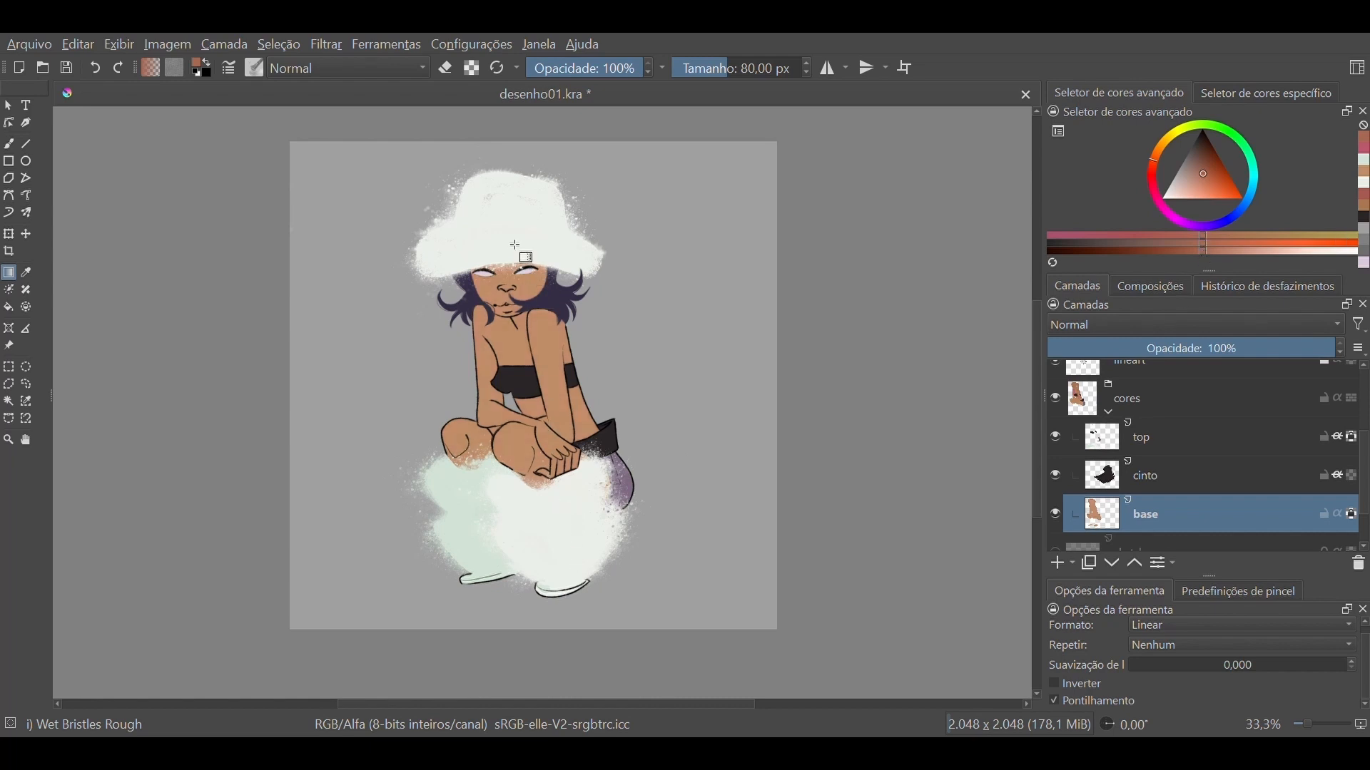
pyautogui.moveTo(506, 259); pyautogui.dragTo(509, 319)
pyautogui.press('+')
pyautogui.press('+')
pyautogui.press('+')
pyautogui.press('-')
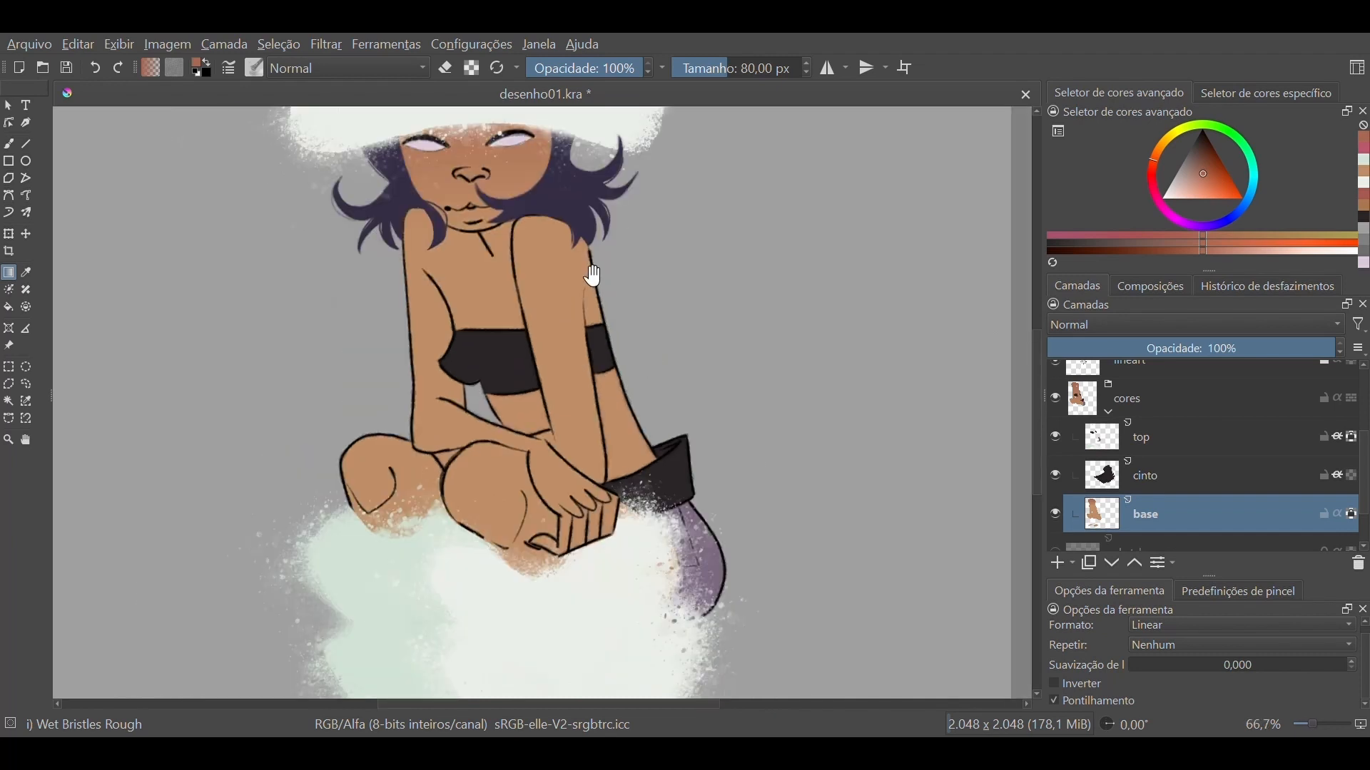
# Apply another reddish-brown linear gradient to the base layer, running from below the crossed hands up to the chest
pyautogui.moveTo(592, 276); pyautogui.dragTo(603, 384)
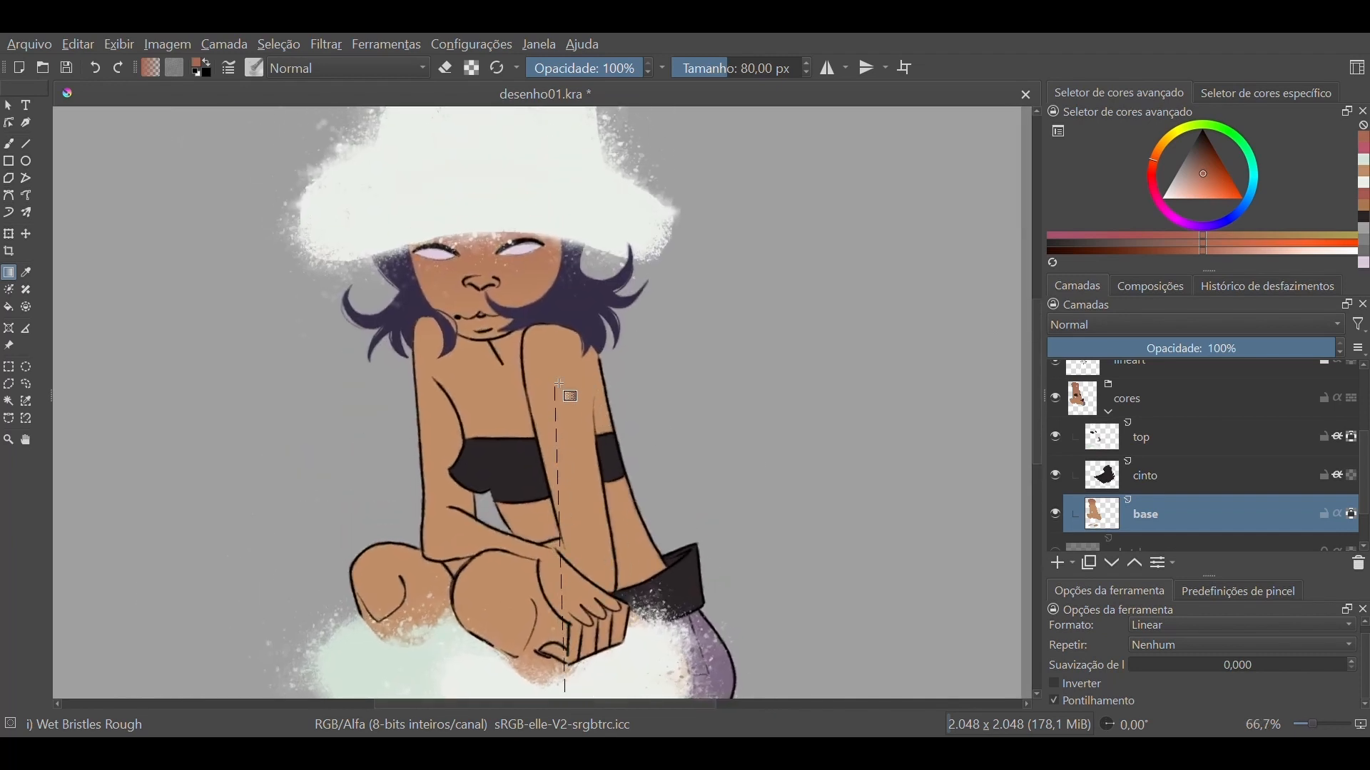
pyautogui.press('-')
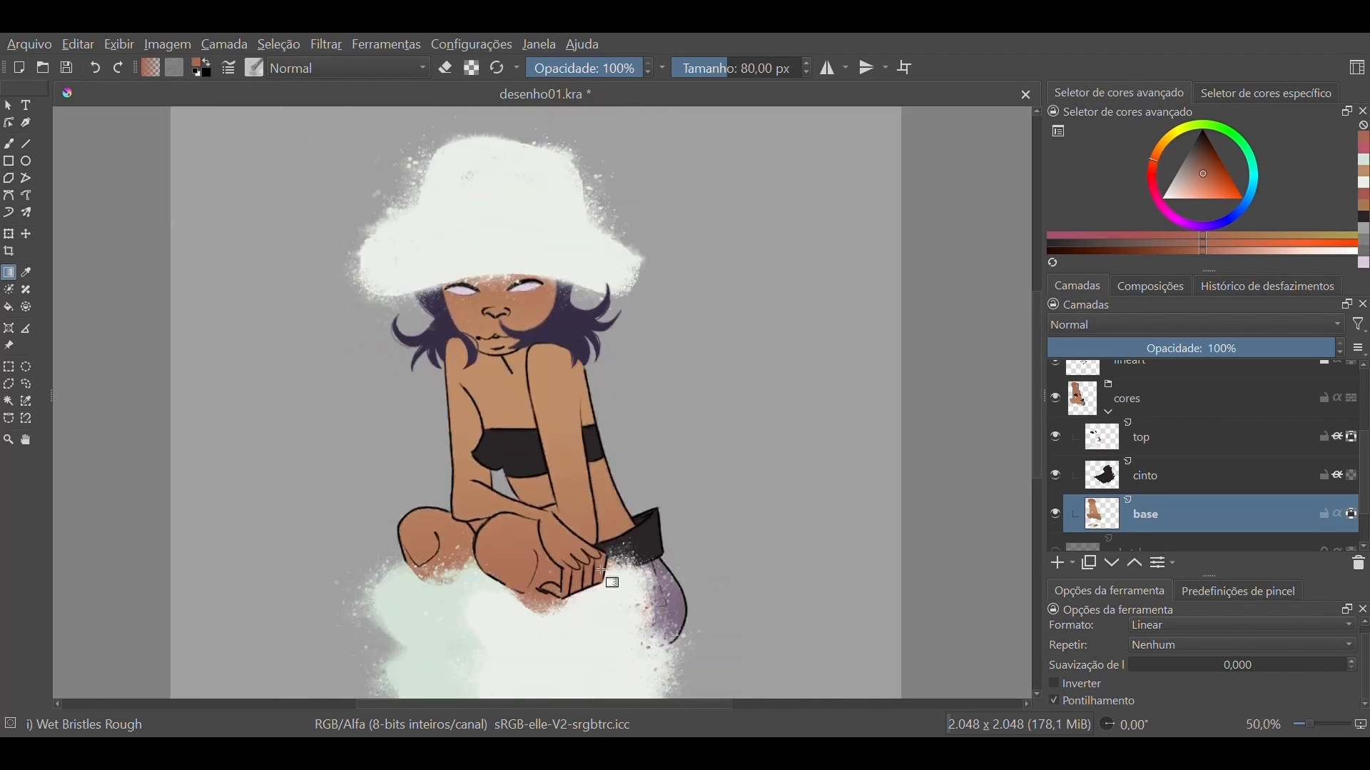
pyautogui.moveTo(646, 542); pyautogui.dragTo(617, 457)
pyautogui.press('+')
pyautogui.press('+')
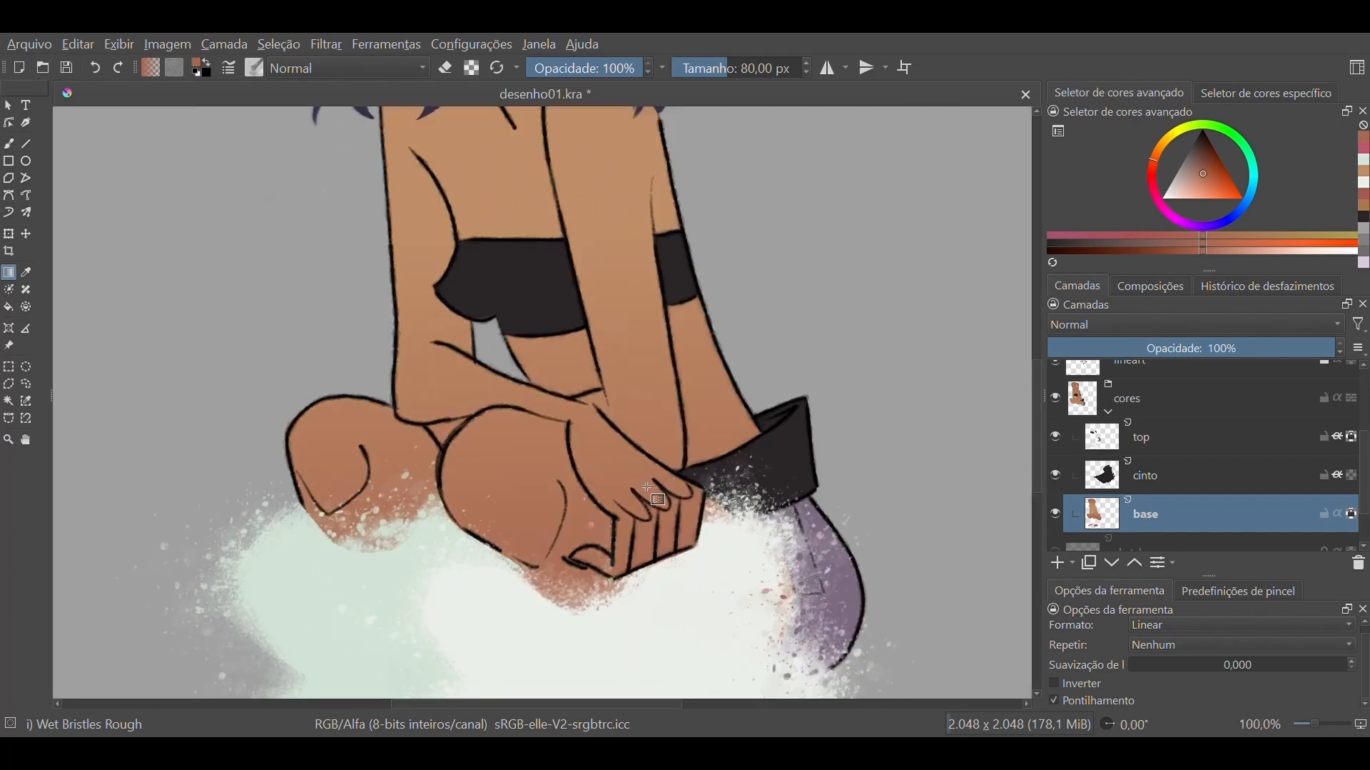
pyautogui.press('-')
pyautogui.press('-')
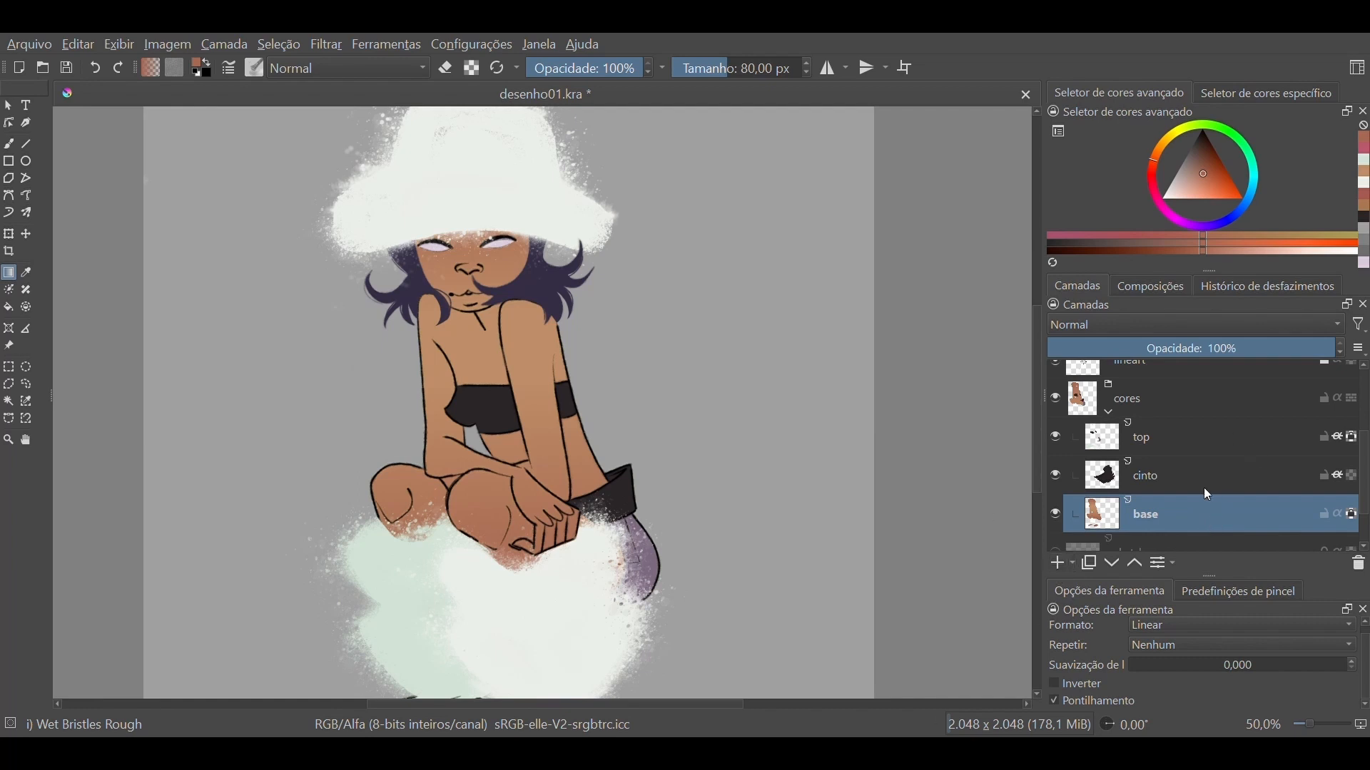
# Add a paint layer above the base layer, make it inherit alpha, and name it gradiente
pyautogui.click(1058, 564)
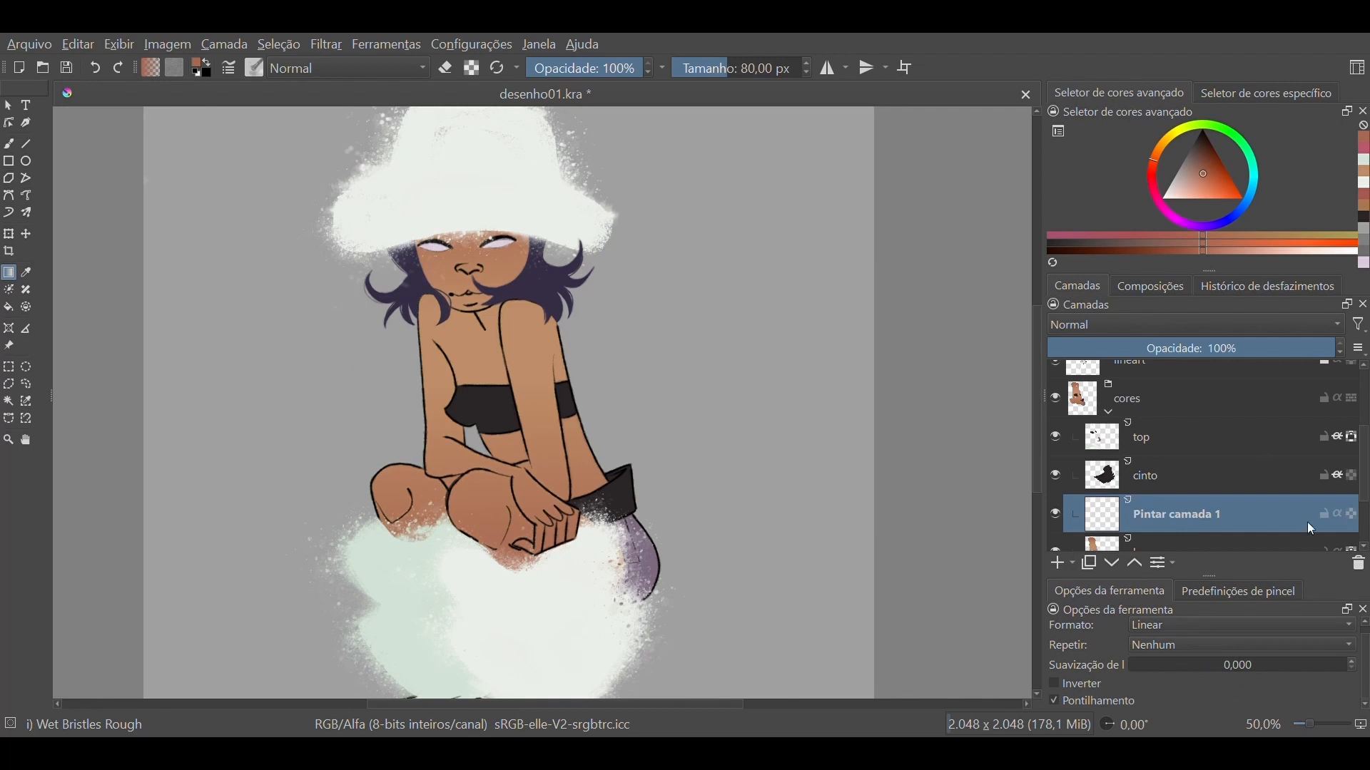
pyautogui.click(1335, 515)
pyautogui.scroll(-1, 1237, 503)
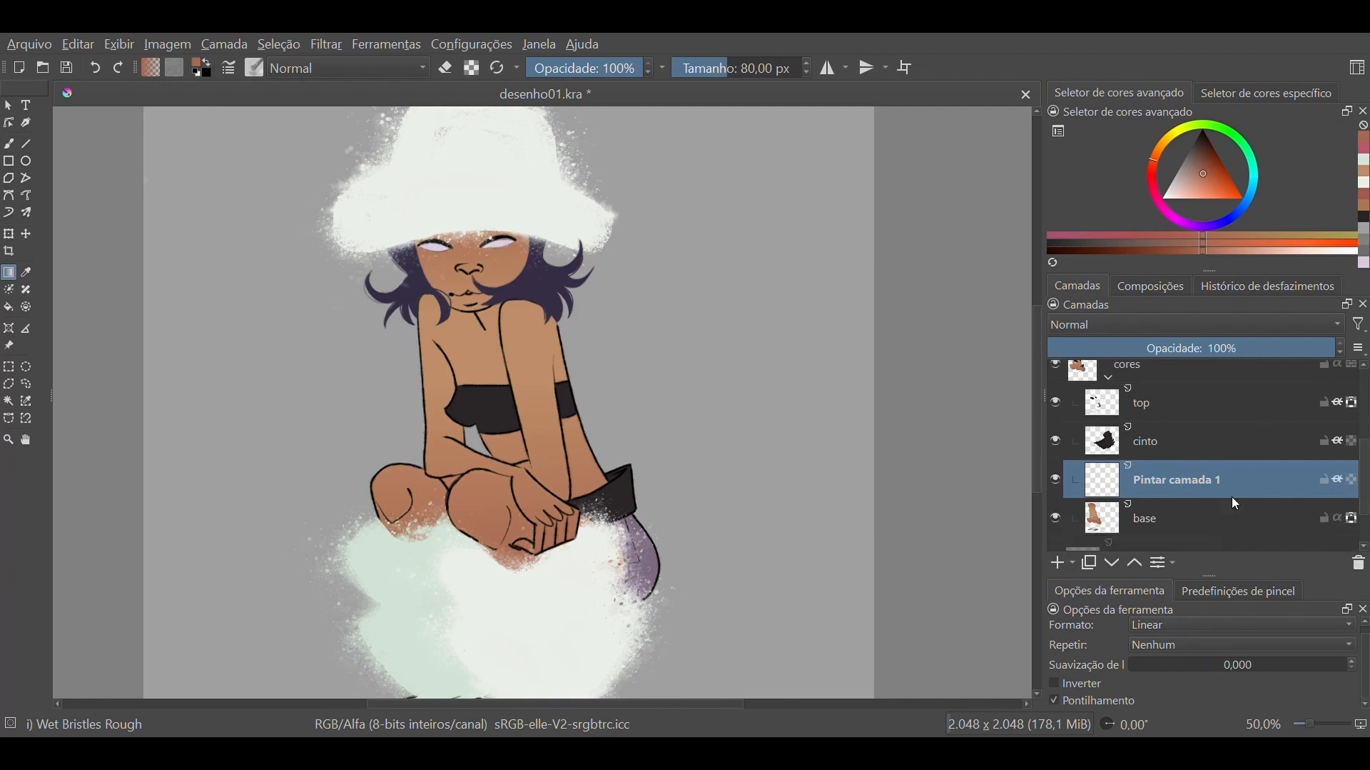
pyautogui.doubleClick(1220, 486)
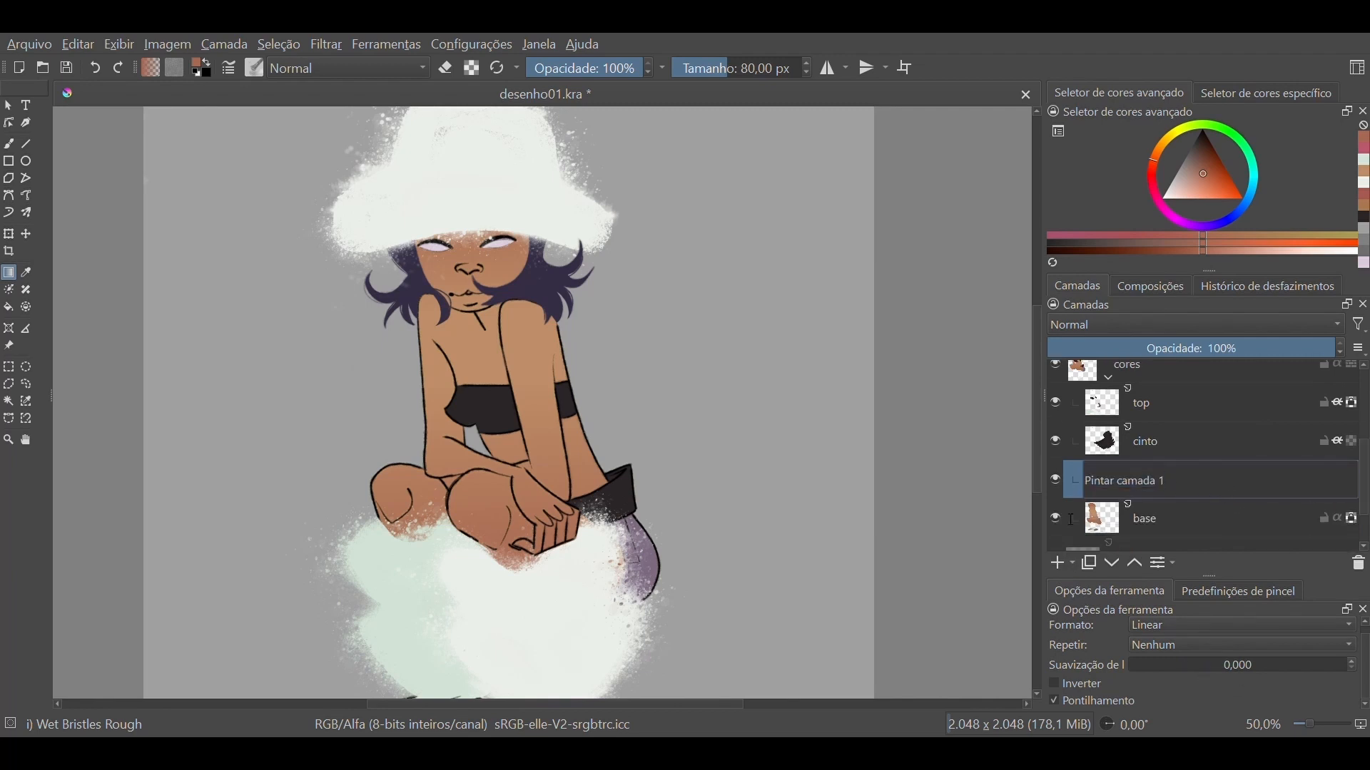
pyautogui.hotkey('ctrl', 'a')
pyautogui.write('gr')
pyautogui.press('Return')
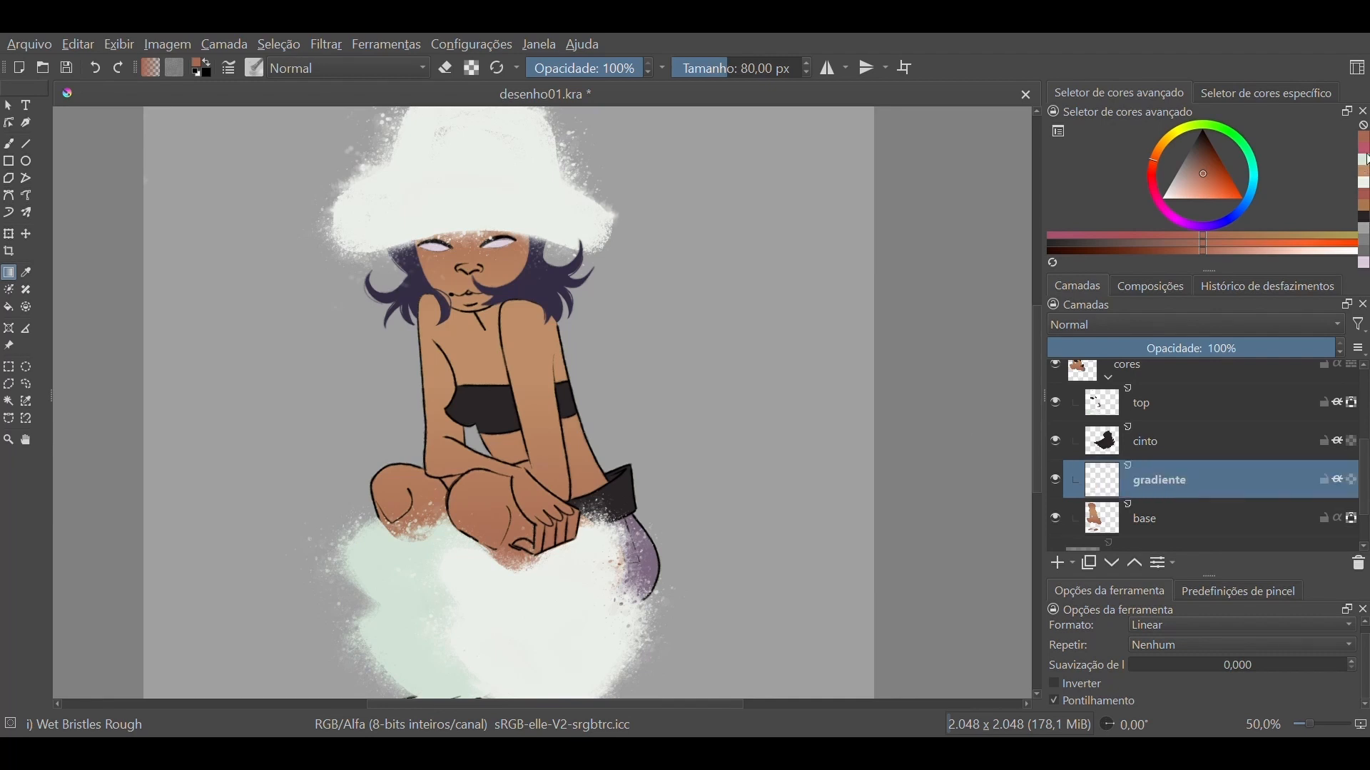
# Apply a near-black linear gradient to the gradiente layer from the hat down to the legs, and switch the layer off and on
pyautogui.click(1366, 224)
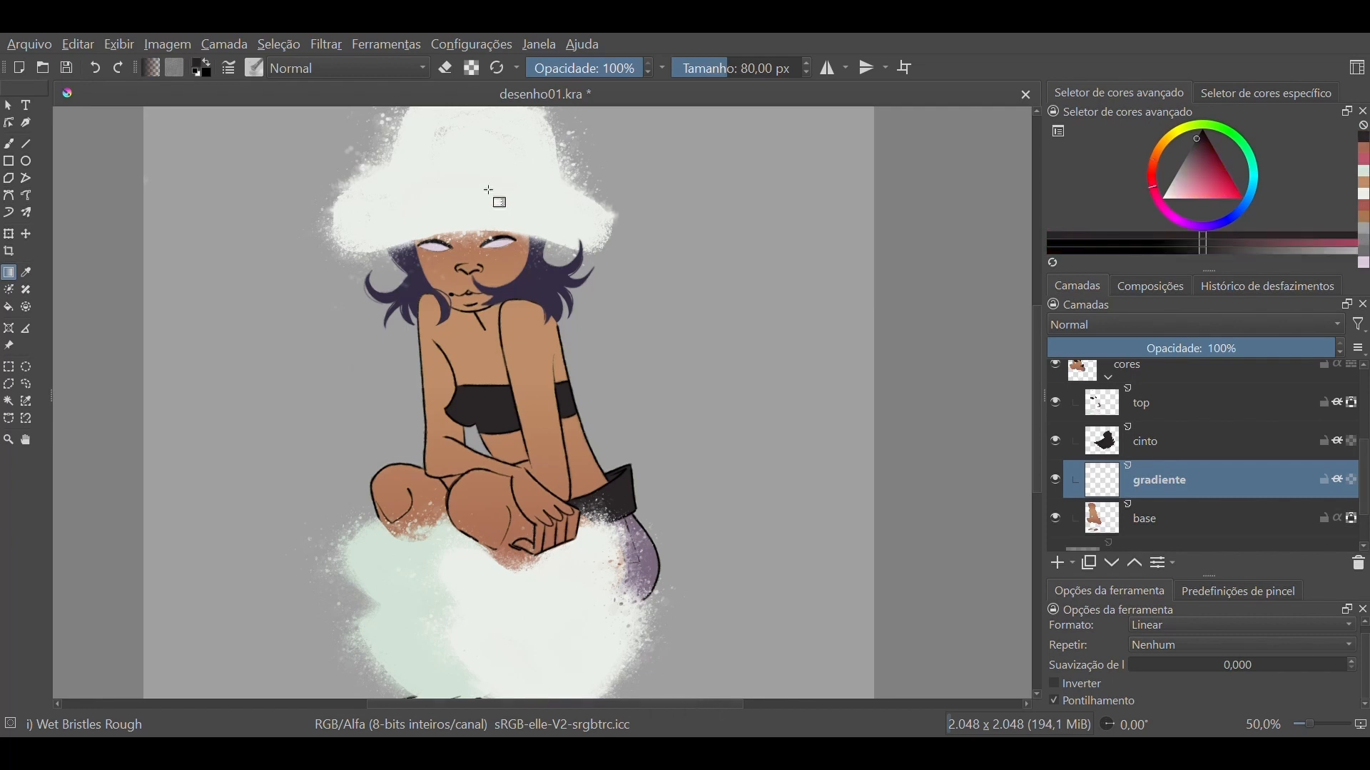
pyautogui.moveTo(467, 143); pyautogui.dragTo(521, 564)
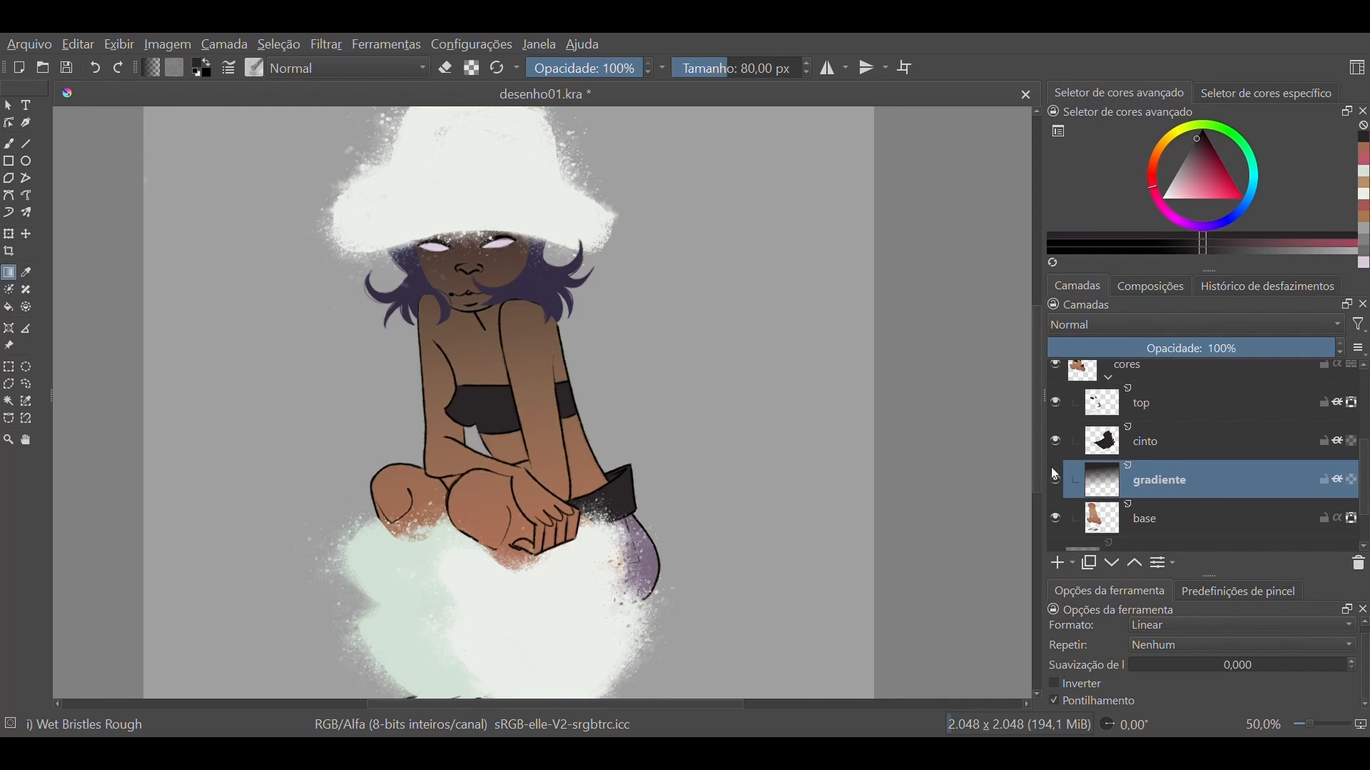
pyautogui.click(1058, 489)
pyautogui.click(1058, 489)
pyautogui.click(1059, 488)
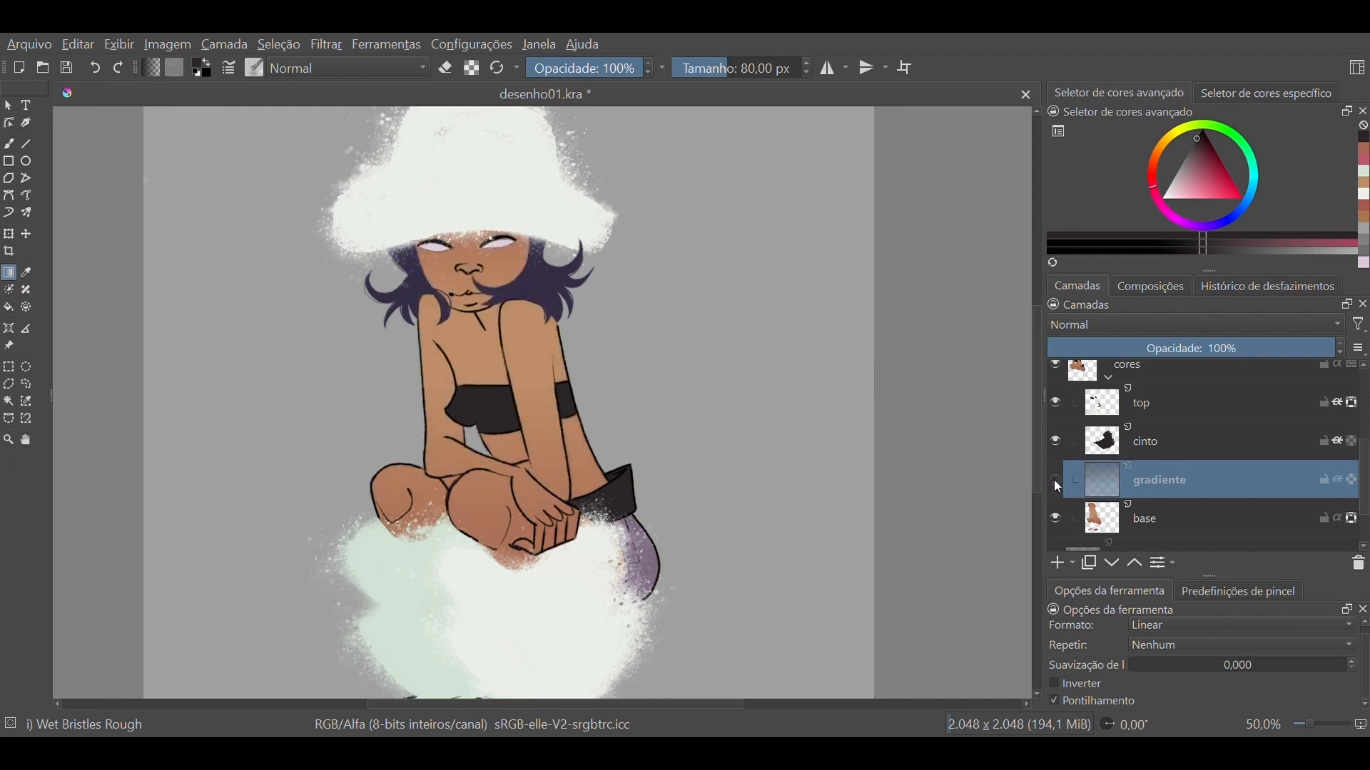
pyautogui.click(1058, 488)
pyautogui.click(1059, 488)
pyautogui.click(1057, 479)
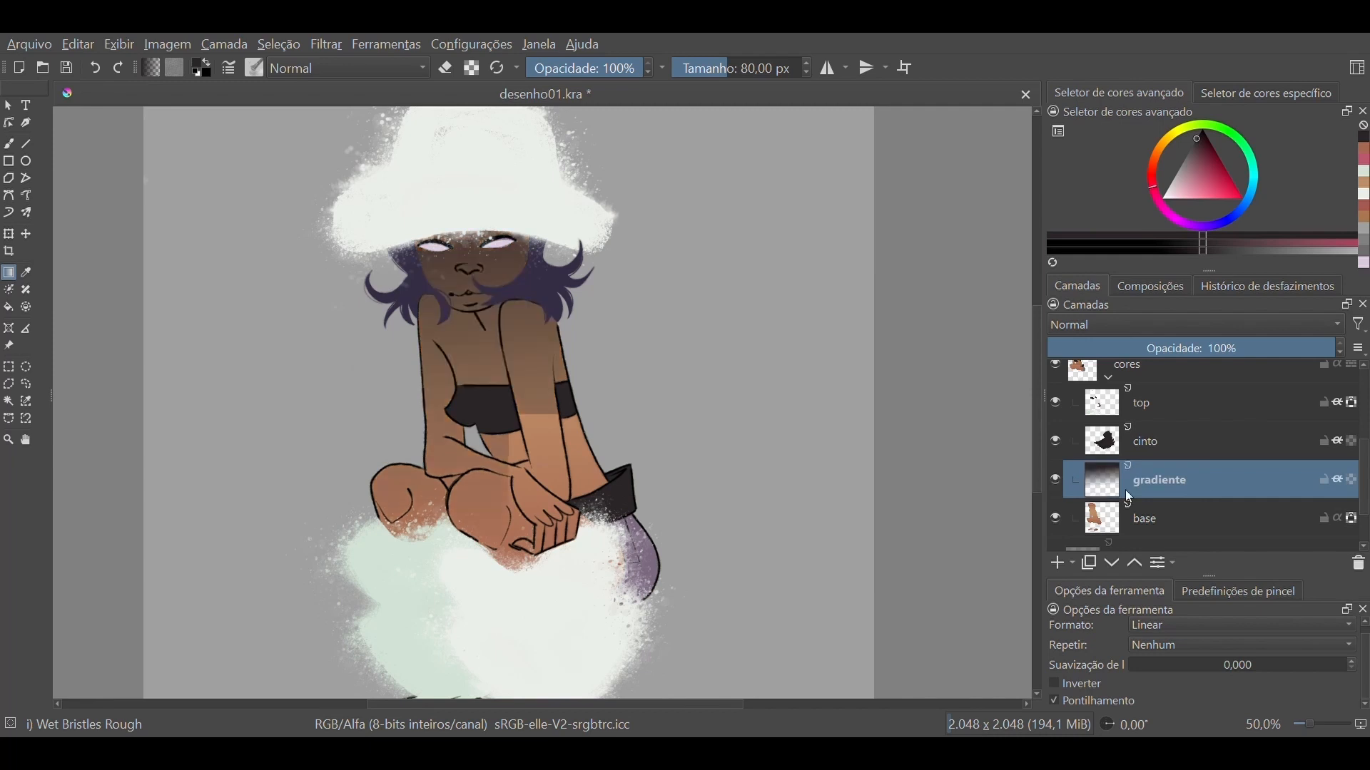
pyautogui.click(1058, 487)
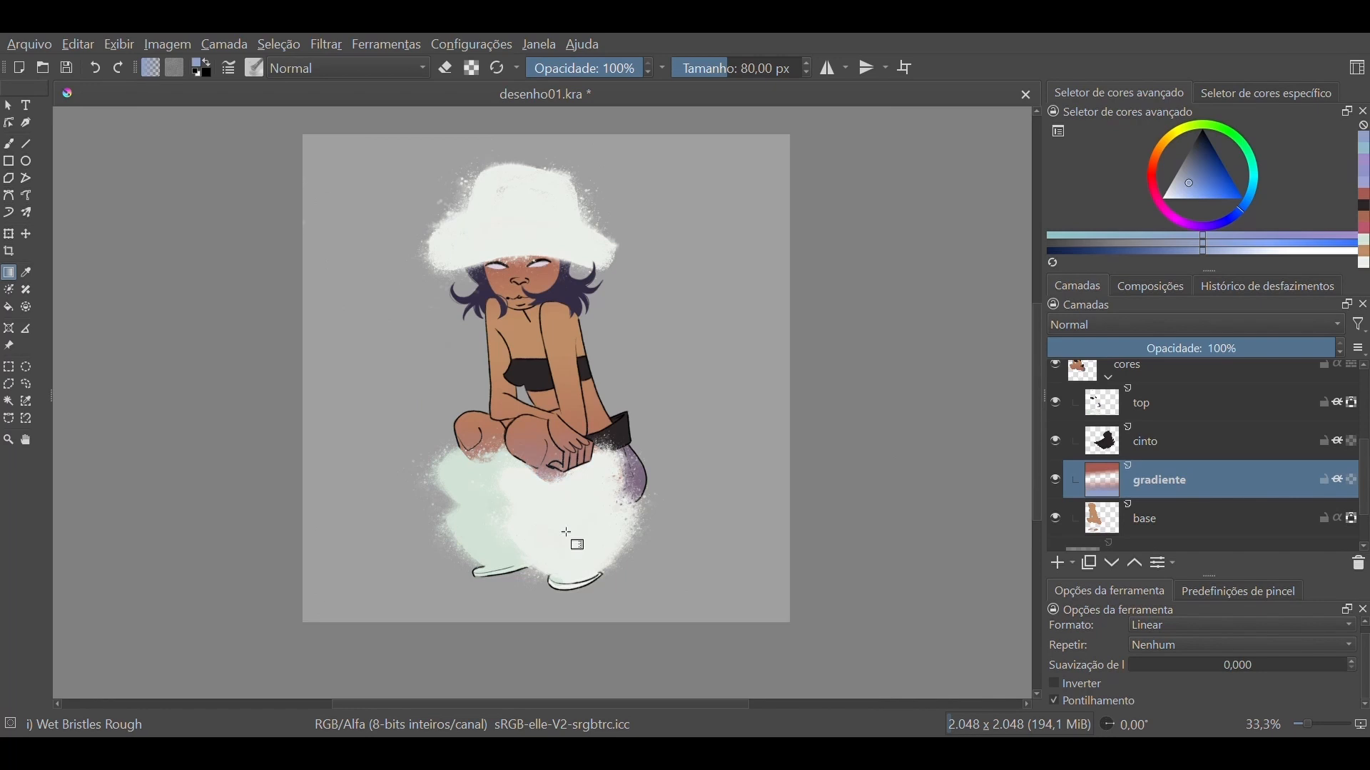
# On the top layer, paint greyish-purple irises in both eyes with the Basic-1 brush at 28 px
pyautogui.scroll(-1, 599, 485)
pyautogui.scroll(2, 672, 383)
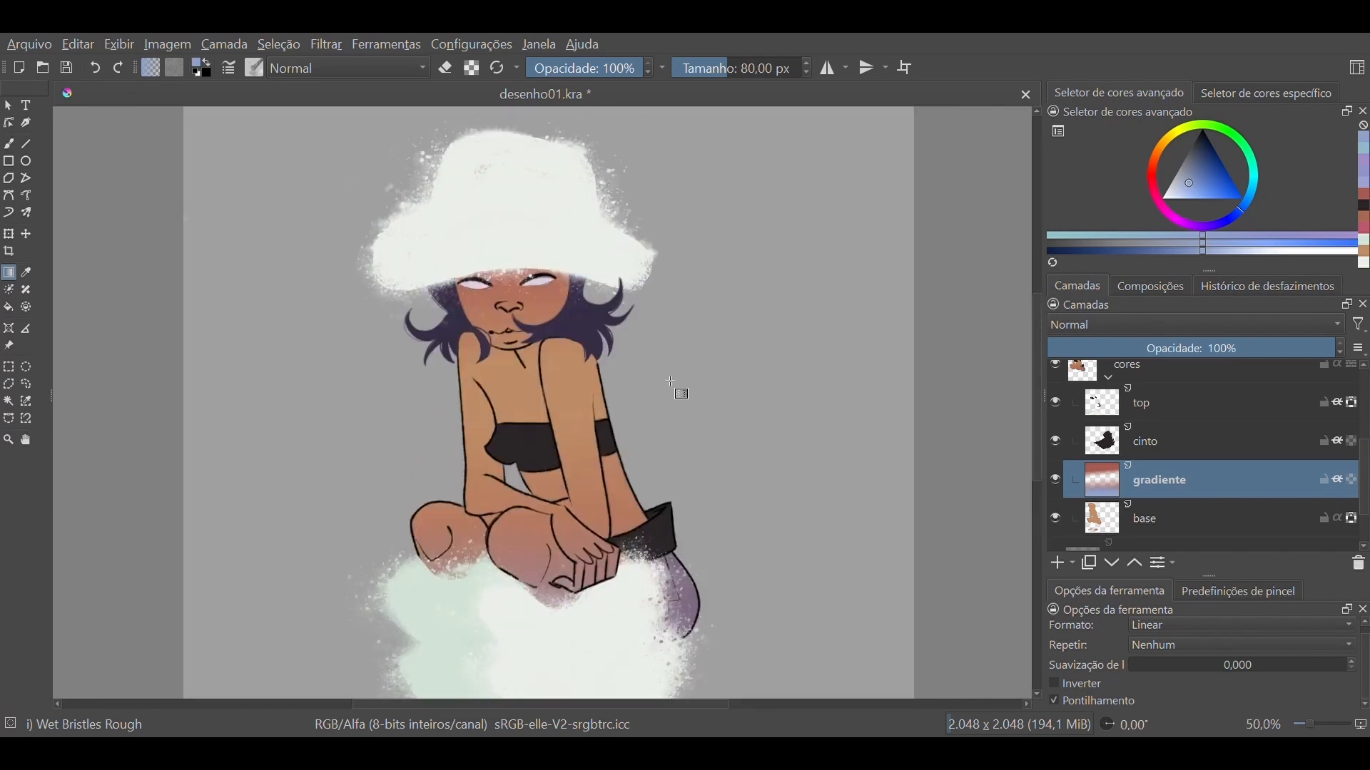
pyautogui.press('+')
pyautogui.press('b')
pyautogui.press('/')
pyautogui.scroll(1, 1333, 502)
pyautogui.press('pageup')
pyautogui.press('pageup')
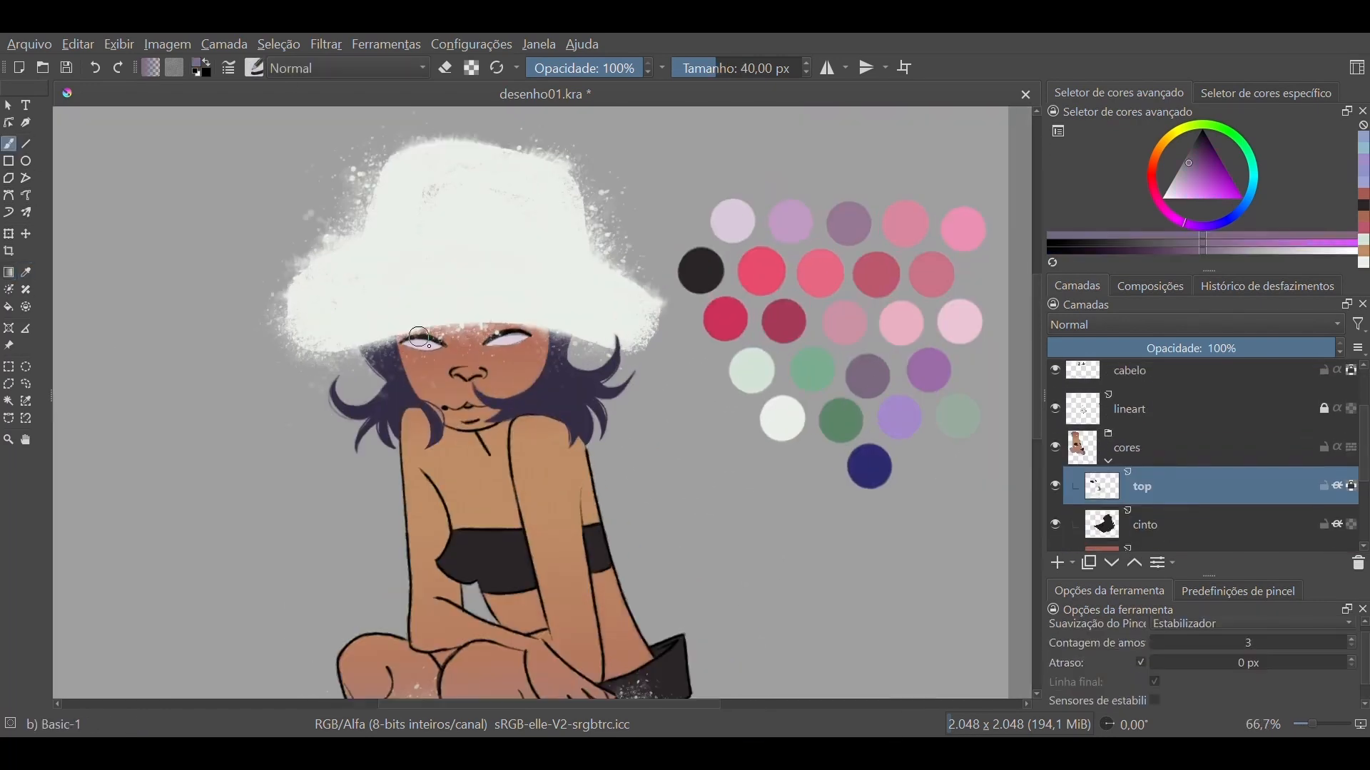
pyautogui.press('+')
pyautogui.scroll(-3, 425, 282)
pyautogui.scroll(4, 454, 266)
pyautogui.press('[')
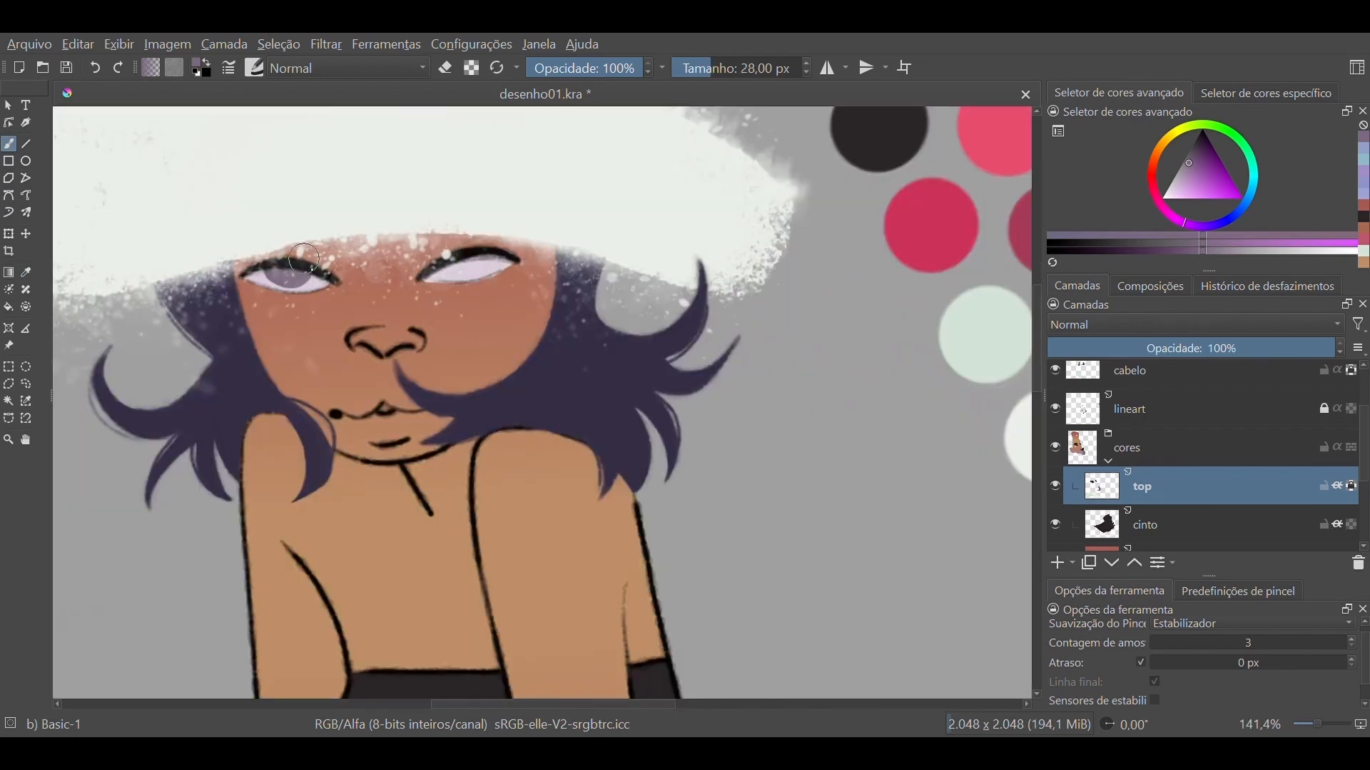
pyautogui.moveTo(468, 276)
pyautogui.mouseDown()
pyautogui.moveTo(502, 251)
pyautogui.moveTo(464, 268)
pyautogui.mouseUp()
# Mirror the canvas view to check the face, and touch up both irises with short strokes
pyautogui.press('m')
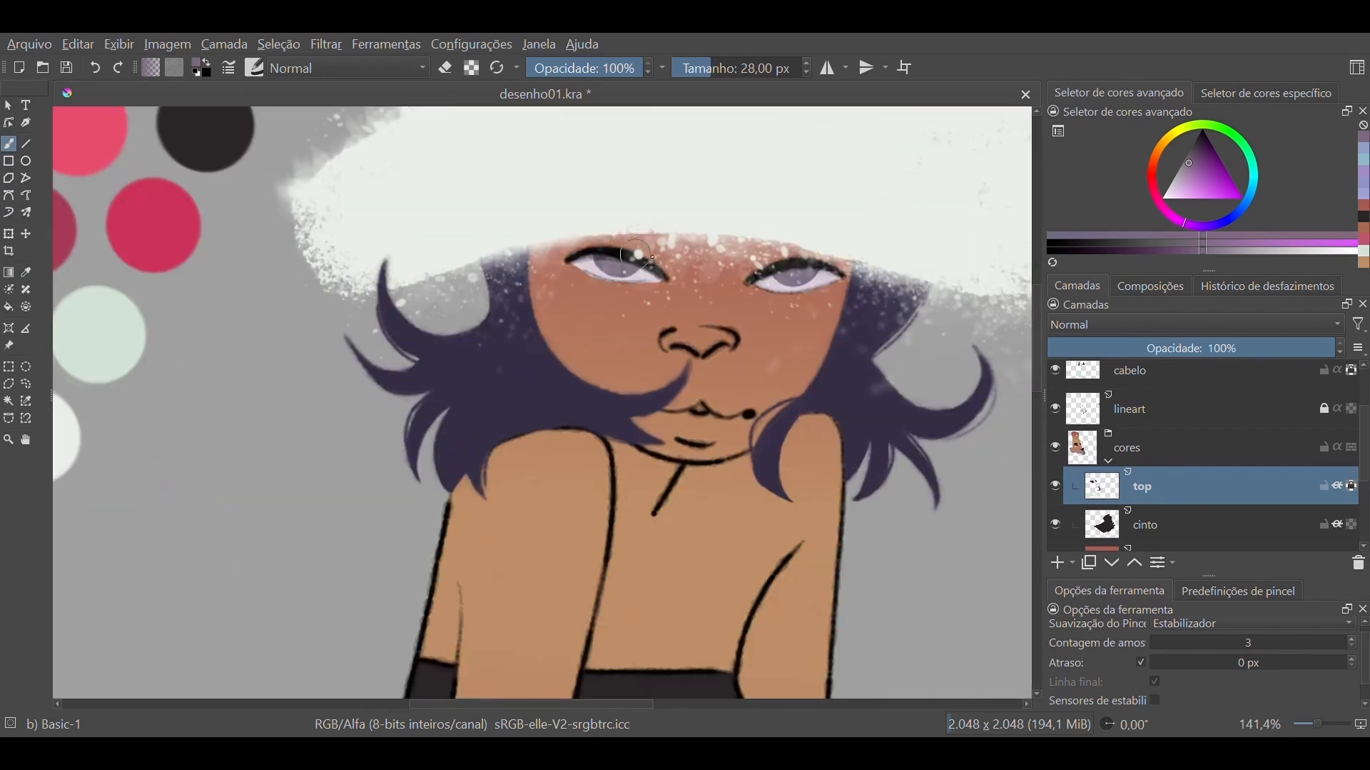
pyautogui.press('m')
pyautogui.press('-')
pyautogui.press('-')
pyautogui.press('-')
pyautogui.press('-')
pyautogui.scroll(2, 699, 531)
pyautogui.press('m')
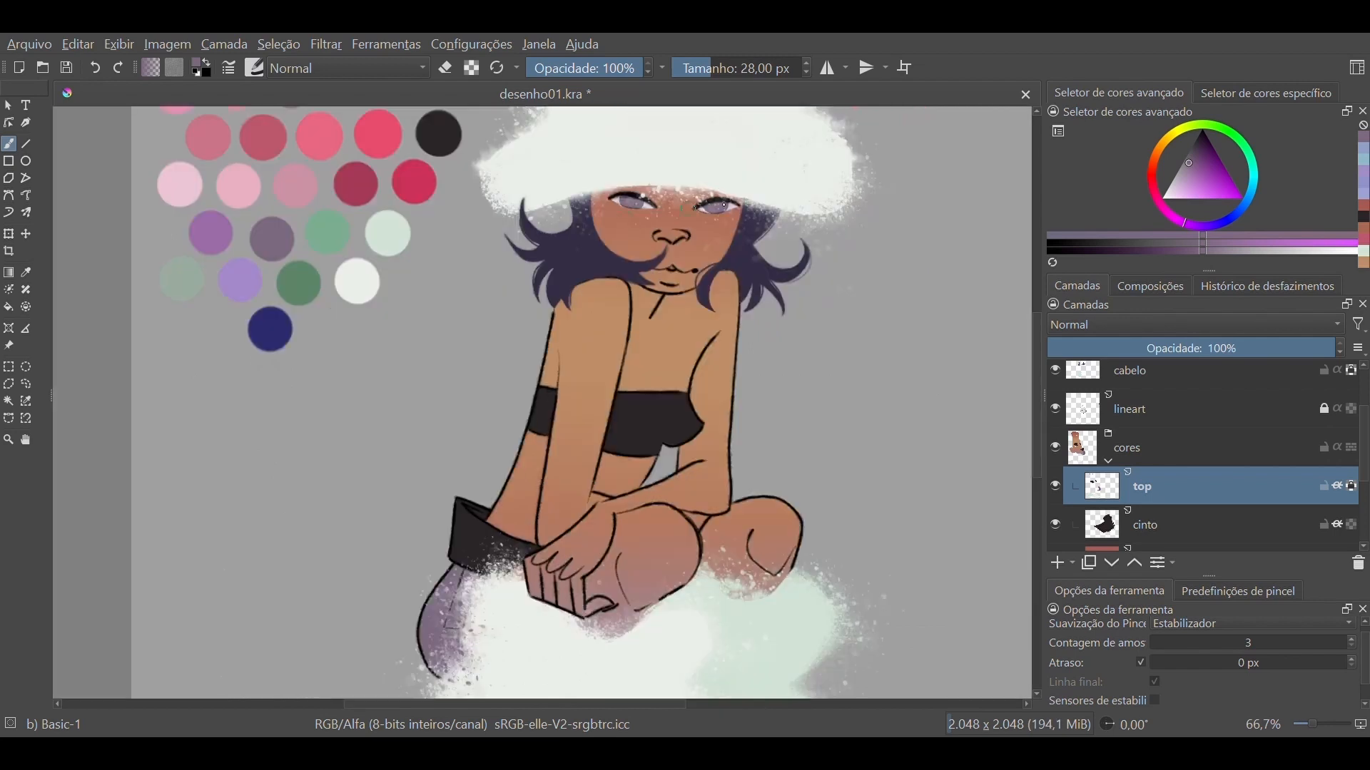
pyautogui.press('m')
pyautogui.moveTo(368, 203); pyautogui.dragTo(376, 204)
pyautogui.moveTo(448, 202); pyautogui.dragTo(458, 203)
pyautogui.press('m')
pyautogui.press('m')
# Dab a darker purple pupil into the eye on the top layer with the Basic-1 brush at 16 px
pyautogui.press('[')
pyautogui.press('[')
pyautogui.press('[')
pyautogui.press('[')
pyautogui.press('[')
pyautogui.press('[')
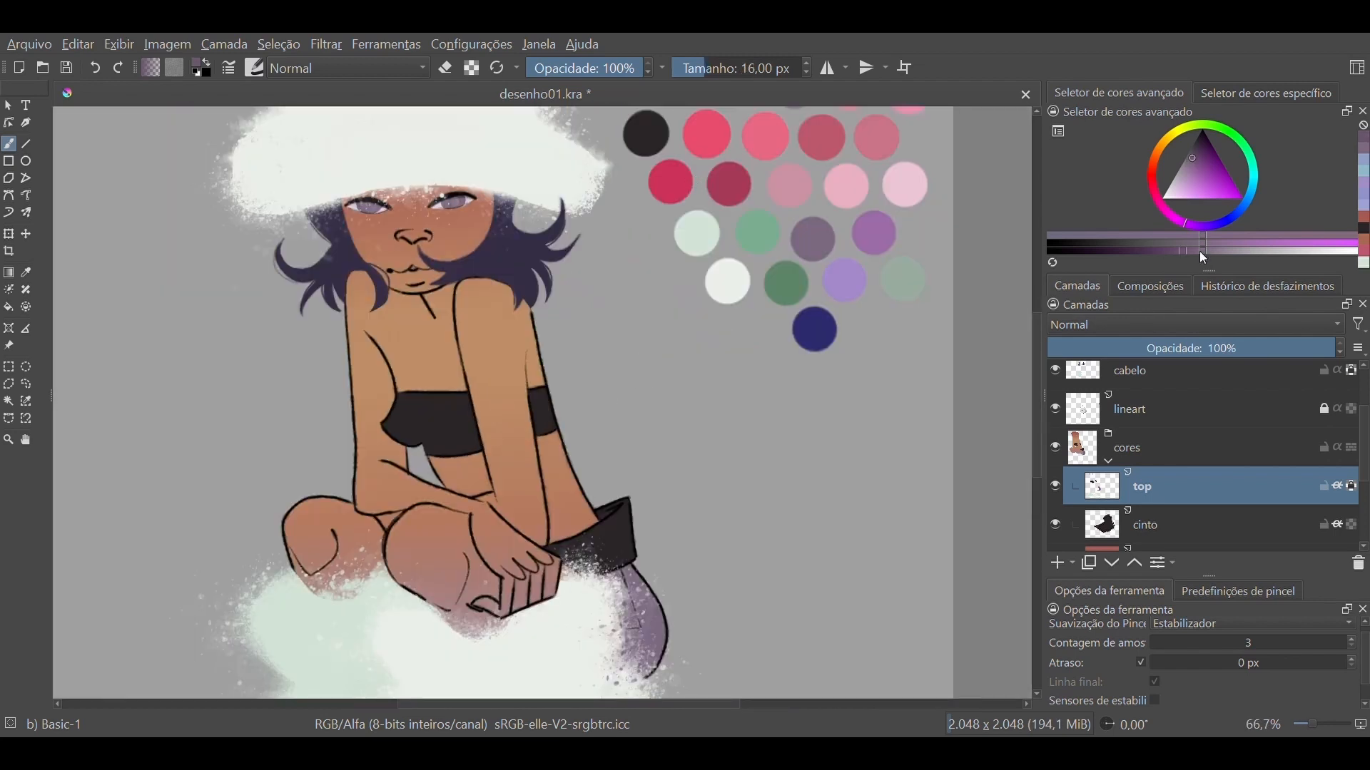
pyautogui.click(1198, 150)
pyautogui.click(369, 206)
pyautogui.press('-')
pyautogui.press('-')
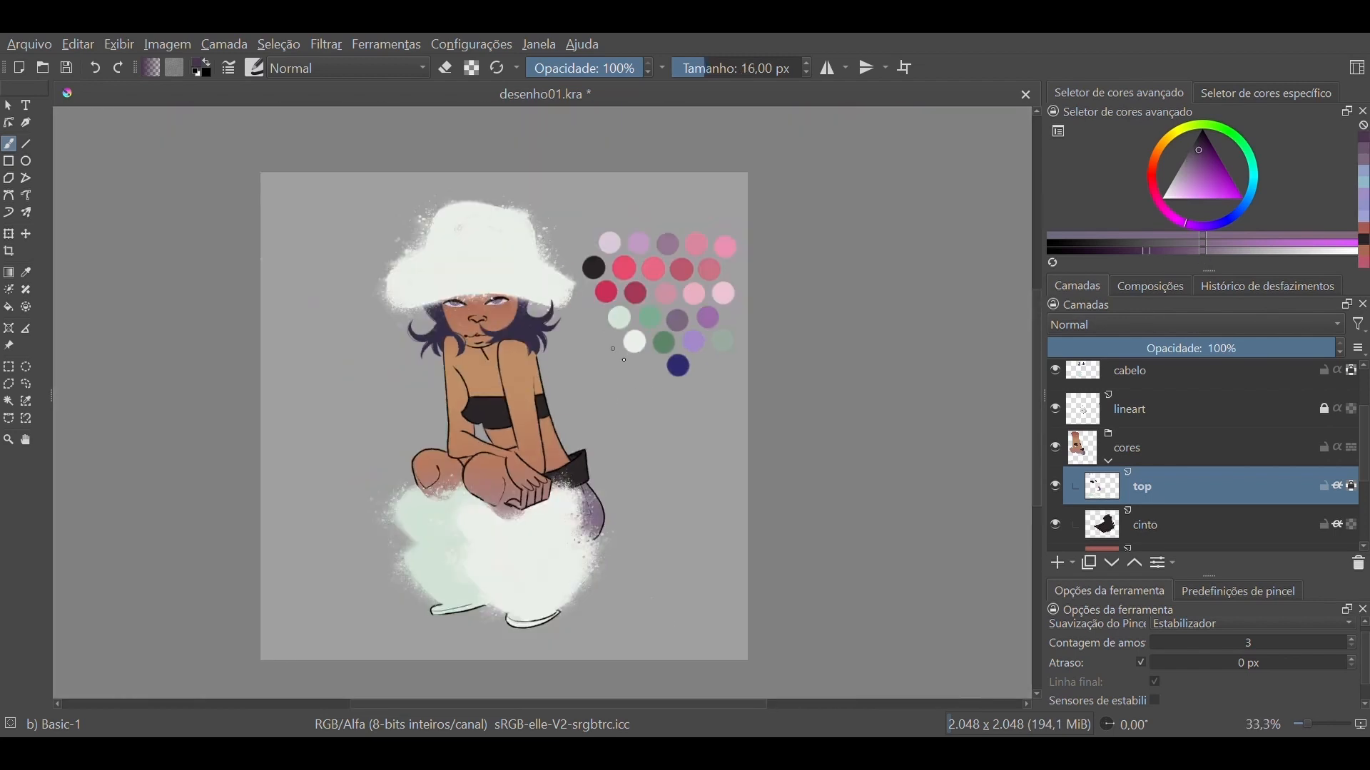
# On the base layer, brush a red blush across the nose and cheeks with the Chalk Grainy brush, reduced to 41 px
pyautogui.moveTo(1366, 438); pyautogui.dragTo(1365, 496)
pyautogui.click(1336, 461)
pyautogui.press('/')
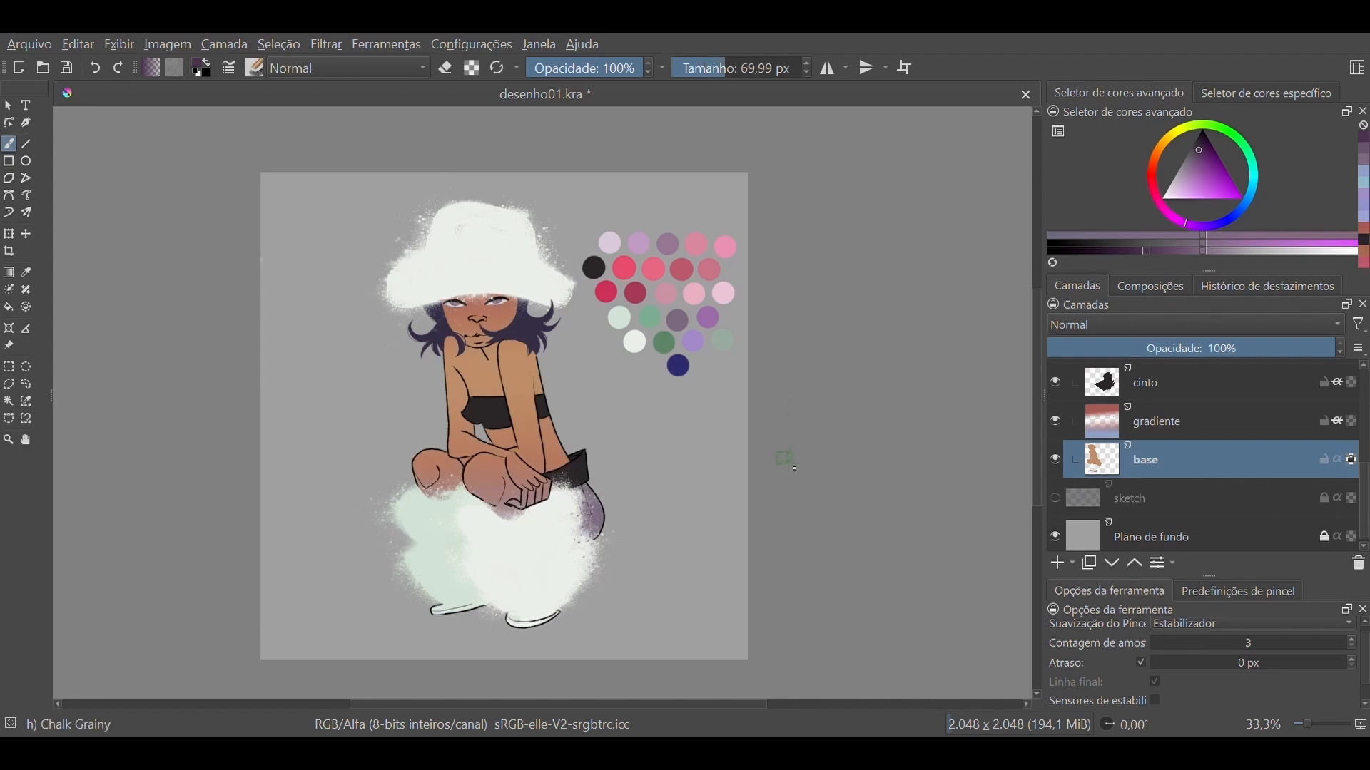
pyautogui.press('[')
pyautogui.keyDown('ctrl'); pyautogui.click(472, 307); pyautogui.keyUp('ctrl')
pyautogui.press('+')
pyautogui.moveTo(416, 263)
pyautogui.mouseDown()
pyautogui.moveTo(415, 293)
pyautogui.moveTo(424, 267)
pyautogui.moveTo(466, 265)
pyautogui.mouseUp()
pyautogui.hotkey('ctrl', 'z')
pyautogui.press('[')
pyautogui.press('-')
pyautogui.press('+')
pyautogui.press('+')
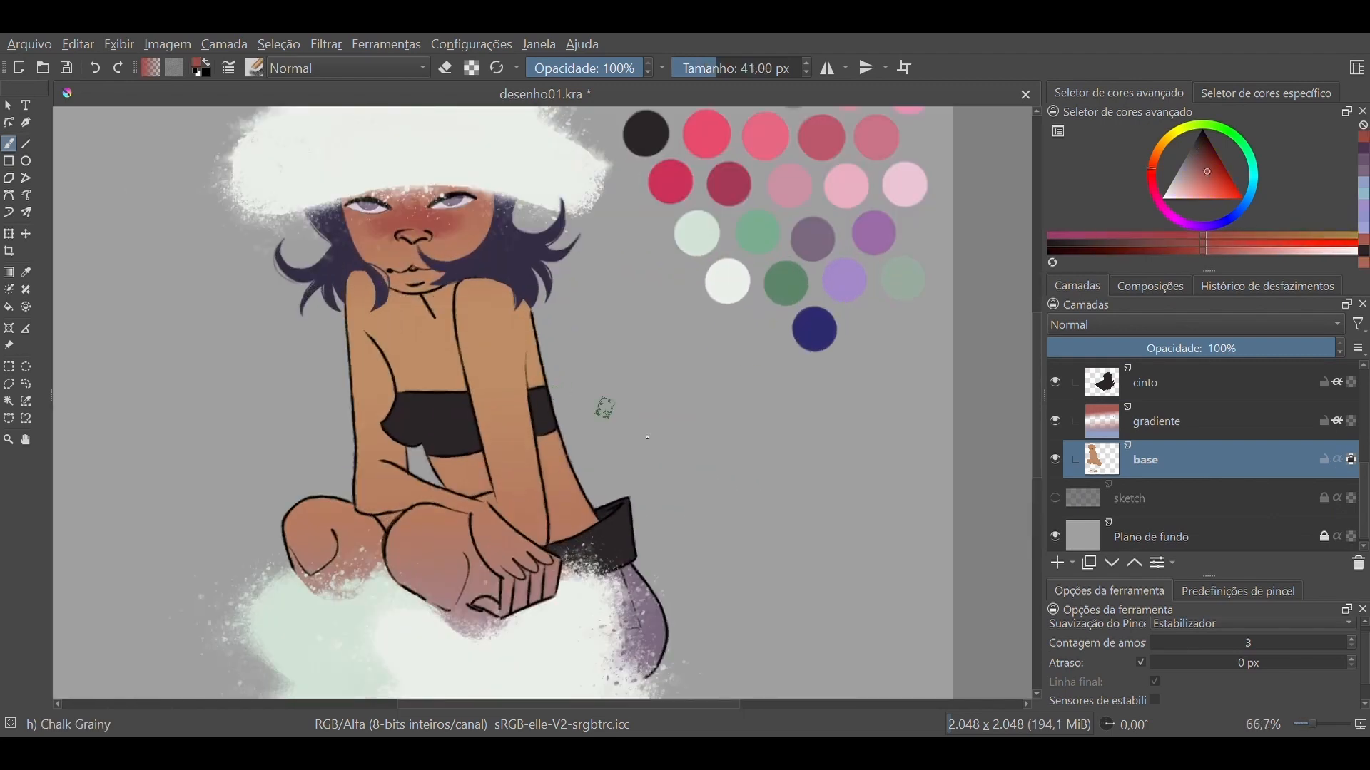
pyautogui.press('-')
# Sample the skin tone, lighten it to peach, and dab it on the nose with the Chalk Grainy brush at 26 px
pyautogui.keyDown('ctrl'); pyautogui.click(476, 360); pyautogui.keyUp('ctrl')
pyautogui.click(1242, 250)
pyautogui.press('[')
pyautogui.press('[')
pyautogui.press('[')
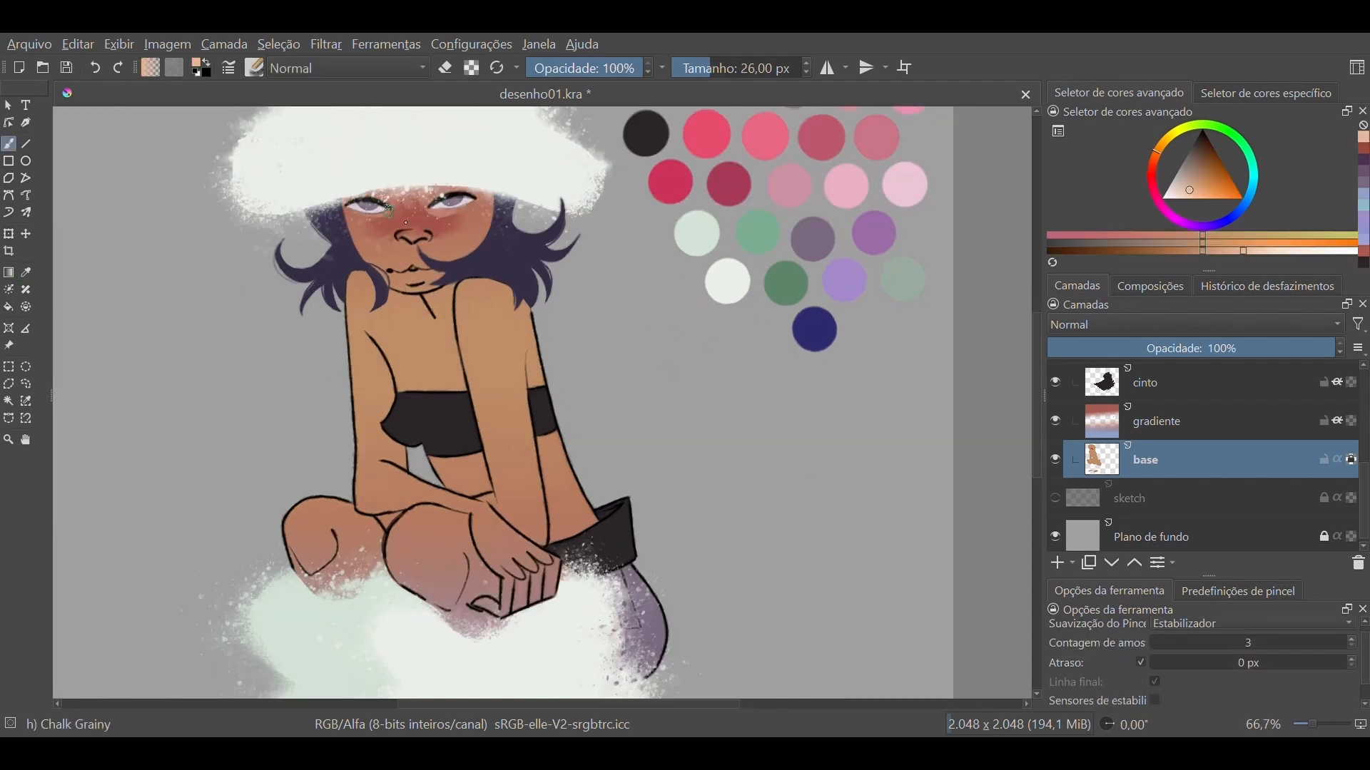
pyautogui.press('+')
pyautogui.press('-')
pyautogui.press('+')
pyautogui.press('+')
# Try colouring the lips on the base layer with sampled skin tones and reds from the palette swatches
pyautogui.keyDown('ctrl'); pyautogui.click(457, 270); pyautogui.keyUp('ctrl')
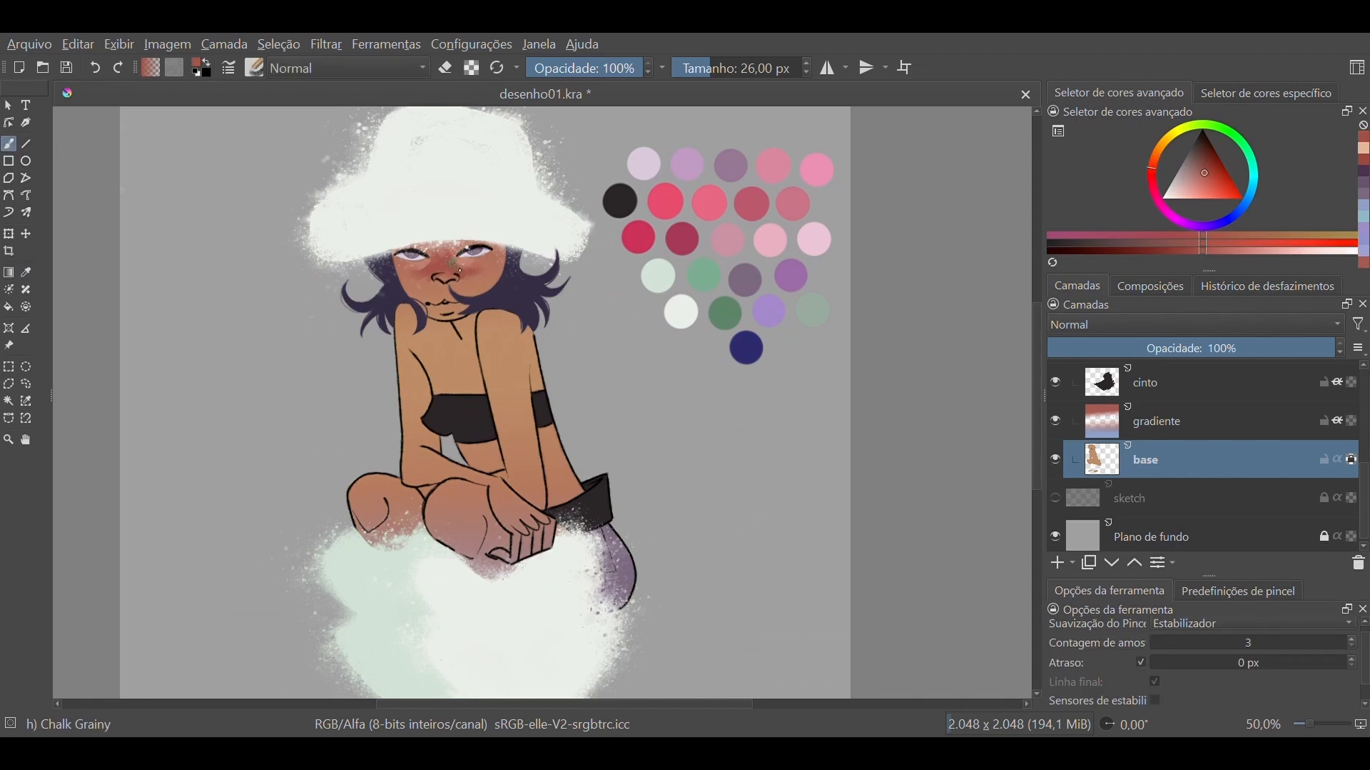
pyautogui.keyDown('ctrl'); pyautogui.click(447, 312); pyautogui.keyUp('ctrl')
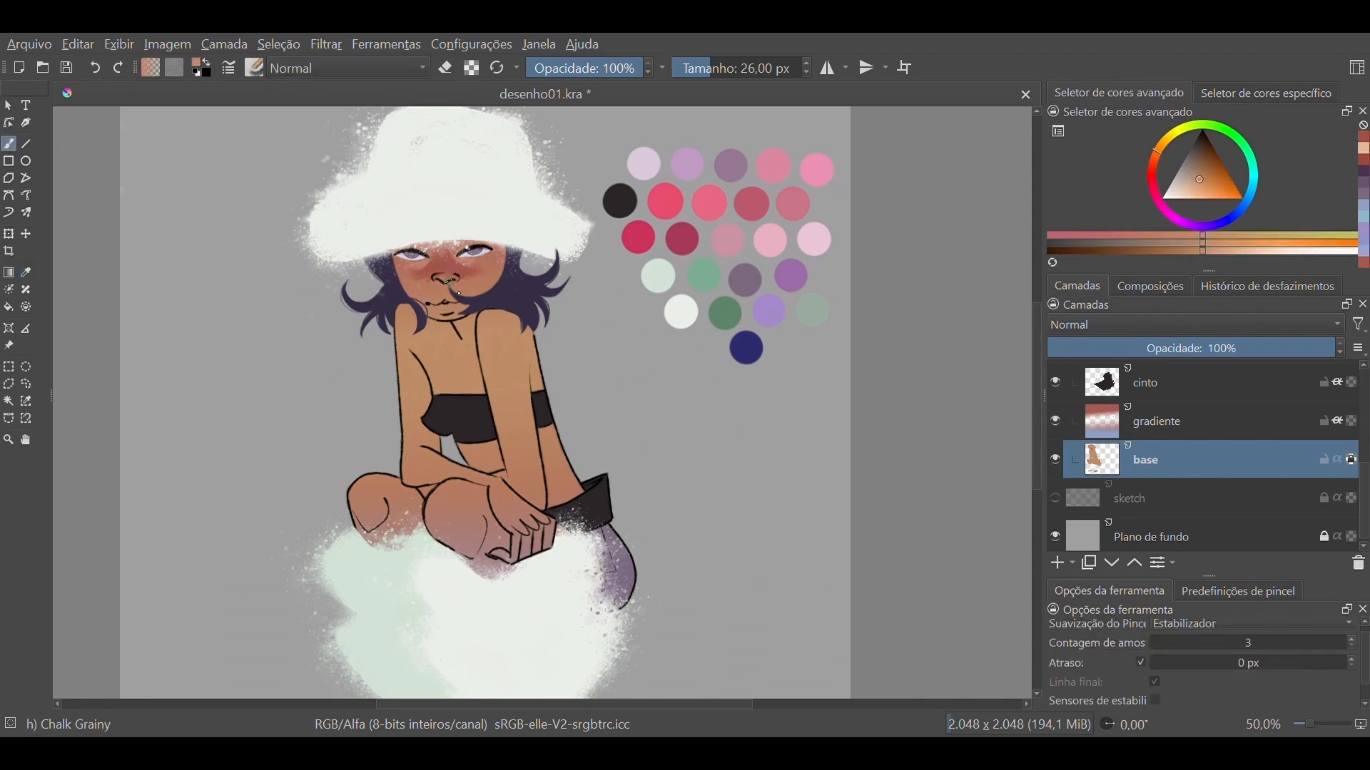
pyautogui.moveTo(438, 311)
pyautogui.mouseDown()
pyautogui.moveTo(460, 302)
pyautogui.moveTo(444, 303)
pyautogui.moveTo(422, 262)
pyautogui.moveTo(409, 264)
pyautogui.moveTo(424, 276)
pyautogui.moveTo(415, 314)
pyautogui.mouseUp()
pyautogui.keyDown('ctrl'); pyautogui.click(758, 208); pyautogui.keyUp('ctrl')
pyautogui.hotkey('ctrl', 'z')
pyautogui.click(1281, 236)
pyautogui.hotkey('ctrl', 'z')
pyautogui.keyDown('ctrl'); pyautogui.click(684, 240); pyautogui.keyUp('ctrl')
pyautogui.click(1295, 235)
# Sample a red from the palette swatches, shift its hue slightly, and paint the lips on the base layer
pyautogui.press('+')
pyautogui.click(26, 272)
pyautogui.click(823, 144)
pyautogui.click(9, 144)
pyautogui.click(1286, 235)
pyautogui.press('-')
pyautogui.press('-')
pyautogui.press('-')
pyautogui.press('+')
pyautogui.press('+')
pyautogui.press('+')
pyautogui.press('+')
# Set the brush size to 7.75 px, sample the top's near-black colour, and save the drawing
pyautogui.click(697, 68)
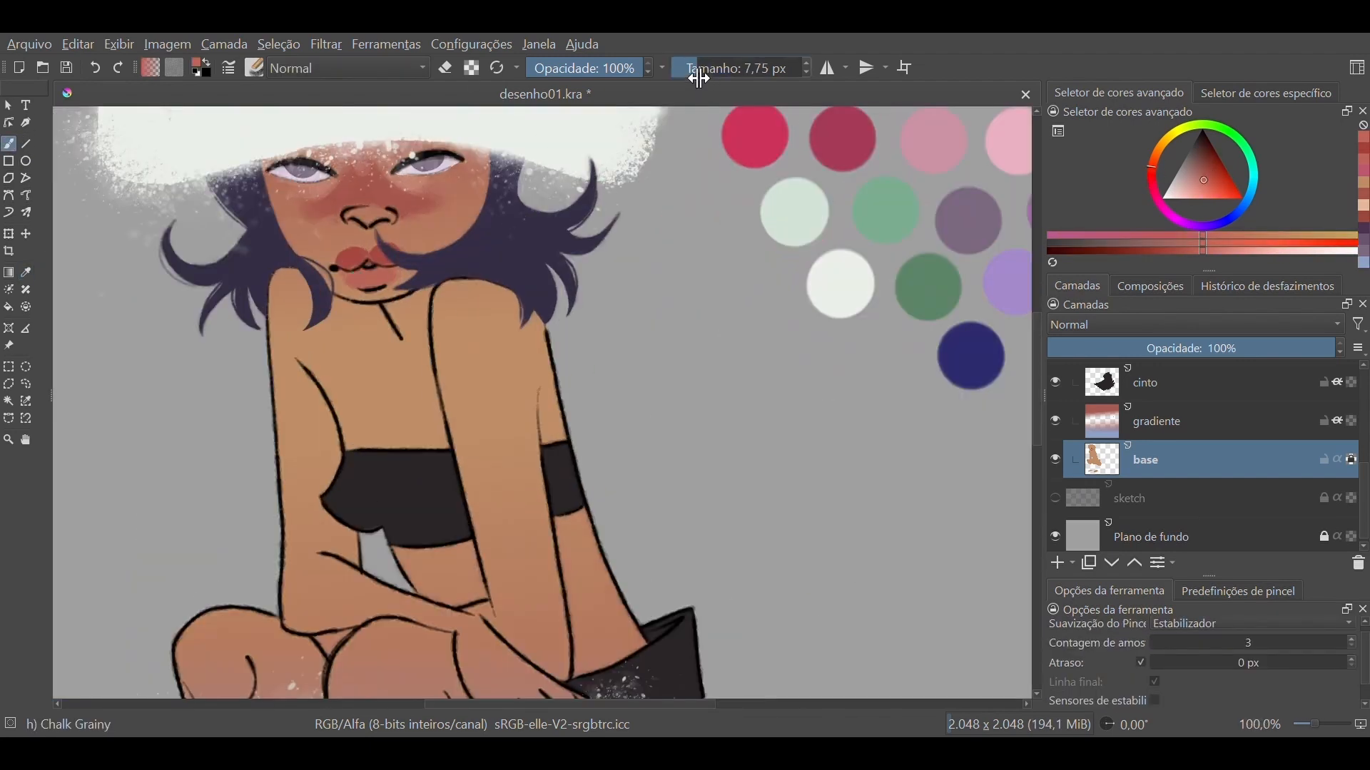
pyautogui.keyDown('ctrl'); pyautogui.click(562, 477); pyautogui.keyUp('ctrl')
pyautogui.press('-')
pyautogui.press('-')
pyautogui.press('-')
pyautogui.hotkey('ctrl', 's')
pyautogui.press('+')
pyautogui.moveTo(621, 450); pyautogui.dragTo(626, 358)
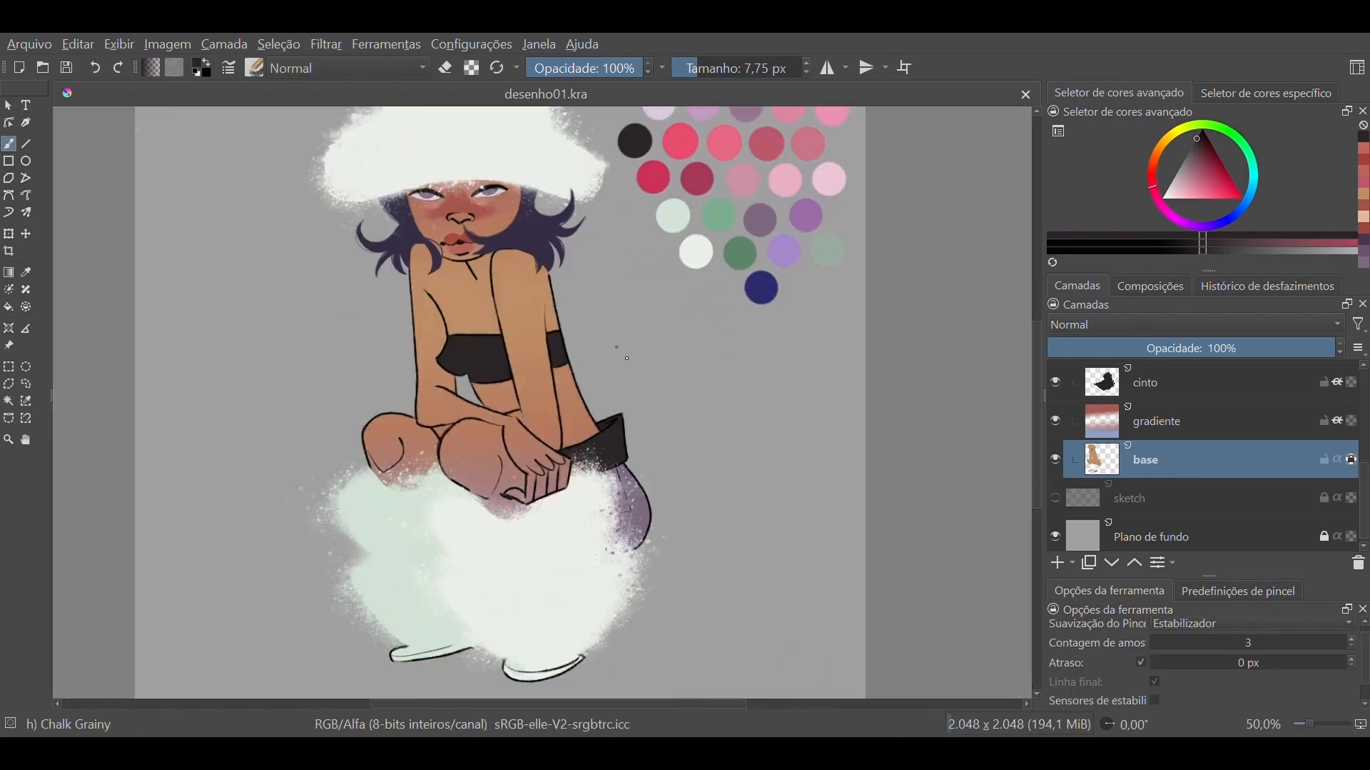
# On the cabelo layer, sample the hair colour, shift it to a brighter blue-violet, and apply it as an upward linear gradient over the hair
pyautogui.scroll(2, 1112, 435)
pyautogui.scroll(-2, 1113, 435)
pyautogui.scroll(2, 1106, 434)
pyautogui.click(1099, 431)
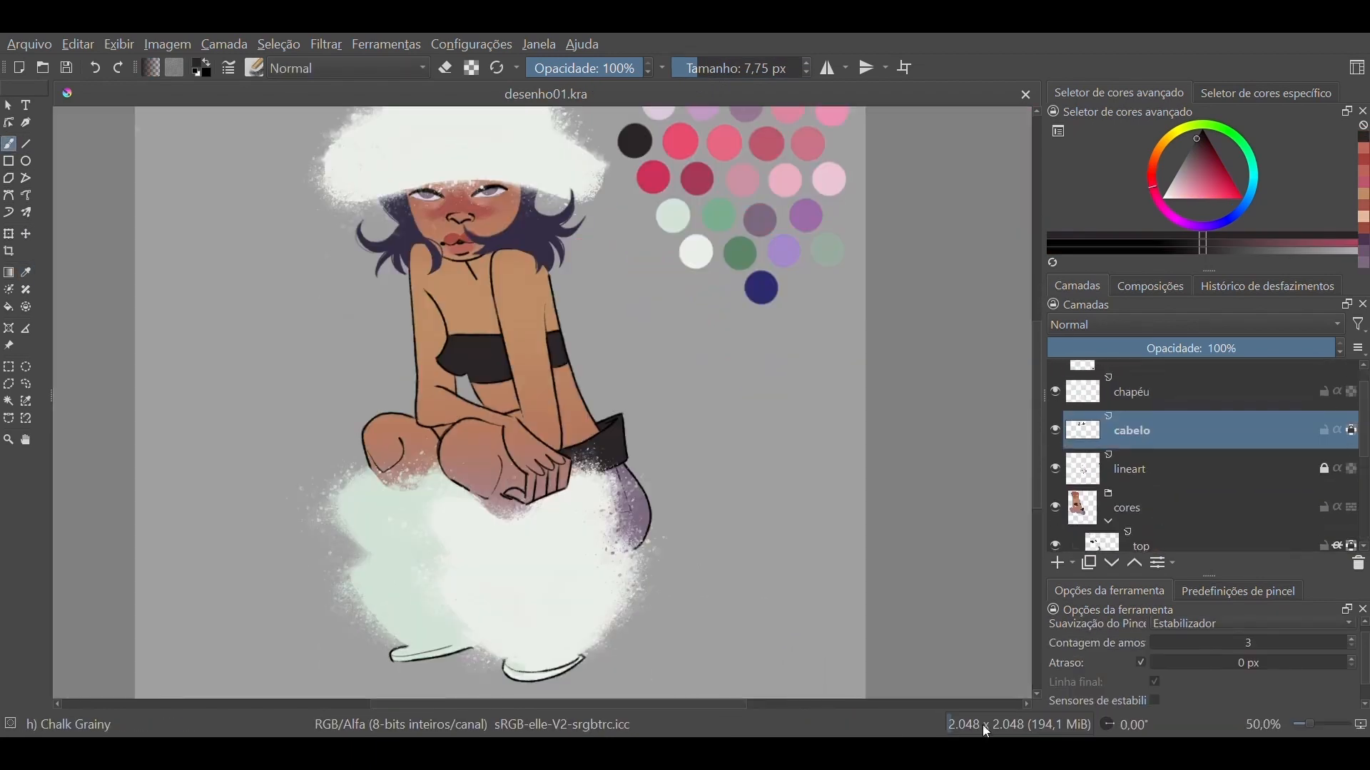
pyautogui.click(10, 271)
pyautogui.click(25, 272)
pyautogui.click(542, 246)
pyautogui.click(1198, 158)
pyautogui.press('b')
pyautogui.click(9, 272)
pyautogui.moveTo(476, 314); pyautogui.dragTo(474, 207)
pyautogui.hotkey('ctrl', 'z')
pyautogui.hotkey('ctrl', 'z')
pyautogui.hotkey('ctrl', 'shift', 'z')
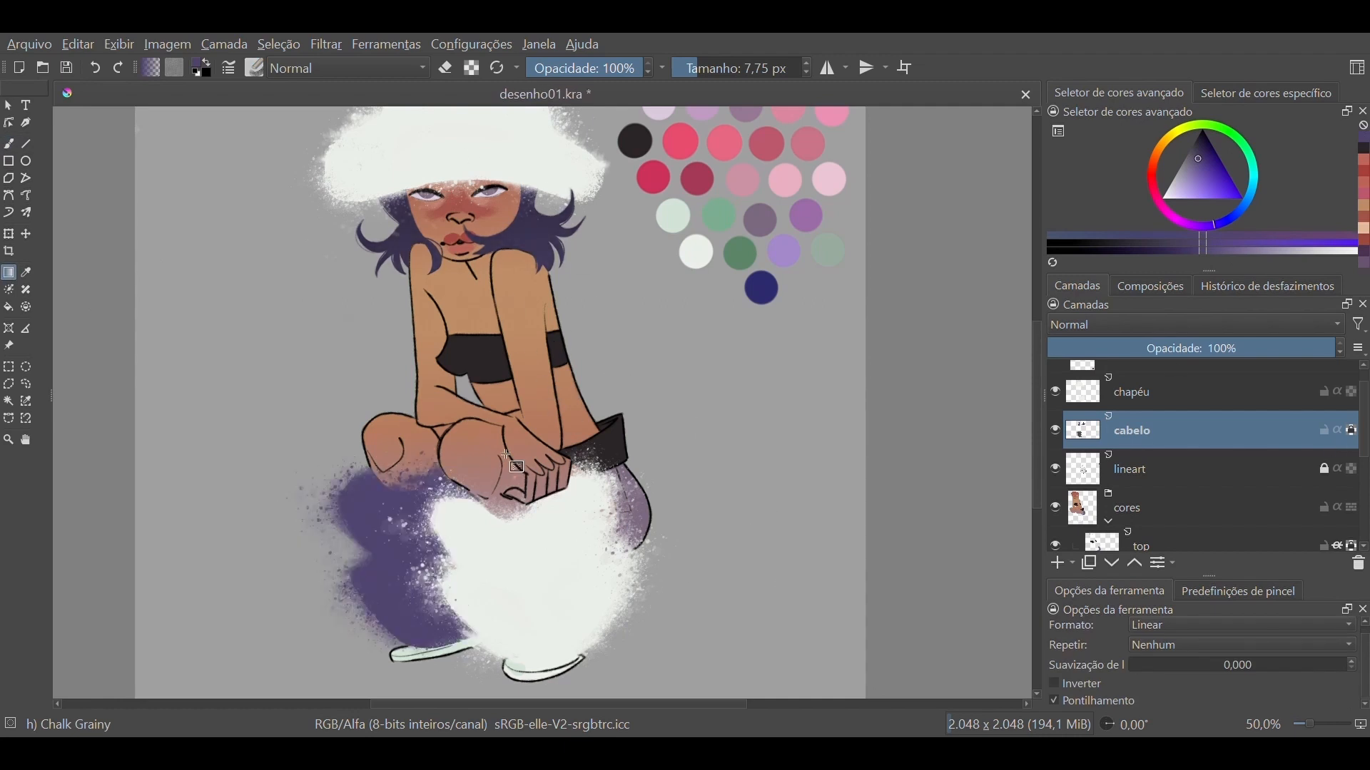
# Repaint the rear trouser leg on the cabelo layer in the palette's pale green with the Basic-1 brush at about 121 px
pyautogui.press('b')
pyautogui.press('/')
pyautogui.keyDown('shift'); pyautogui.moveTo(789, 320); pyautogui.dragTo(828, 321); pyautogui.keyUp('shift')
pyautogui.keyDown('ctrl'); pyautogui.click(673, 215); pyautogui.keyUp('ctrl')
pyautogui.moveTo(361, 459); pyautogui.dragTo(449, 628)
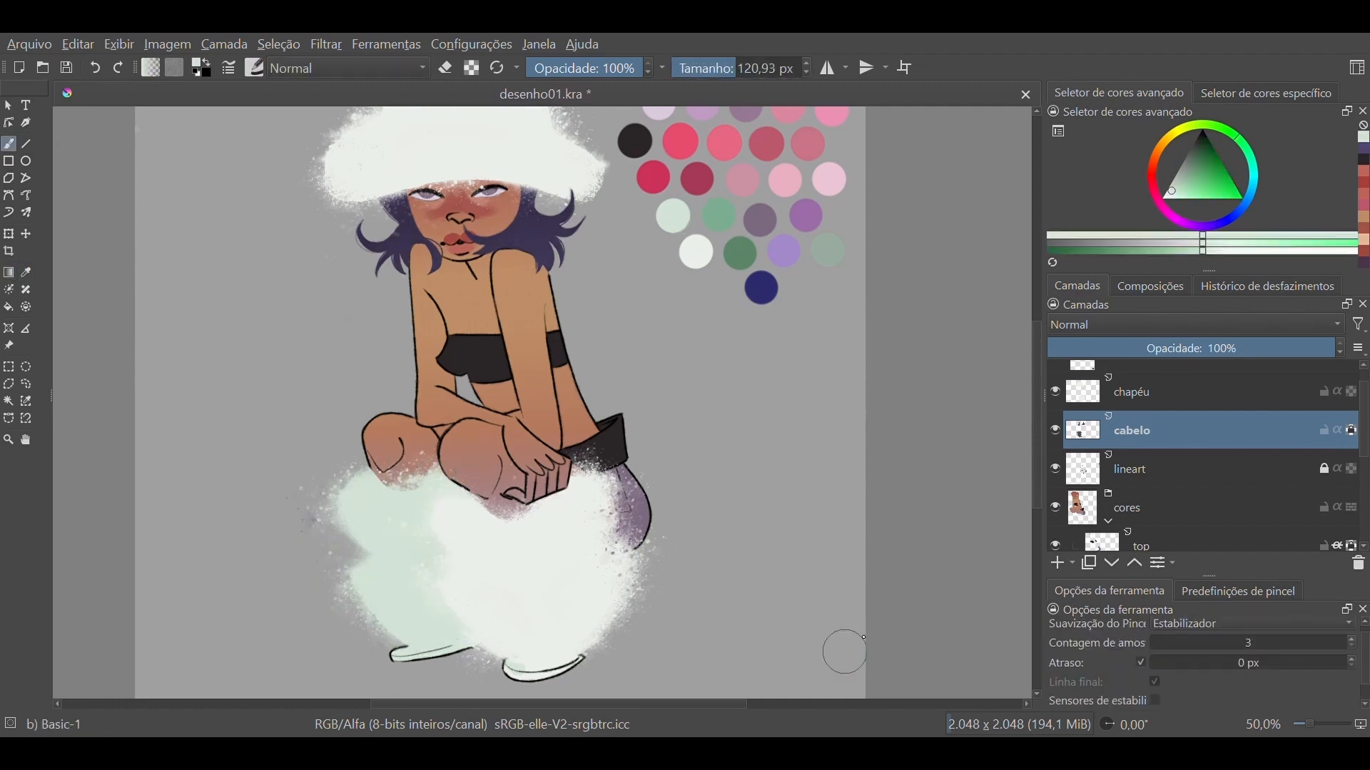
pyautogui.press('-')
pyautogui.press('-')
pyautogui.press('+')
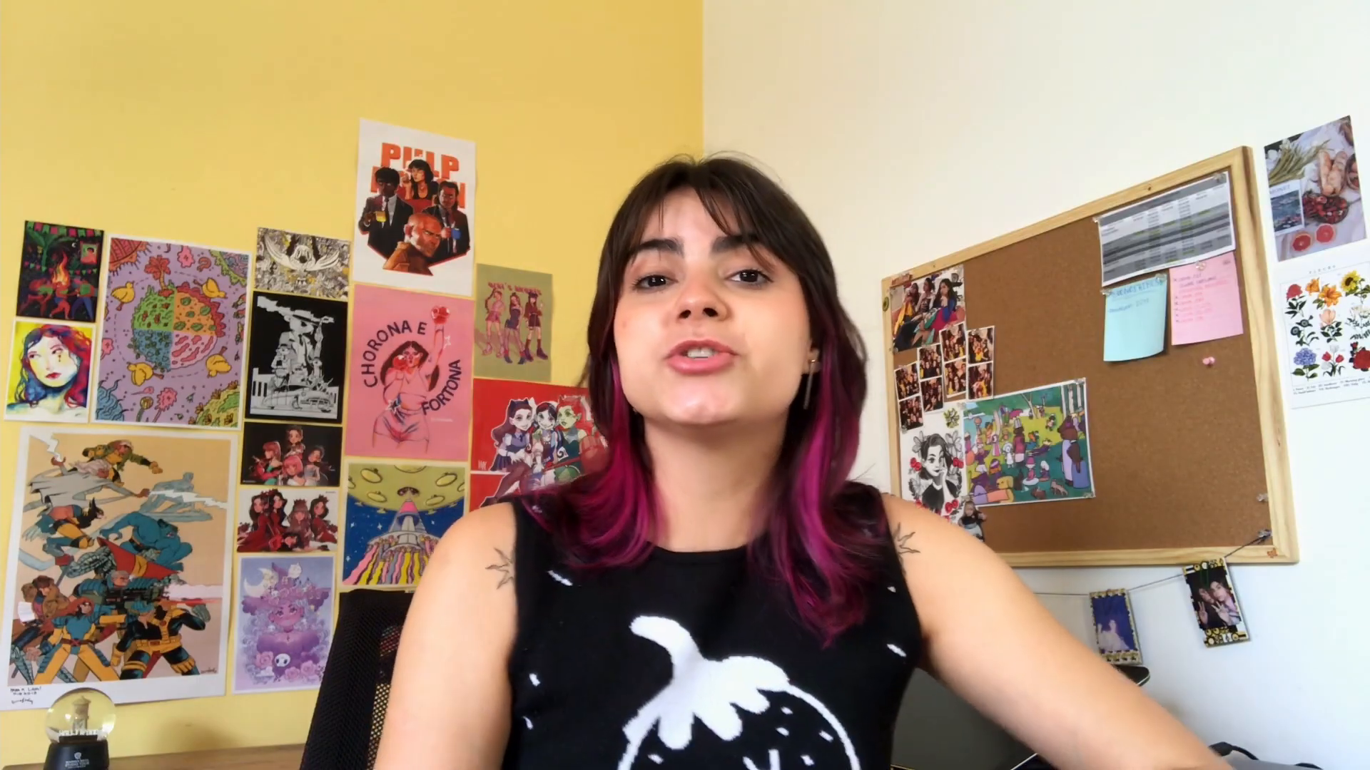